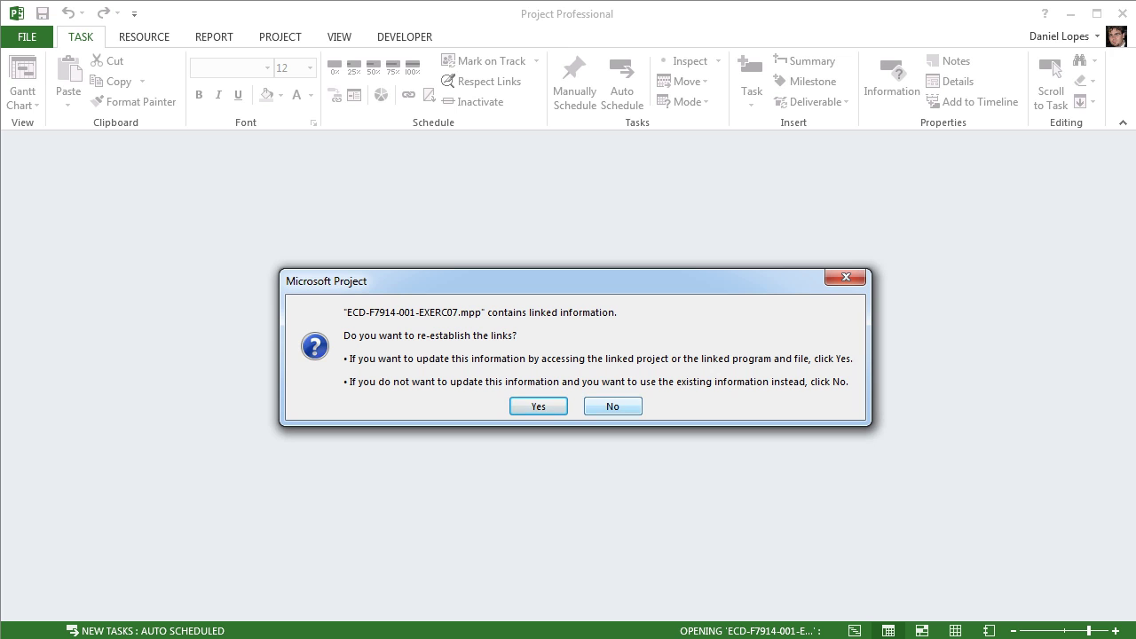
# Open ECD-F7914-001-EXERC07.mpp without re-establishing its links and without opening the shared resource pool or other files
pyautogui.click(612, 406)
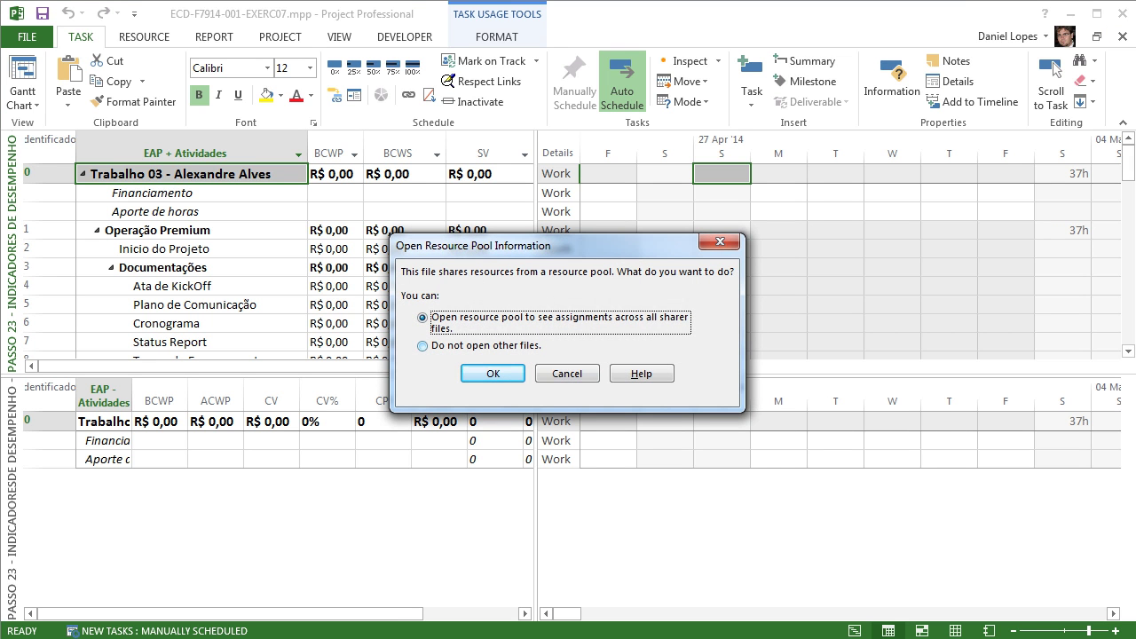
pyautogui.press('Down')
pyautogui.press('Tab')
pyautogui.press('Return')
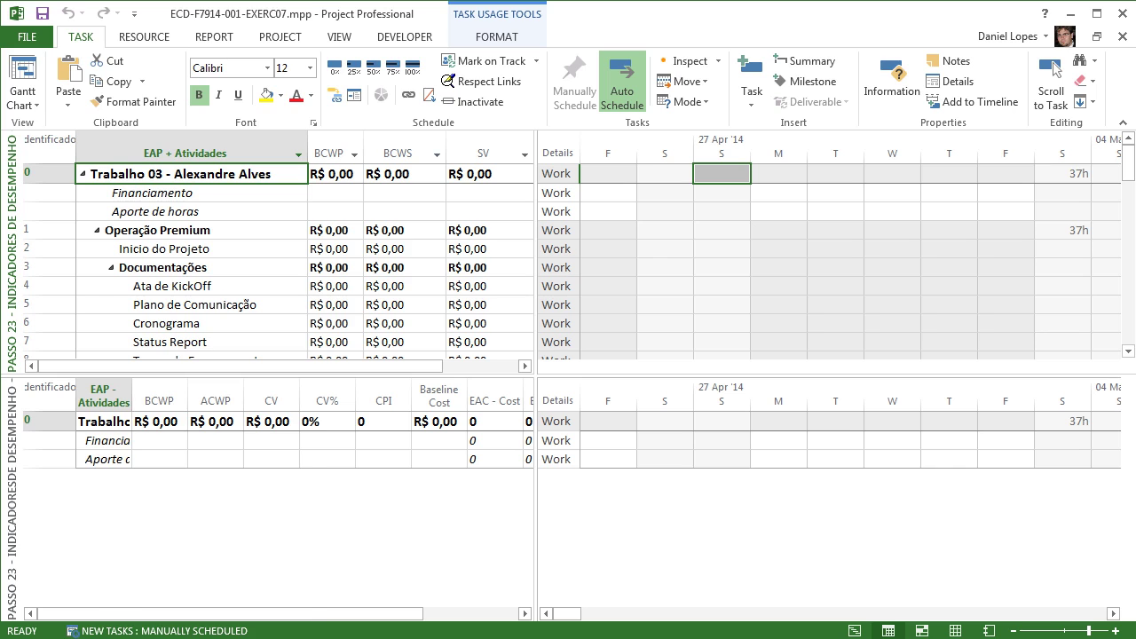
# Switch to the view "Passo 20 - Emitir o Plano de Trabalho do Período", entering today's date, Mon 02/06/14, as the meta
pyautogui.rightClick(13, 253)
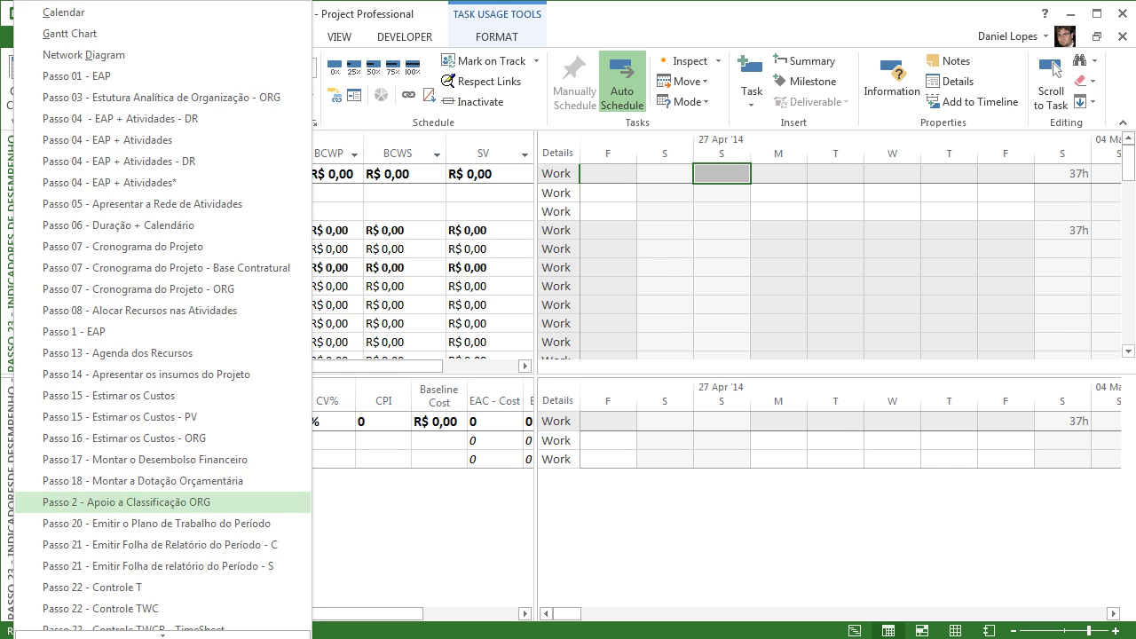
pyautogui.click(156, 523)
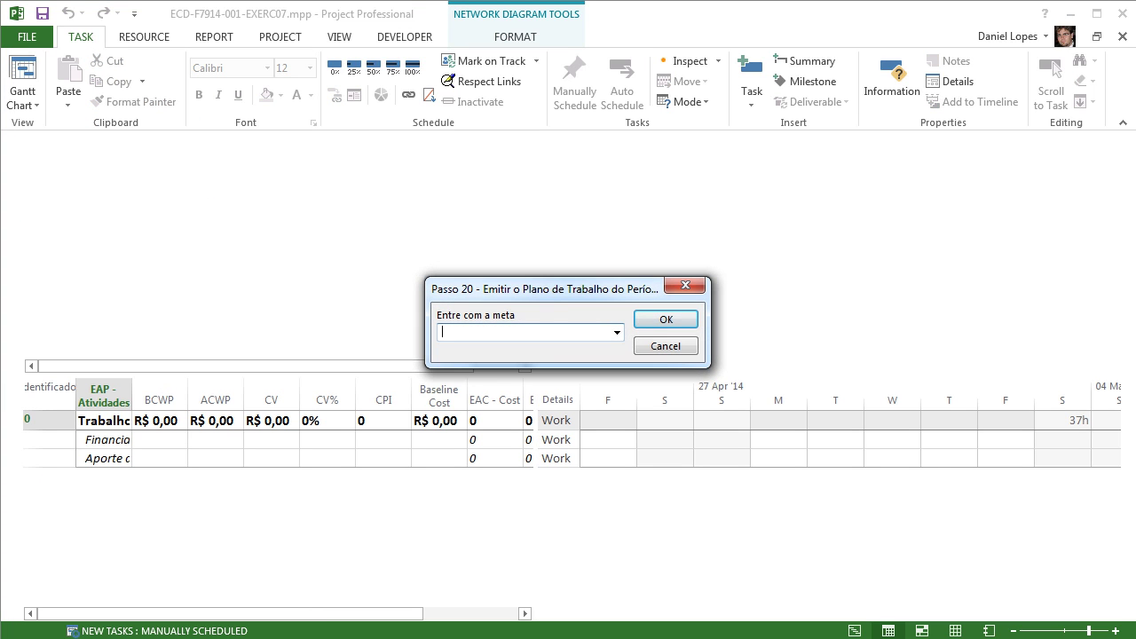
pyautogui.moveTo(568, 288); pyautogui.dragTo(575, 262)
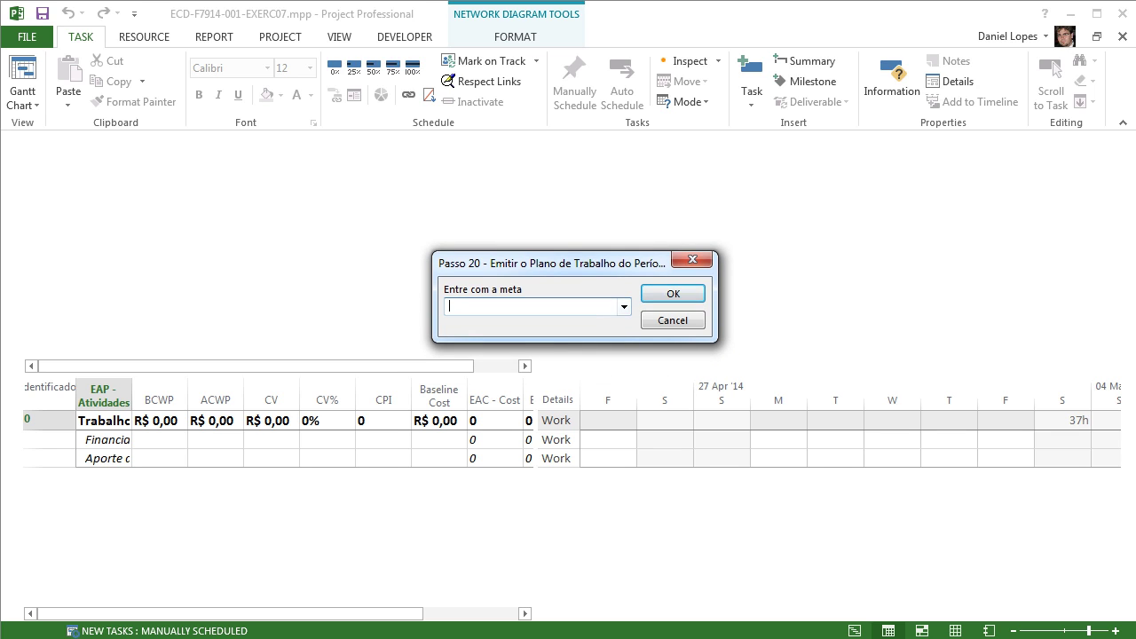
pyautogui.click(623, 307)
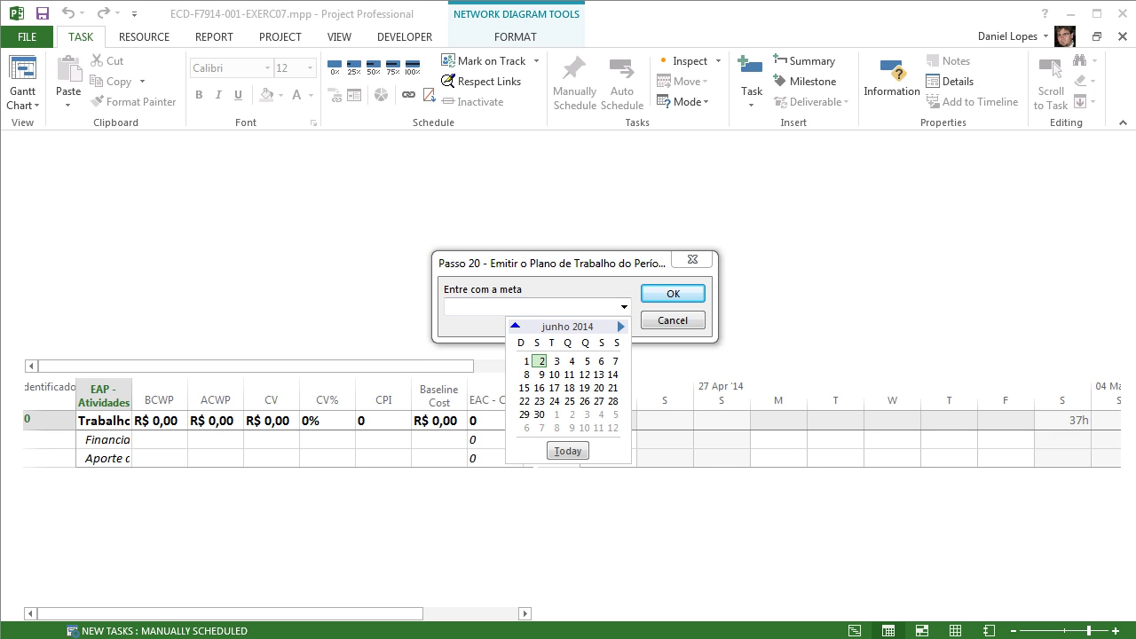
pyautogui.click(568, 451)
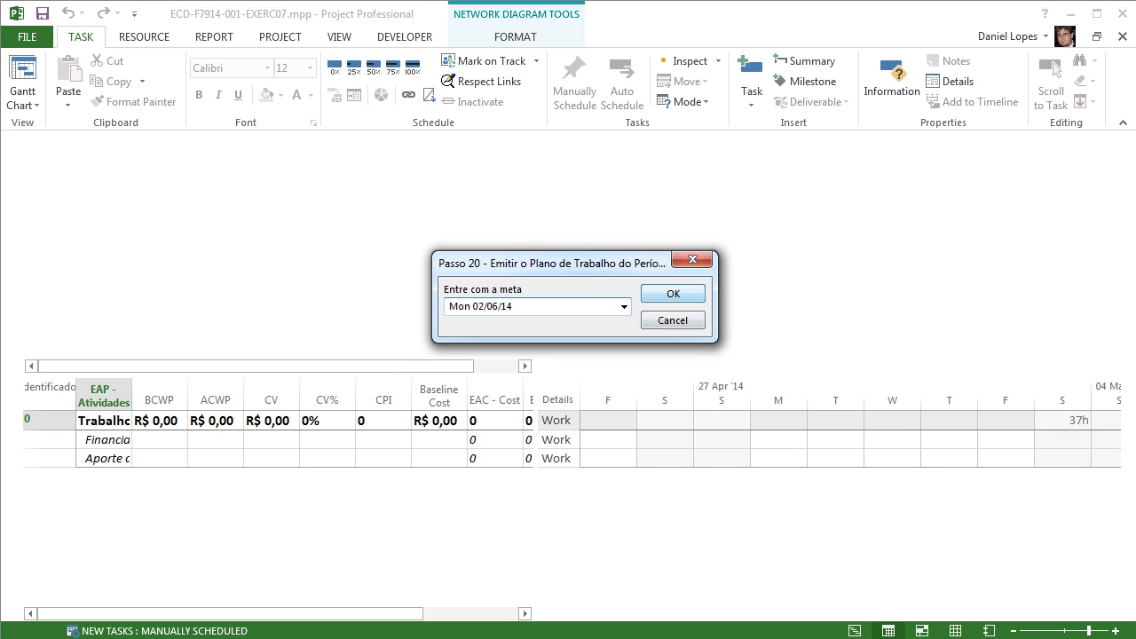
pyautogui.press('Return')
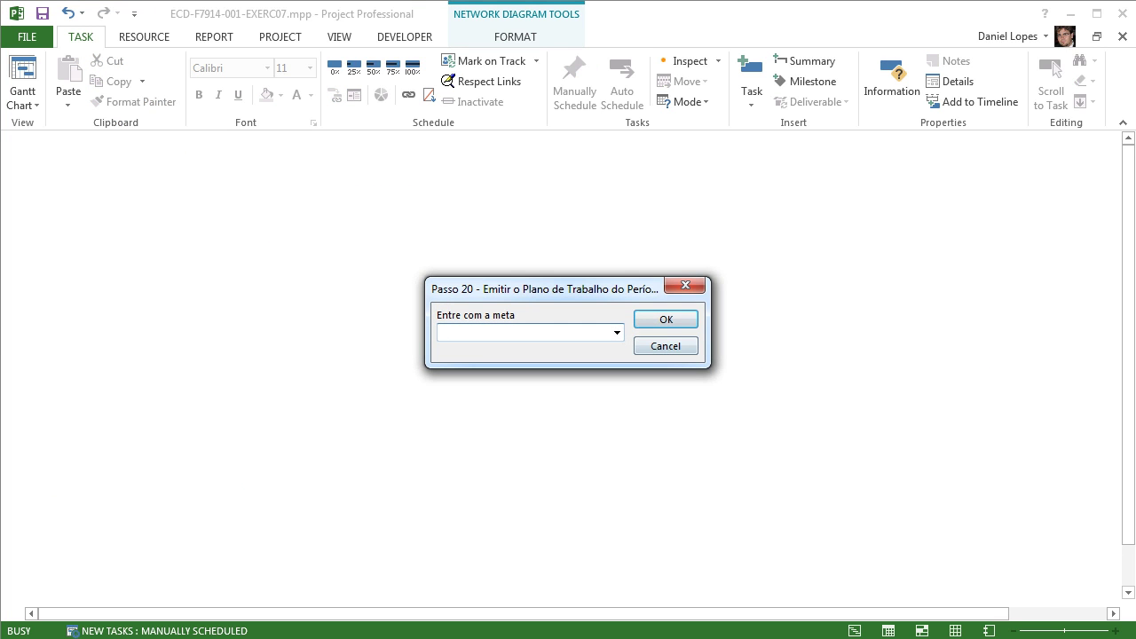
pyautogui.click(617, 333)
pyautogui.click(561, 476)
pyautogui.click(666, 319)
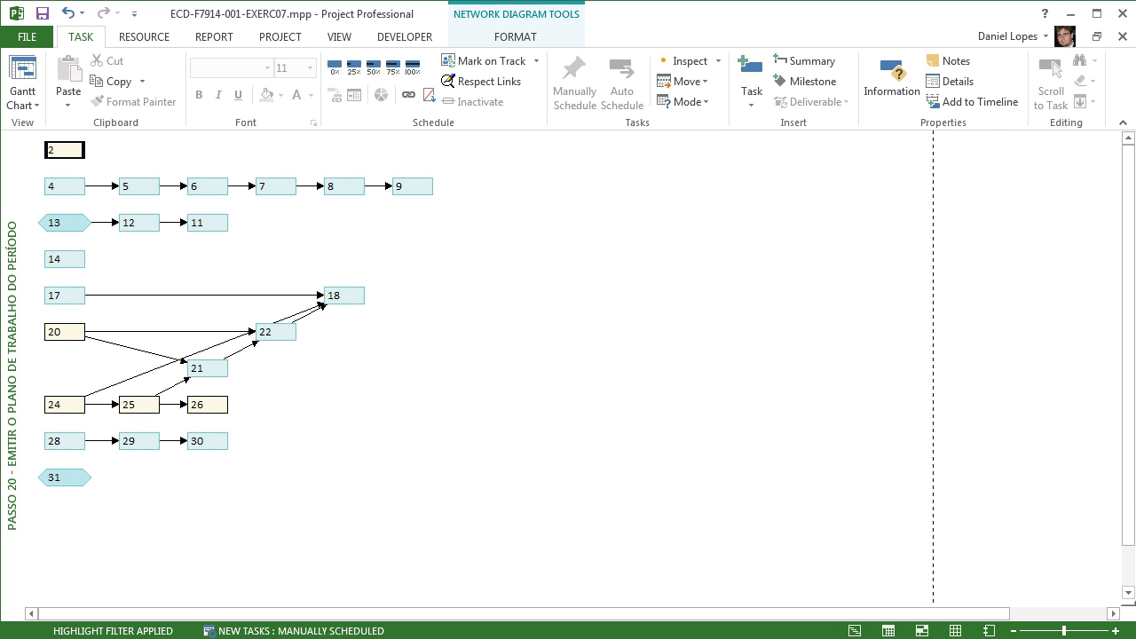
# Examine the details of task box 31 and the network diagram's layout settings
pyautogui.moveTo(65, 477)
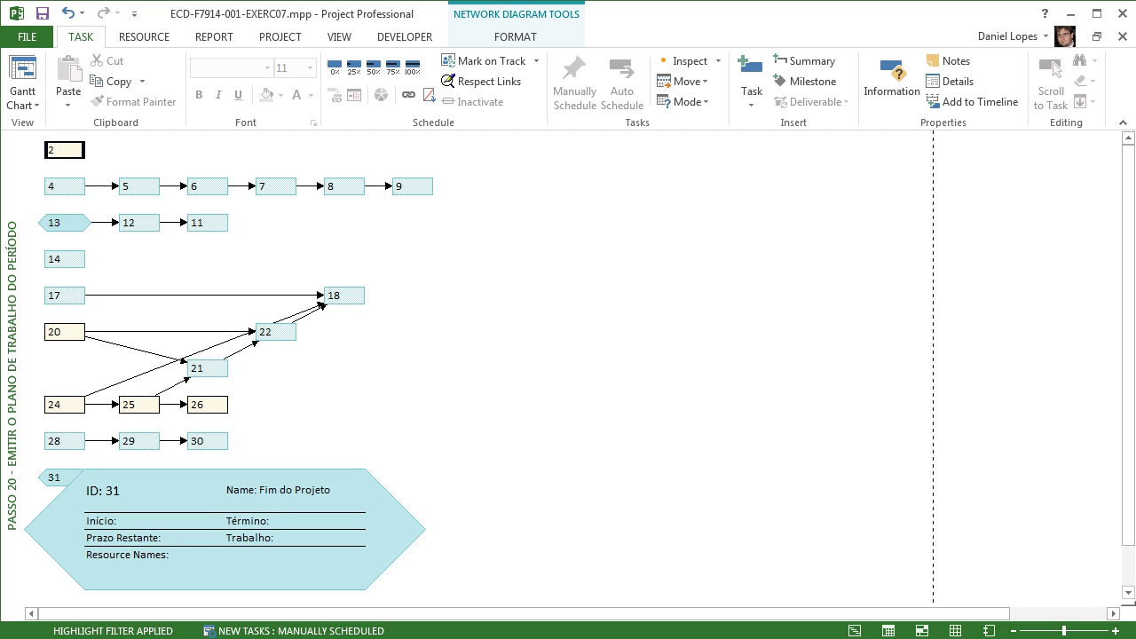
pyautogui.moveTo(65, 259)
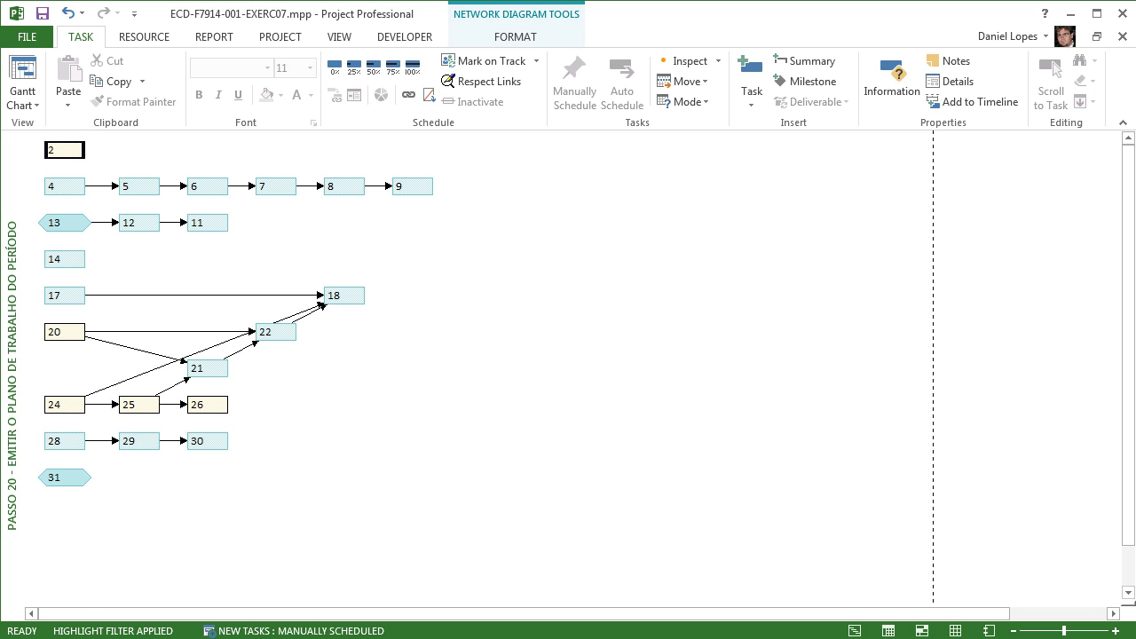
pyautogui.rightClick(545, 274)
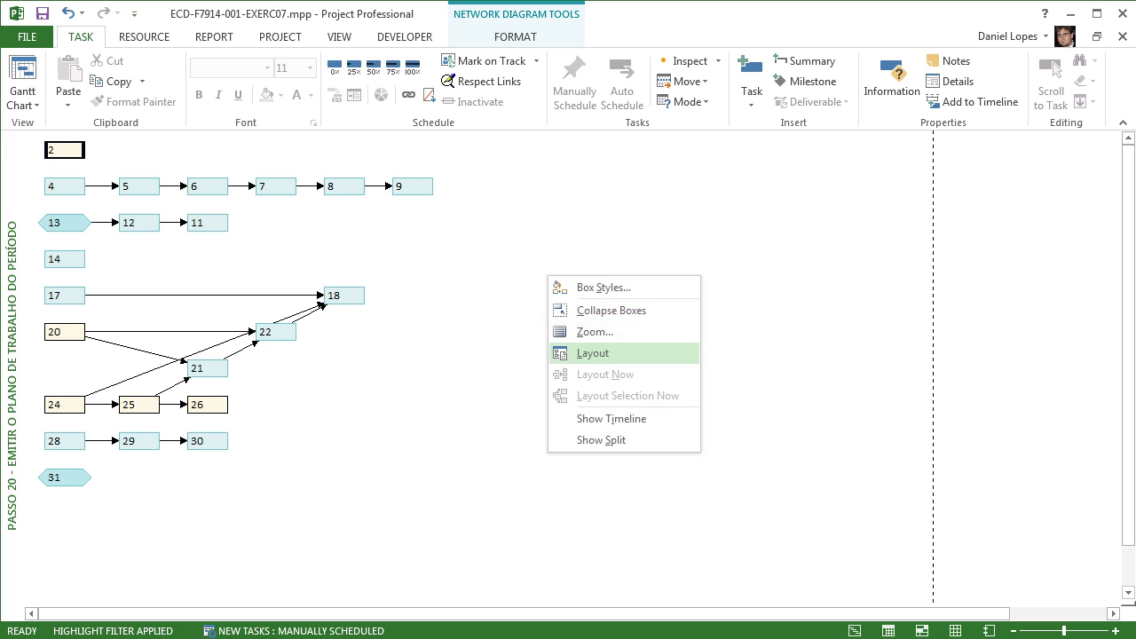
pyautogui.click(586, 353)
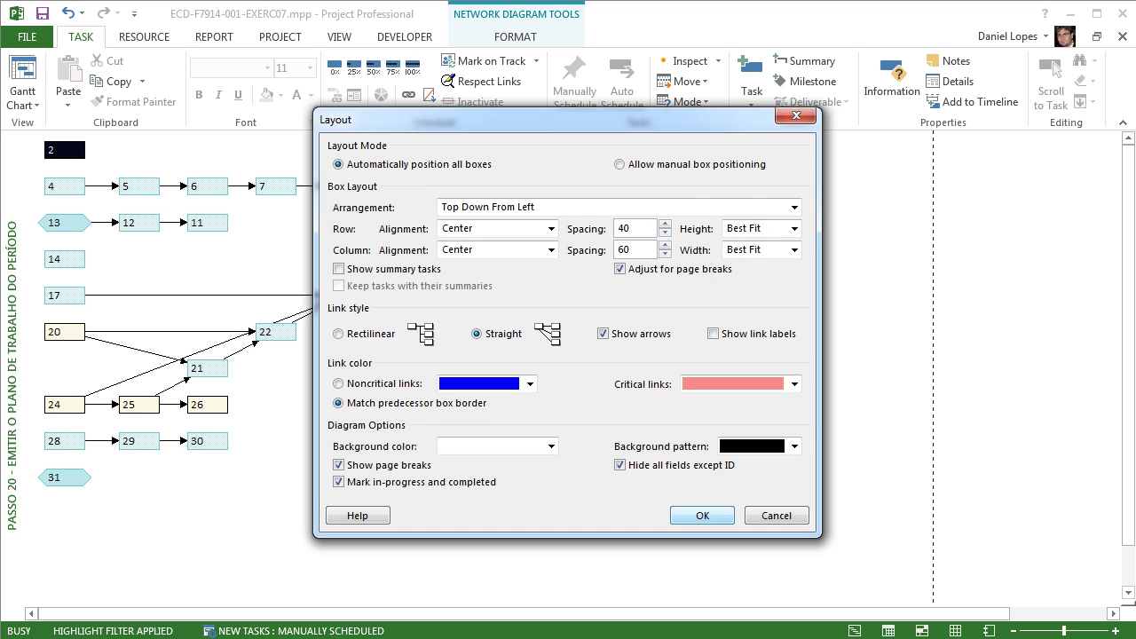
pyautogui.press('Return')
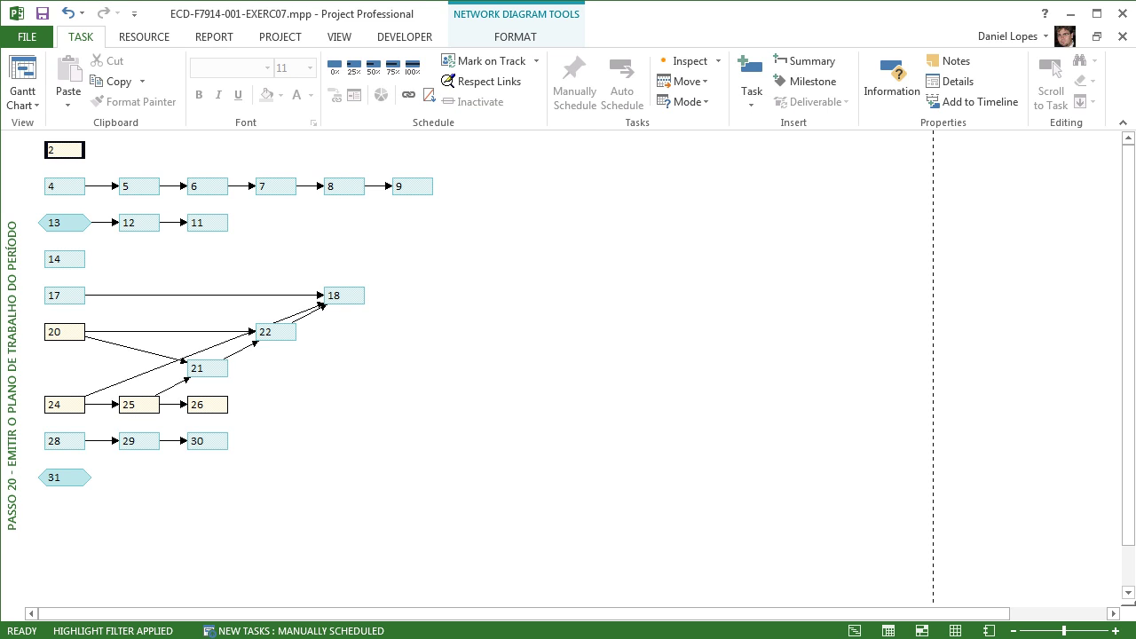
# Examine the Passo 20 data template in the network diagram's box styles, including the field choices for the Início cell
pyautogui.rightClick(701, 336)
pyautogui.click(754, 348)
pyautogui.click(730, 370)
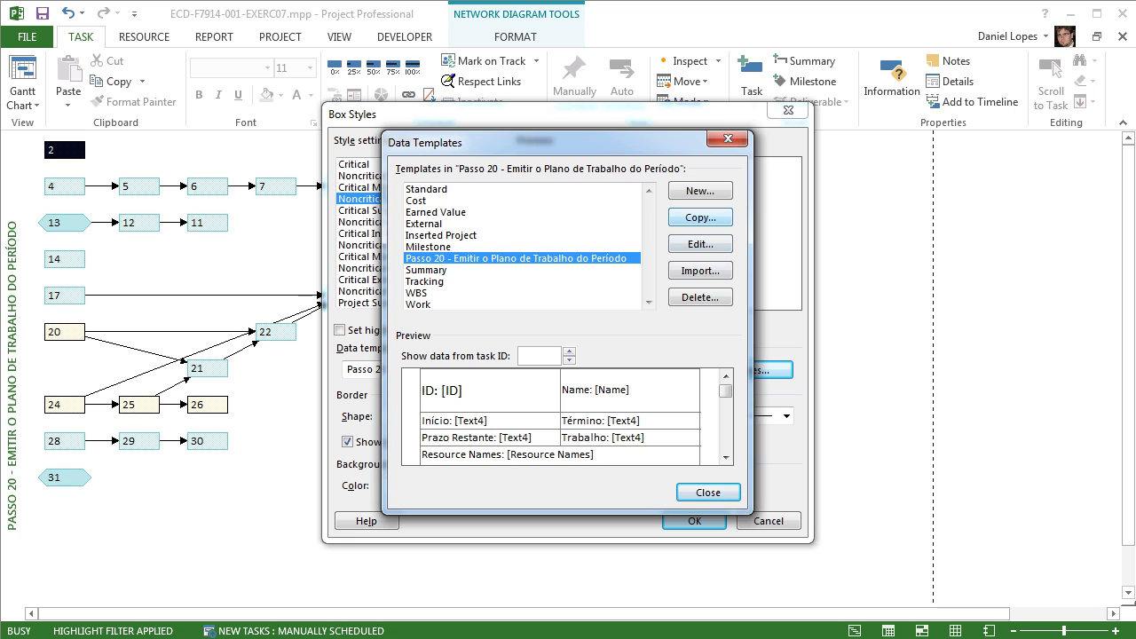
pyautogui.click(700, 244)
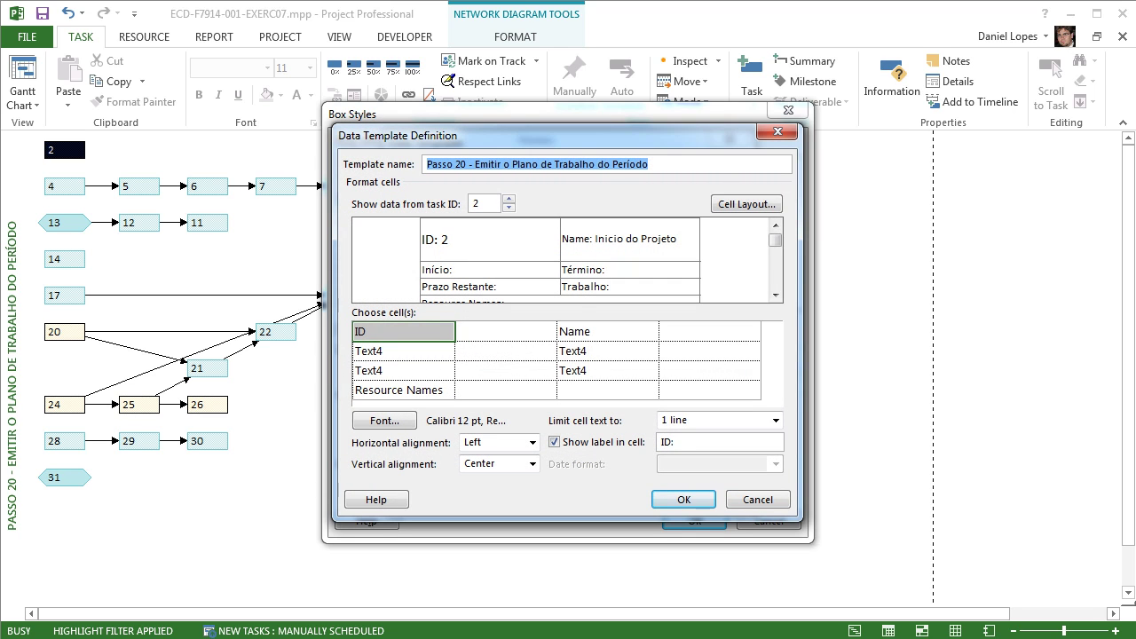
pyautogui.click(403, 352)
pyautogui.click(446, 350)
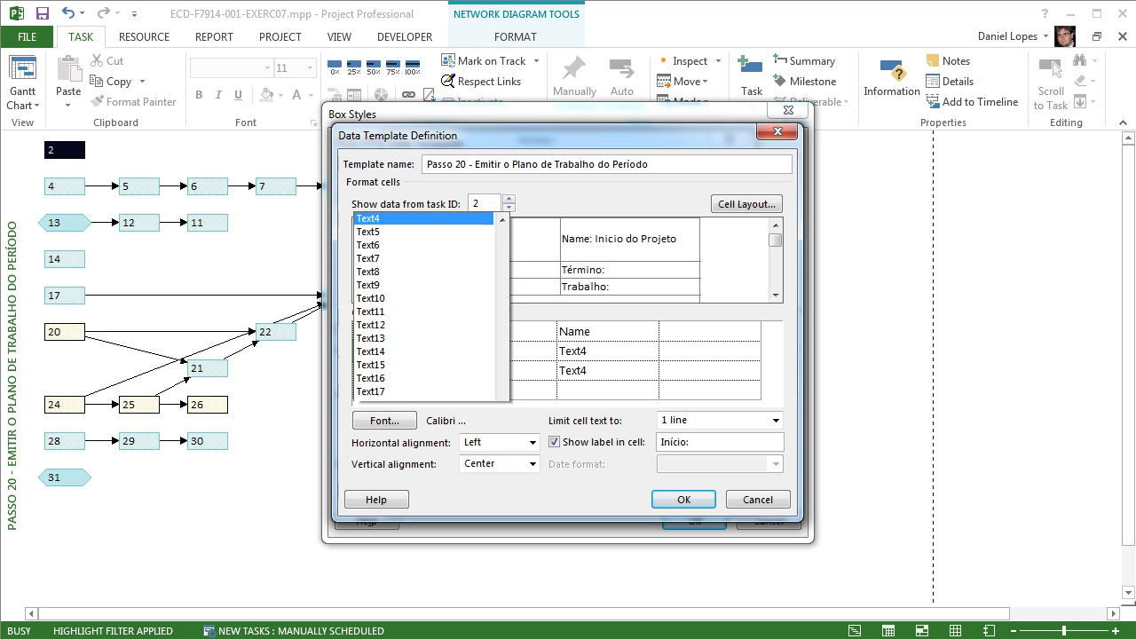
pyautogui.scroll(10, 423, 199)
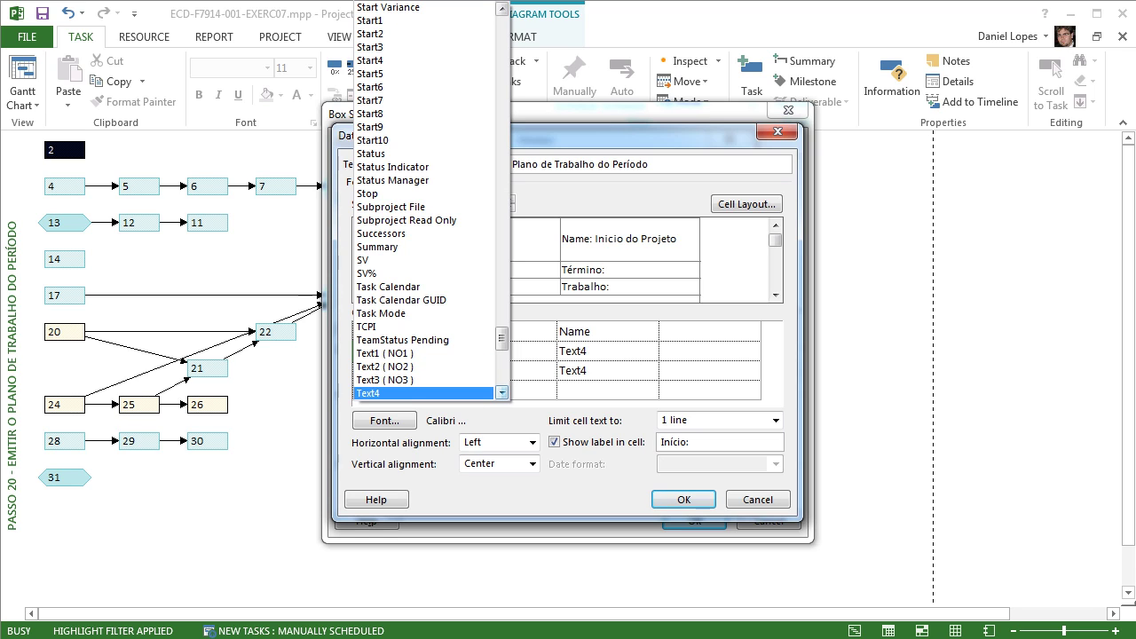
pyautogui.click(382, 393)
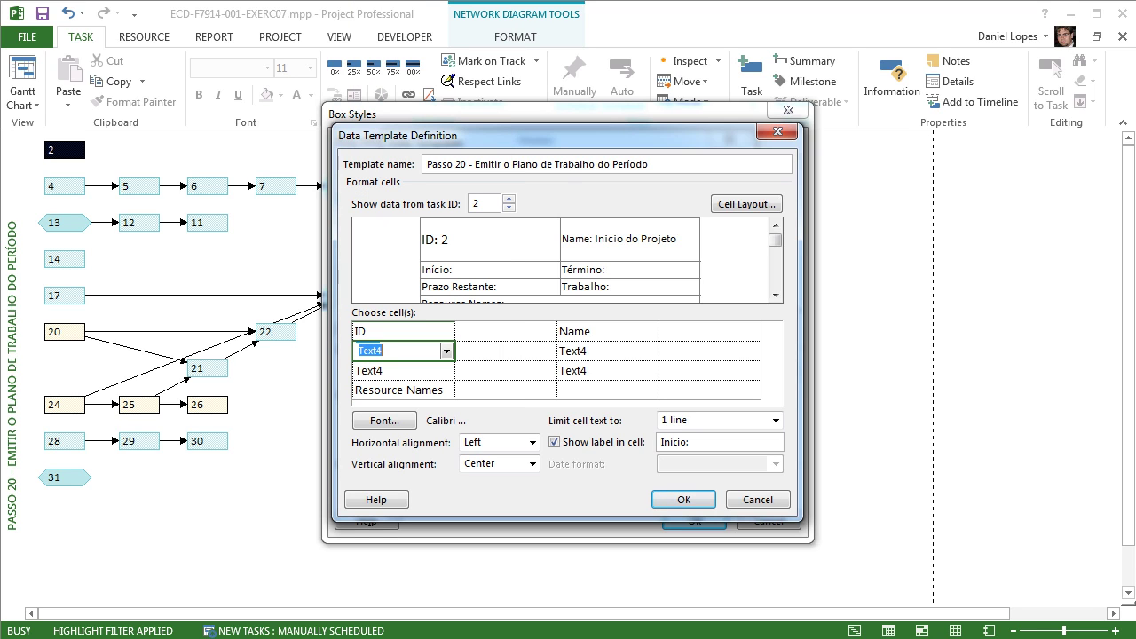
pyautogui.click(683, 499)
pyautogui.click(708, 492)
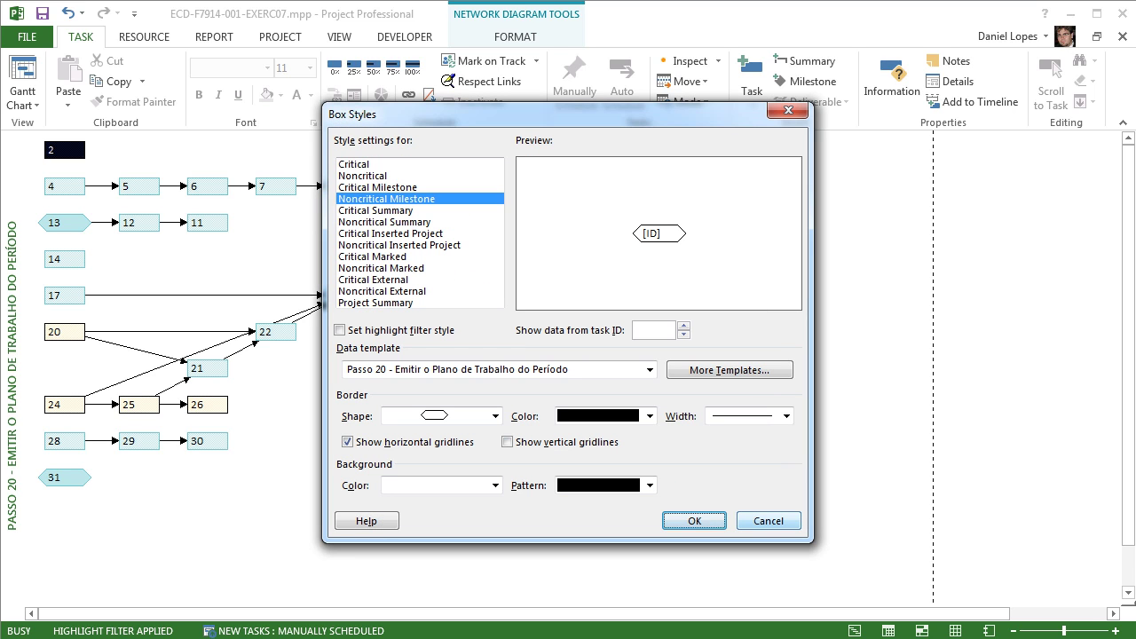
pyautogui.click(694, 521)
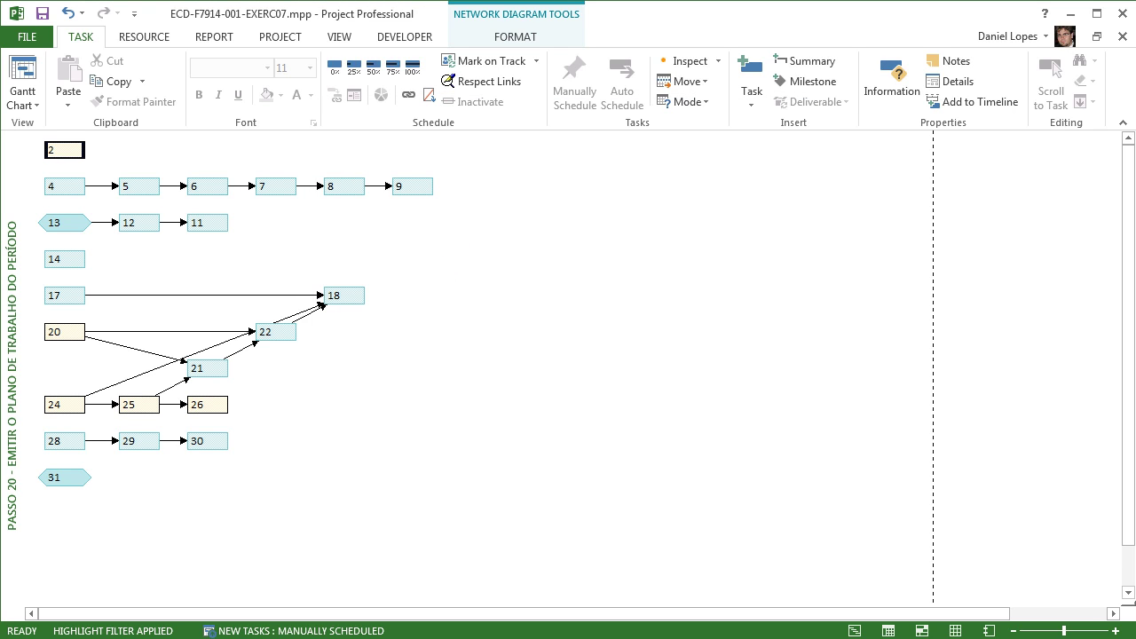
# Switch to the view "Passo 21 - Emitir Folha de Relatório do Período - C", entering Mon 02/06/14 as the meta
pyautogui.rightClick(12, 352)
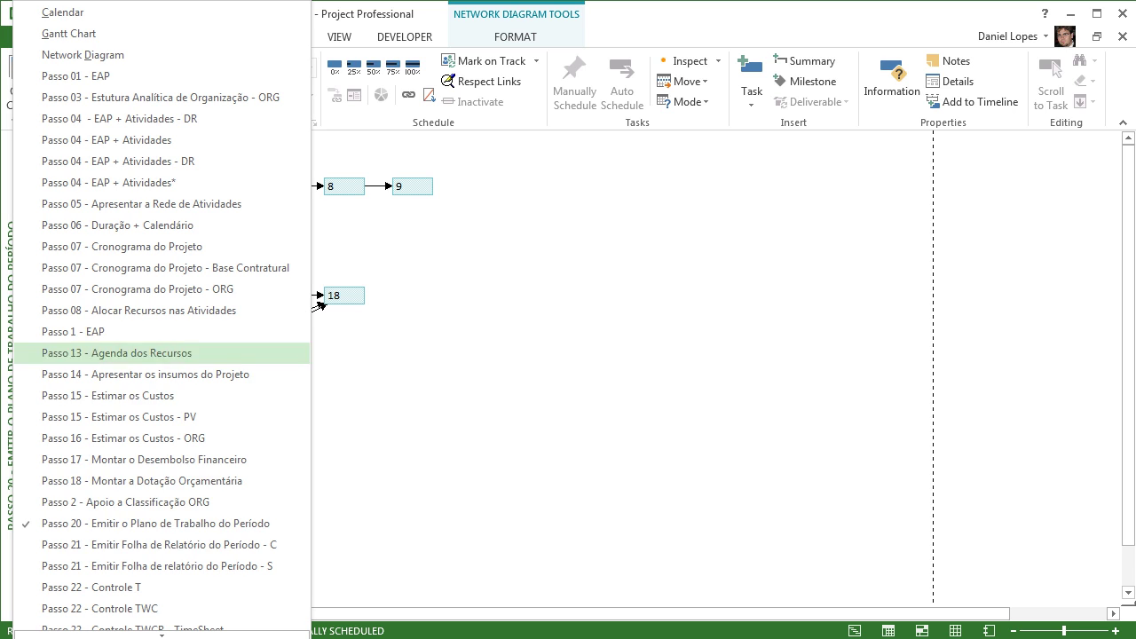
pyautogui.click(160, 544)
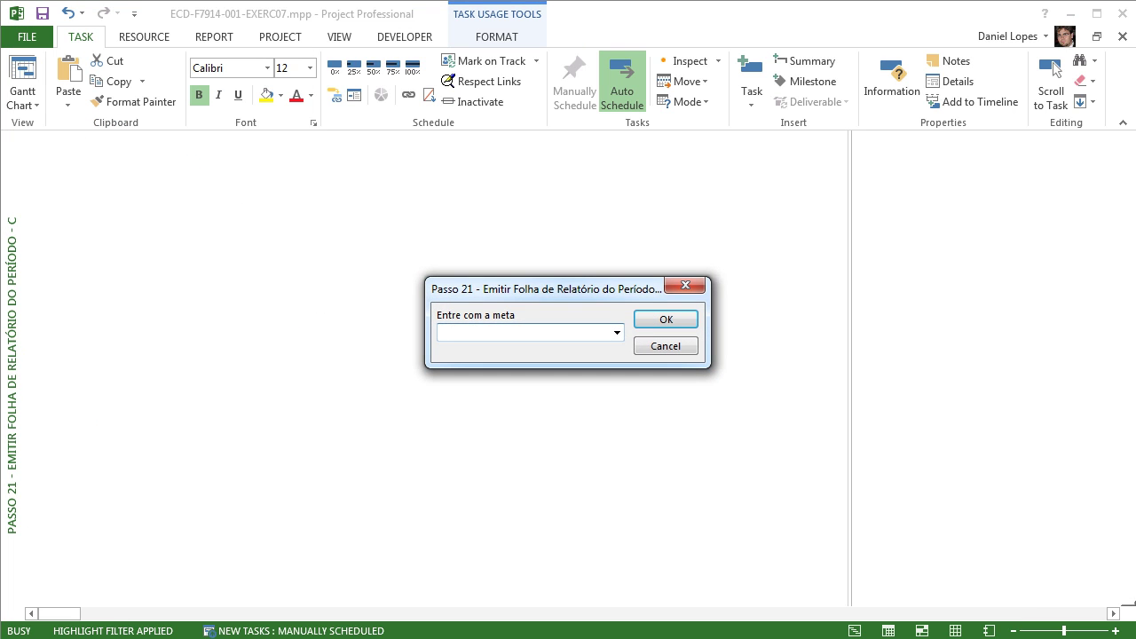
pyautogui.click(617, 332)
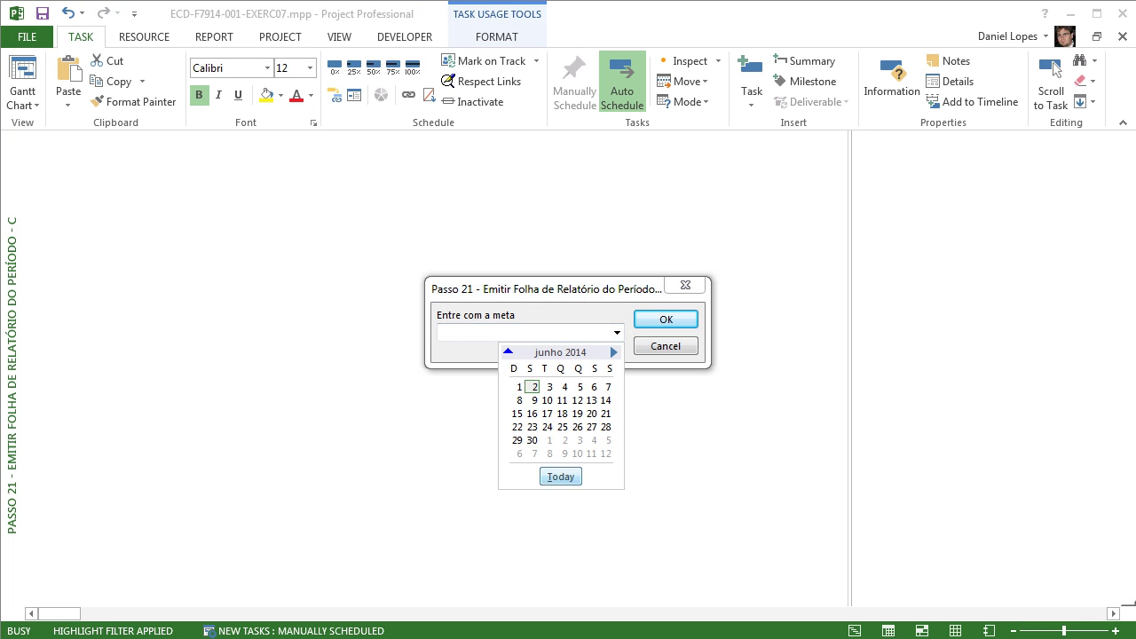
pyautogui.click(561, 477)
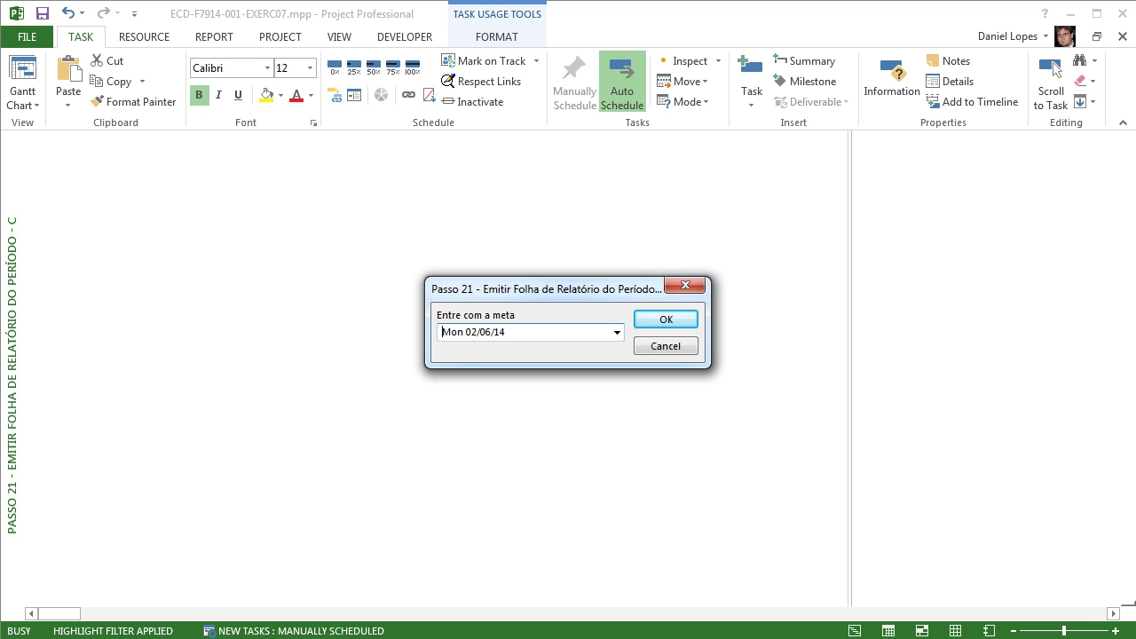
pyautogui.click(665, 319)
pyautogui.press('Return')
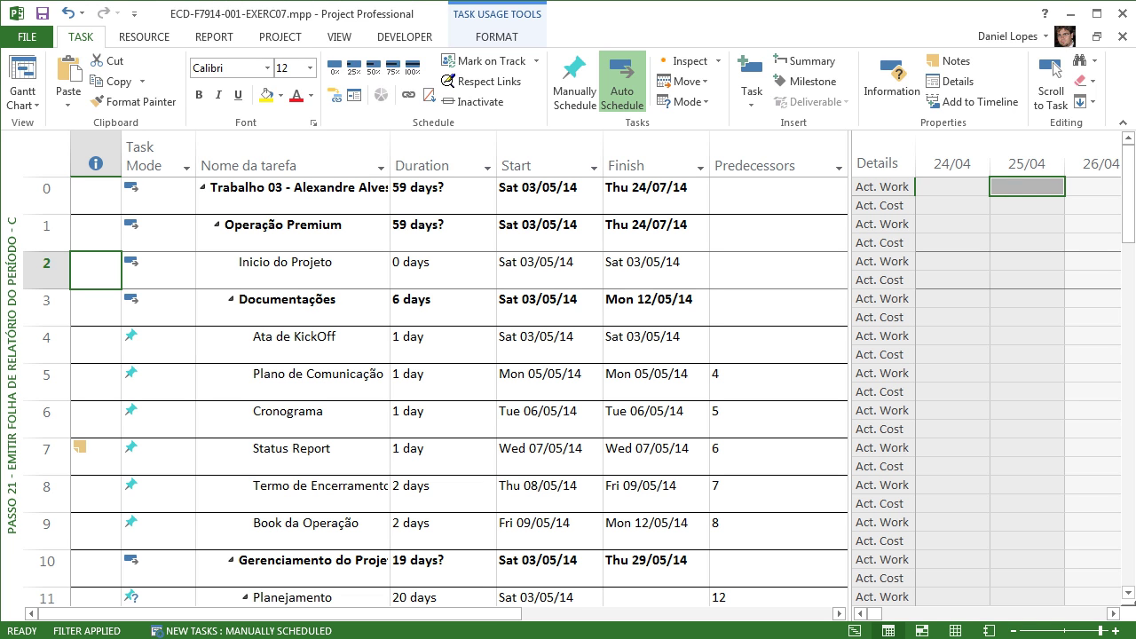
# Review the criteria in the definition of the filter "Passo 21 - Emitir Folha de Relatório do Período - C"
pyautogui.click(339, 36)
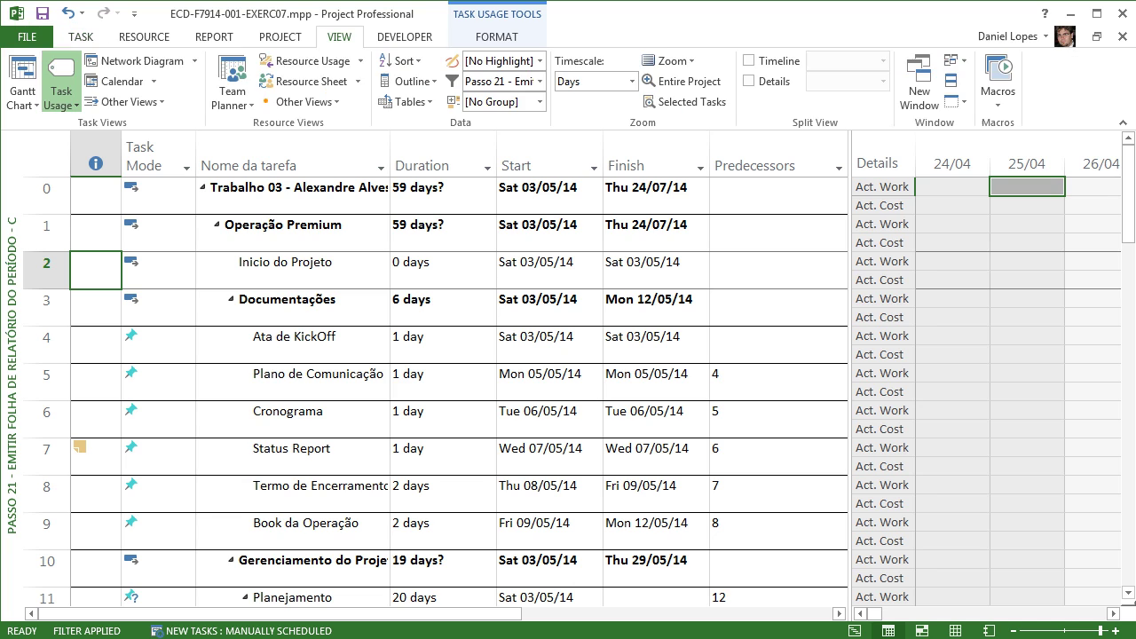
pyautogui.click(540, 80)
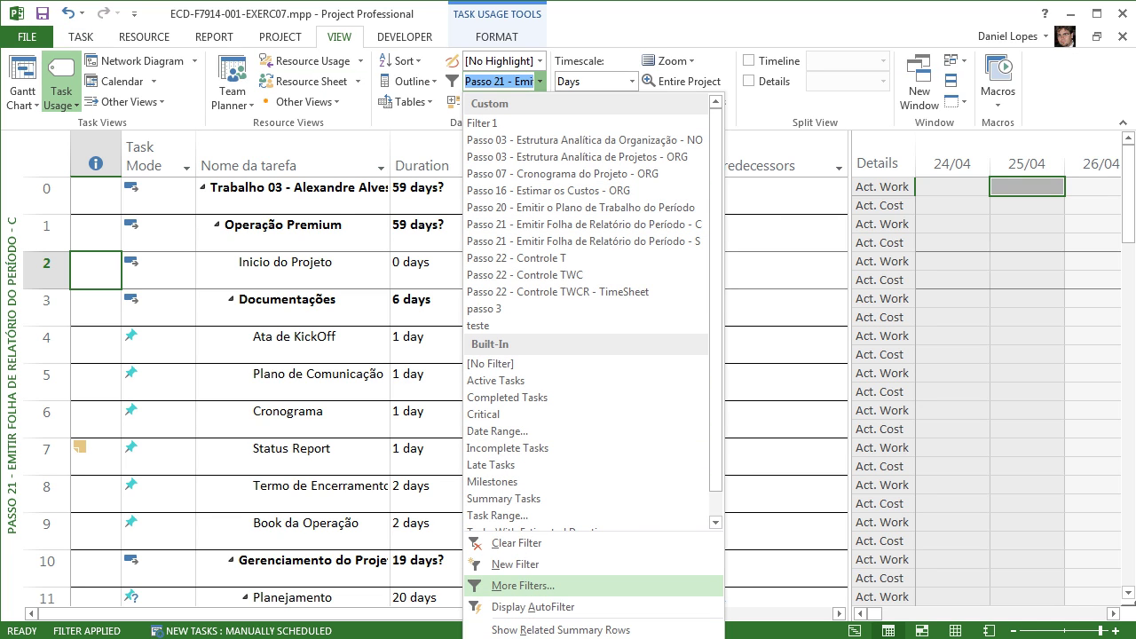
pyautogui.click(522, 585)
pyautogui.click(724, 276)
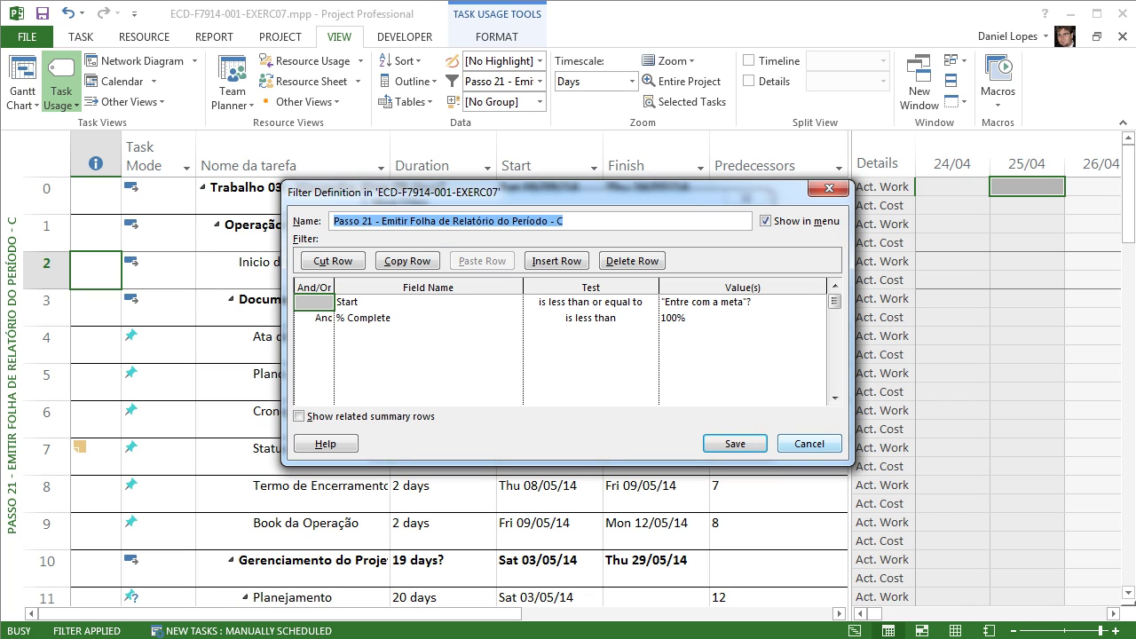
pyautogui.click(809, 444)
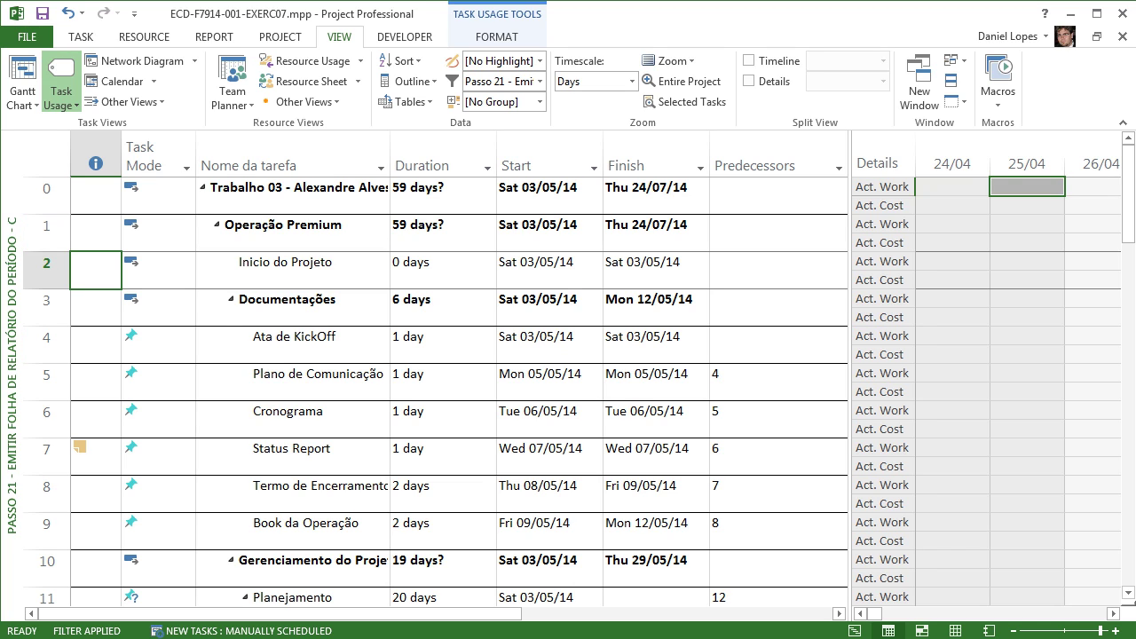
# Switch to the view "Passo 21 - Emitir Folha de relatório do Período - S", entering today's date as the meta
pyautogui.rightClick(11, 257)
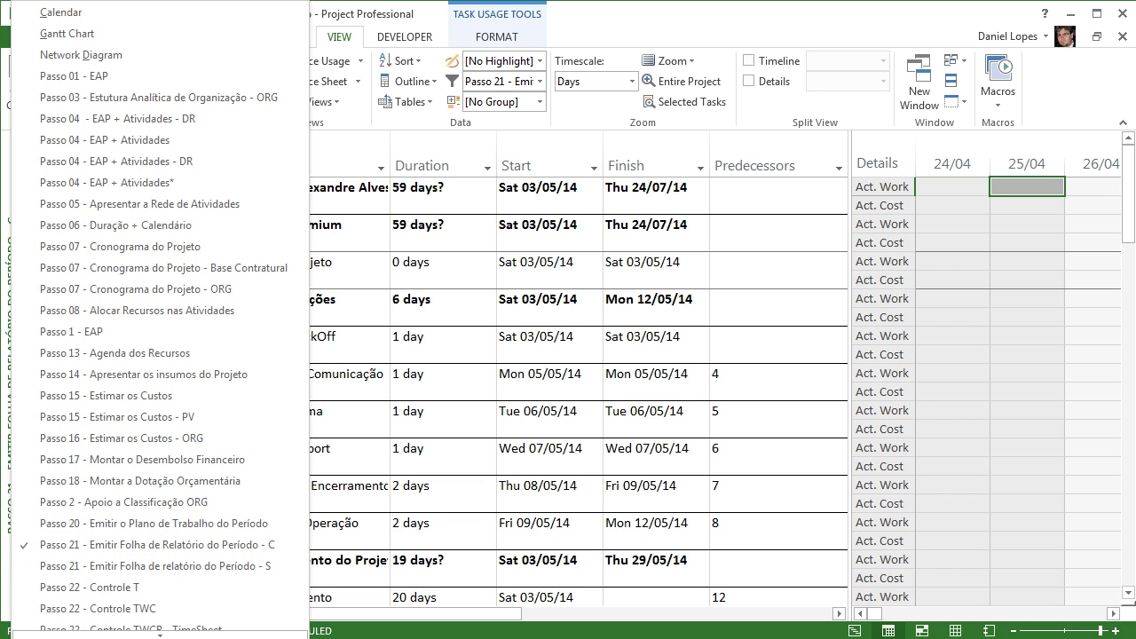
pyautogui.click(155, 565)
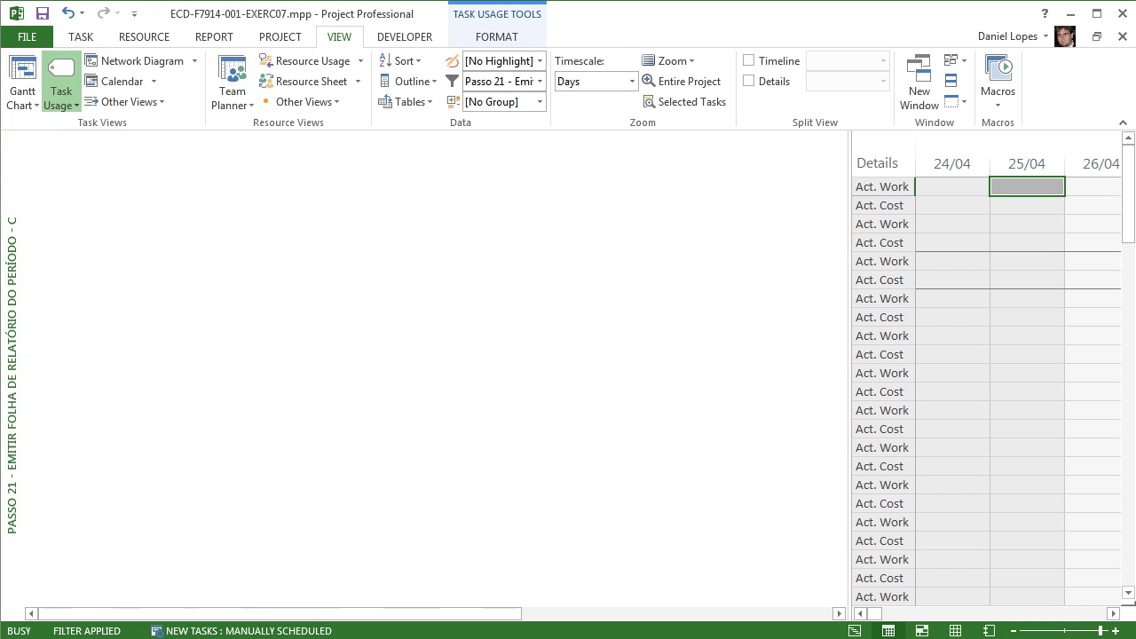
pyautogui.click(617, 332)
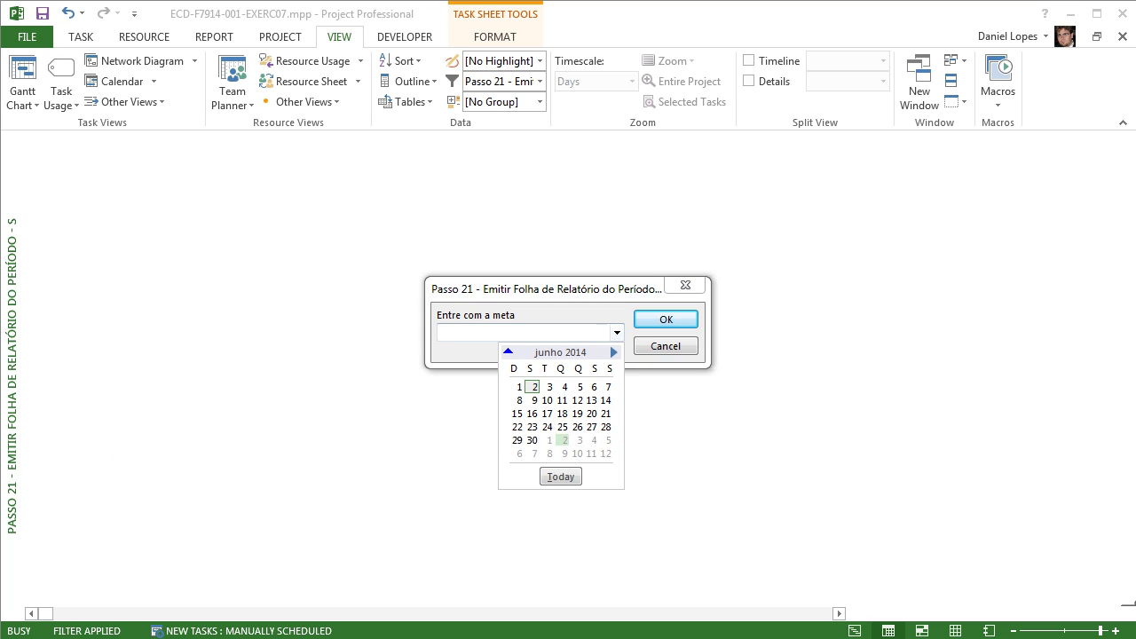
pyautogui.click(561, 476)
pyautogui.press('Return')
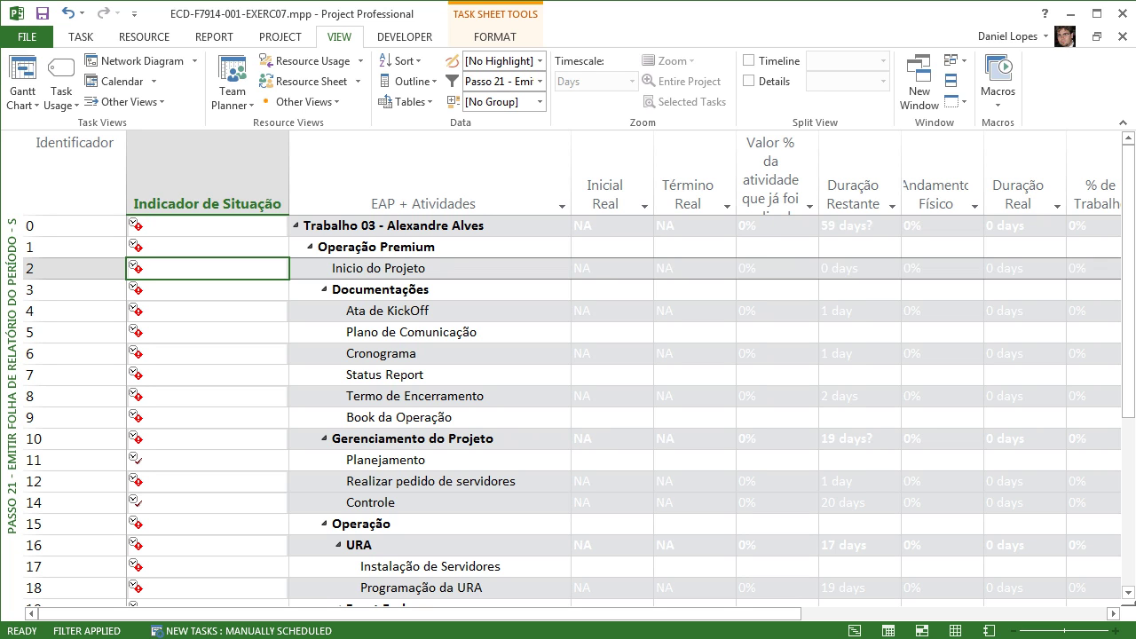
pyautogui.moveTo(497, 614); pyautogui.dragTo(574, 614)
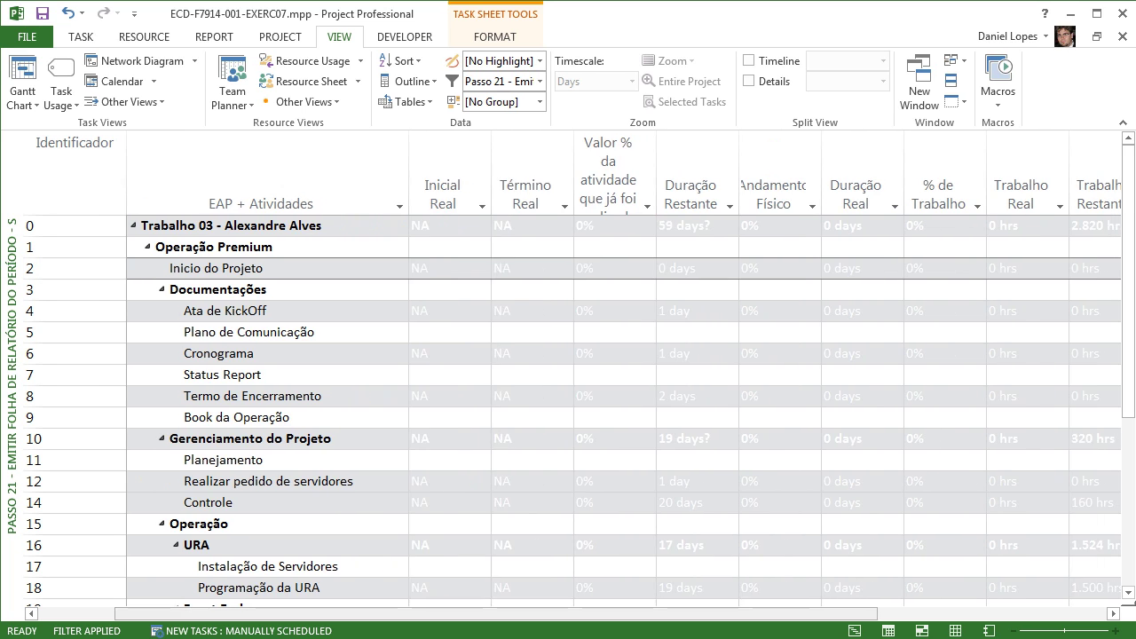
# Widen the Custo Restante column to fit its values
pyautogui.hscroll(3, 568, 408)
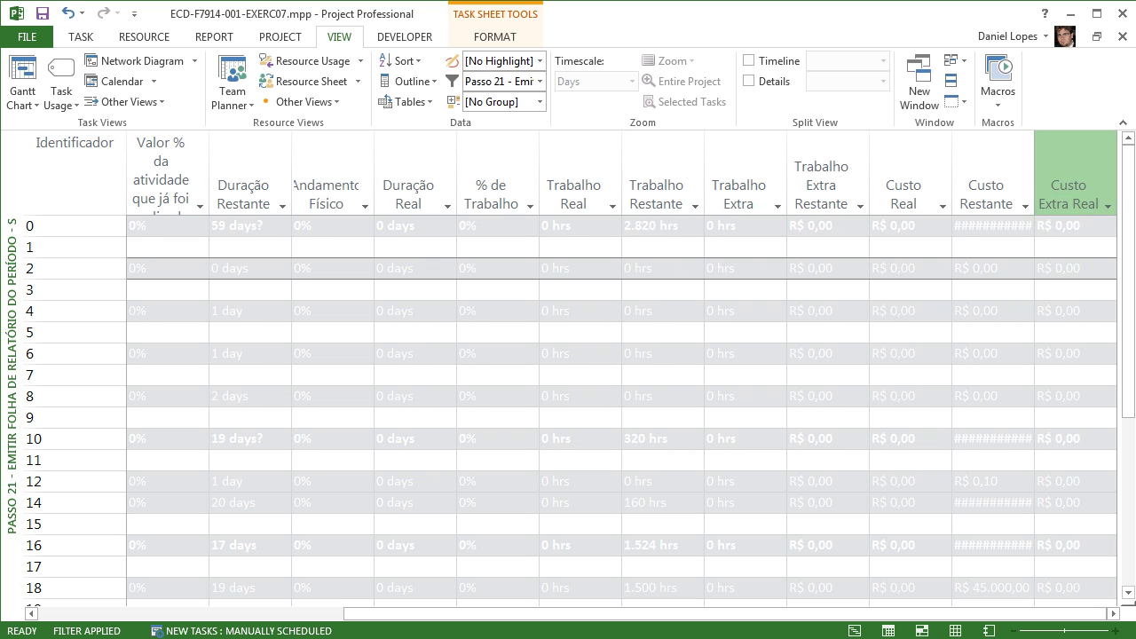
pyautogui.doubleClick(1033, 189)
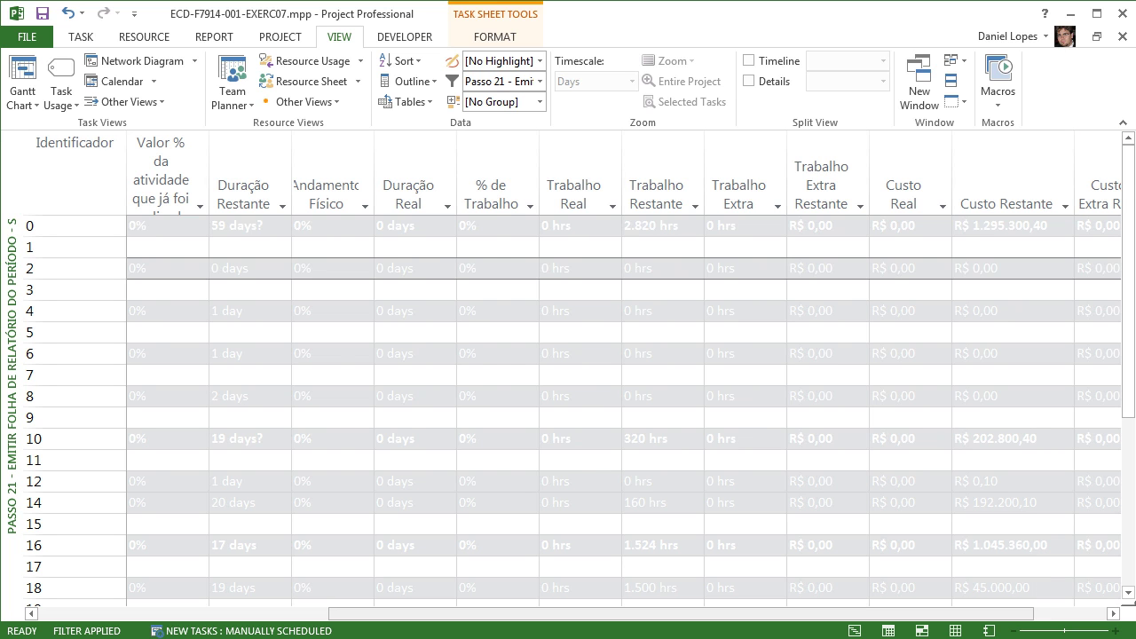
pyautogui.moveTo(763, 614); pyautogui.dragTo(473, 614)
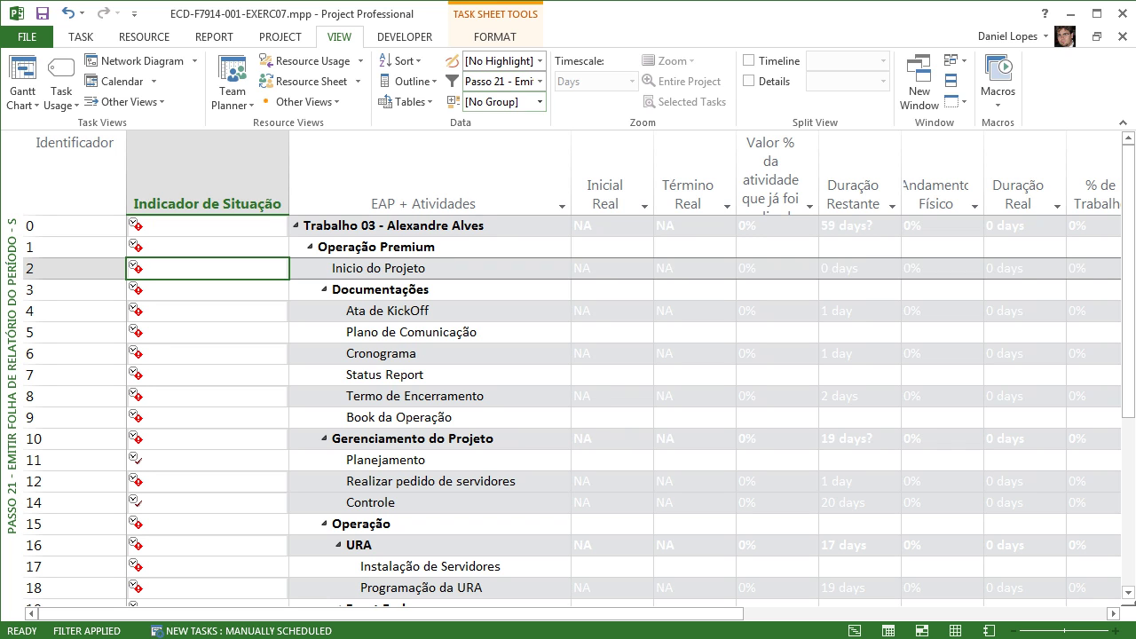
# Review the field list in the definition of the table "Passo 21 - Emitir Folha de Relatório do Período - S", leaving it unedited
pyautogui.click(540, 81)
pyautogui.click(540, 81)
pyautogui.click(407, 102)
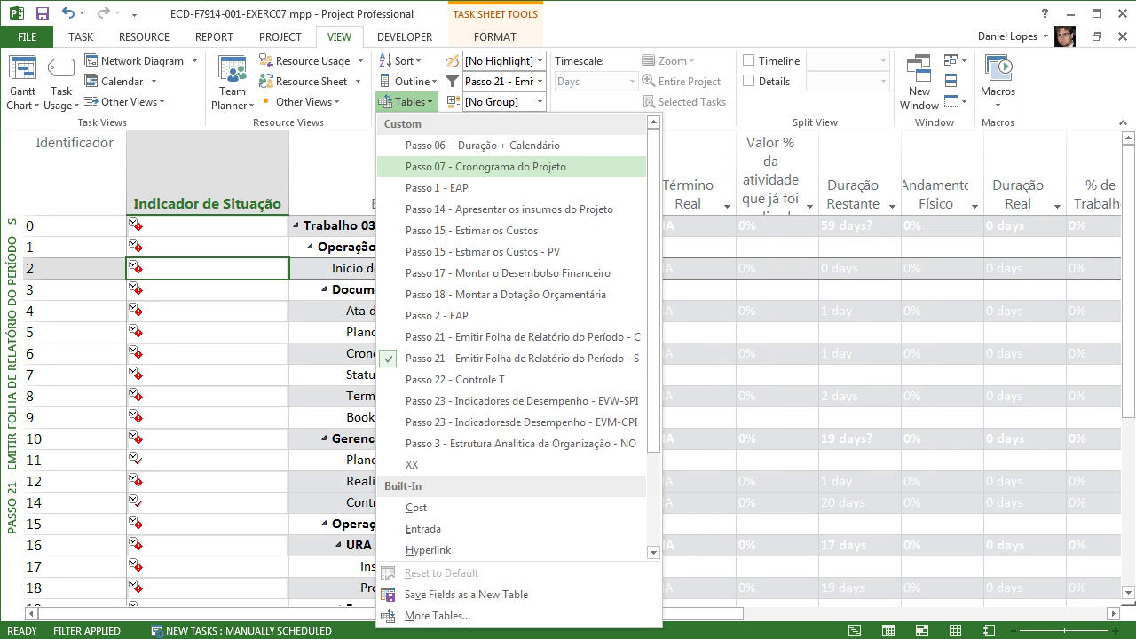
pyautogui.click(436, 615)
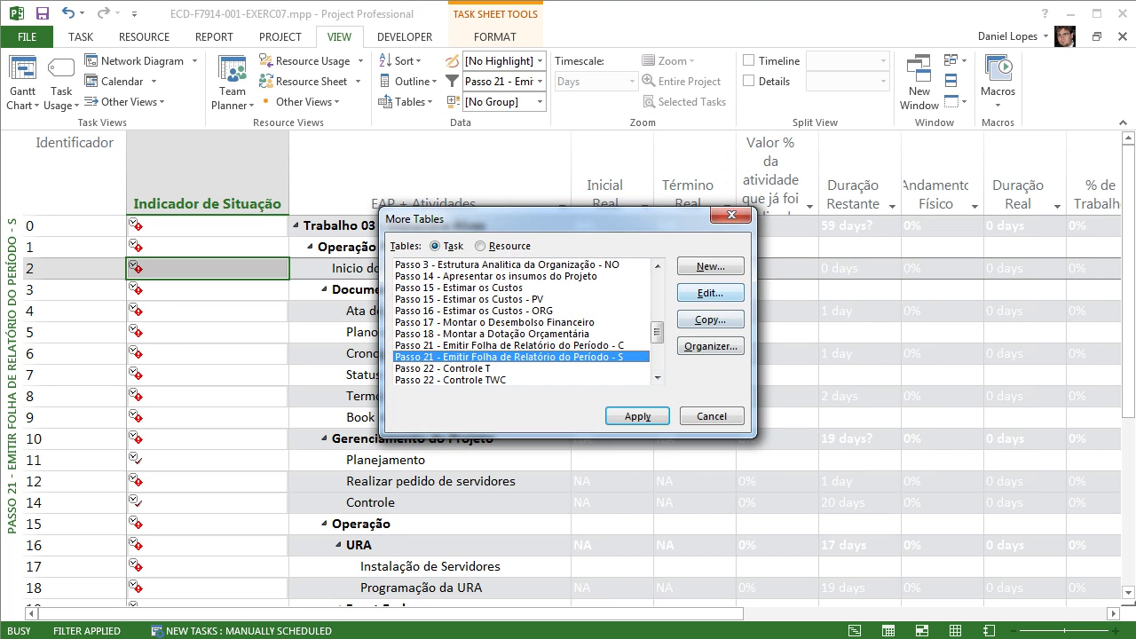
pyautogui.click(710, 292)
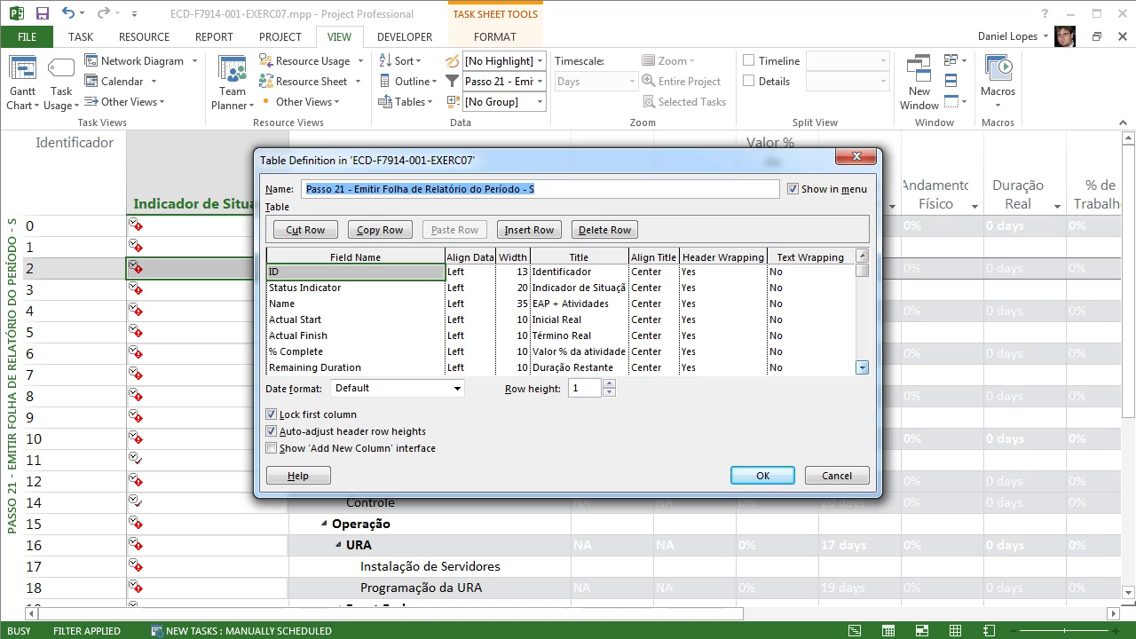
pyautogui.click(861, 366)
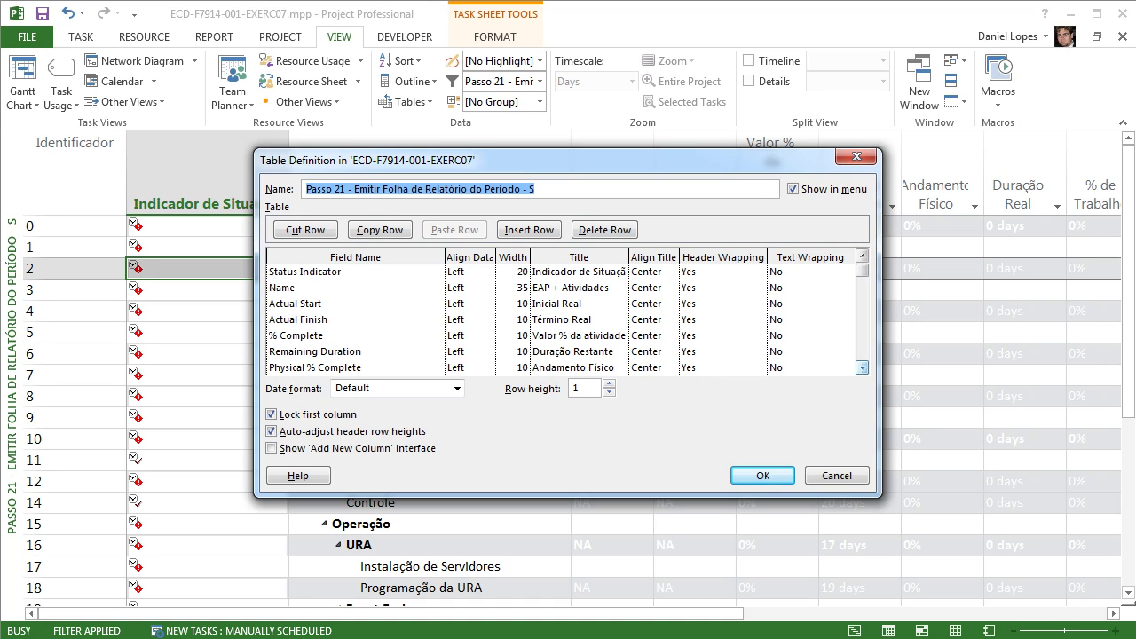
pyautogui.click(862, 367)
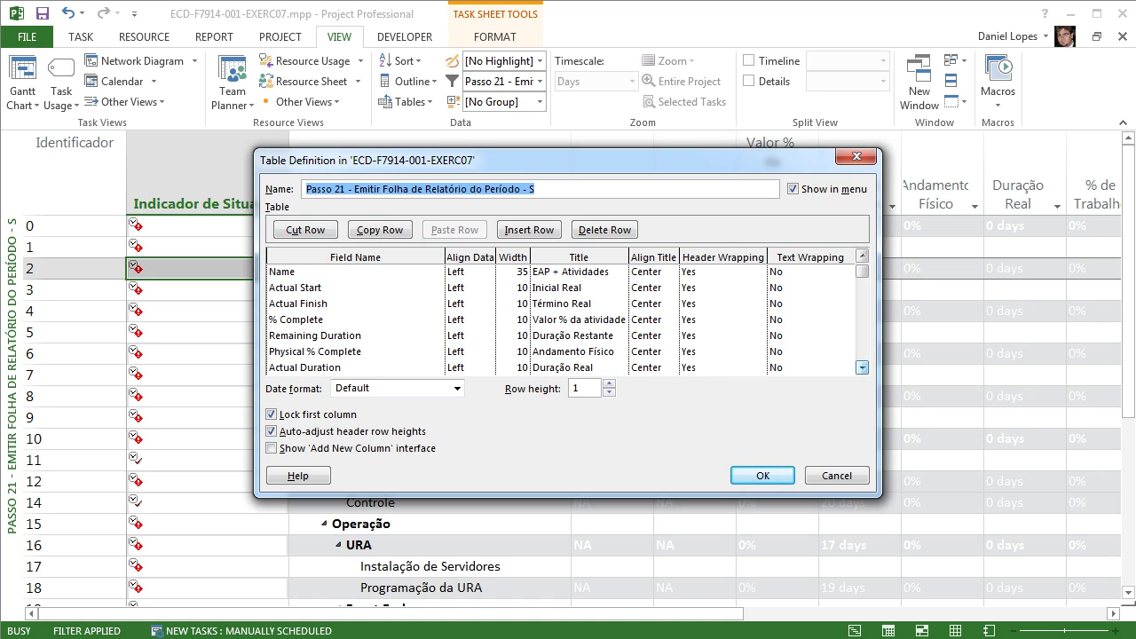
pyautogui.click(862, 367)
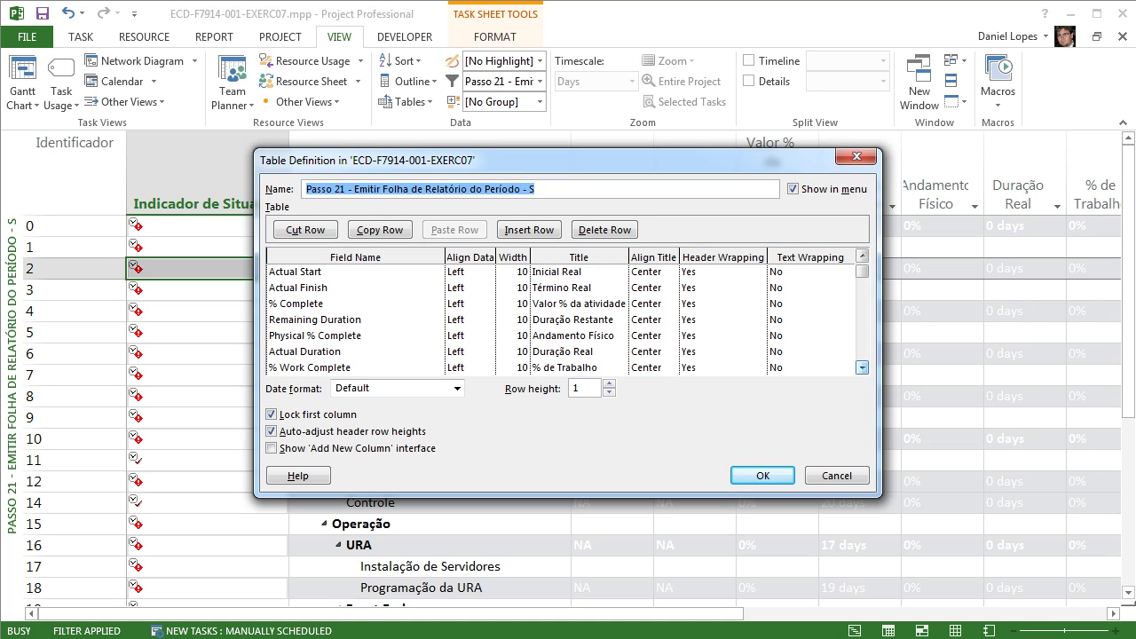
pyautogui.click(861, 366)
pyautogui.click(862, 366)
pyautogui.click(862, 367)
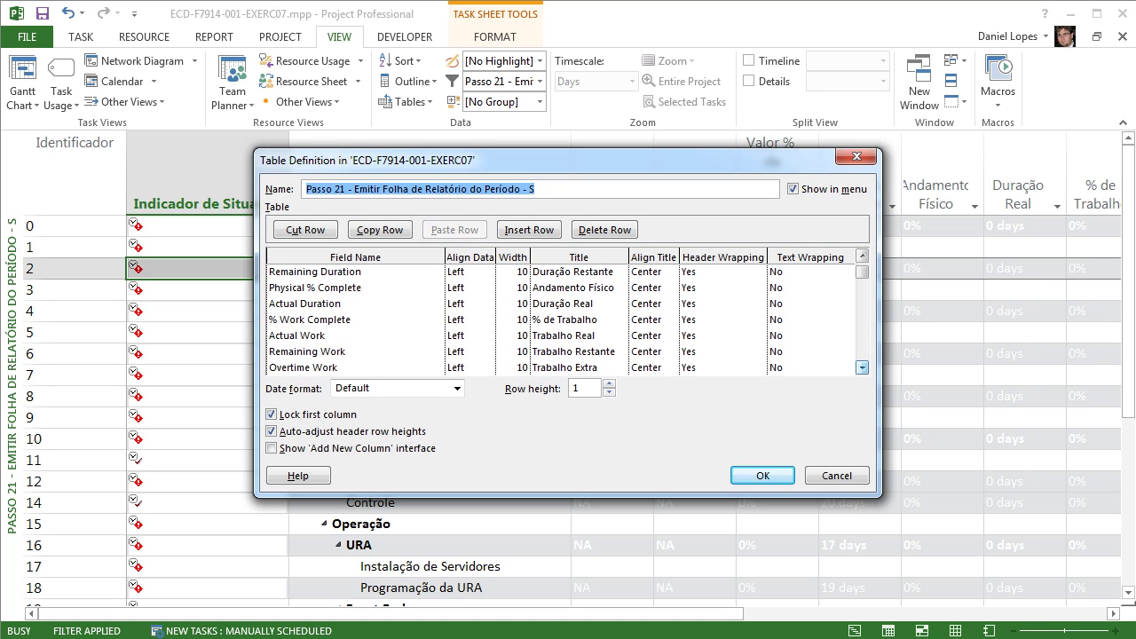
pyautogui.click(861, 366)
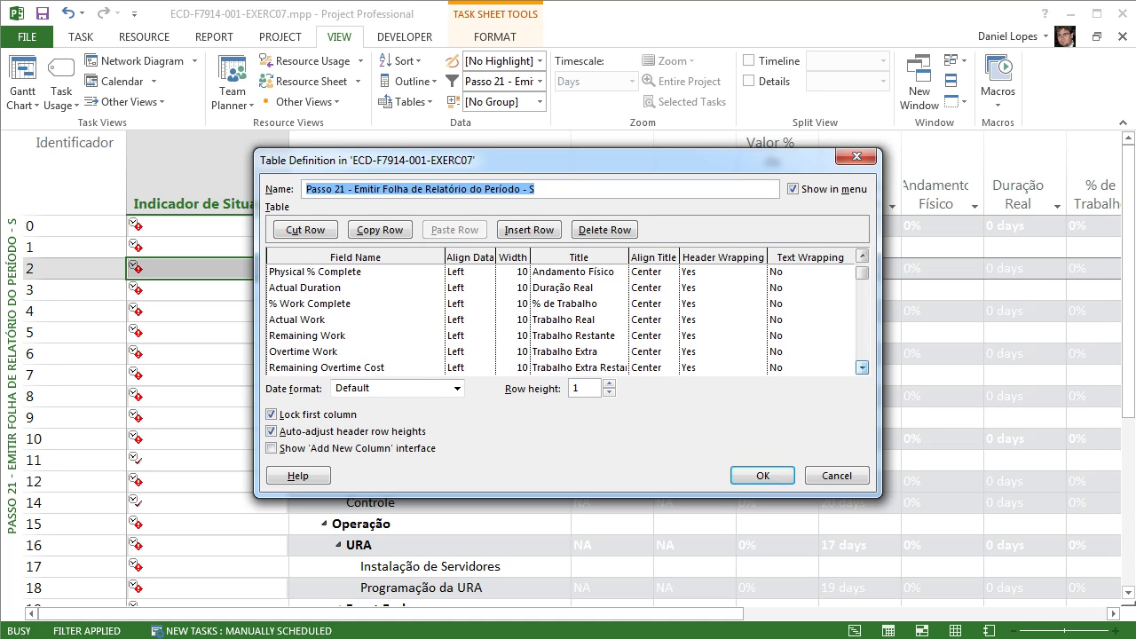
pyautogui.click(861, 366)
pyautogui.click(862, 366)
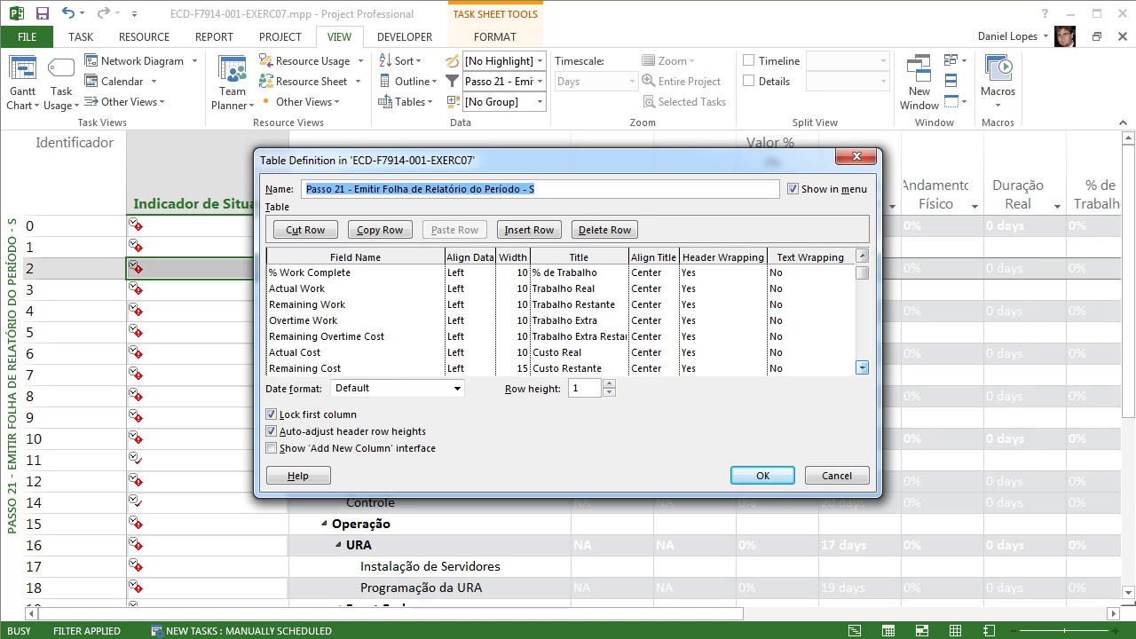
pyautogui.click(861, 366)
pyautogui.click(861, 367)
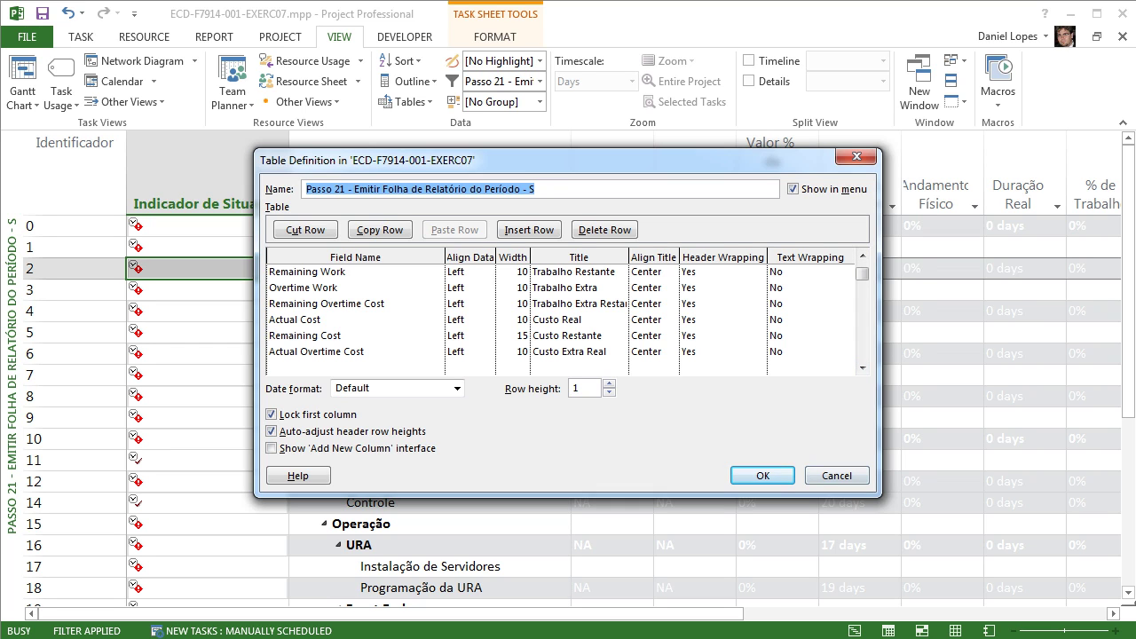
pyautogui.click(837, 476)
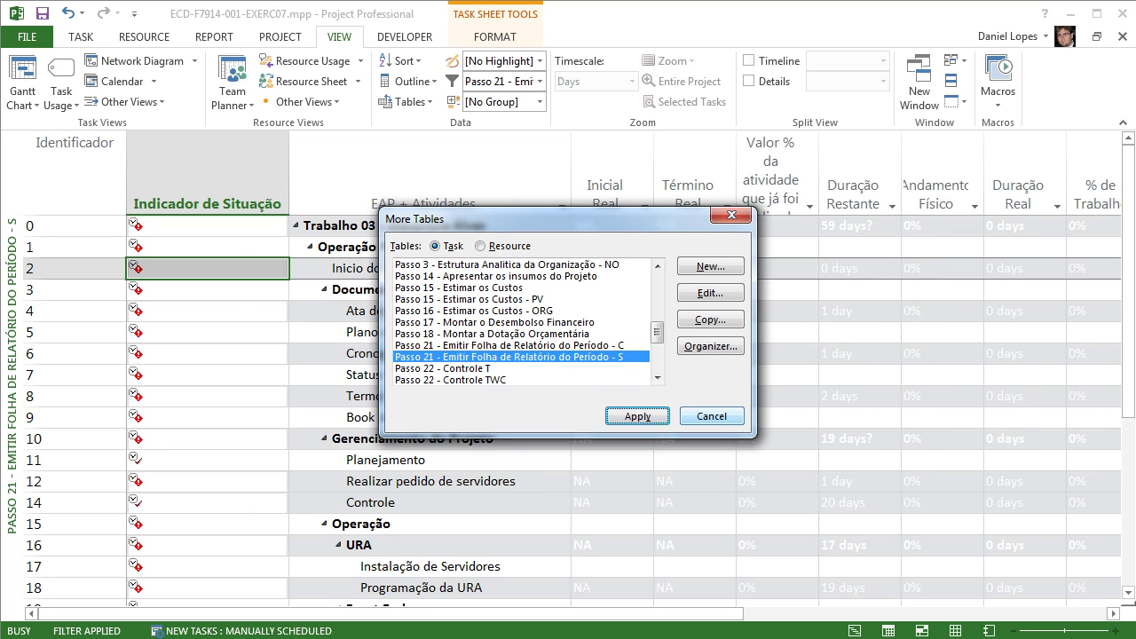
pyautogui.click(712, 416)
# Examine the progress columns from Inicial Real to % de Trabalho, going through the cells of task 0
pyautogui.click(610, 226)
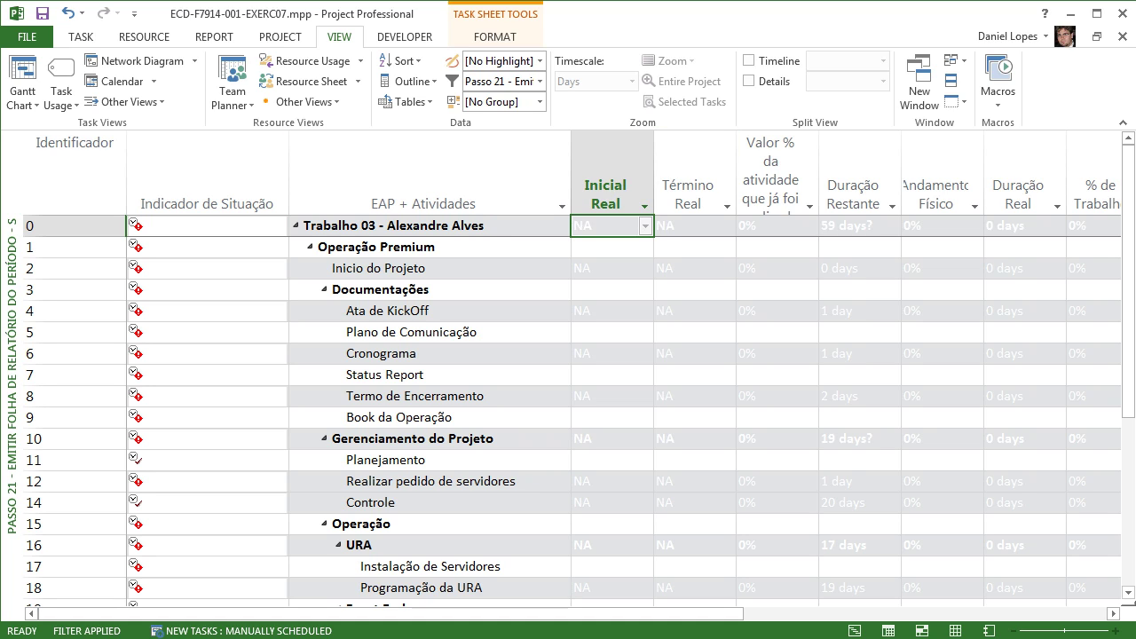
pyautogui.moveTo(610, 226); pyautogui.dragTo(1024, 460)
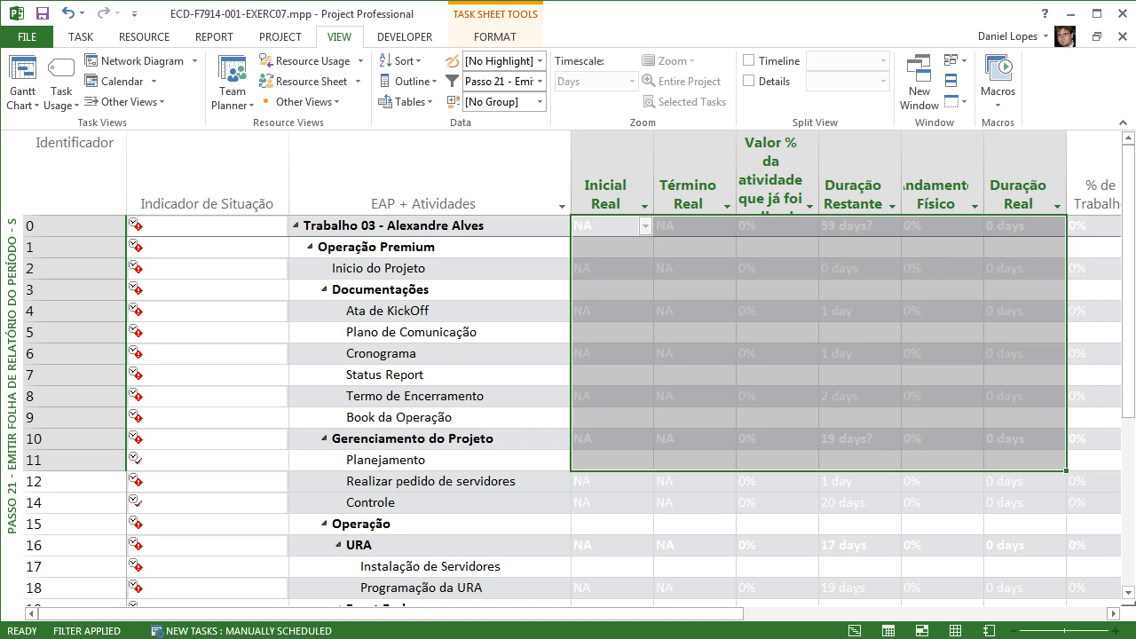
pyautogui.click(608, 248)
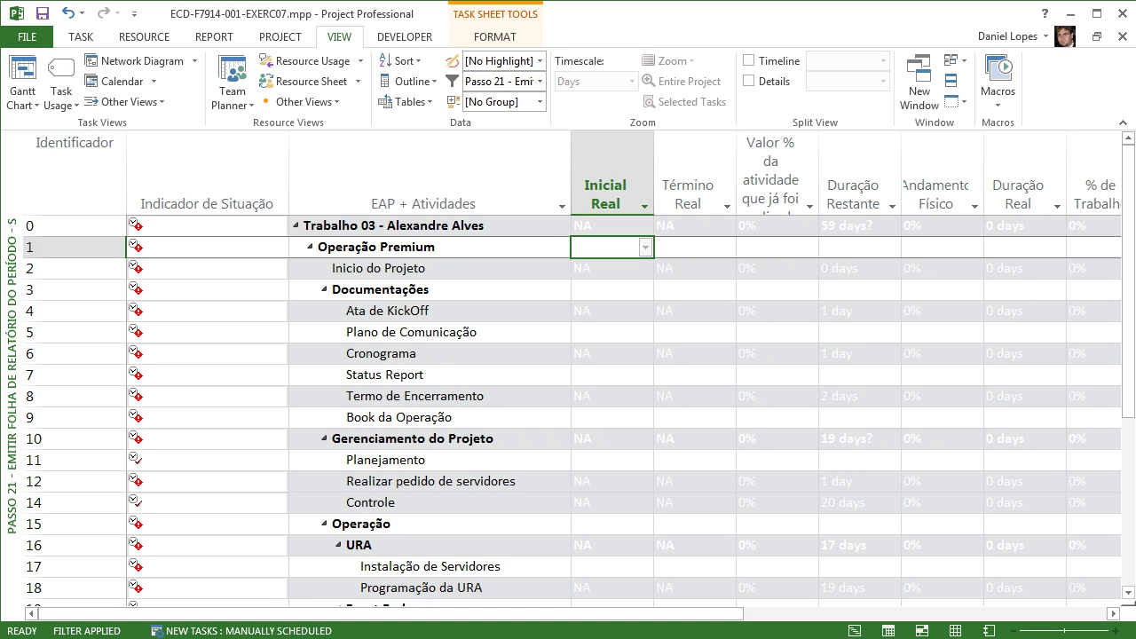
pyautogui.click(608, 227)
pyautogui.click(690, 226)
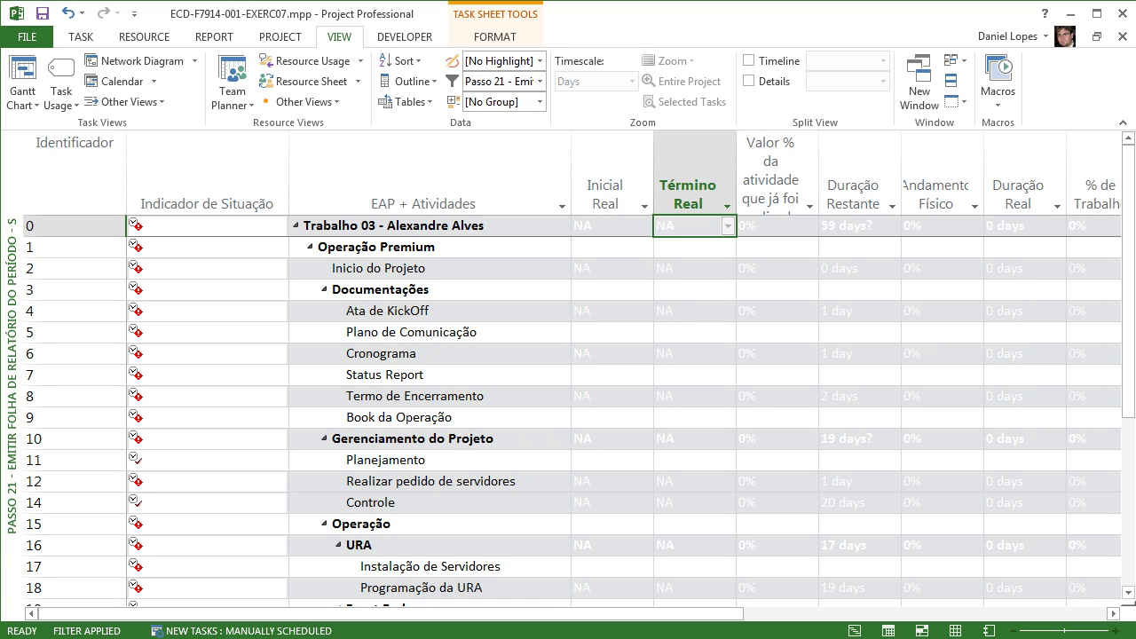
pyautogui.press('Right')
pyautogui.press('Right')
pyautogui.press('Right')
pyautogui.press('Right')
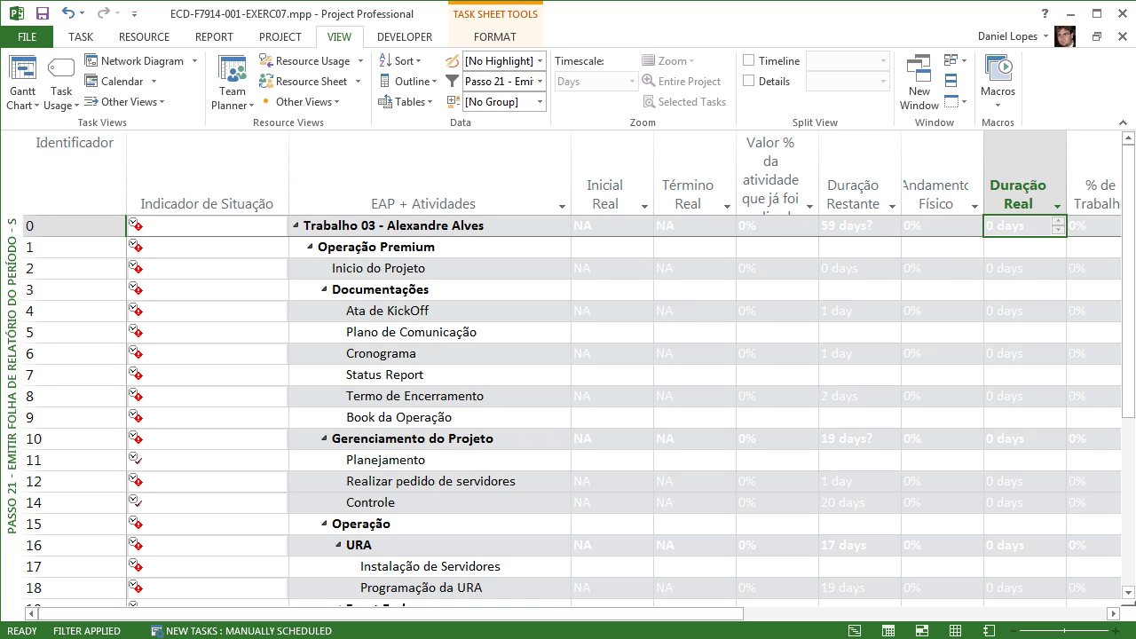
pyautogui.press('Right')
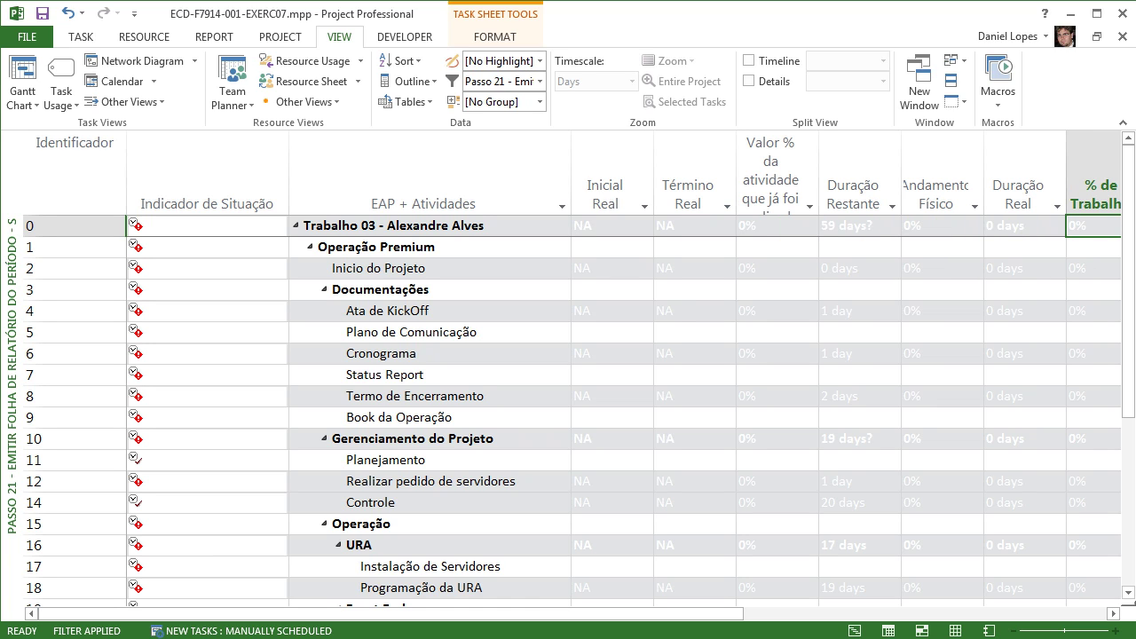
pyautogui.click(773, 226)
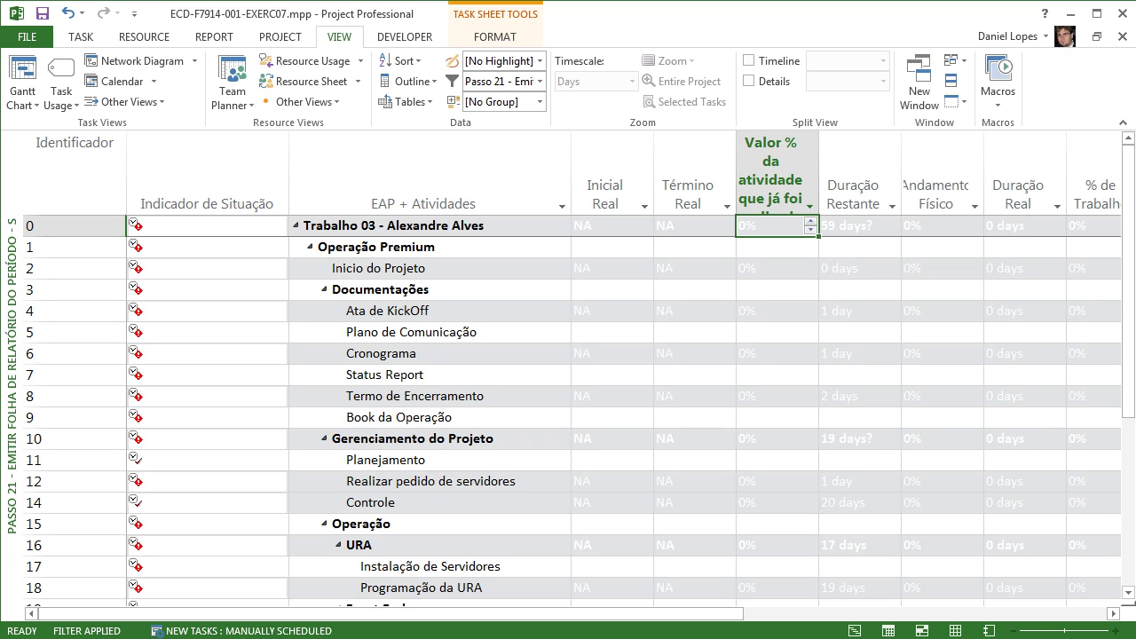
pyautogui.moveTo(1128, 191)
pyautogui.mouseDown()
pyautogui.moveTo(1128, 344)
pyautogui.moveTo(1128, 192)
pyautogui.mouseUp()
pyautogui.click(610, 226)
pyautogui.click(692, 226)
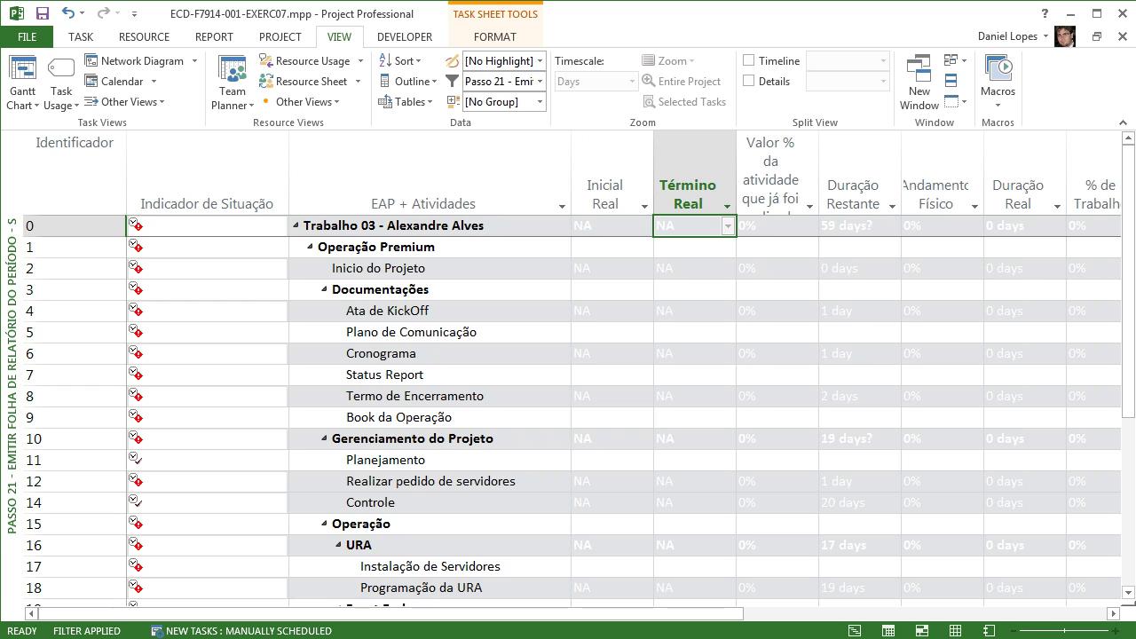
# Set the font color of task 0's Inicial Real cell to the light gray theme color
pyautogui.click(606, 226)
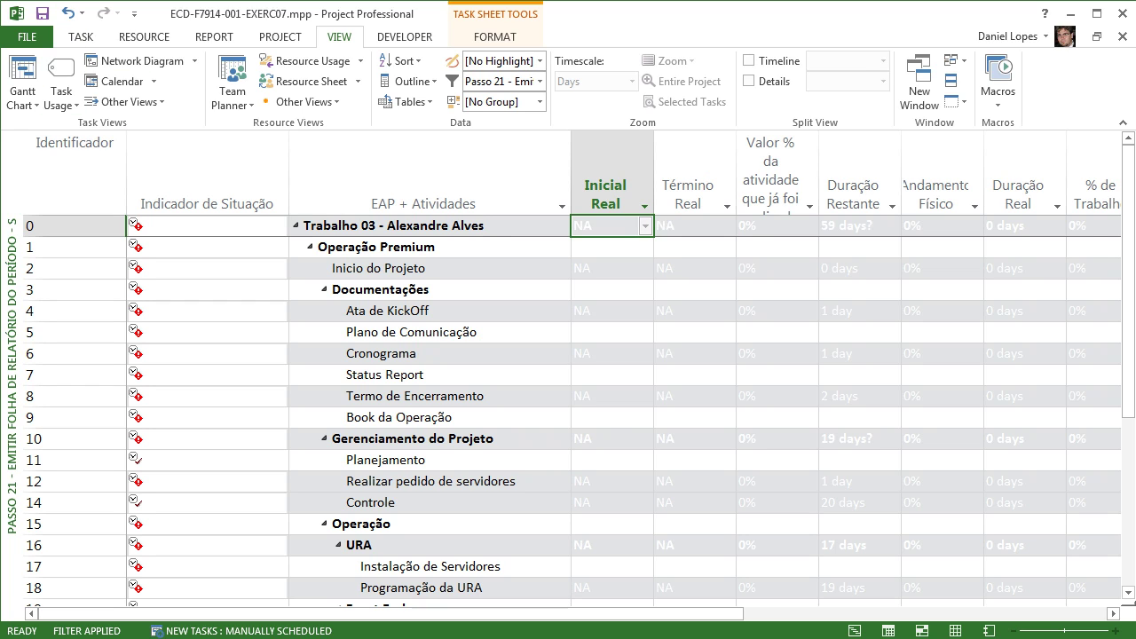
pyautogui.click(80, 37)
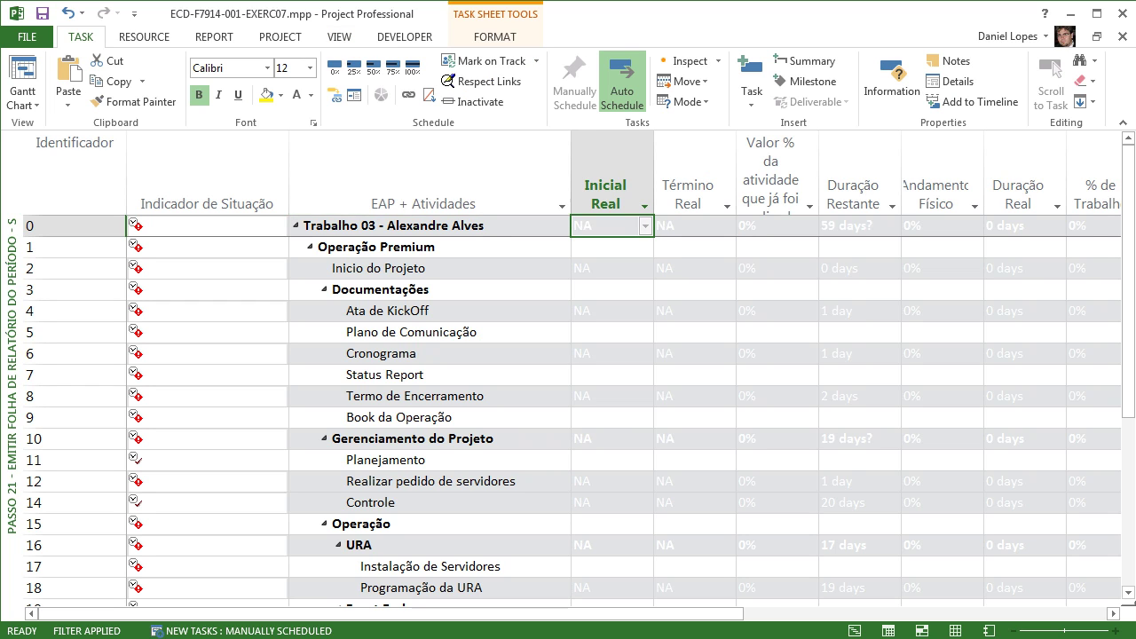
pyautogui.click(310, 95)
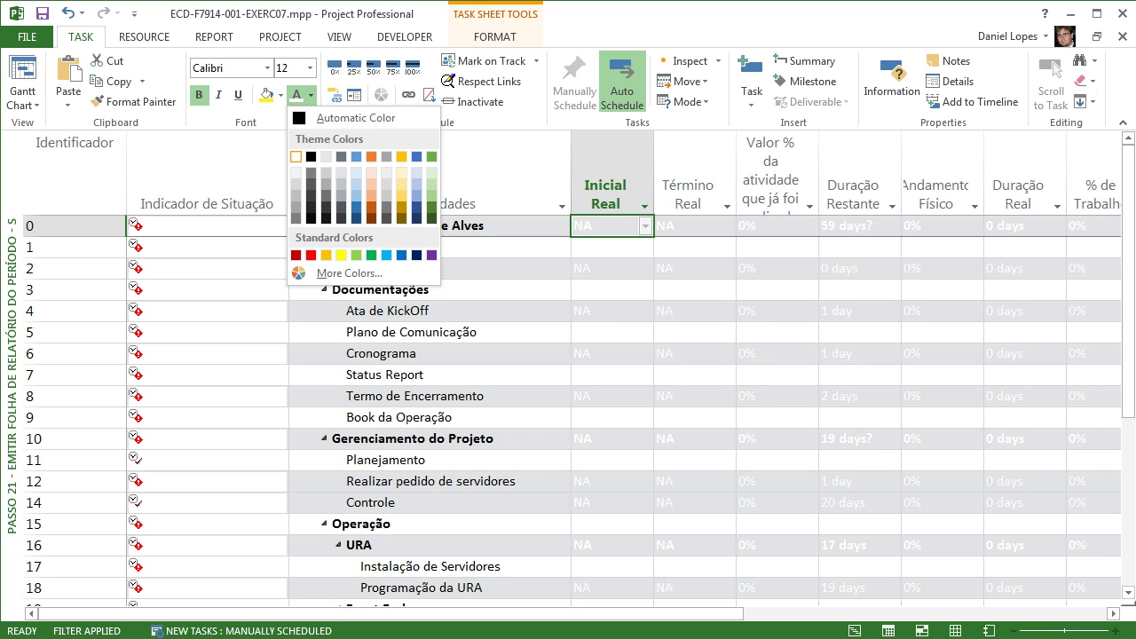
pyautogui.click(326, 157)
pyautogui.click(694, 268)
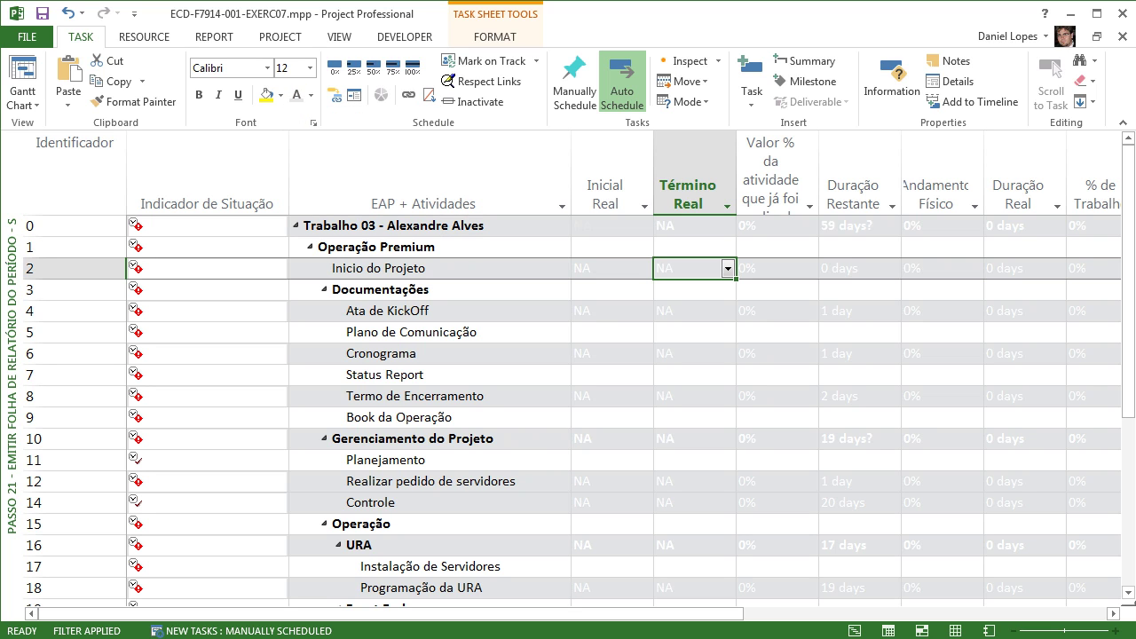
# Apply the same light gray font color to tasks 0 and 2 across the columns Inicial Real to Custo Extra Real
pyautogui.moveTo(613, 225); pyautogui.dragTo(1119, 225)
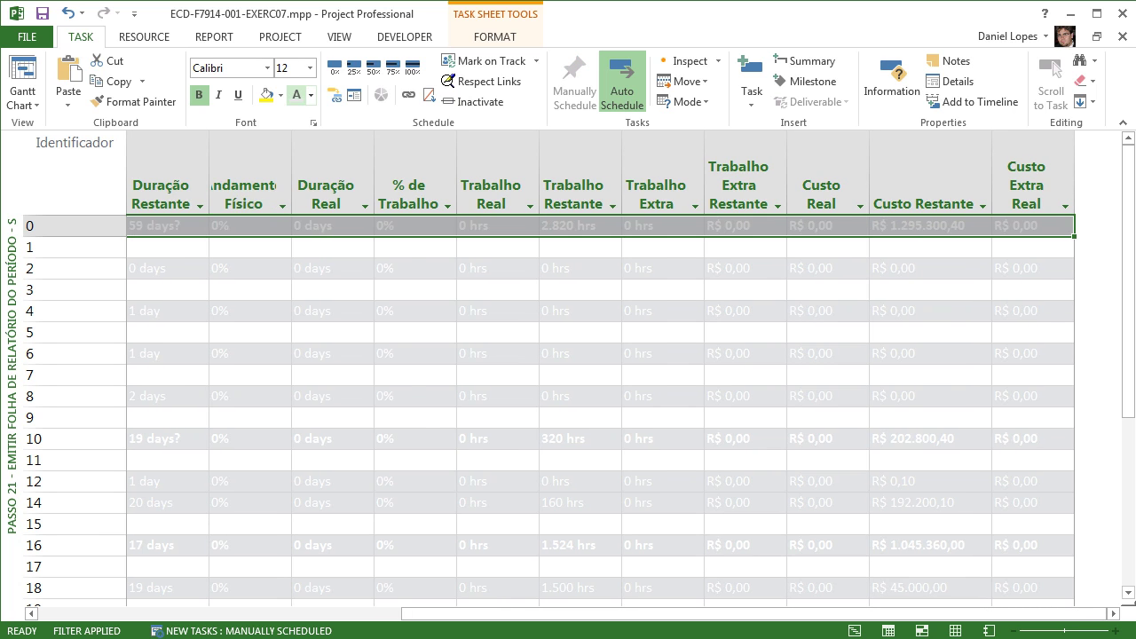
pyautogui.click(297, 95)
pyautogui.click(248, 290)
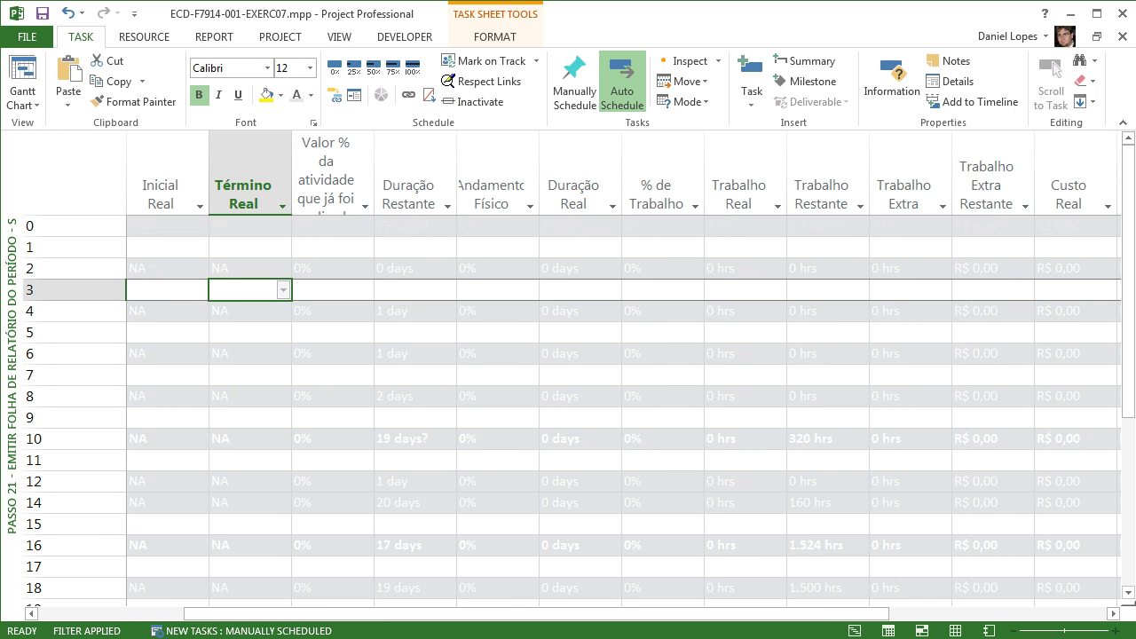
pyautogui.moveTo(284, 614); pyautogui.dragTo(133, 613)
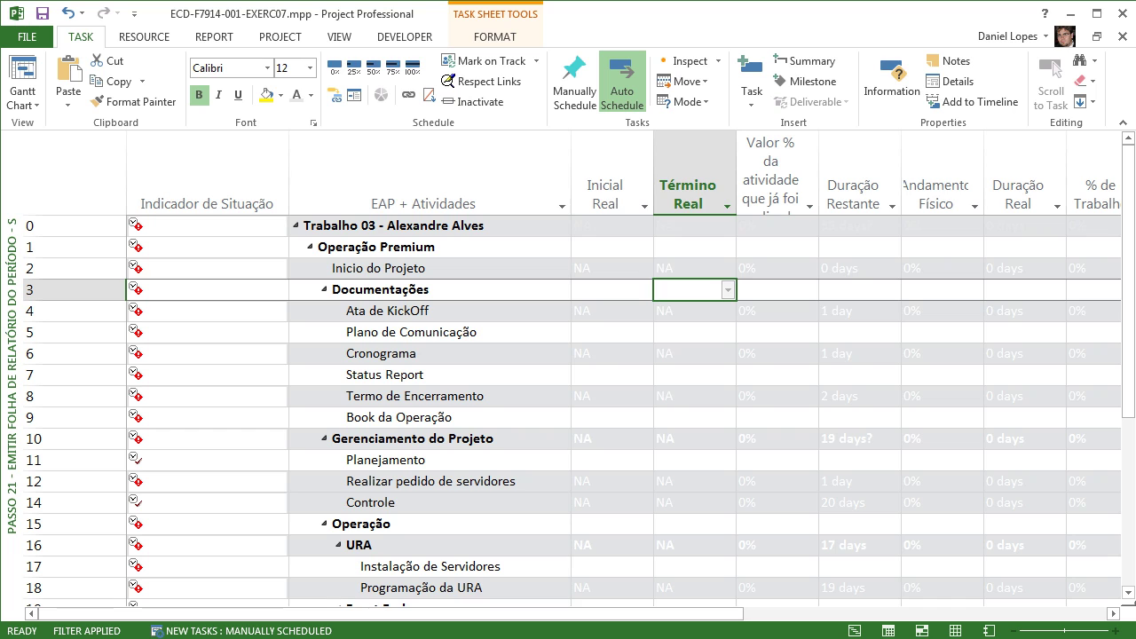
pyautogui.click(613, 268)
pyautogui.hotkey('shift', 'End')
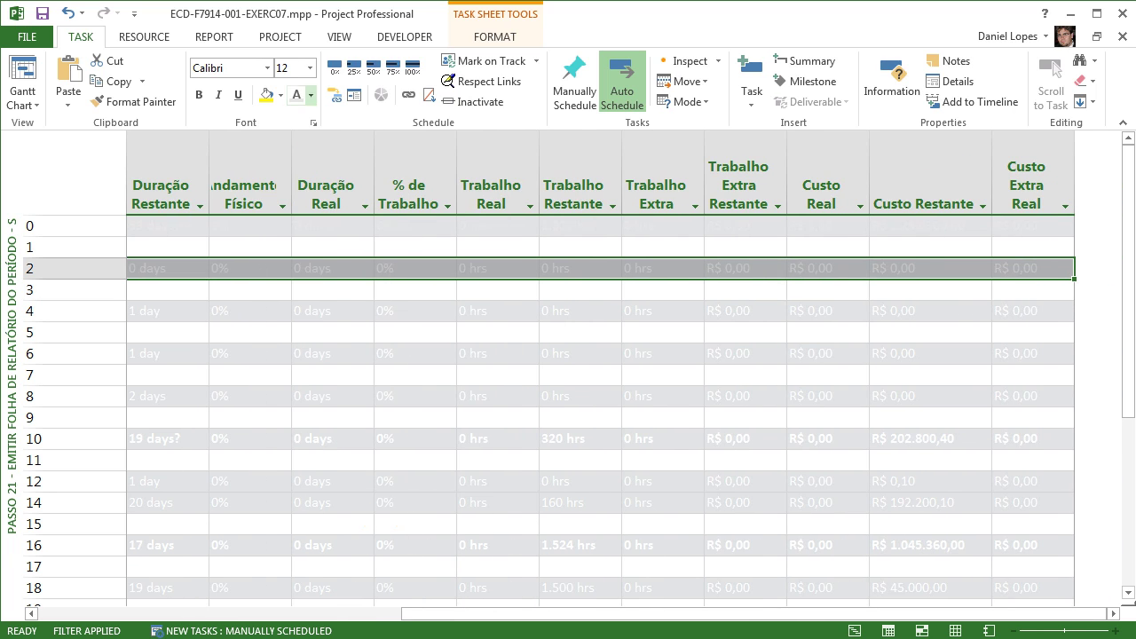
pyautogui.click(296, 95)
# Apply the light gray font color from Inicial Real to Custo Real for tasks 4 and 6, and to Custo Extra Real for 8, 10, 12 and 14
pyautogui.moveTo(164, 311); pyautogui.dragTo(1074, 310)
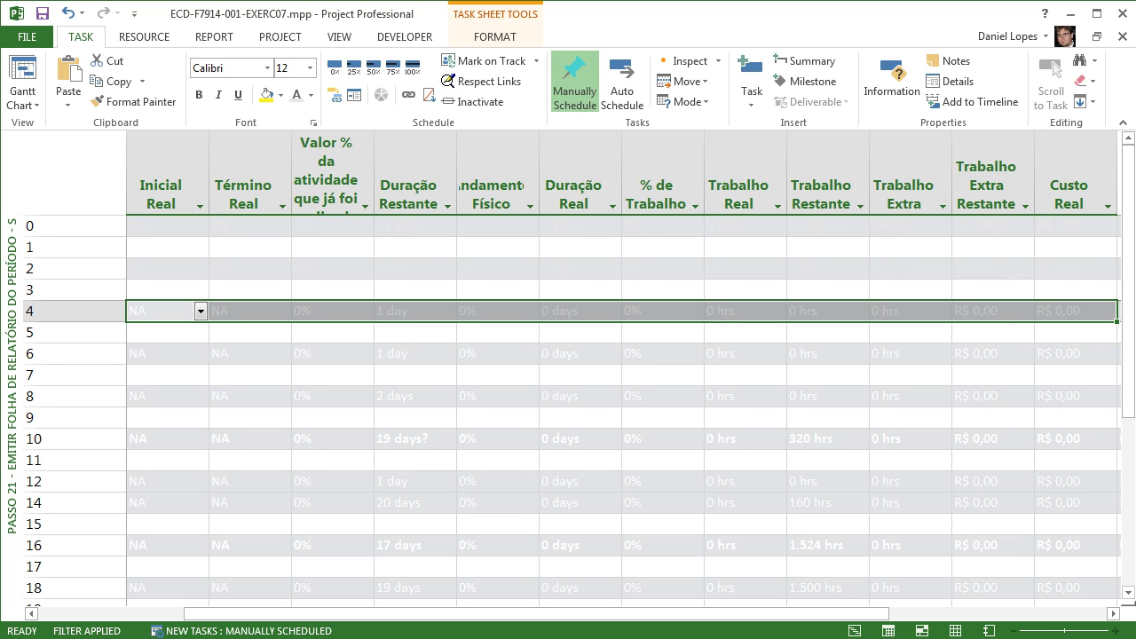
pyautogui.moveTo(1074, 353); pyautogui.dragTo(612, 353)
pyautogui.moveTo(613, 395); pyautogui.dragTo(1122, 396)
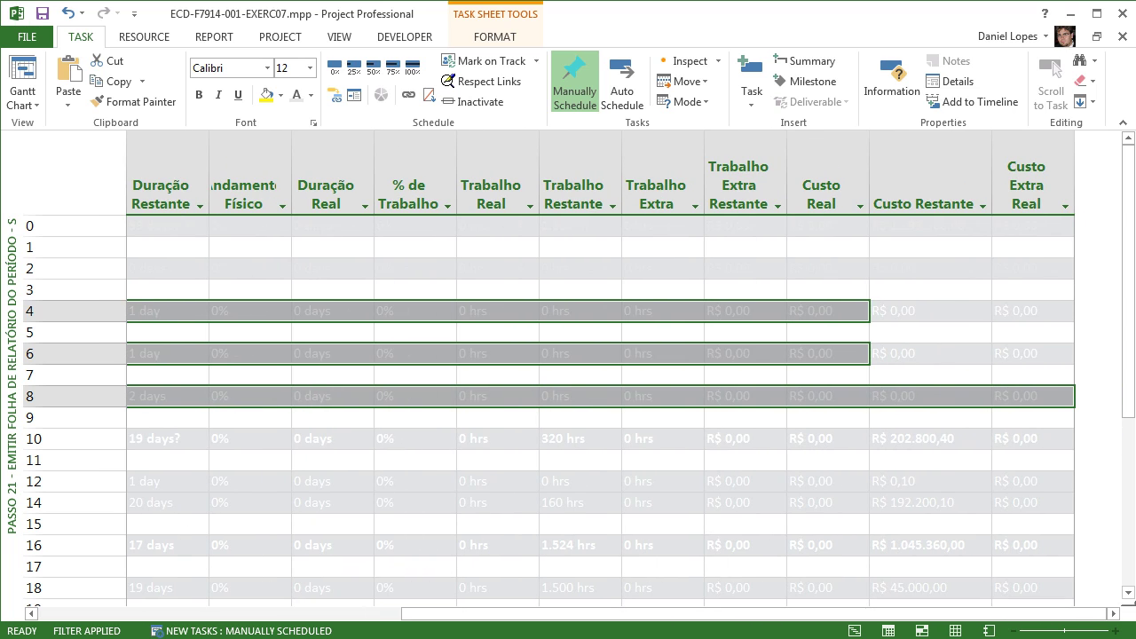
pyautogui.moveTo(1033, 439); pyautogui.dragTo(612, 440)
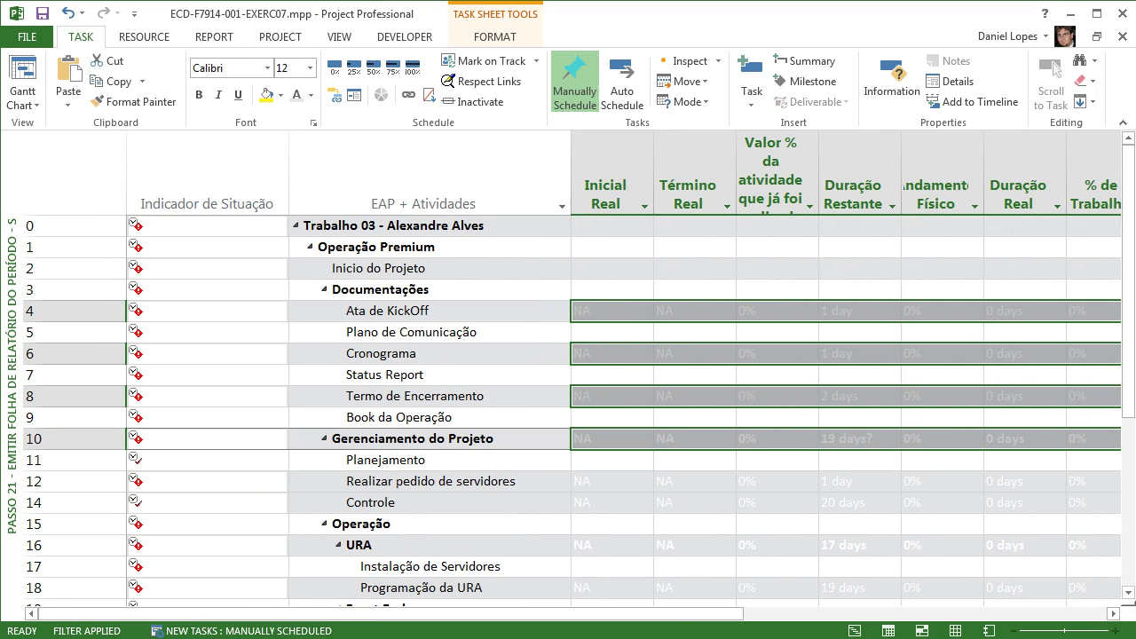
pyautogui.moveTo(612, 481); pyautogui.dragTo(1065, 504)
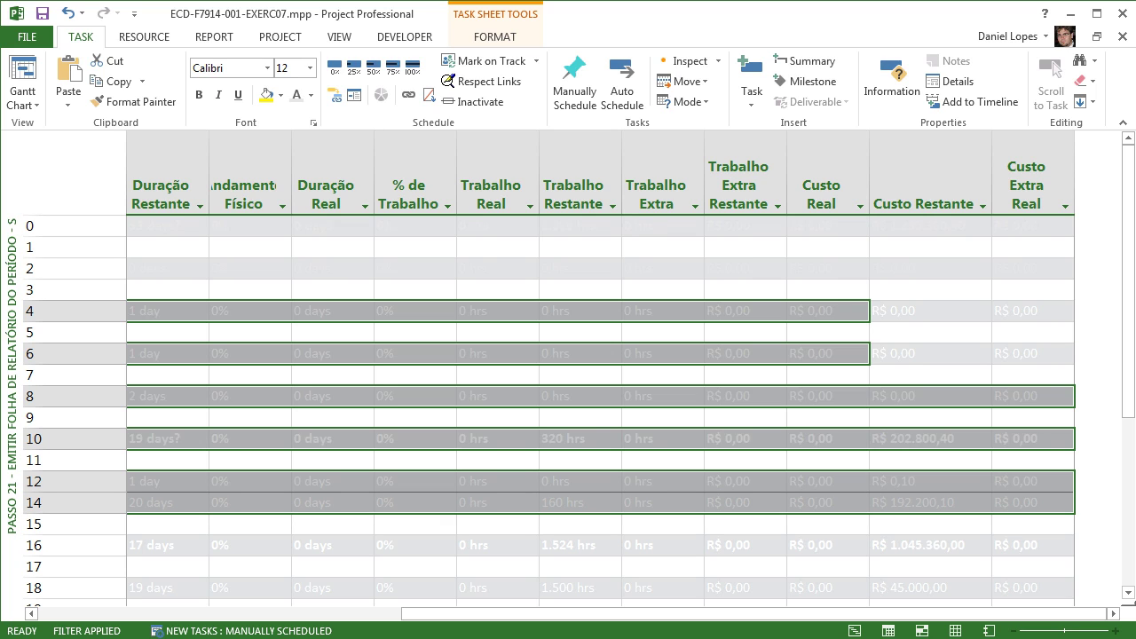
pyautogui.click(297, 95)
pyautogui.click(743, 354)
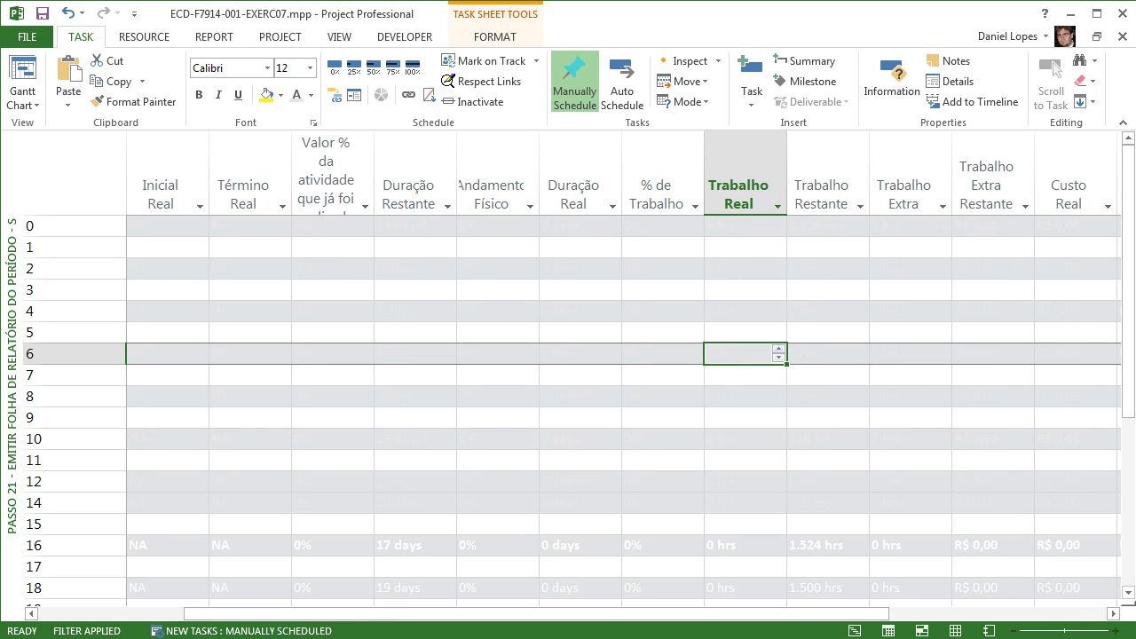
# Bring up the print settings for the step 21 sheet and set the page to landscape orientation
pyautogui.hscroll(-5, 568, 373)
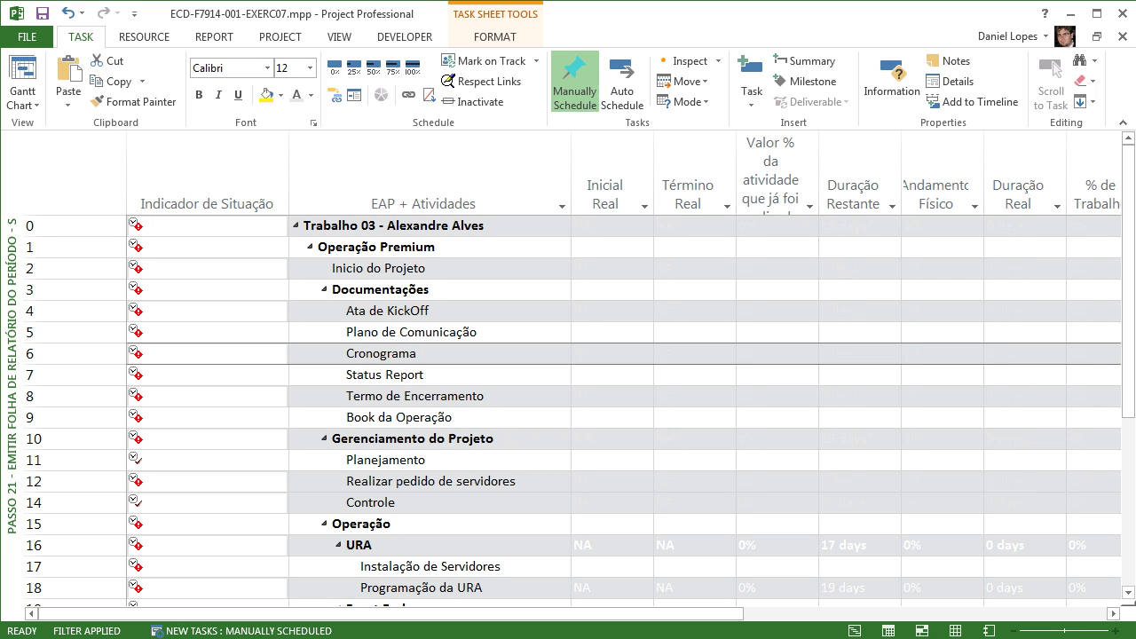
pyautogui.moveTo(391, 613); pyautogui.dragTo(465, 613)
pyautogui.hscroll(-2, 624, 376)
pyautogui.click(27, 37)
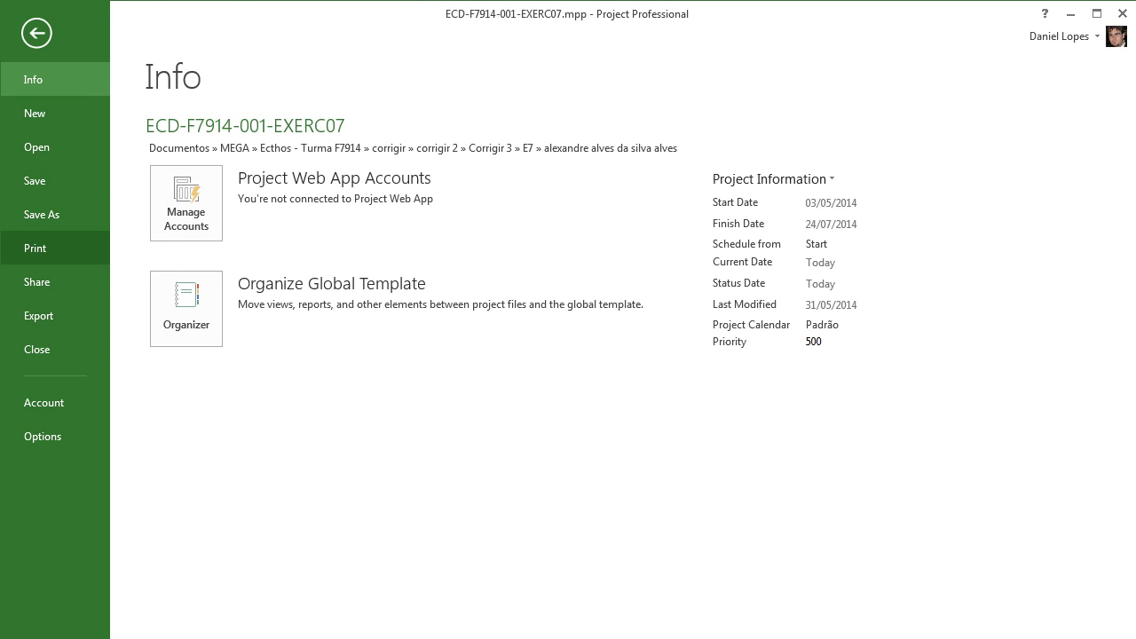
pyautogui.click(39, 248)
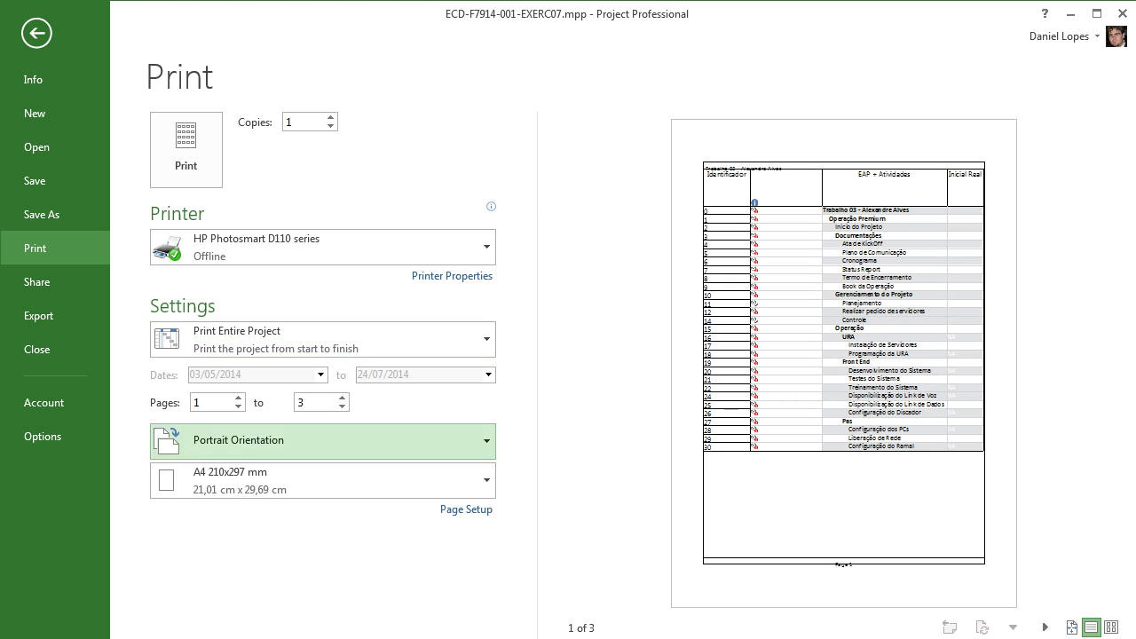
pyautogui.click(322, 480)
pyautogui.click(322, 480)
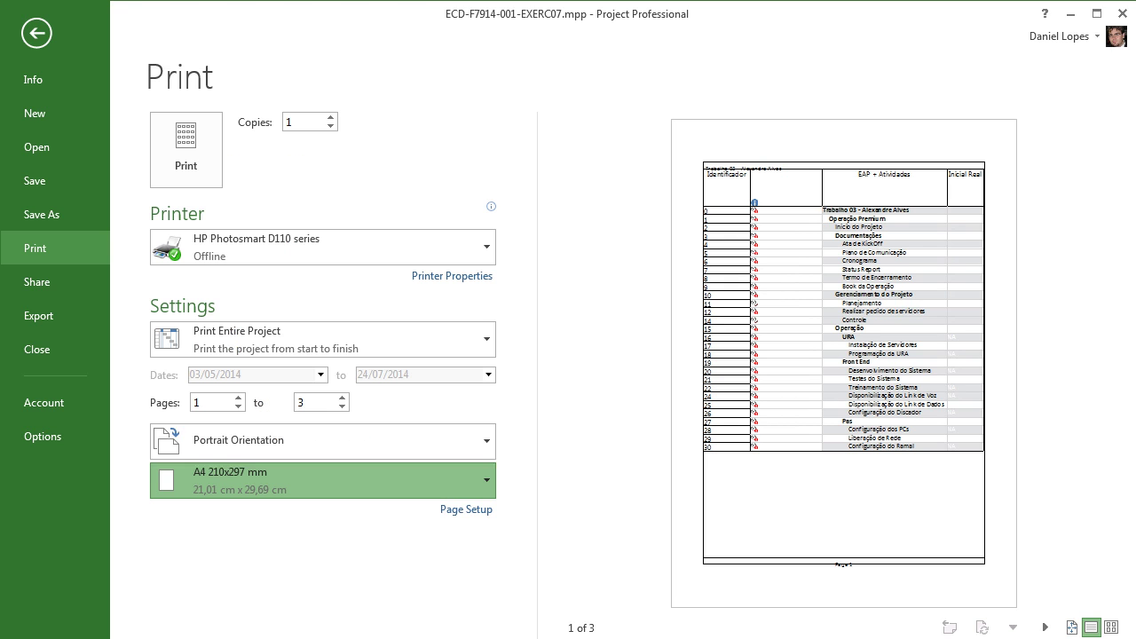
pyautogui.click(322, 441)
pyautogui.click(323, 520)
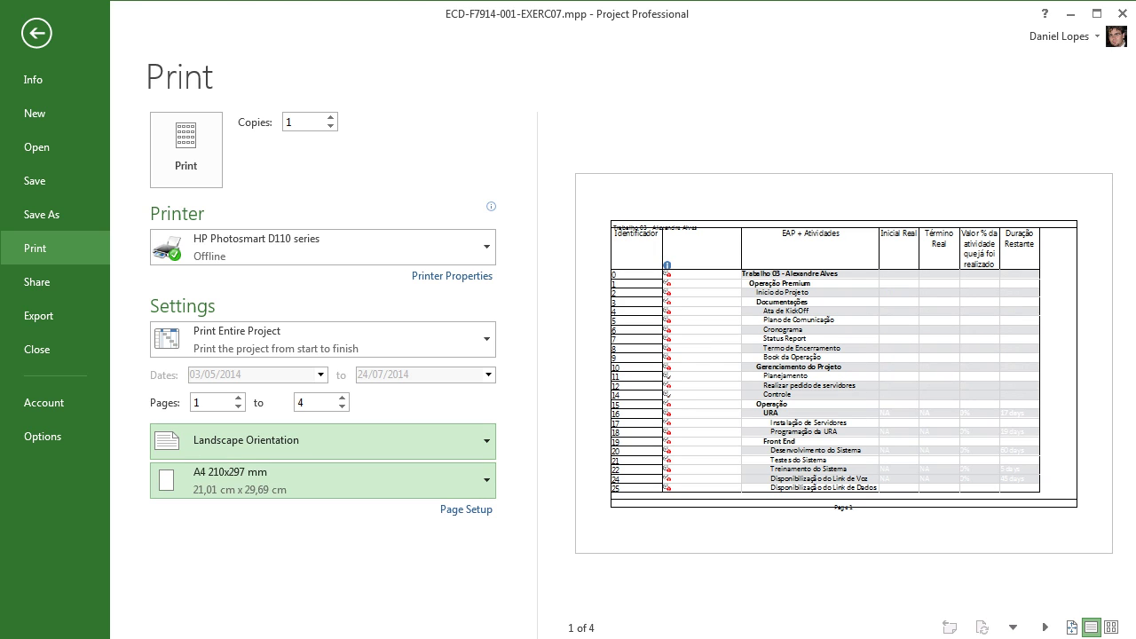
# Keep the print range as the entire project and scale the printout to 80% of normal size
pyautogui.click(322, 339)
pyautogui.click(322, 339)
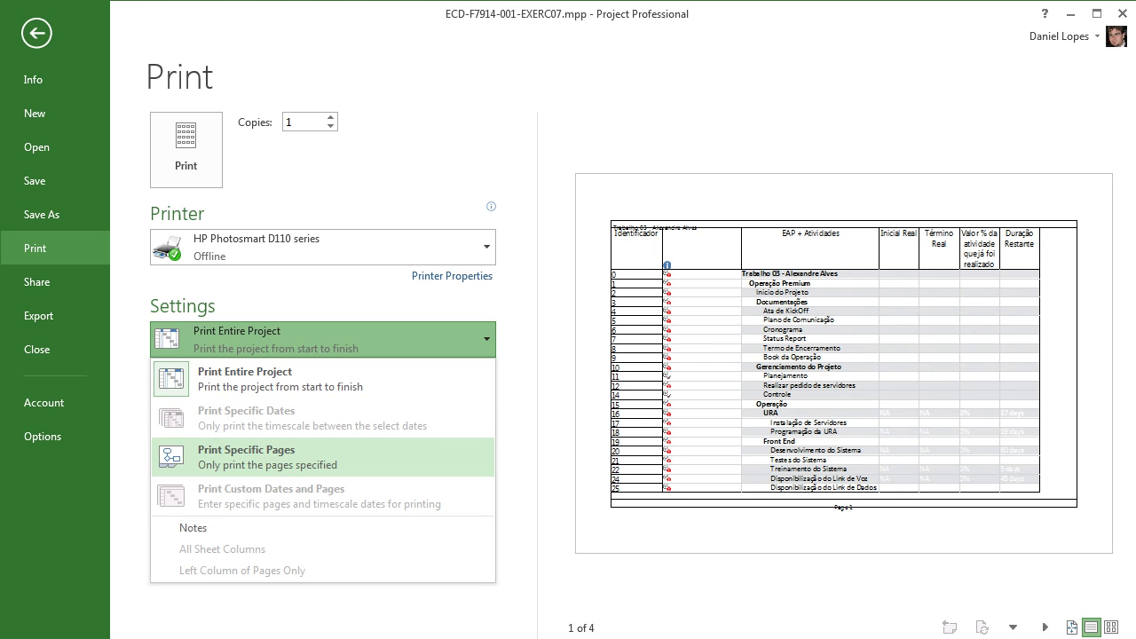
pyautogui.click(301, 379)
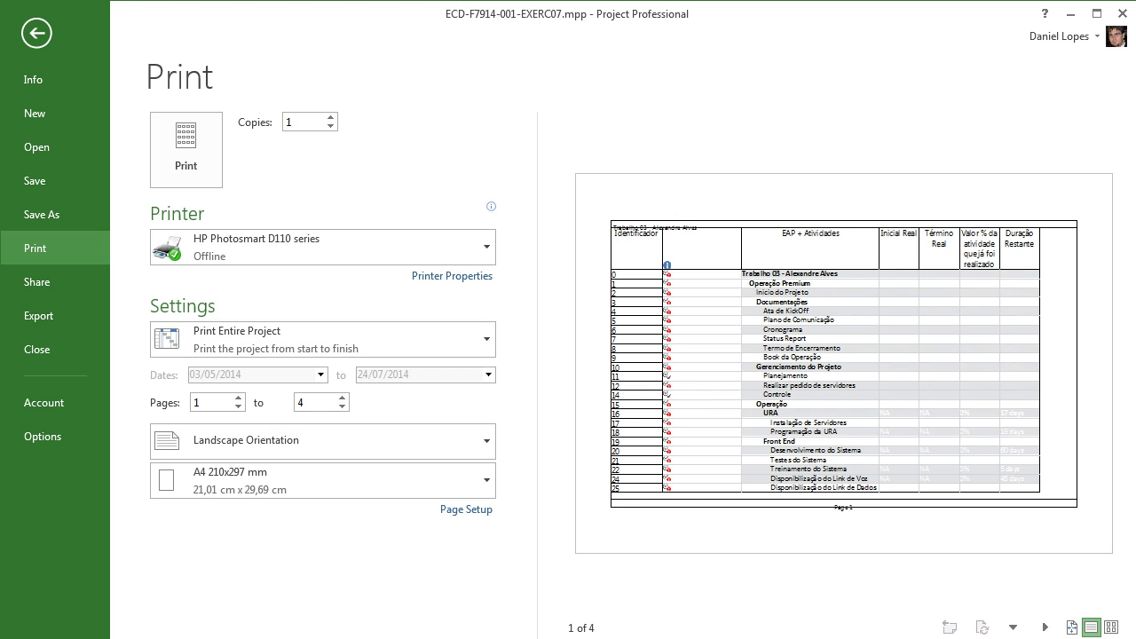
pyautogui.click(466, 510)
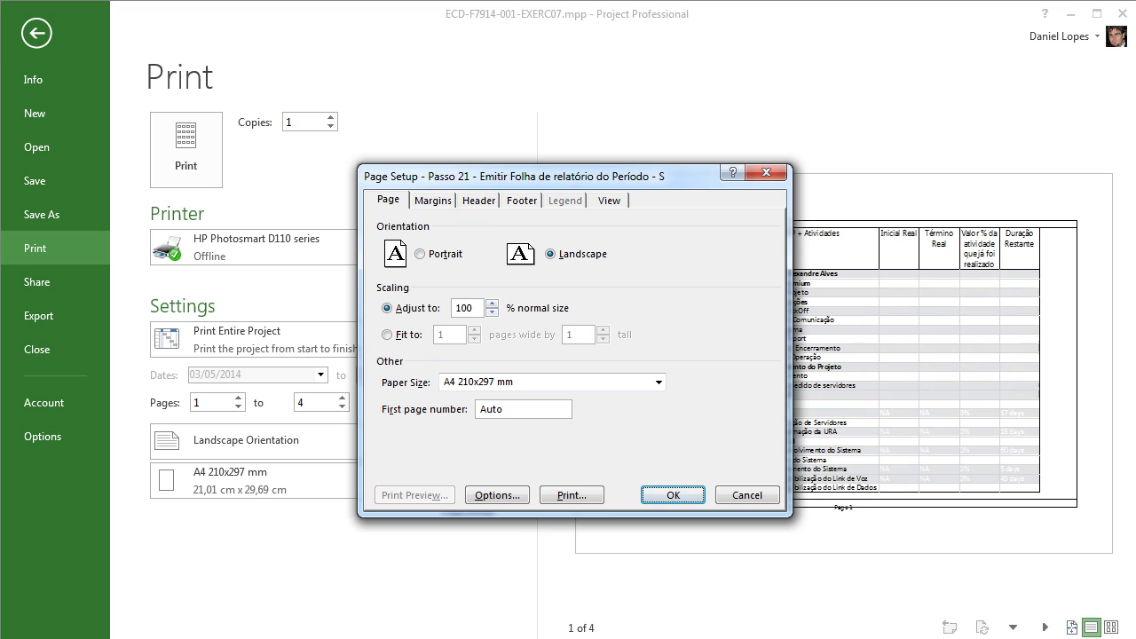
pyautogui.doubleClick(464, 308)
pyautogui.write('80')
pyautogui.press('Return')
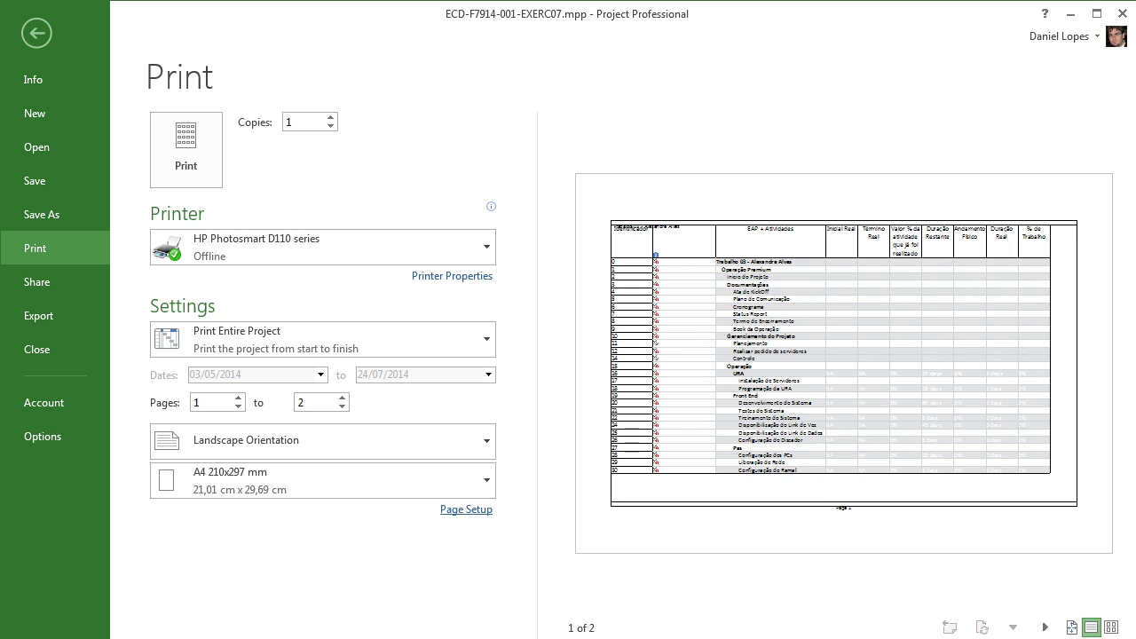
pyautogui.press('Escape')
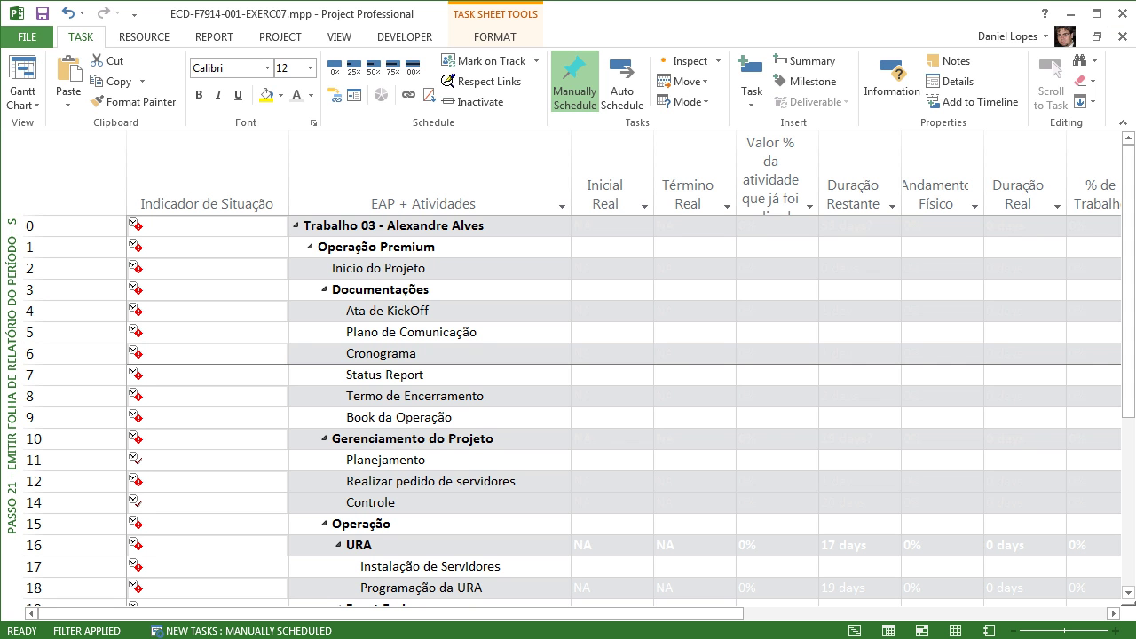
# Add a task named "Assinatura:" below the last task, leaving one blank row after Configuração do Ramal
pyautogui.scroll(-4, 572, 412)
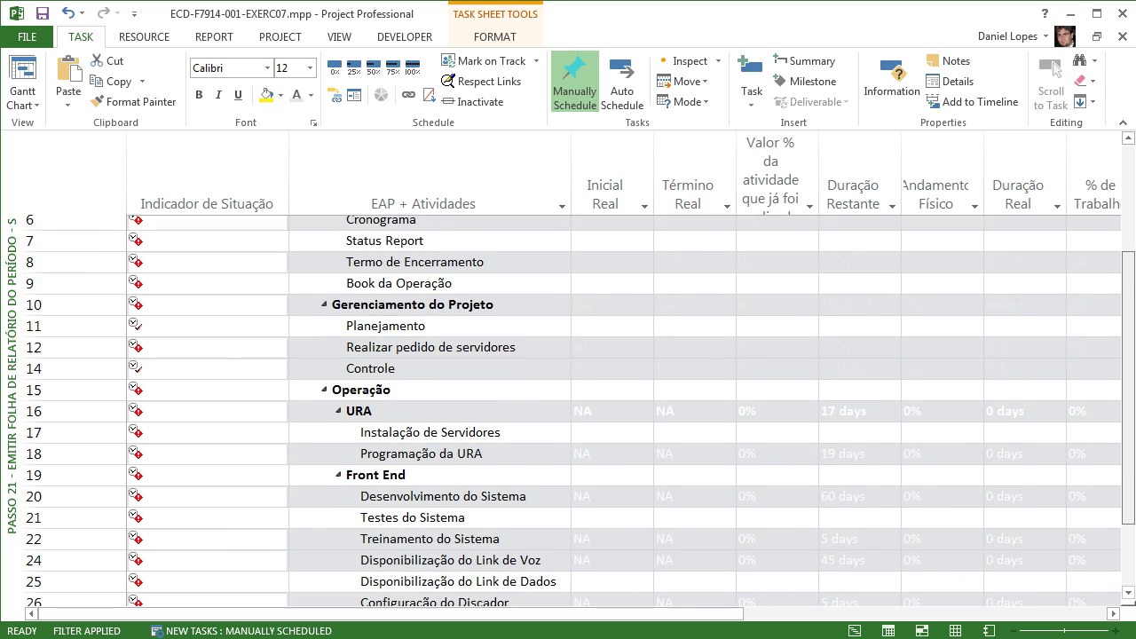
pyautogui.scroll(-2, 429, 459)
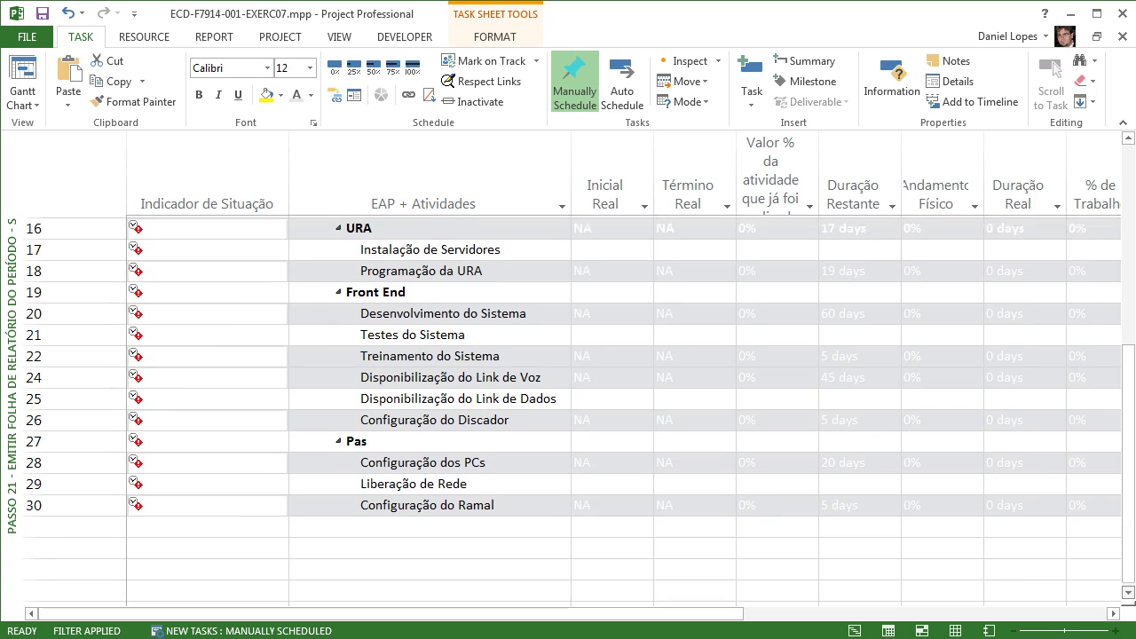
pyautogui.click(429, 460)
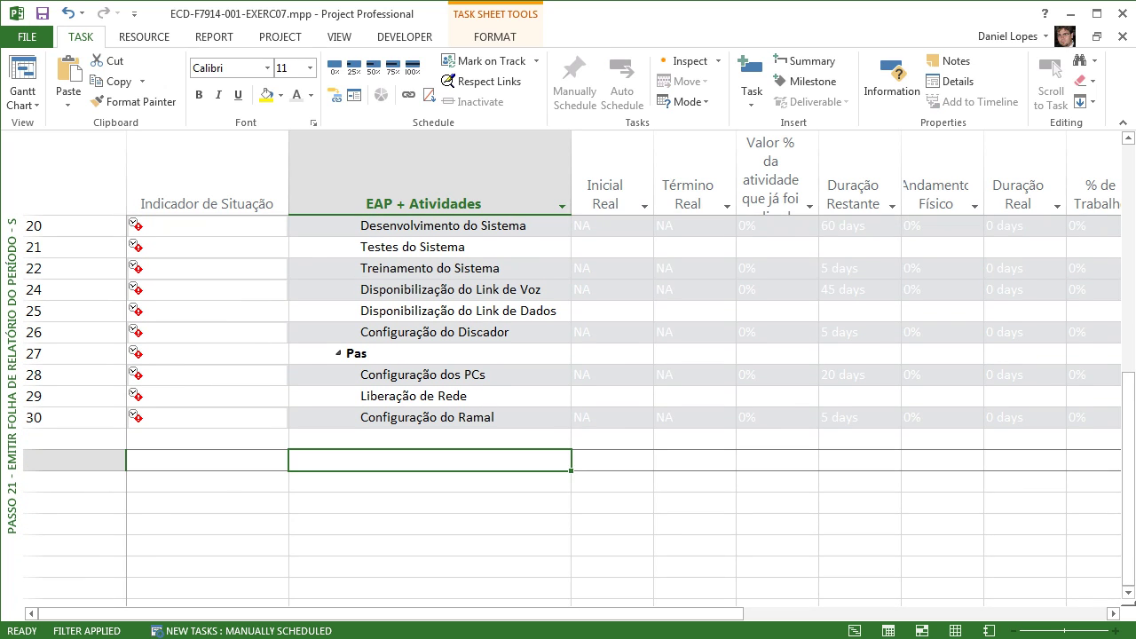
pyautogui.write('Res')
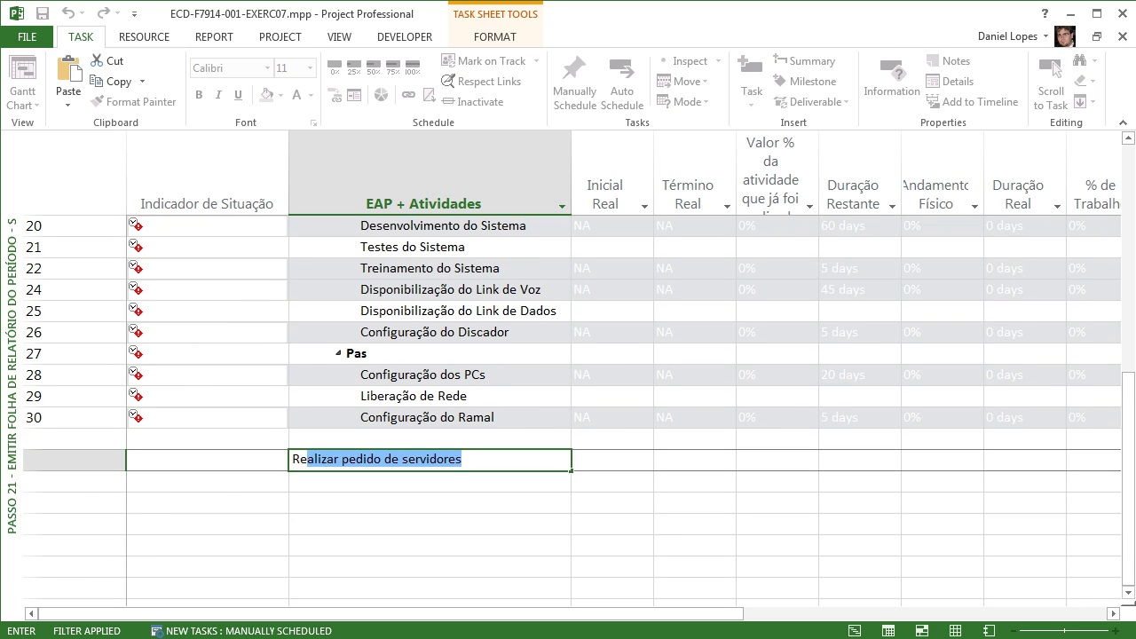
pyautogui.press('BackSpace')
pyautogui.press('BackSpace')
pyautogui.press('BackSpace')
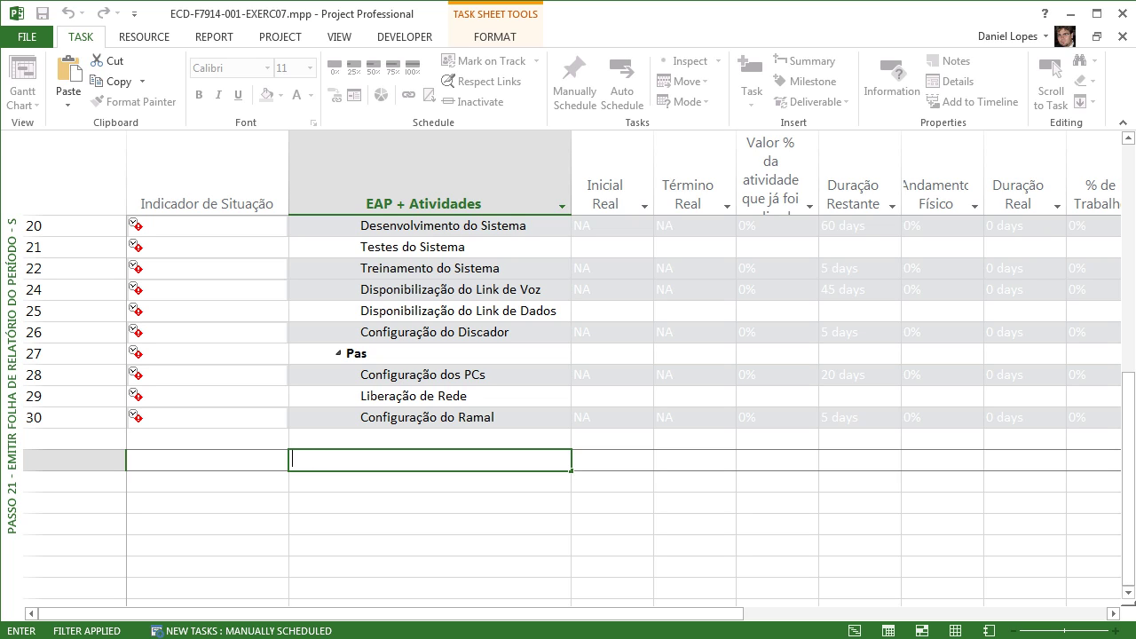
pyautogui.write('Assinatura:')
pyautogui.click(692, 502)
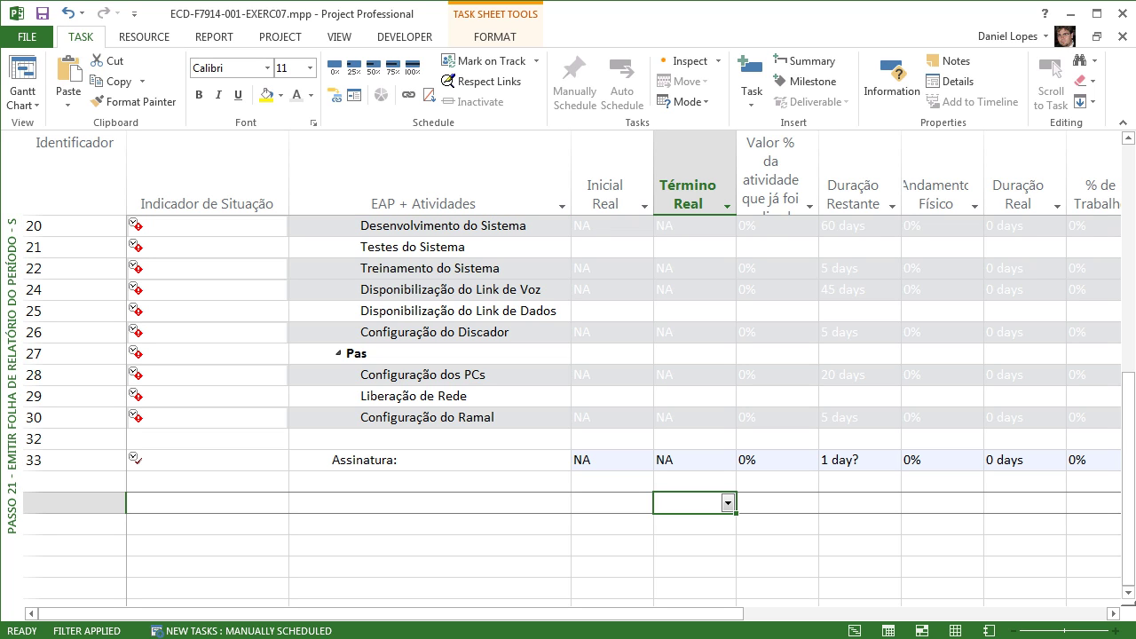
# Set the font color of the Assinatura: row to white from Inicial Real to Custo Extra Real
pyautogui.click(607, 459)
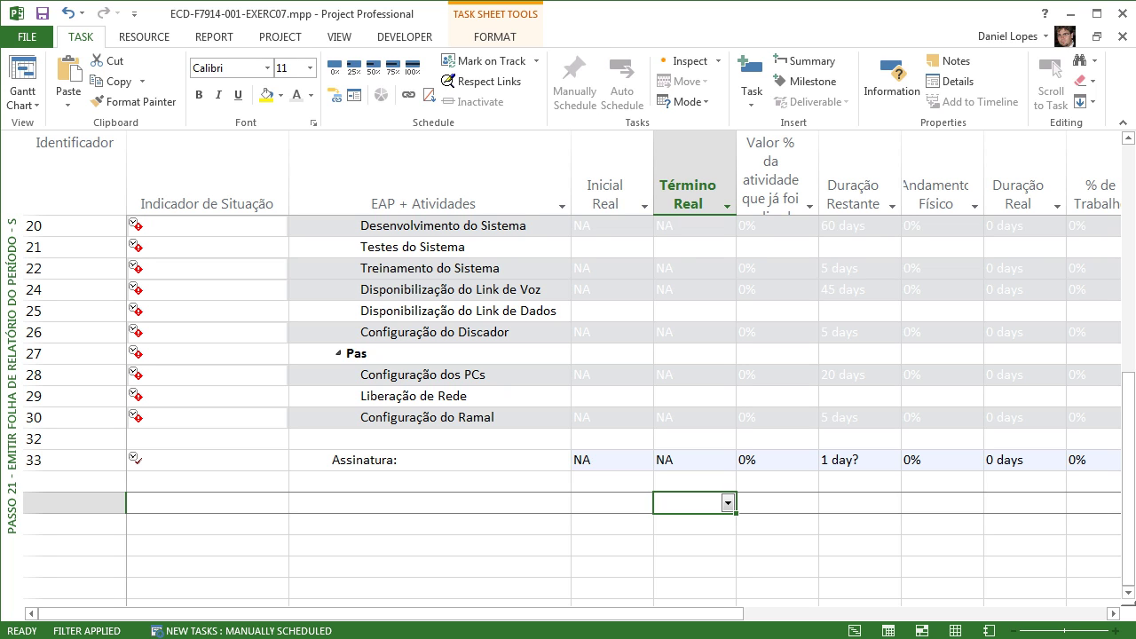
pyautogui.click(612, 460)
pyautogui.click(612, 502)
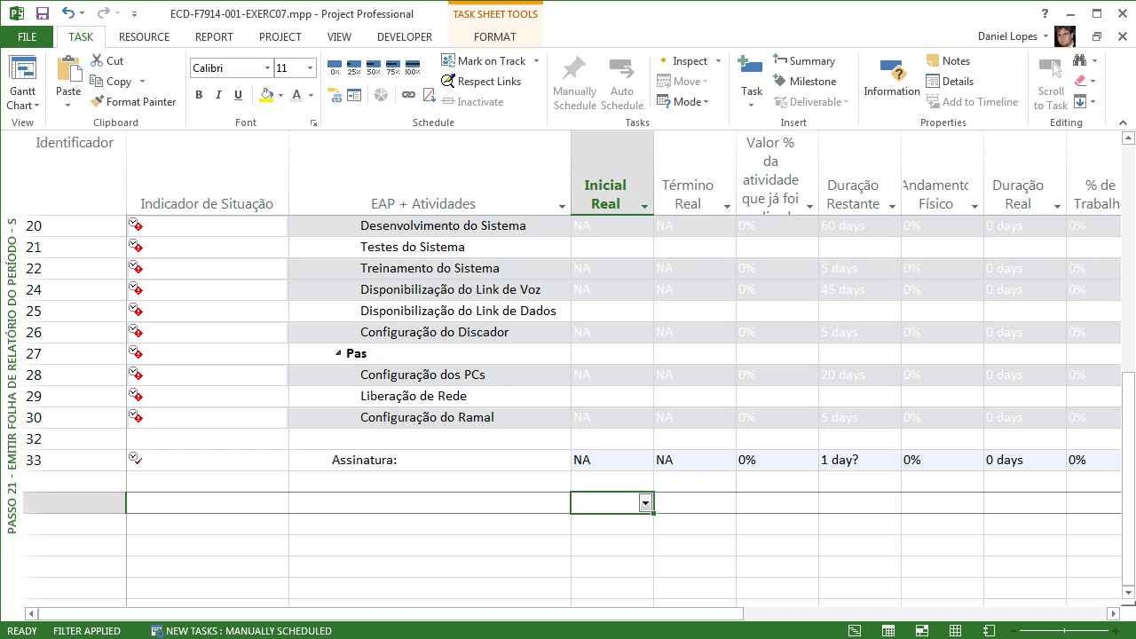
pyautogui.moveTo(607, 460); pyautogui.dragTo(1120, 460)
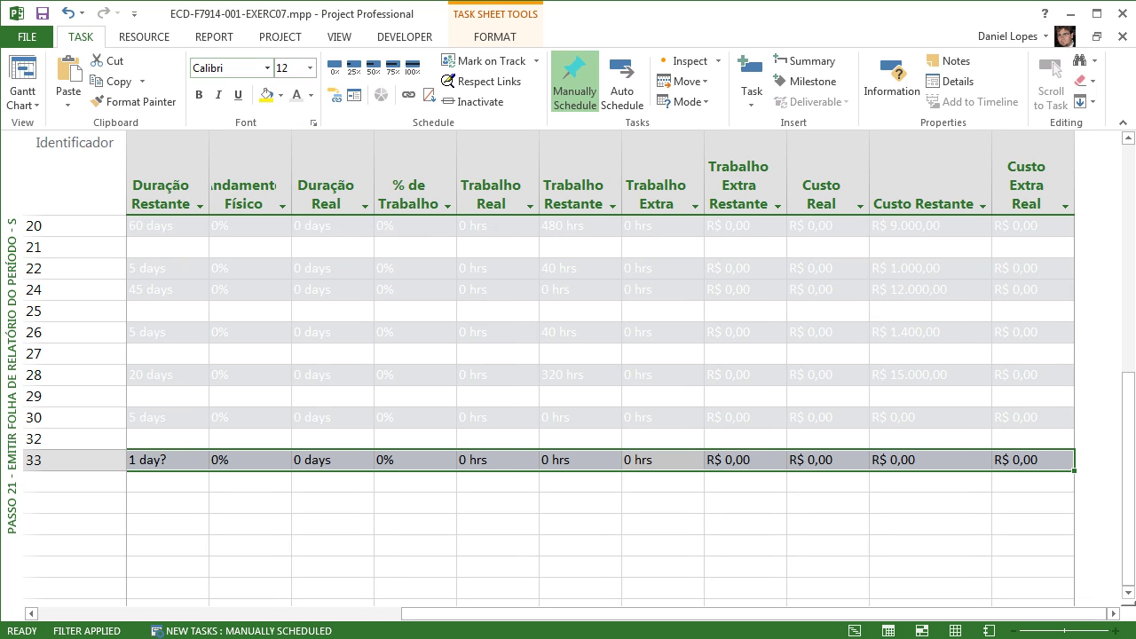
pyautogui.click(311, 95)
pyautogui.click(295, 158)
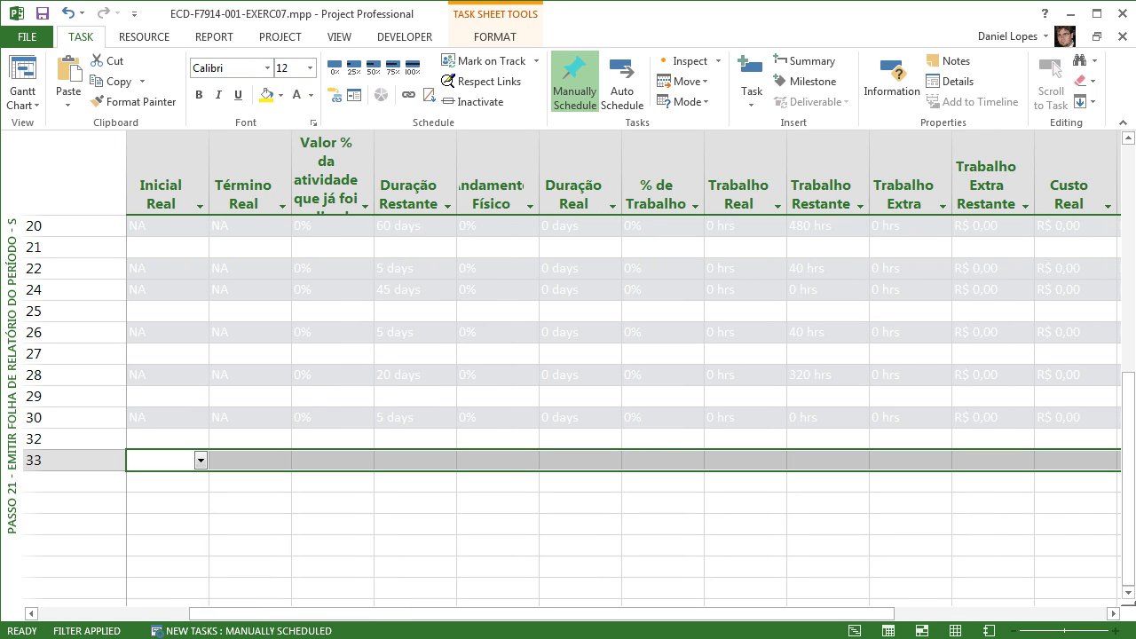
pyautogui.moveTo(399, 614); pyautogui.dragTo(252, 614)
pyautogui.click(690, 481)
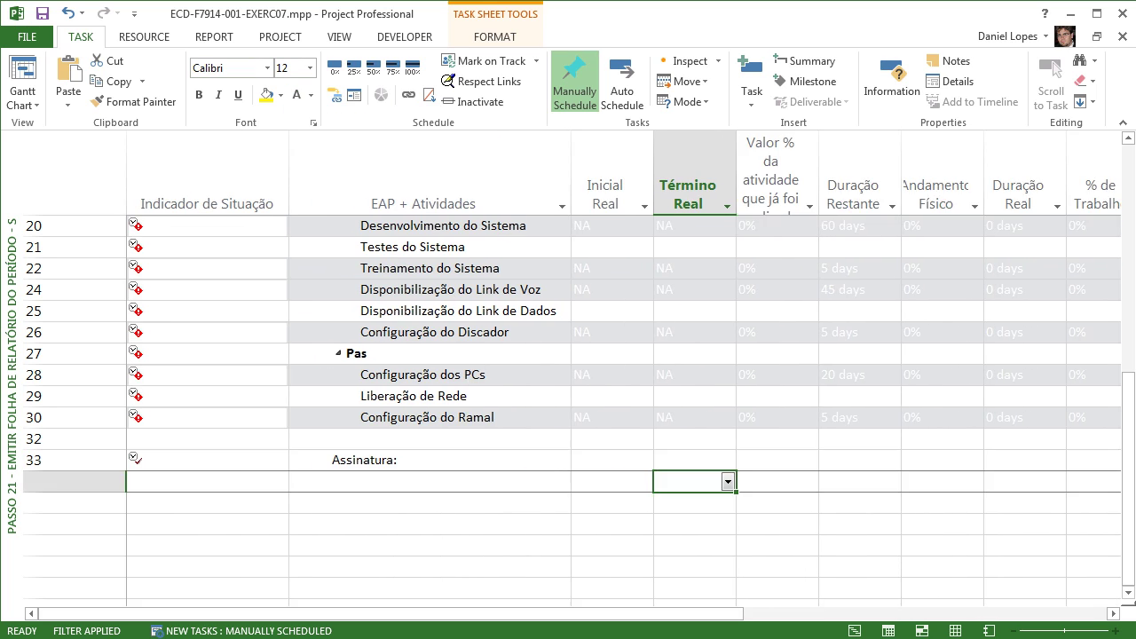
pyautogui.click(609, 460)
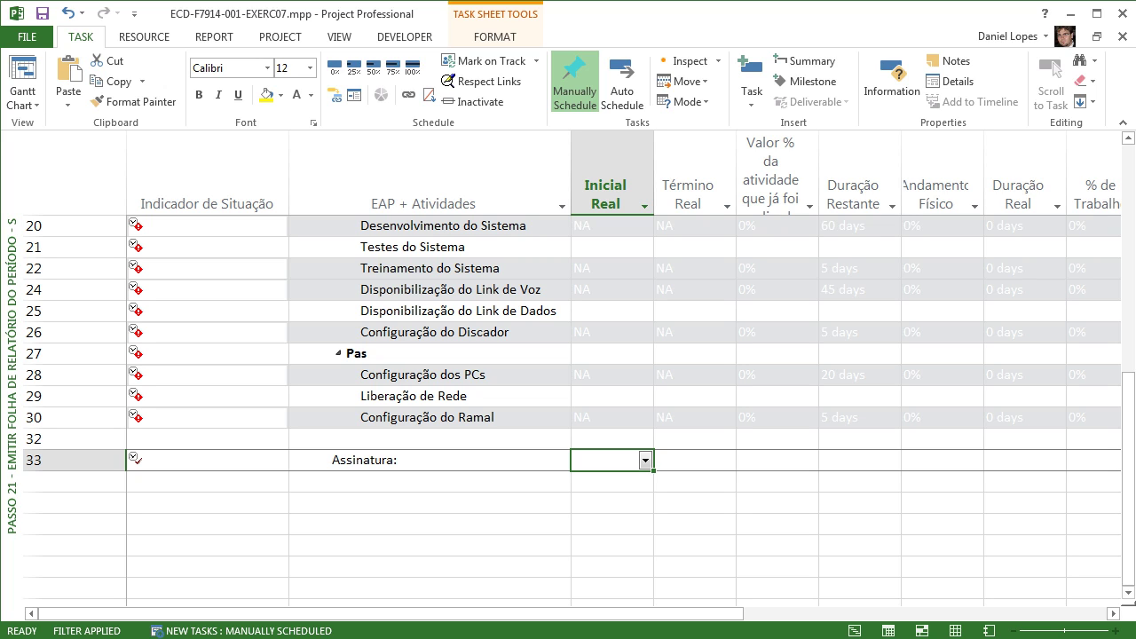
# Clear the name of the Assinatura: task
pyautogui.click(429, 503)
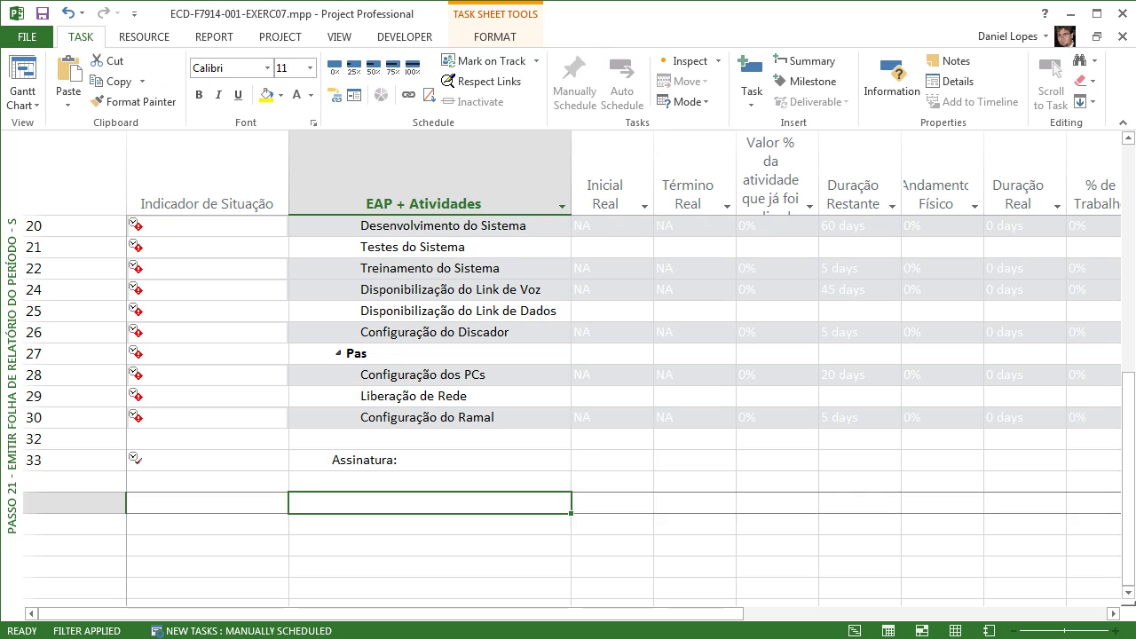
pyautogui.click(430, 460)
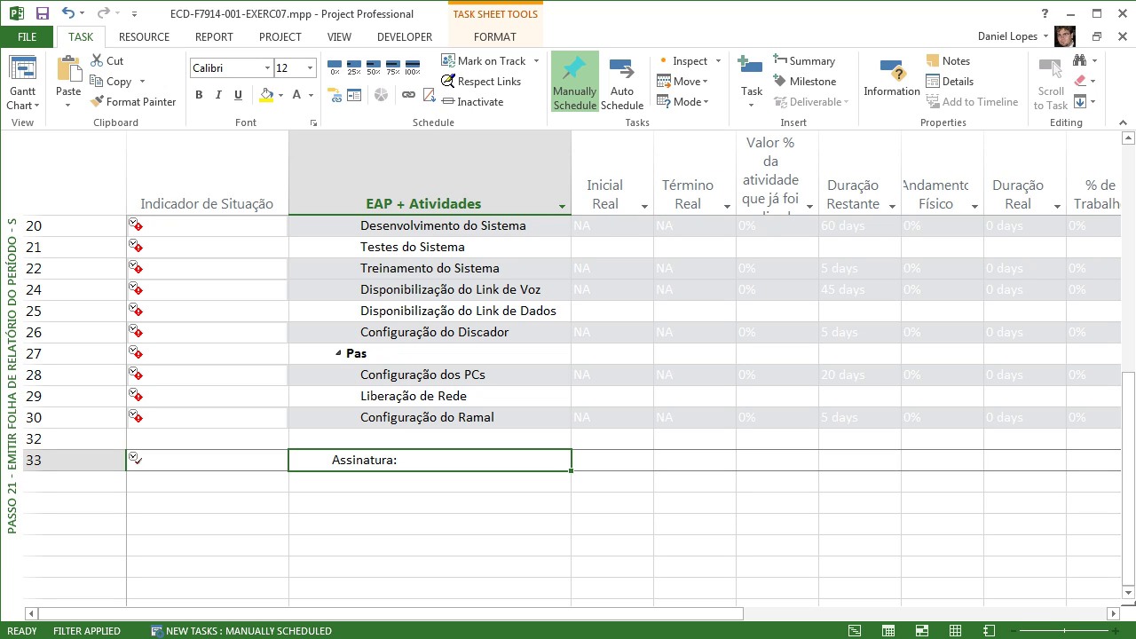
pyautogui.press('Delete')
pyautogui.click(429, 524)
pyautogui.click(430, 439)
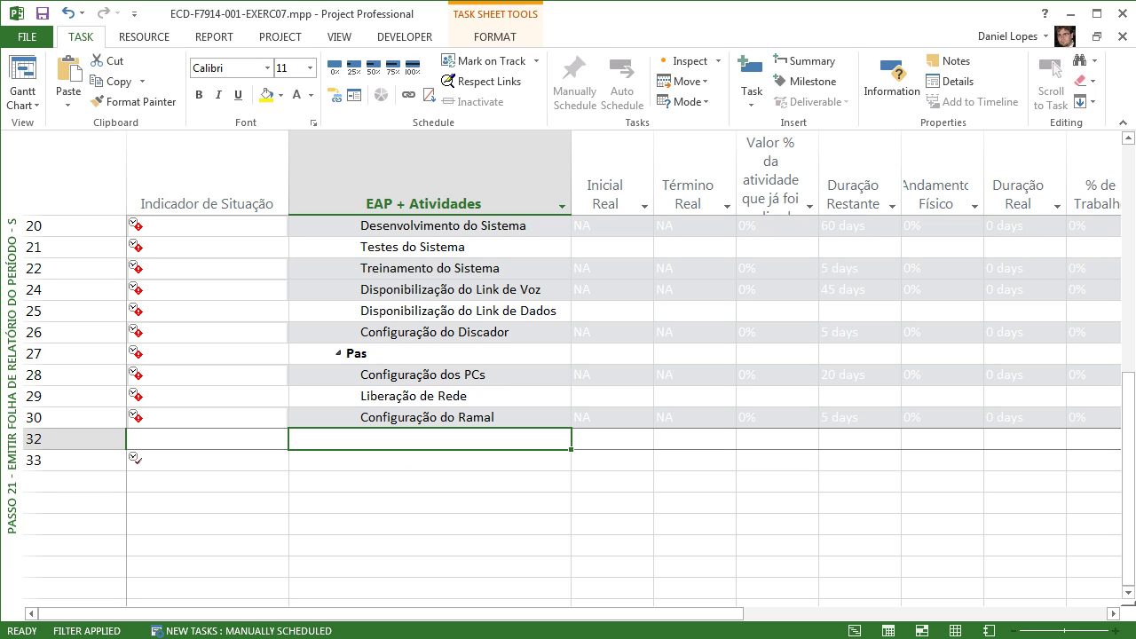
# Undo the changes to the Assinatura: row, including its creation, and return to the blank row below the task list
pyautogui.click(68, 13)
pyautogui.click(68, 13)
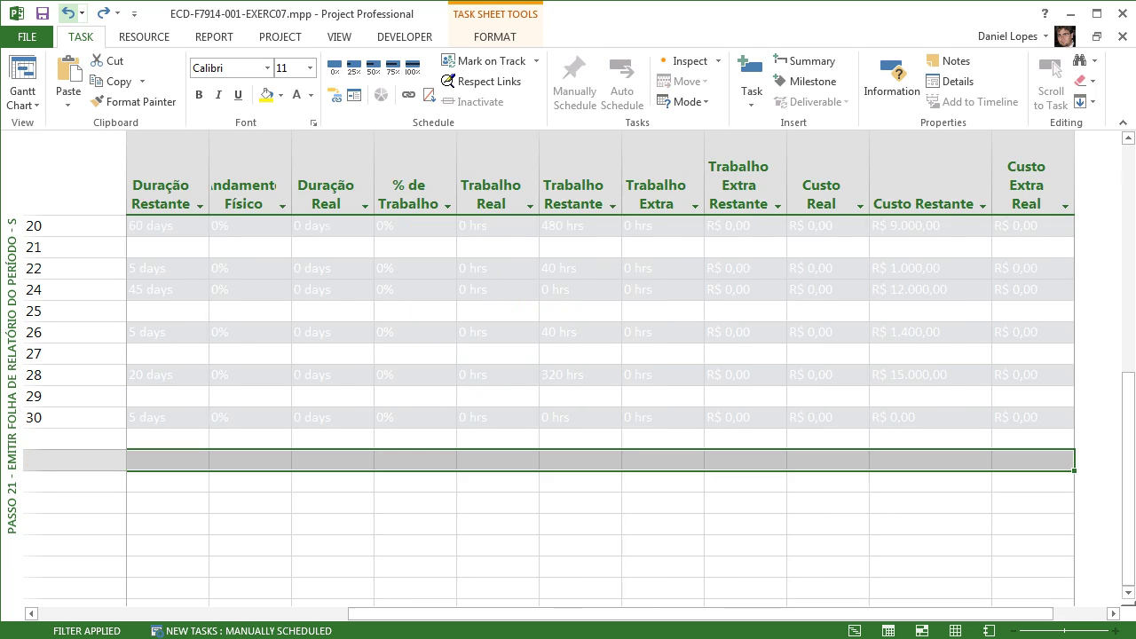
pyautogui.moveTo(533, 613); pyautogui.dragTo(168, 613)
pyautogui.click(429, 459)
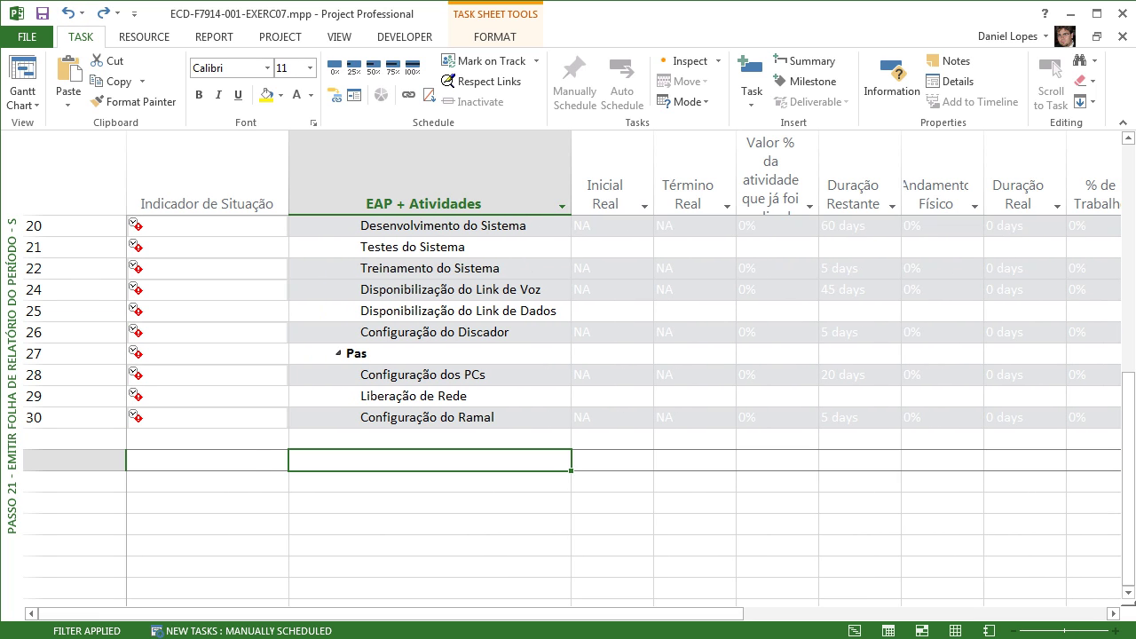
pyautogui.click(430, 438)
# Switch to the view Passo 21 - Emitir Folha de Relatório do Período - C with Mon 02/06/14 as the goal
pyautogui.rightClick(13, 362)
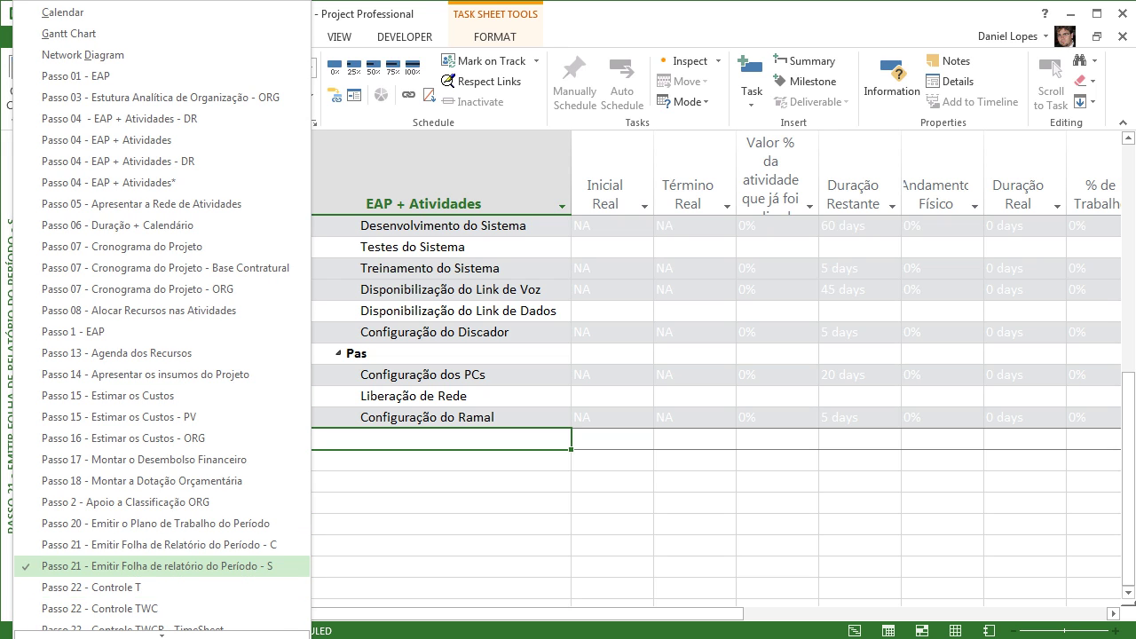
pyautogui.click(160, 544)
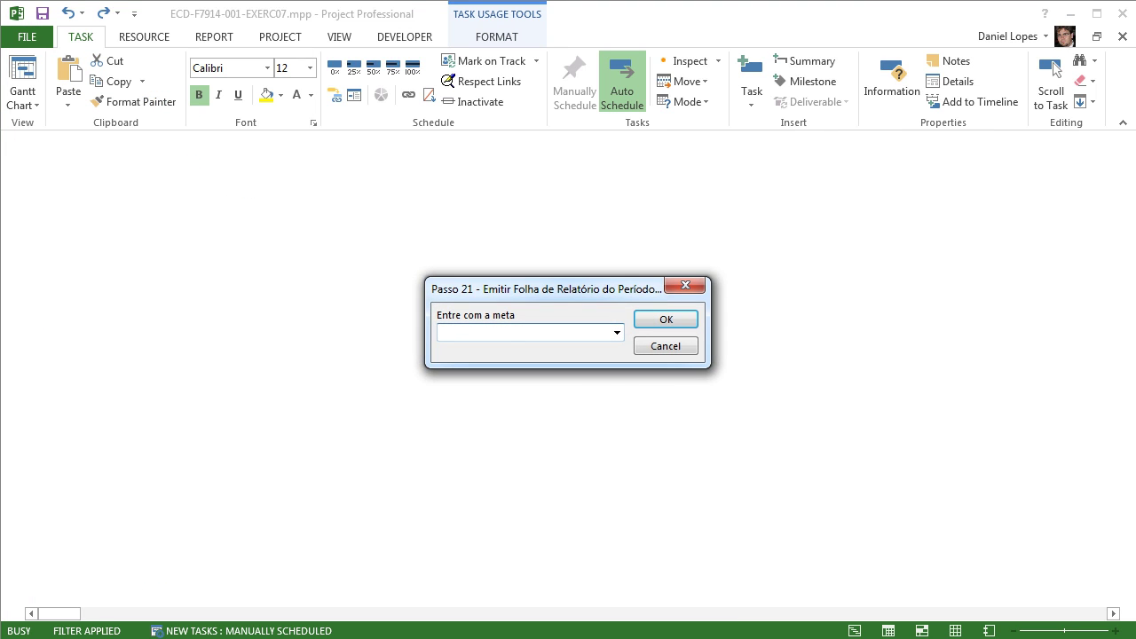
pyautogui.click(617, 333)
pyautogui.click(561, 477)
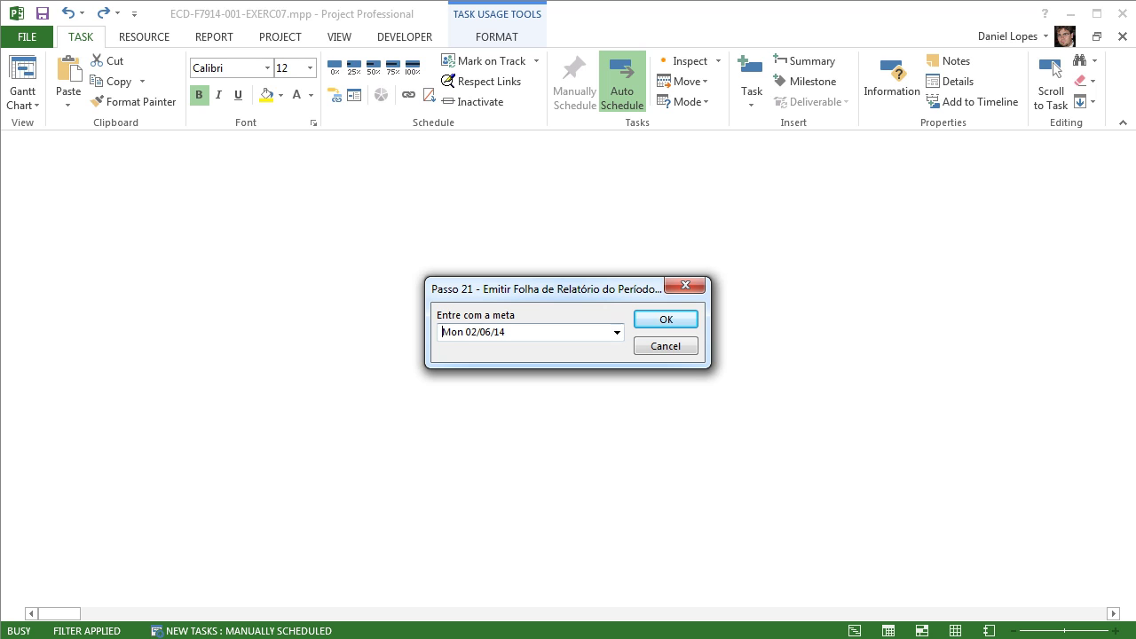
pyautogui.click(666, 319)
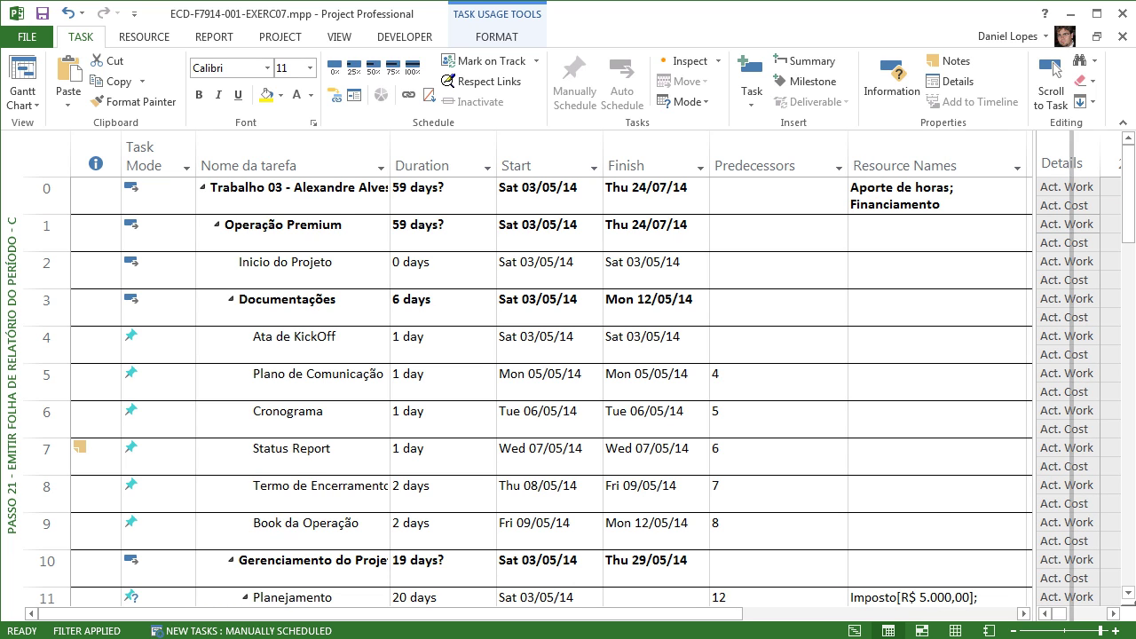
# Widen the table area and hide the Add New Column column after Resource Names
pyautogui.moveTo(1071, 372); pyautogui.dragTo(1086, 373)
pyautogui.click(1056, 160)
pyautogui.click(825, 270)
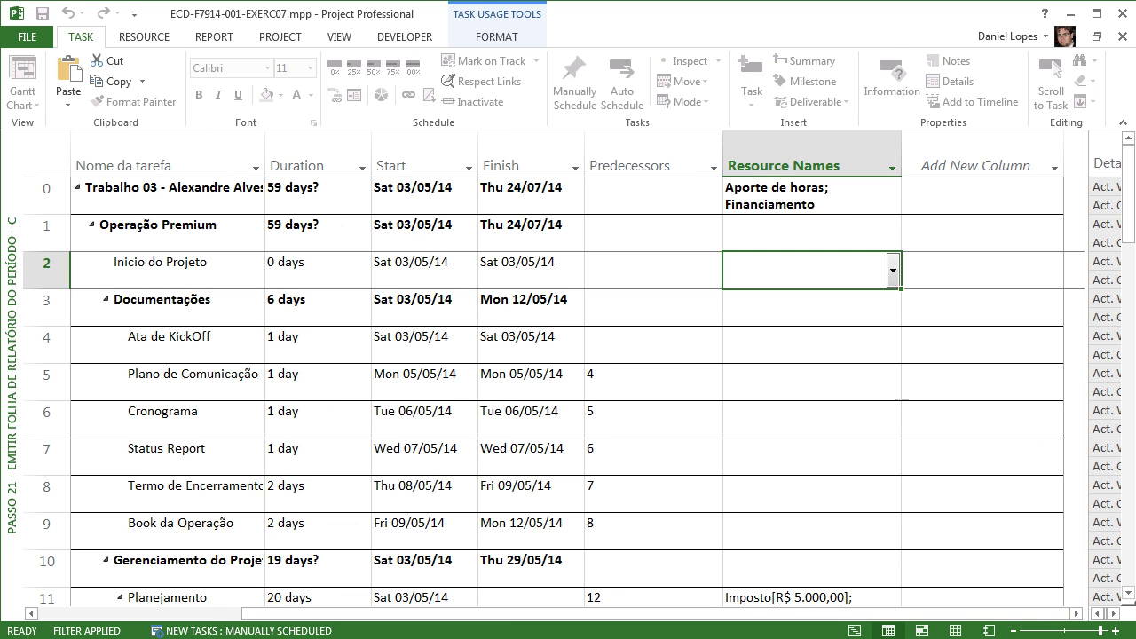
pyautogui.click(983, 161)
pyautogui.click(816, 233)
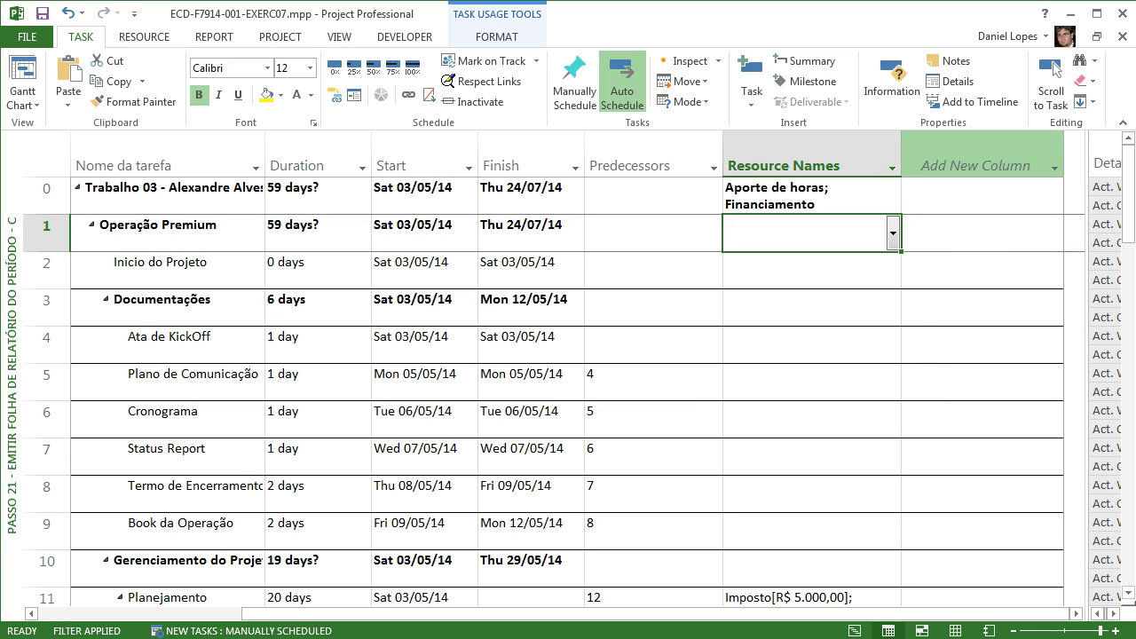
pyautogui.rightClick(921, 157)
pyautogui.click(976, 301)
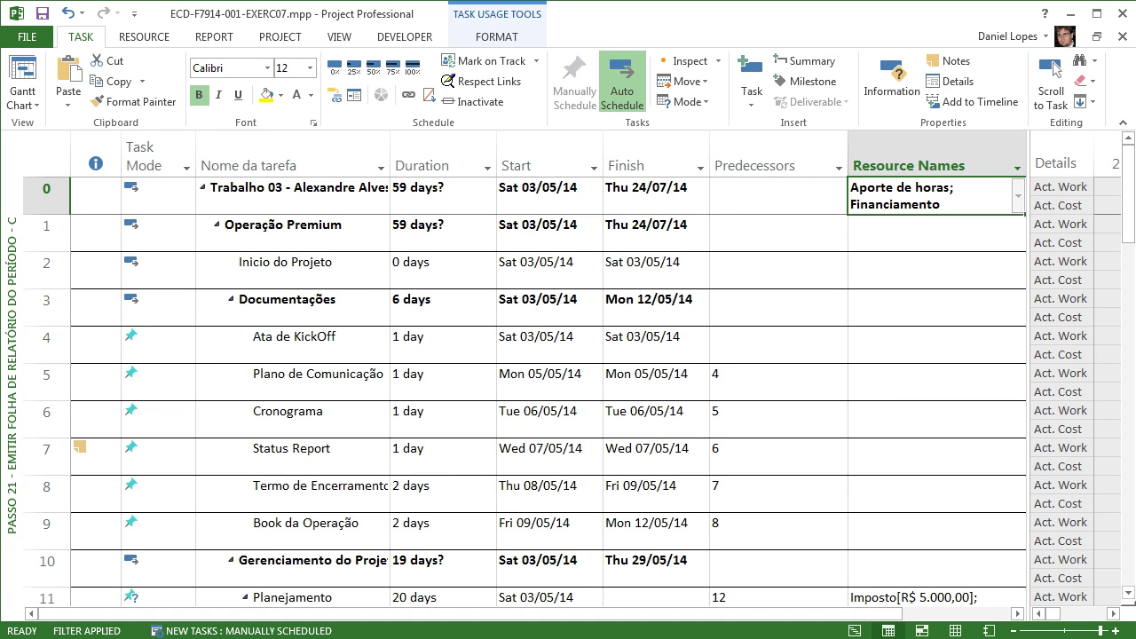
pyautogui.click(442, 195)
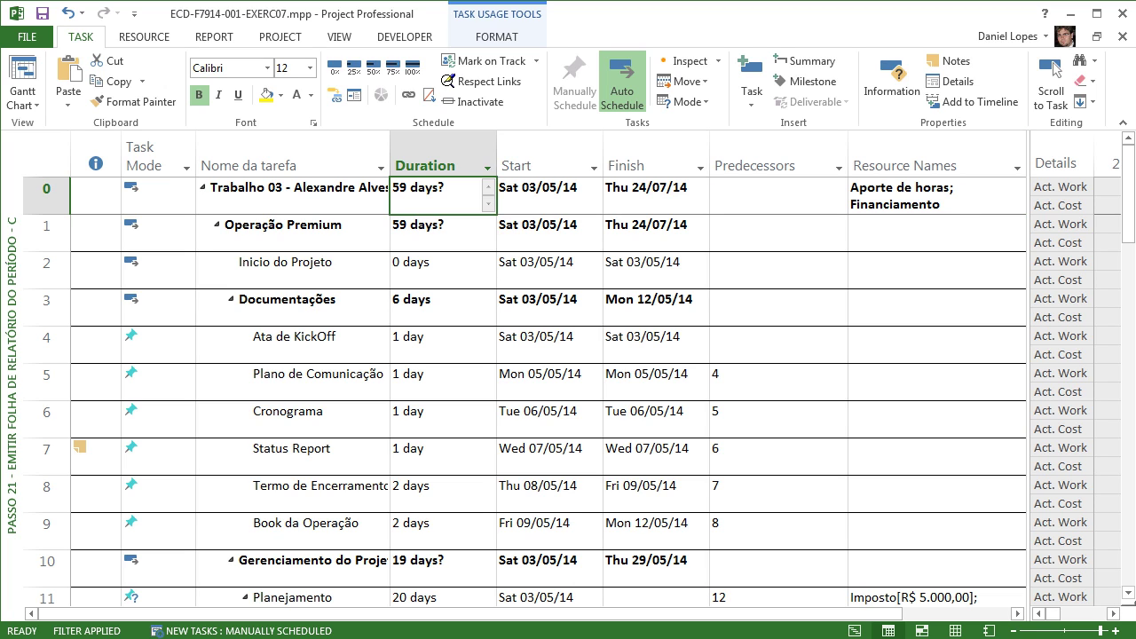
# Set the font colour to white for the Duration through Resource Names cells of every task row
pyautogui.click(547, 382)
pyautogui.moveTo(435, 195); pyautogui.dragTo(931, 196)
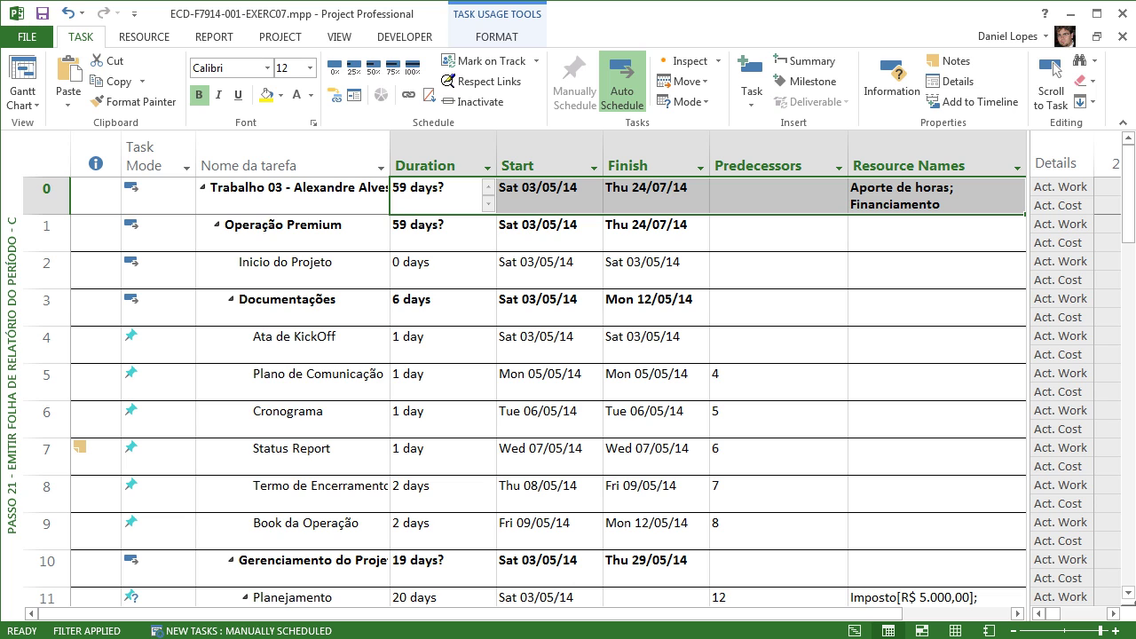
pyautogui.hotkey('ctrl', 'Down')
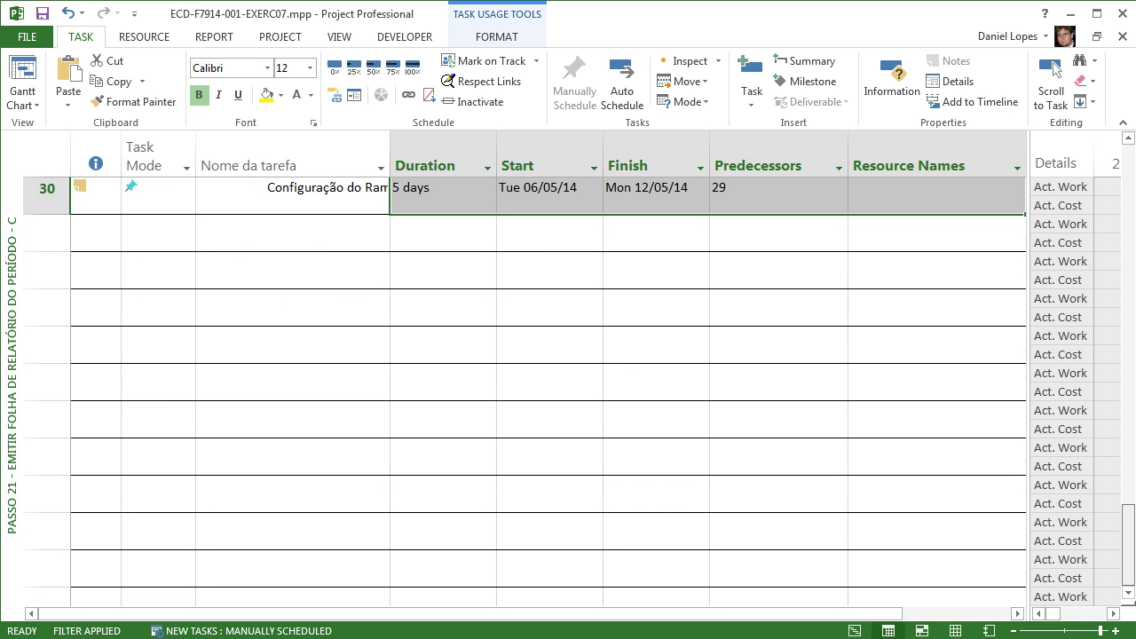
pyautogui.hotkey('ctrl', 'shift', 'Up')
pyautogui.click(1055, 68)
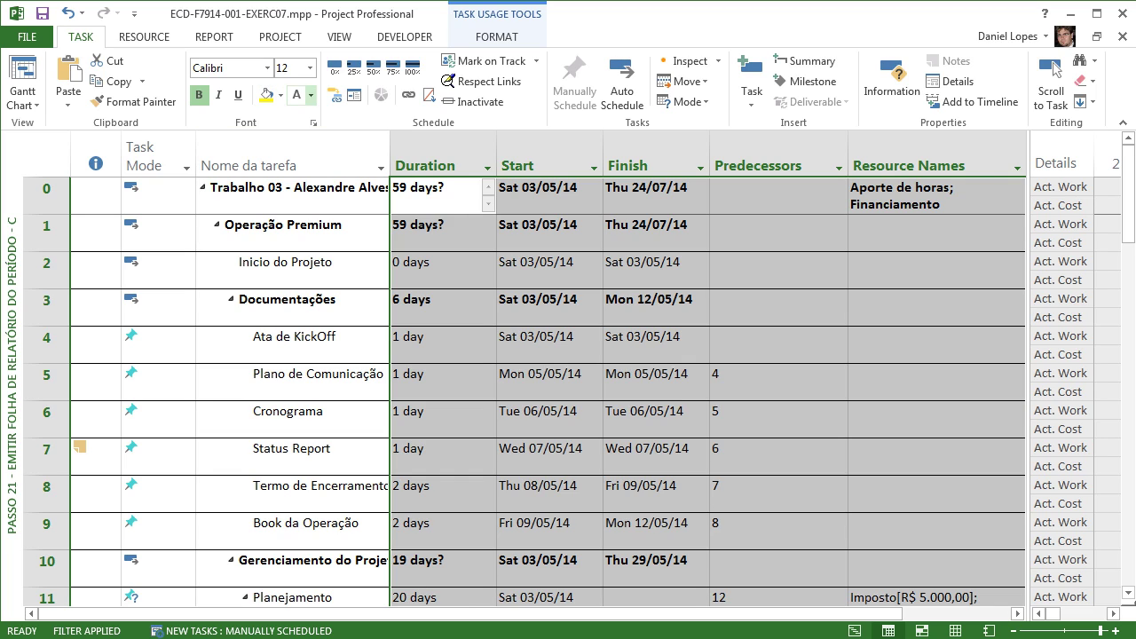
pyautogui.click(296, 95)
pyautogui.click(543, 308)
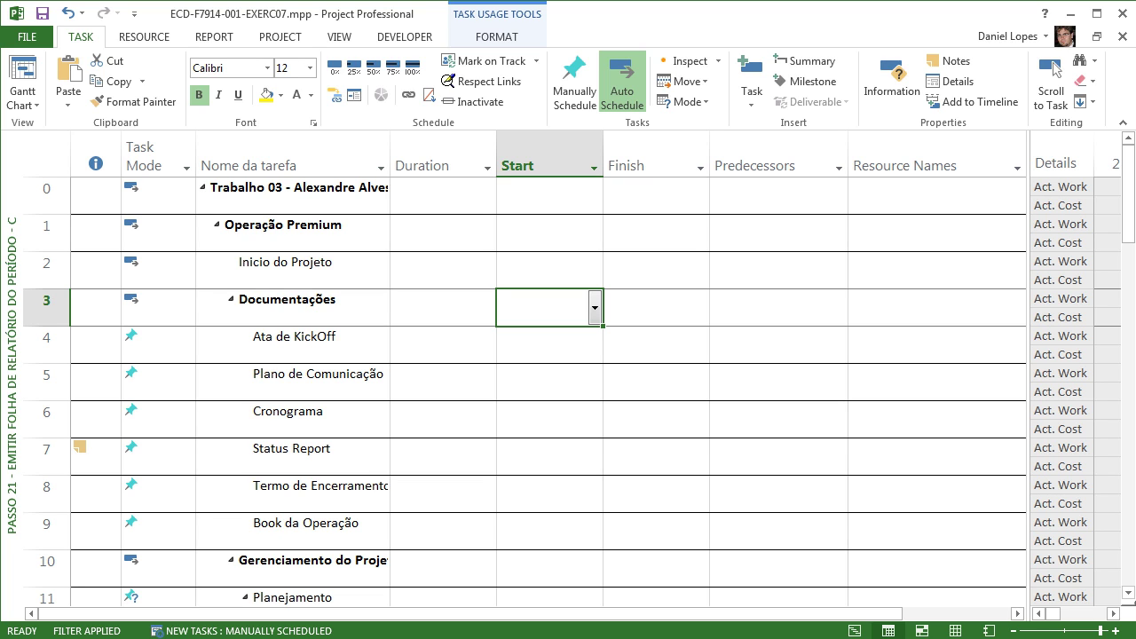
# Examine the gridline settings for sheet rows, sheet columns and title vertical lines
pyautogui.click(496, 37)
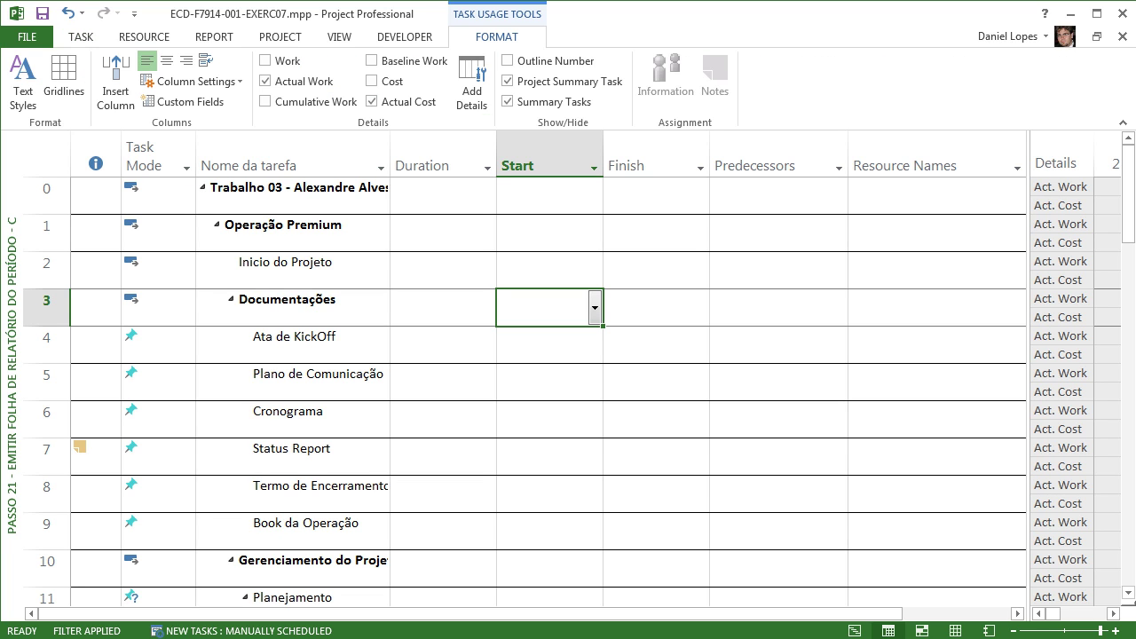
pyautogui.click(63, 78)
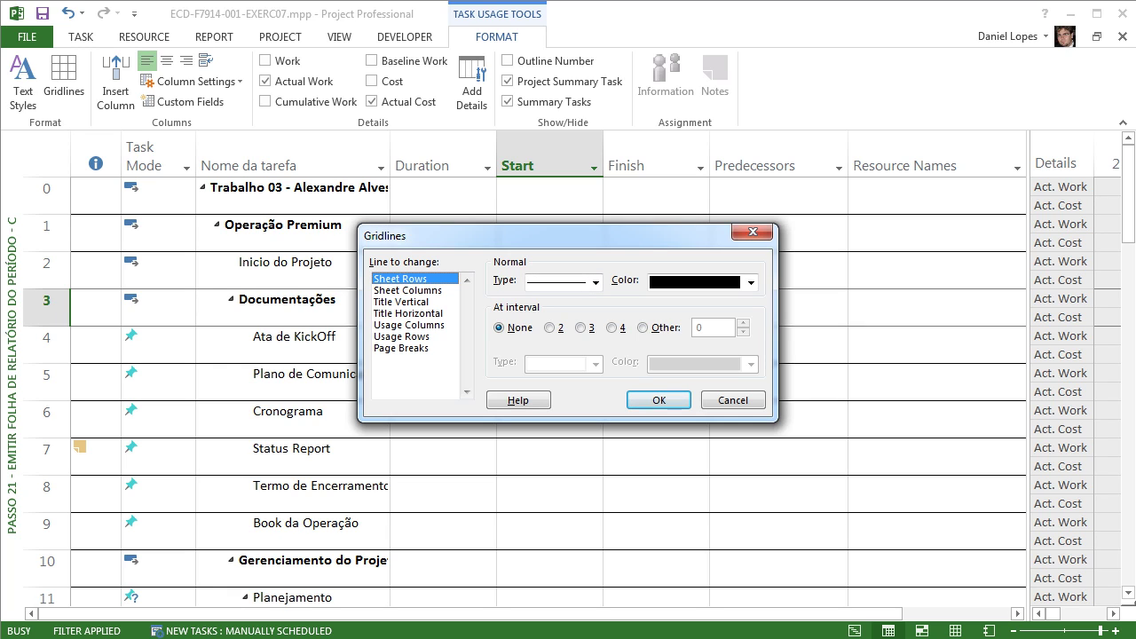
pyautogui.click(407, 290)
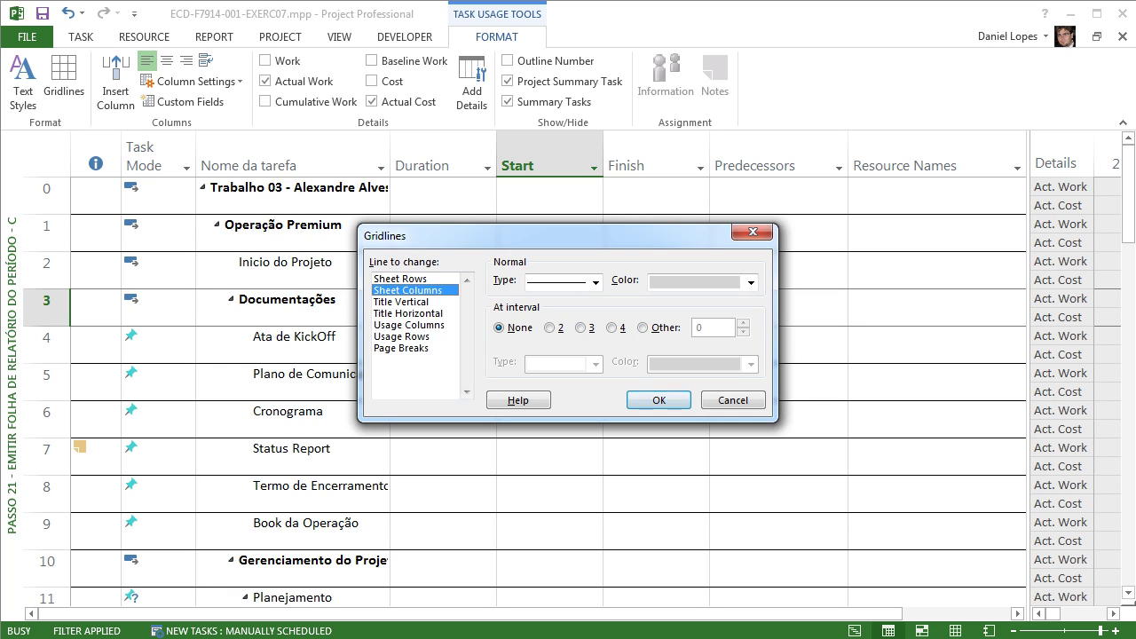
pyautogui.click(402, 302)
pyautogui.press('Up')
pyautogui.press('Up')
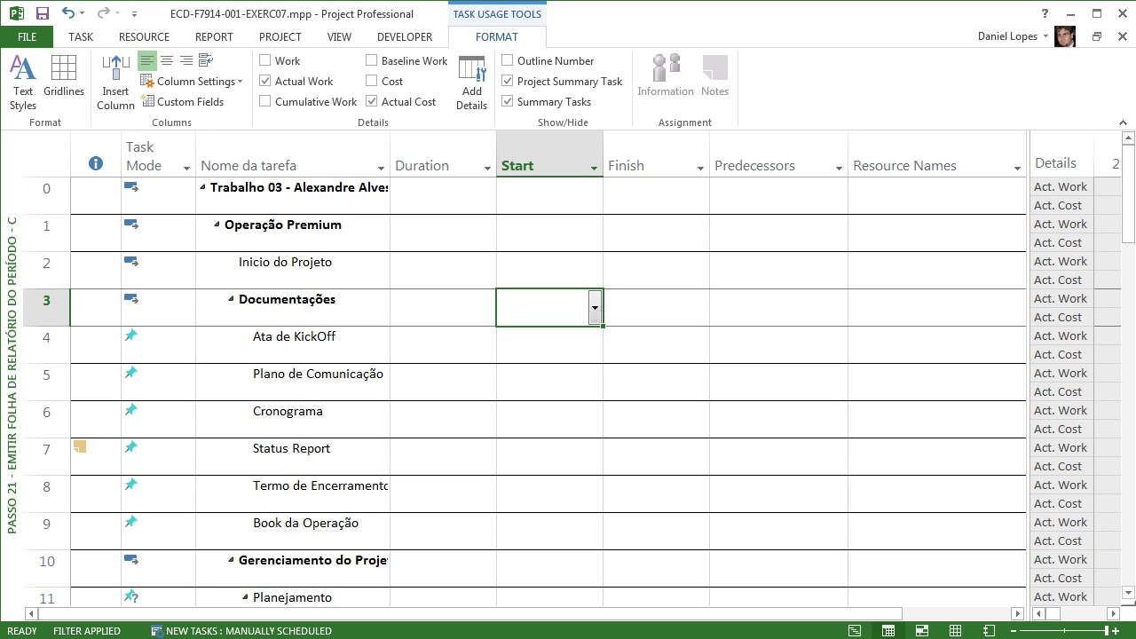
# Narrow the table area to end within the Predecessors column and show the usage grid from 06/05 beside it
pyautogui.moveTo(1028, 222); pyautogui.dragTo(839, 222)
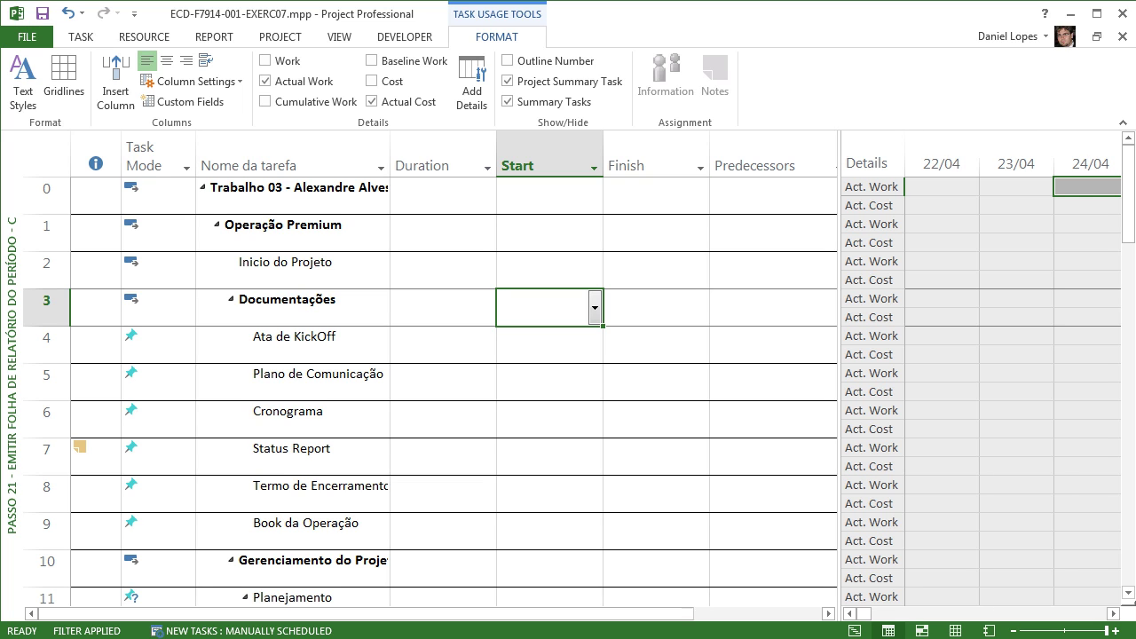
pyautogui.moveTo(865, 613); pyautogui.dragTo(876, 613)
pyautogui.moveTo(839, 355); pyautogui.dragTo(752, 355)
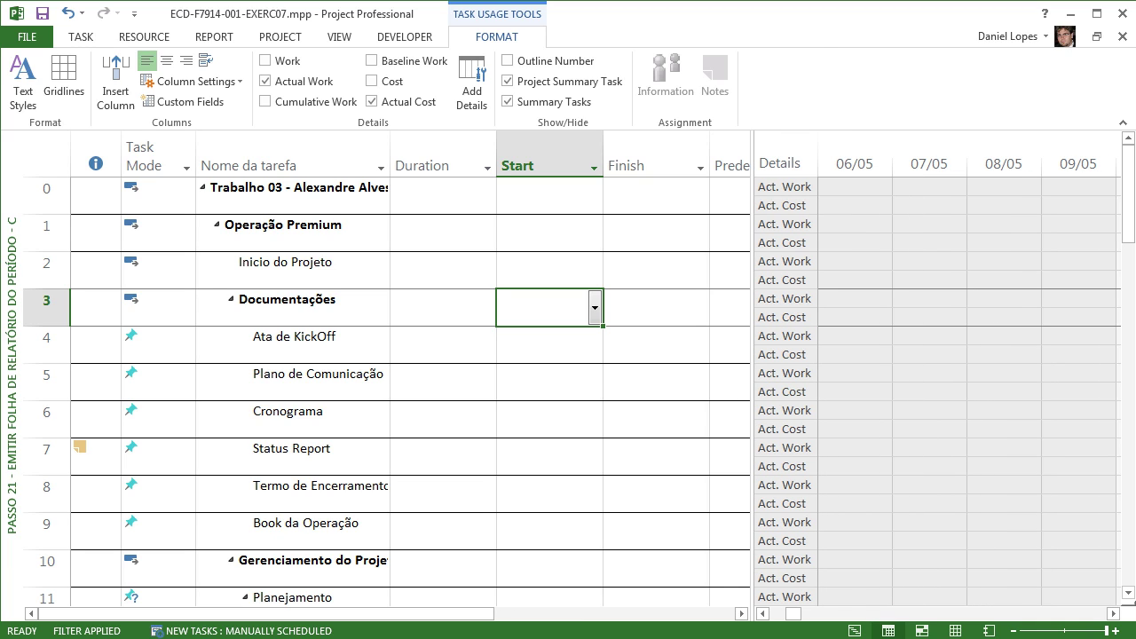
pyautogui.moveTo(1128, 193)
pyautogui.mouseDown()
pyautogui.moveTo(1128, 257)
pyautogui.moveTo(1128, 194)
pyautogui.mouseUp()
# Examine the timescale's middle-tier and bottom-tier settings without changing them
pyautogui.rightClick(795, 160)
pyautogui.click(834, 172)
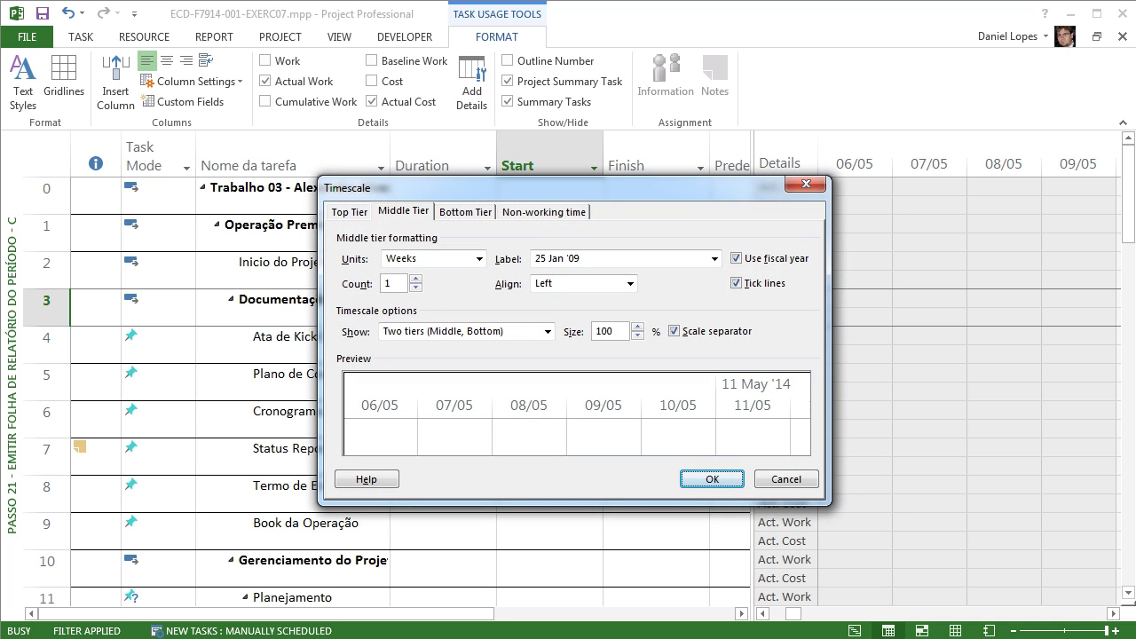
pyautogui.click(465, 212)
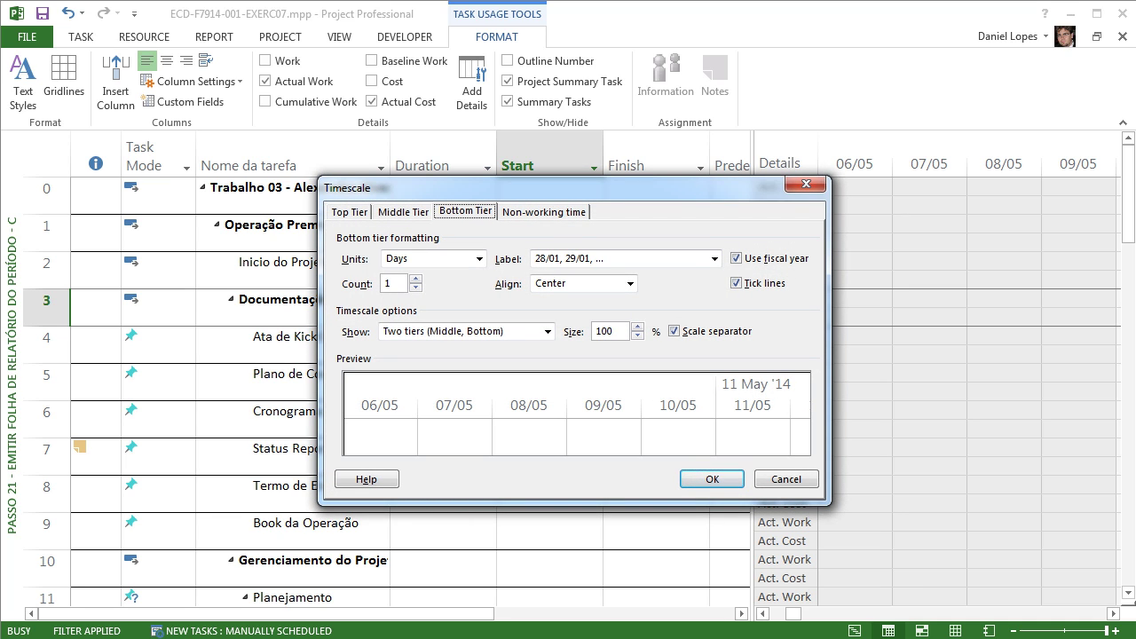
pyautogui.hotkey('ctrl', 'shift', 'Tab')
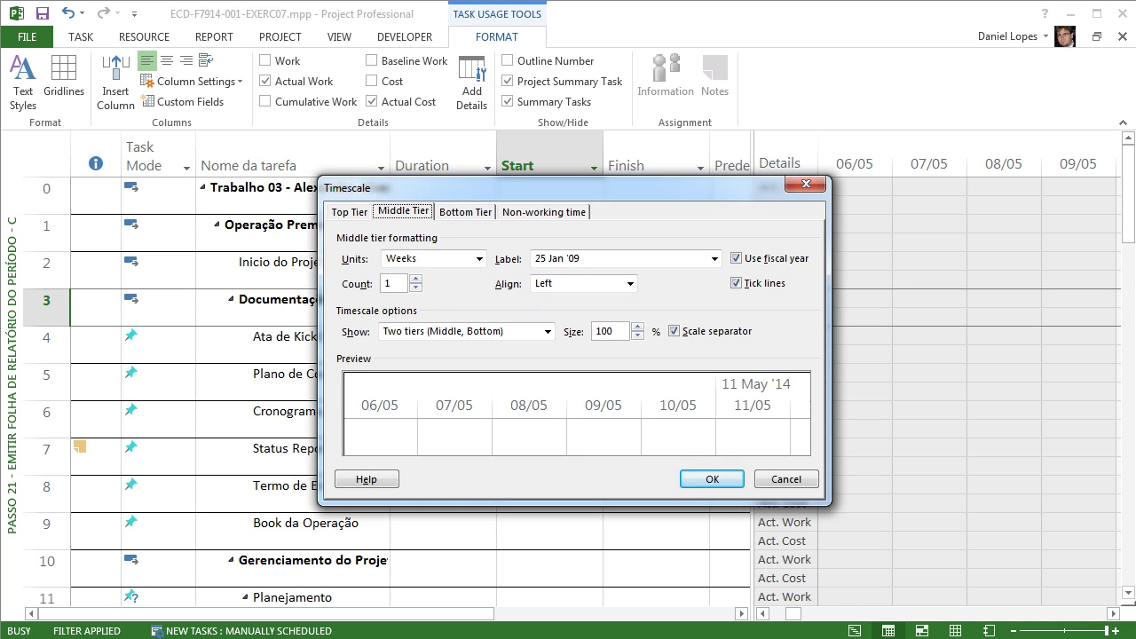
pyautogui.click(786, 480)
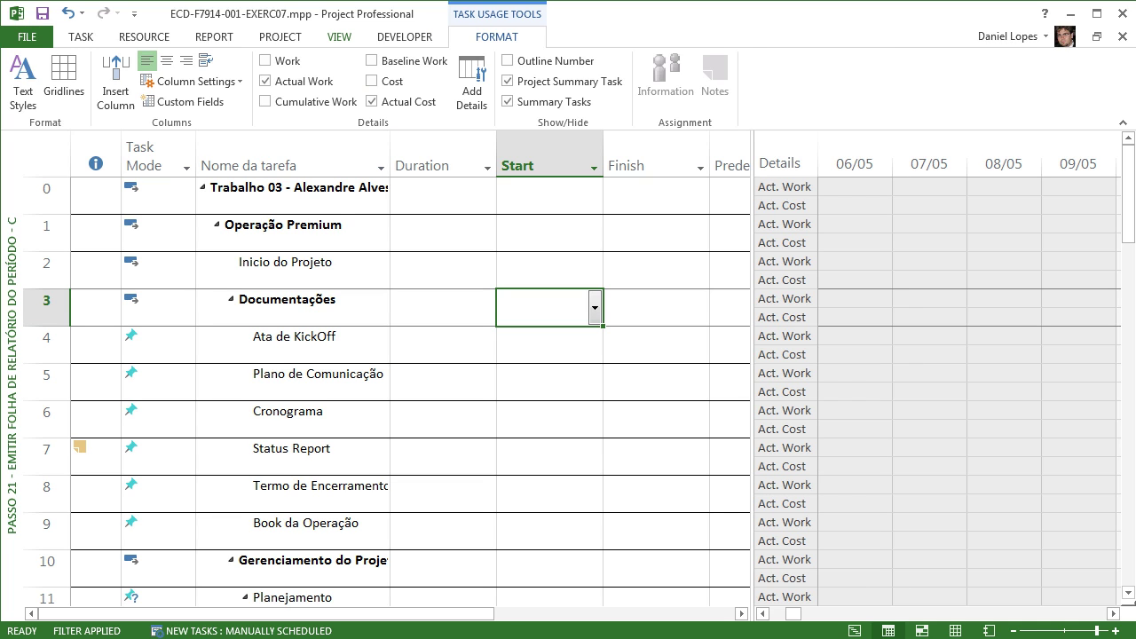
# Try deleting the Task Mode row from the Entrada table definition, and discard the change
pyautogui.click(339, 37)
pyautogui.click(406, 101)
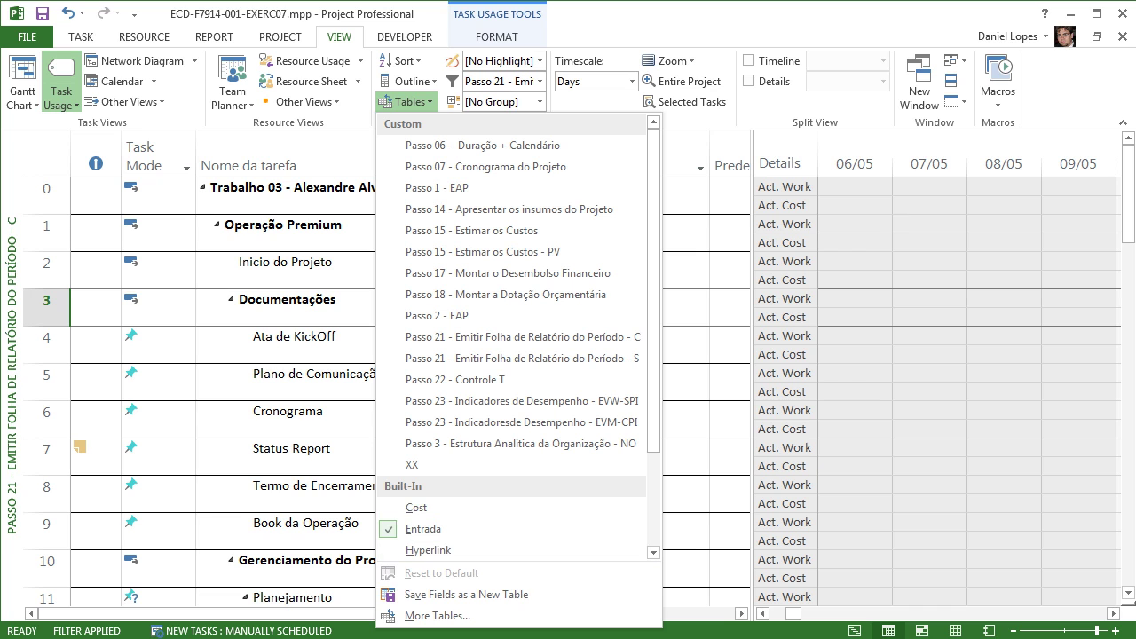
pyautogui.click(436, 615)
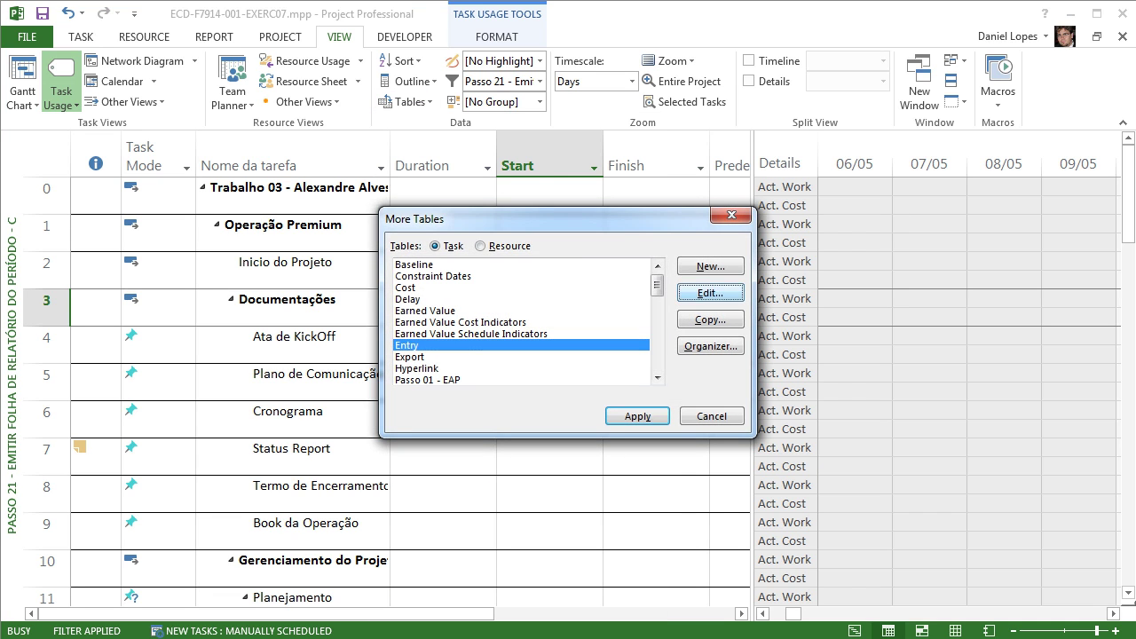
pyautogui.click(710, 293)
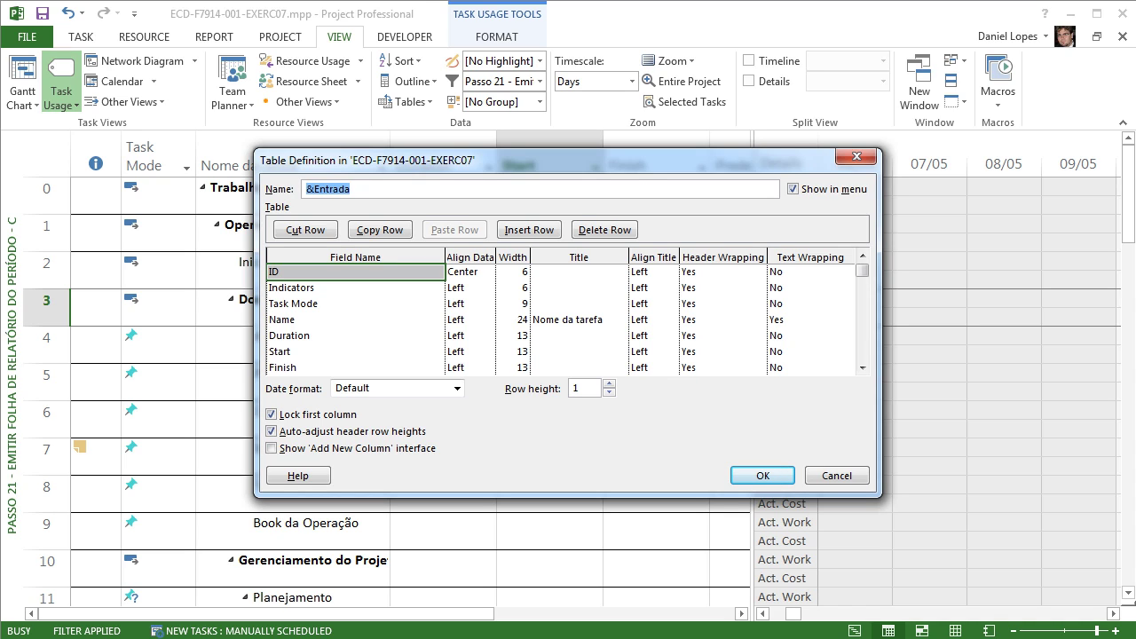
pyautogui.click(355, 303)
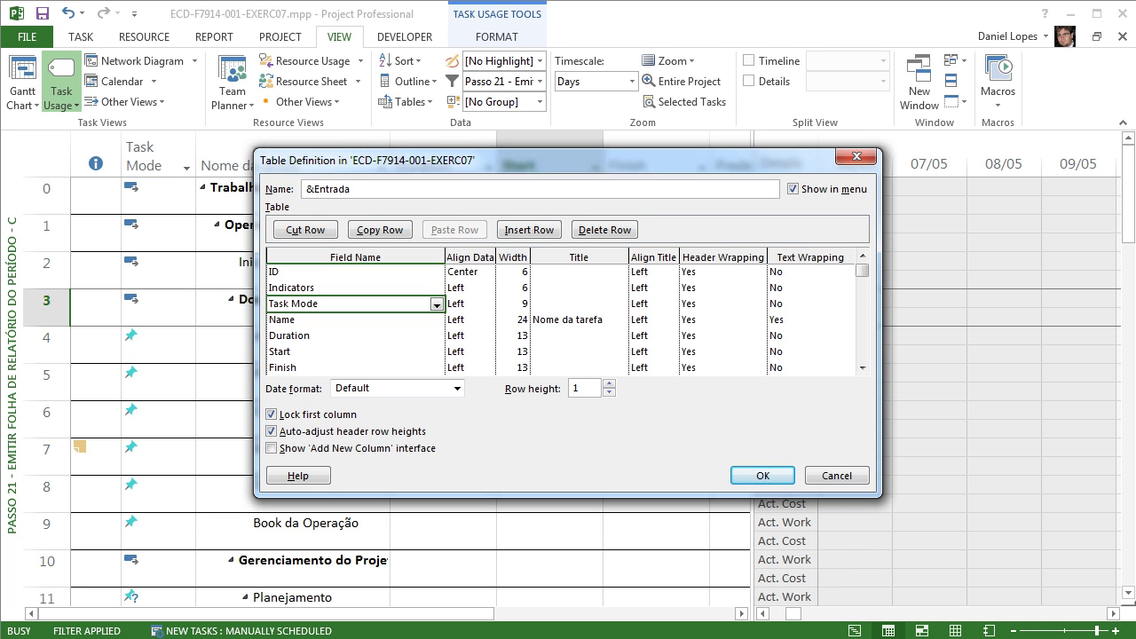
pyautogui.moveTo(568, 161); pyautogui.dragTo(838, 295)
pyautogui.moveTo(621, 294); pyautogui.dragTo(315, 138)
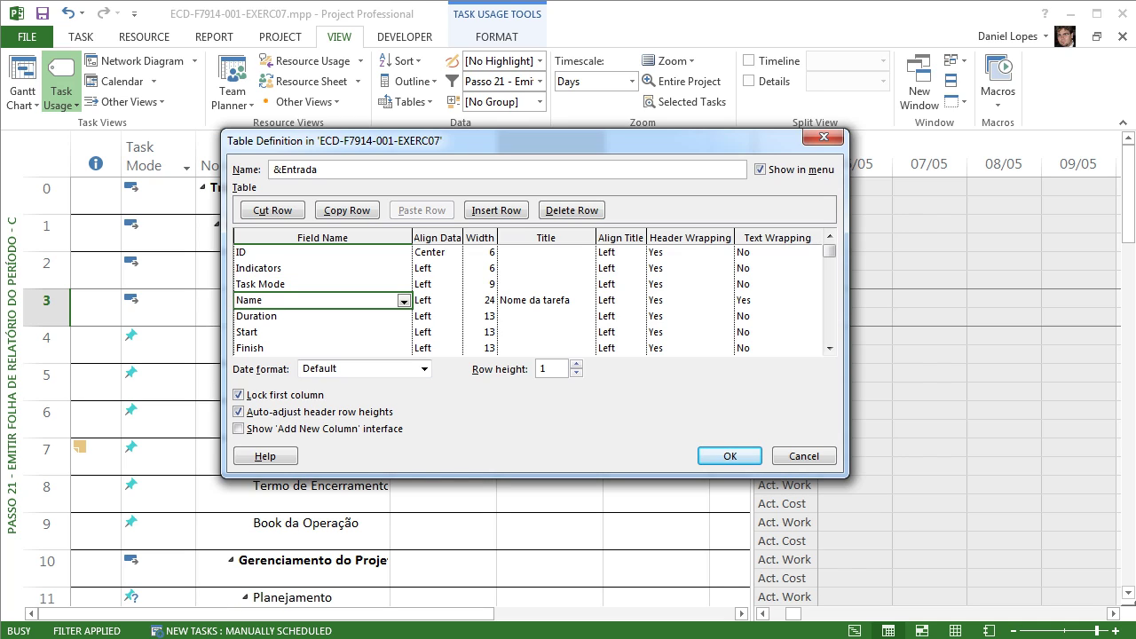
pyautogui.click(571, 211)
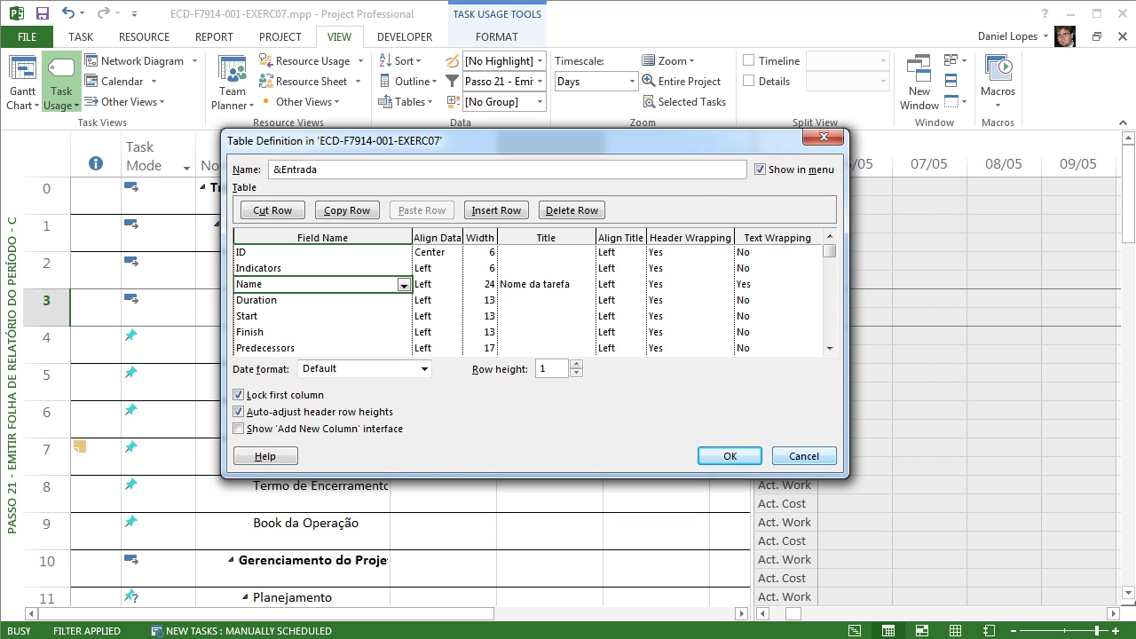
pyautogui.press('Escape')
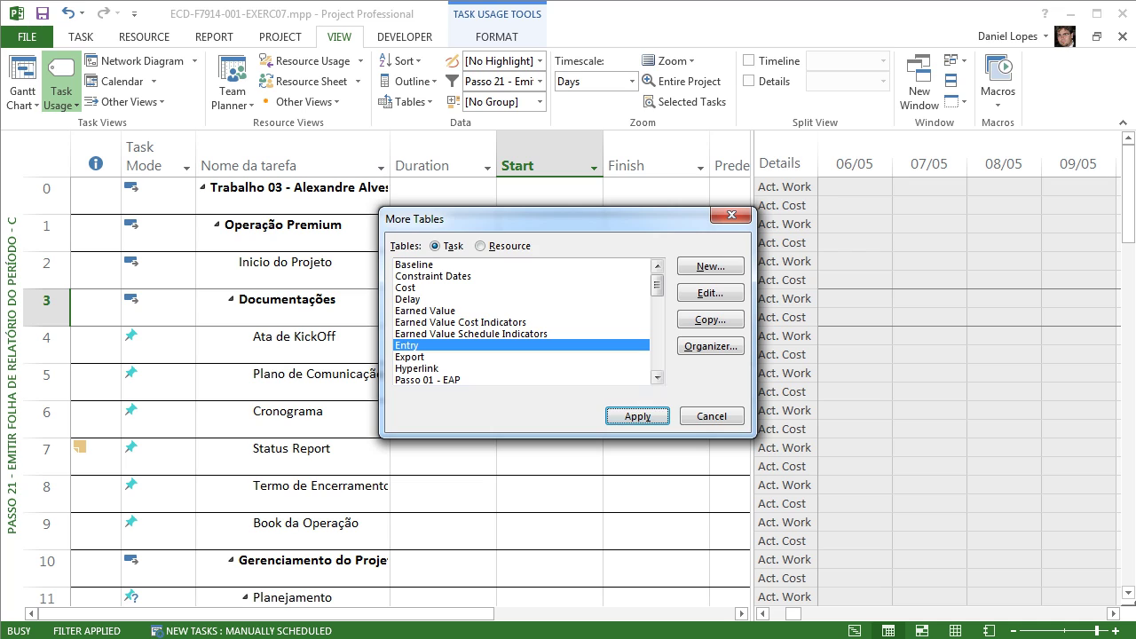
pyautogui.moveTo(657, 285); pyautogui.dragTo(657, 315)
pyautogui.click(711, 417)
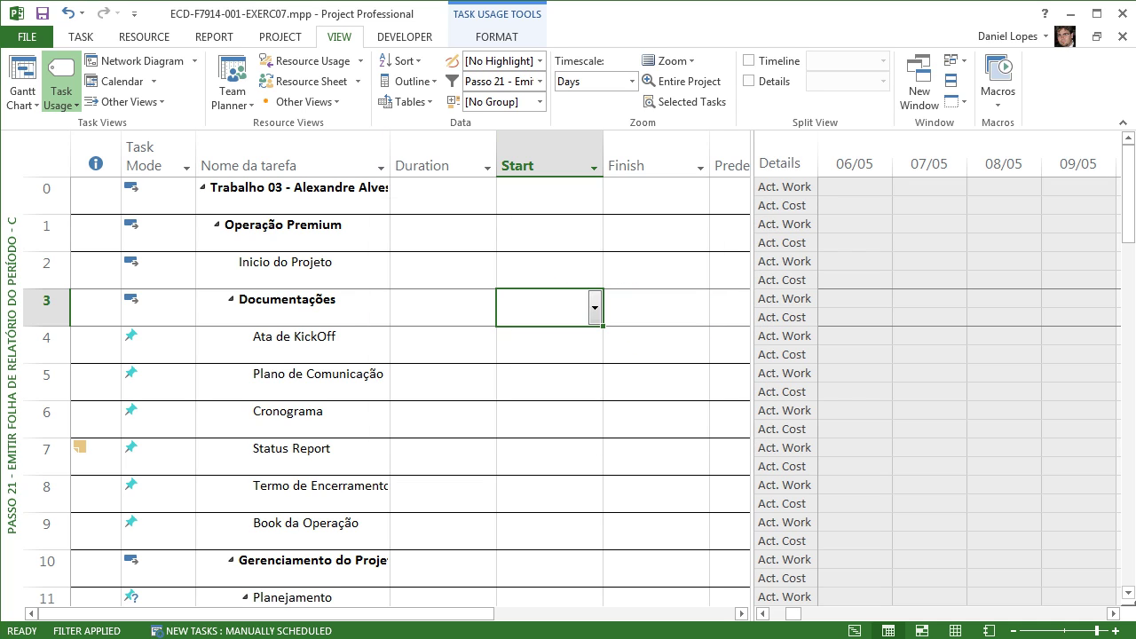
# Open the definition of the task table Passo 21 - Emitir Folha de Relatório do Período - C
pyautogui.click(406, 101)
pyautogui.click(436, 615)
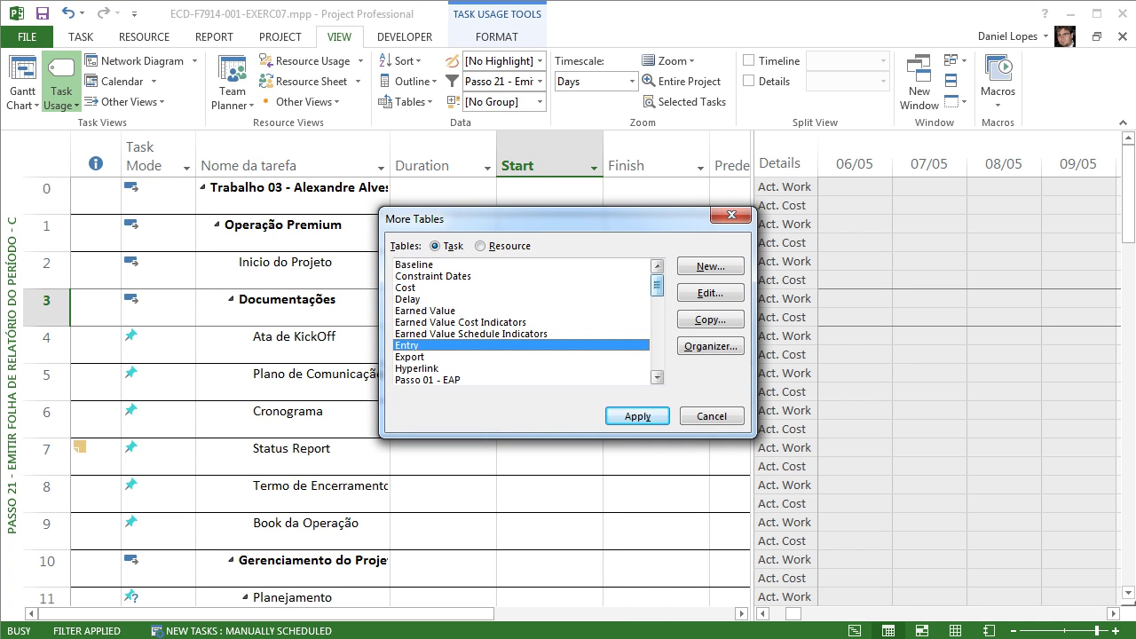
pyautogui.press('Down')
pyautogui.press('Down')
pyautogui.press('Down')
pyautogui.press('Down')
pyautogui.press('Down')
pyautogui.press('Down')
pyautogui.press('Down')
pyautogui.press('Down')
pyautogui.press('Down')
pyautogui.press('Down')
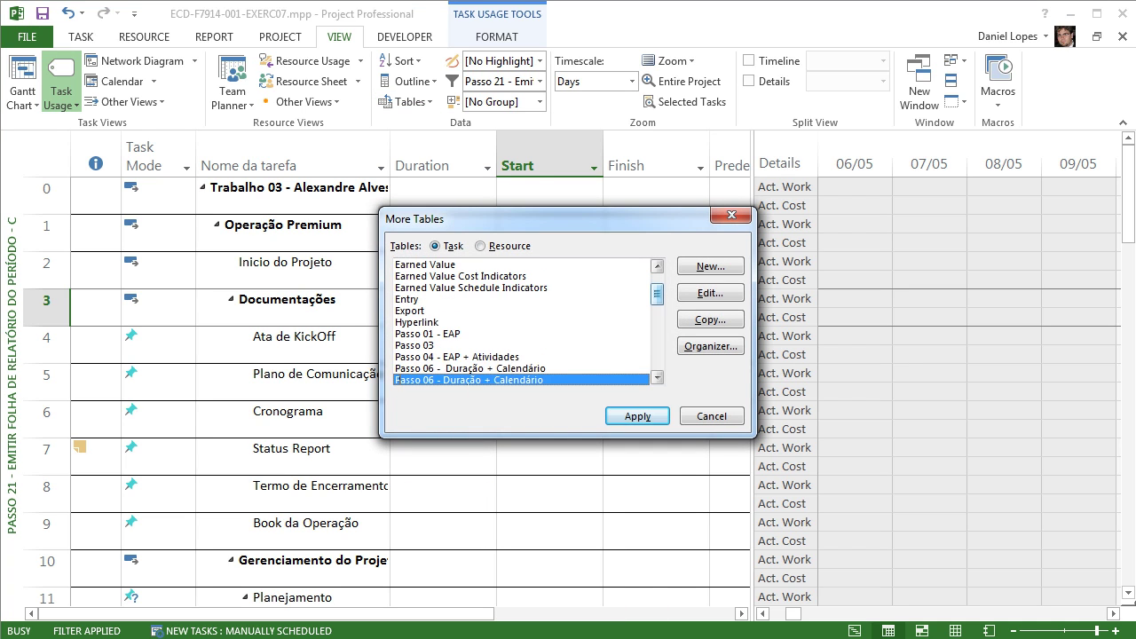
pyautogui.press('Down')
pyautogui.press('Down')
pyautogui.press('Down')
pyautogui.press('Down')
pyautogui.press('Down')
pyautogui.press('Down')
pyautogui.press('Down')
pyautogui.press('Down')
pyautogui.press('Down')
pyautogui.press('Down')
pyautogui.press('Down')
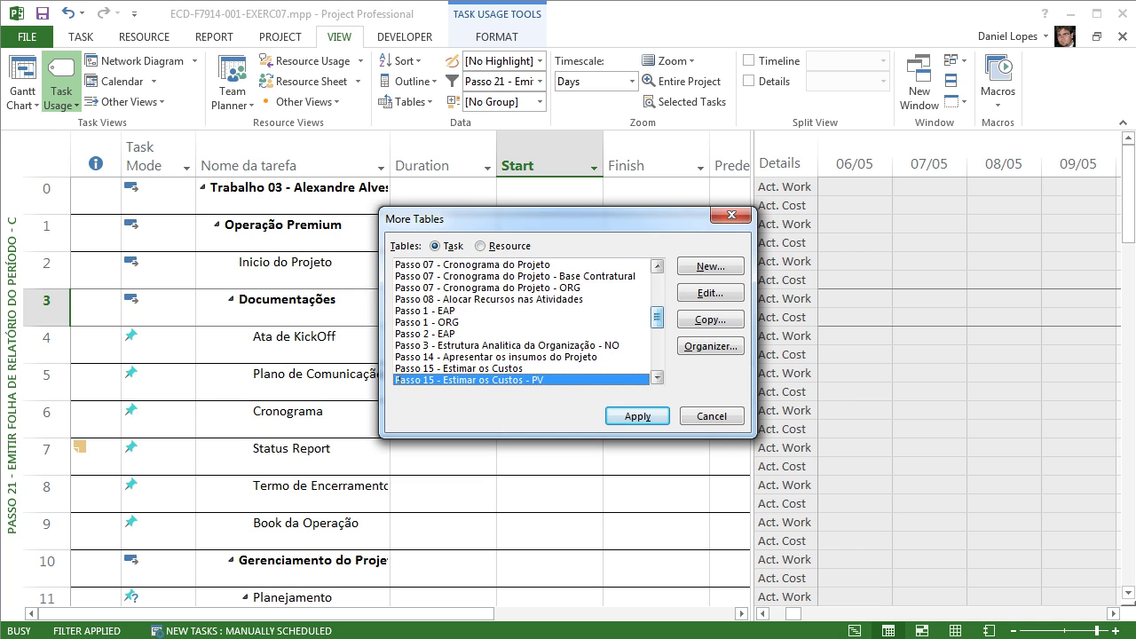
pyautogui.press('Down')
pyautogui.press('Down')
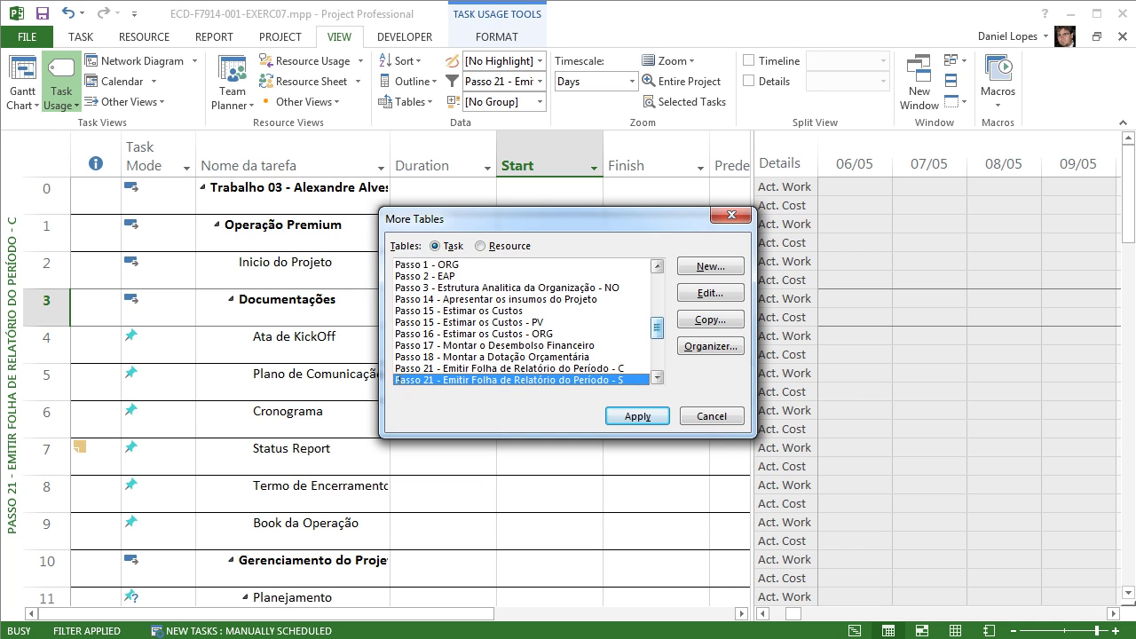
pyautogui.press('Up')
pyautogui.hotkey('alt', 'e')
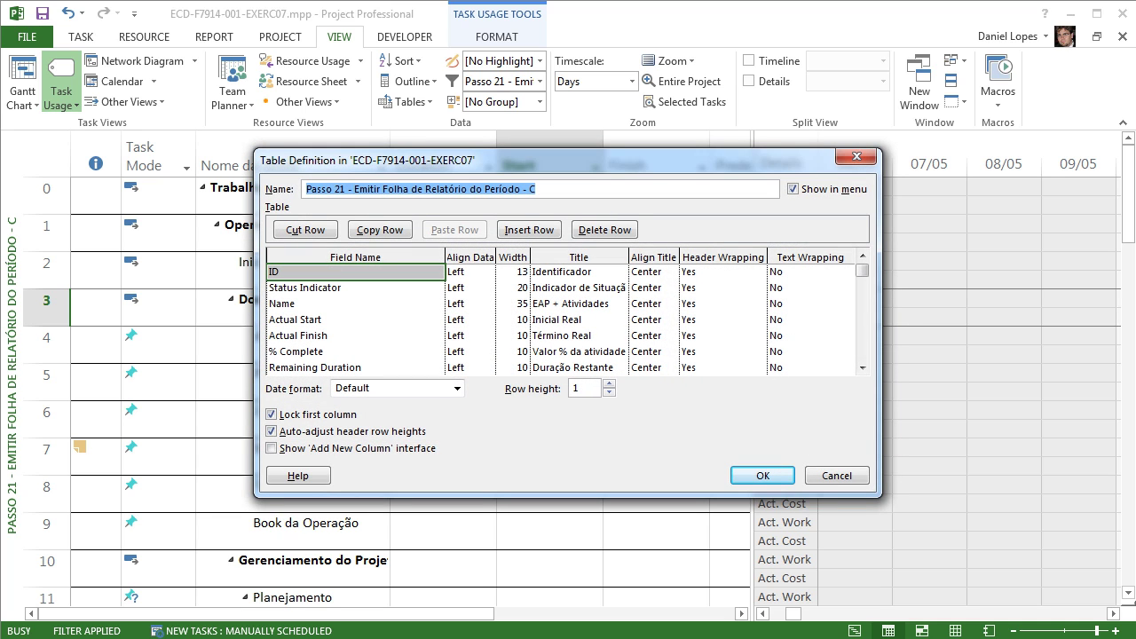
# Examine the fields and titles in the Passo 21 - C table definition, from ID to Actual Overtime Cost, and close it without applying the table
pyautogui.press('Tab')
pyautogui.press('Down')
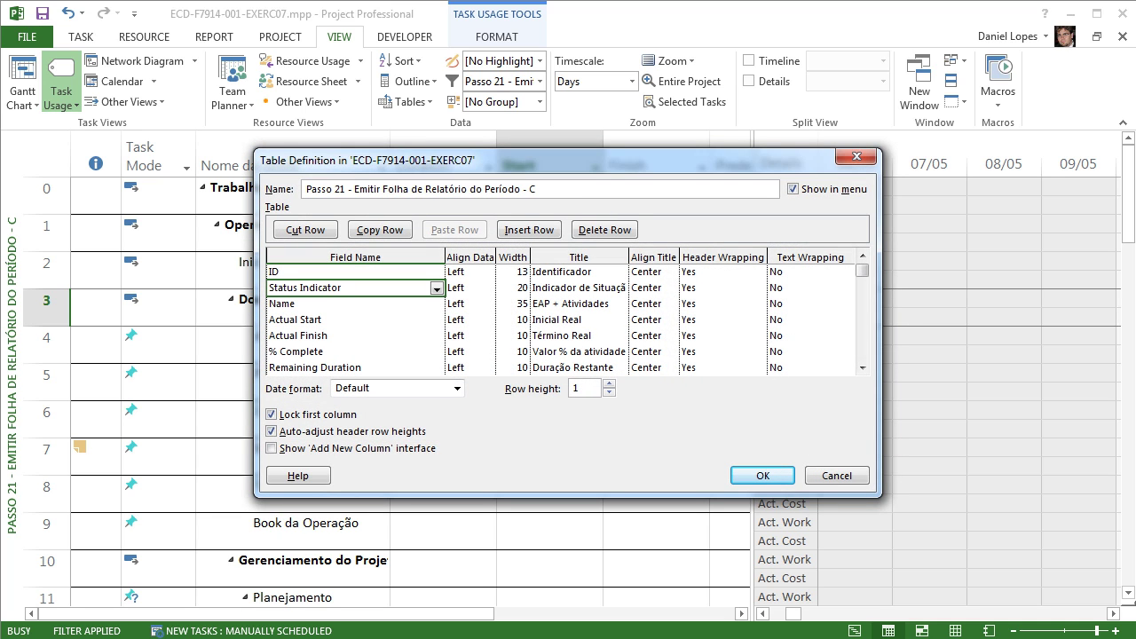
pyautogui.press('Down')
pyautogui.press('Down')
pyautogui.press('Down')
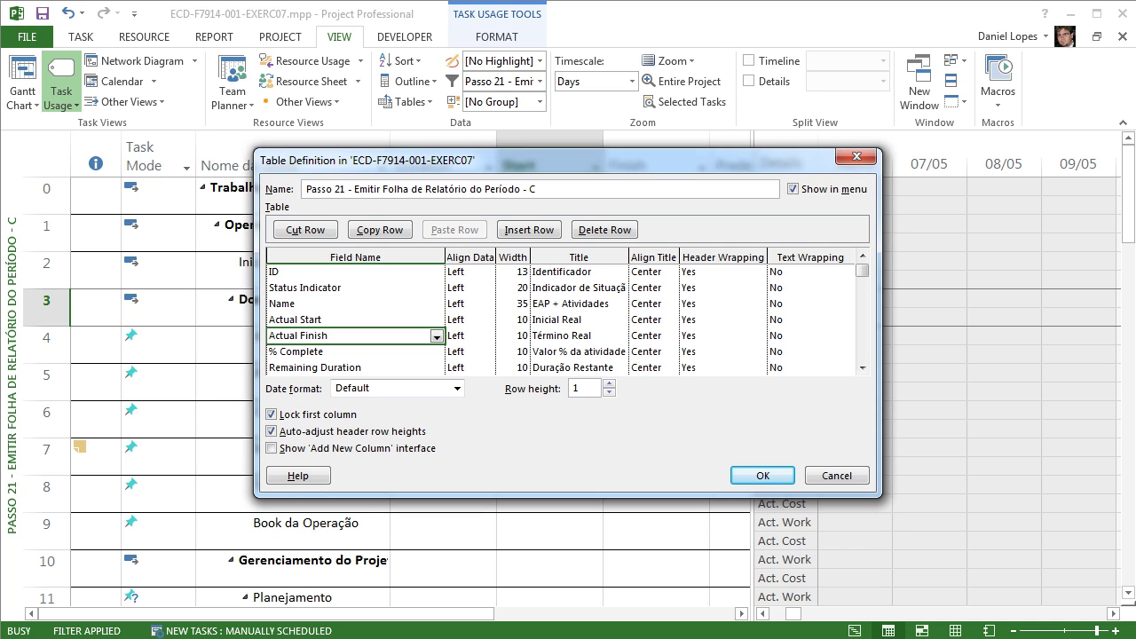
pyautogui.scroll(-5, 446, 319)
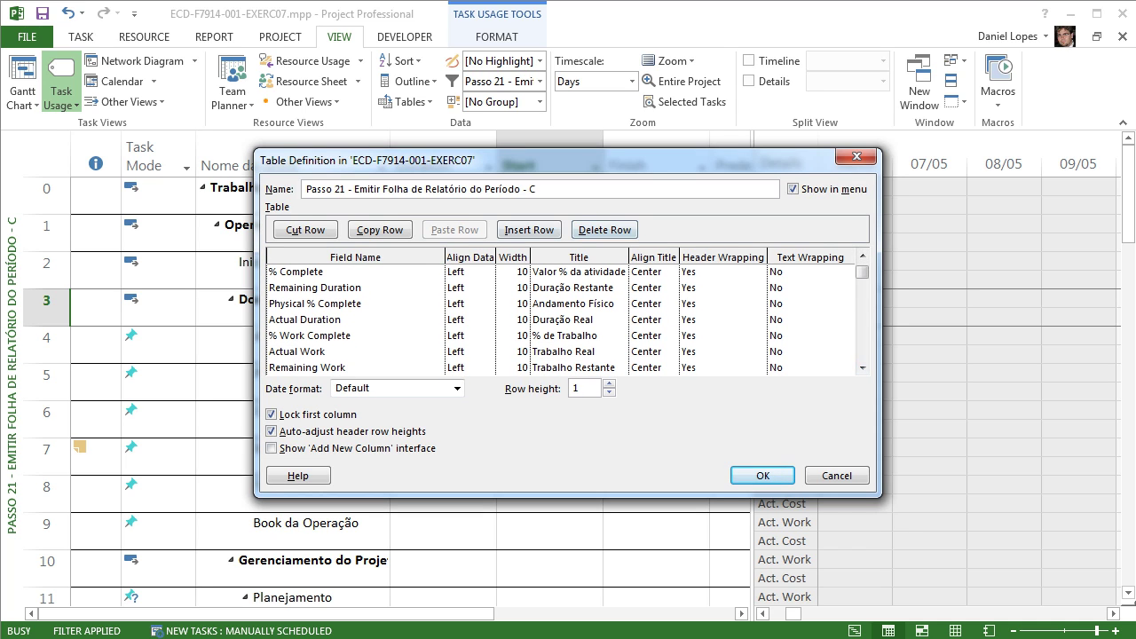
pyautogui.scroll(-2, 561, 319)
pyautogui.scroll(-4, 560, 319)
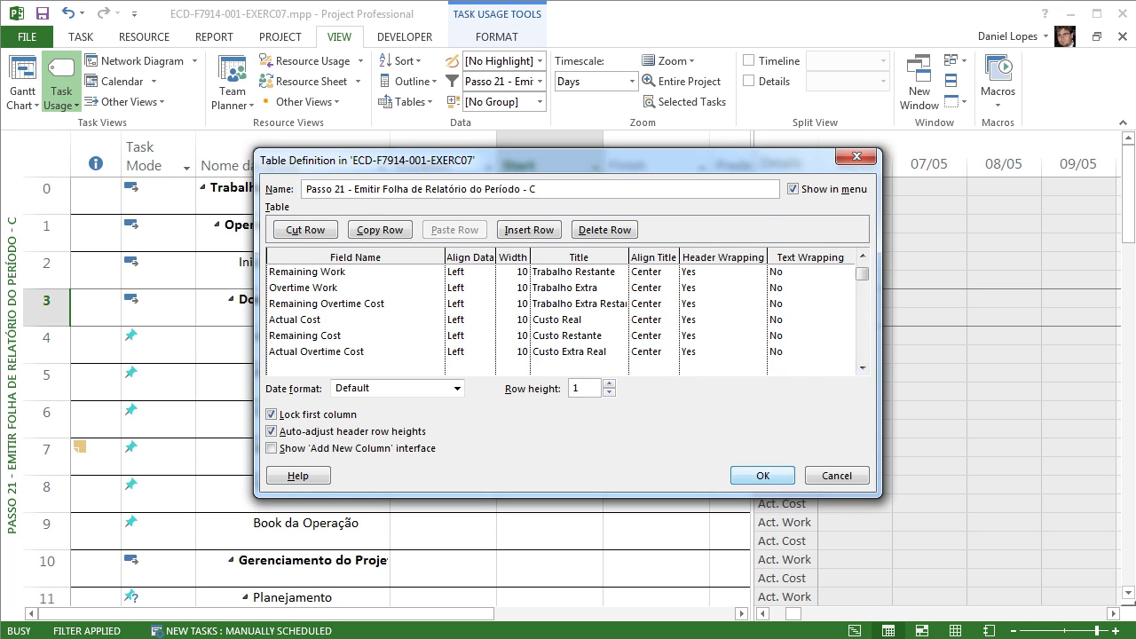
pyautogui.click(761, 474)
pyautogui.click(712, 416)
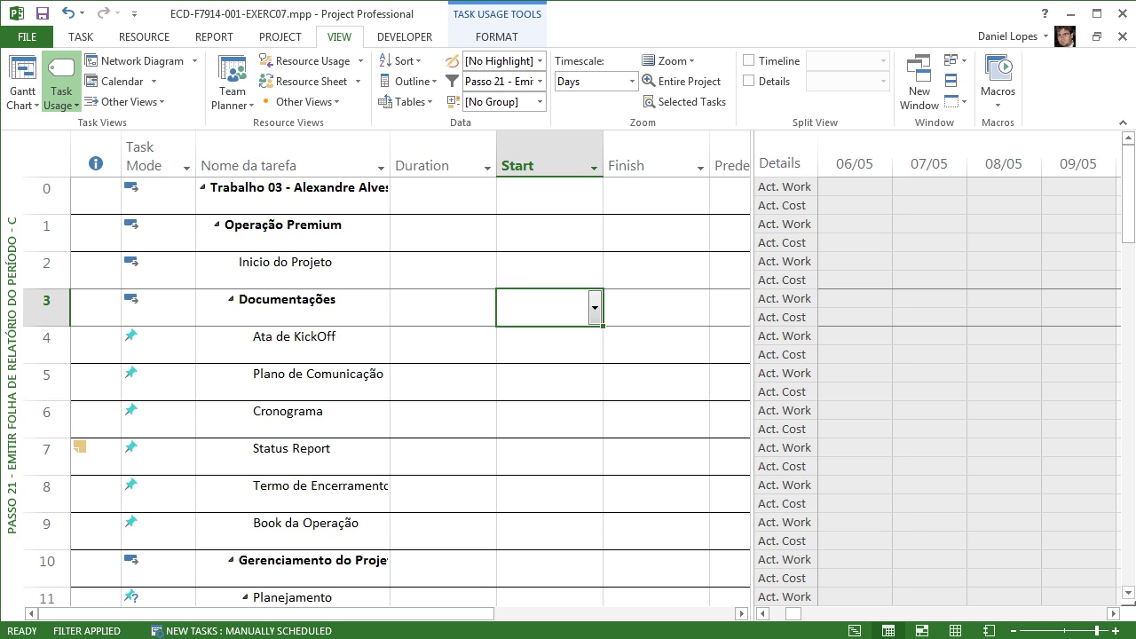
# Switch to the Passo 22 - Controle T view, entering today's date as the meta
pyautogui.rightClick(10, 375)
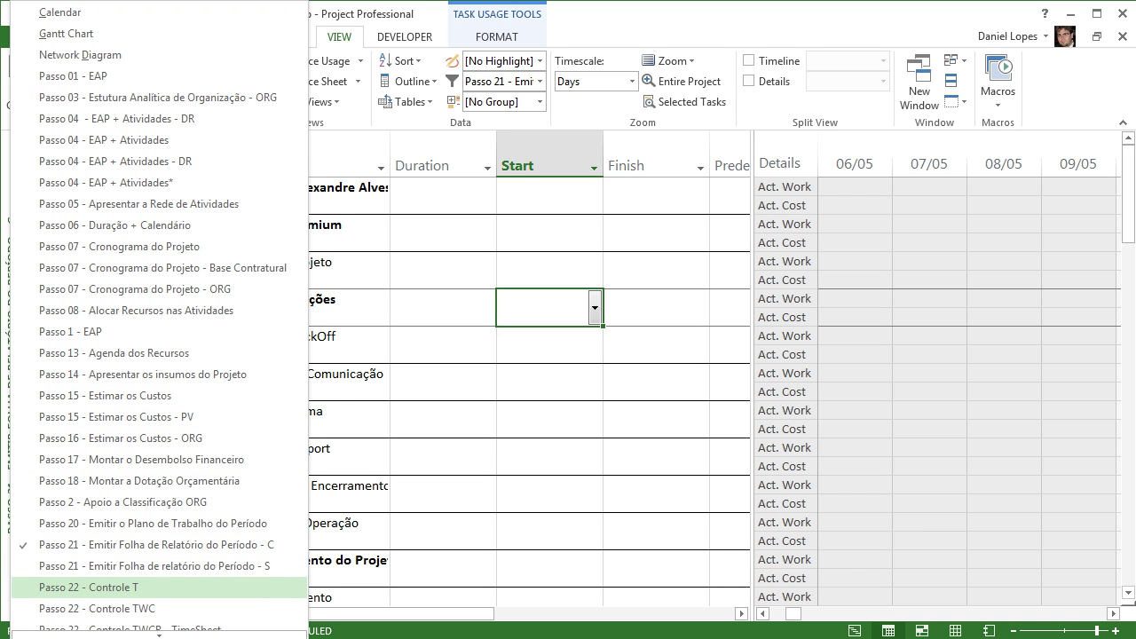
pyautogui.click(89, 586)
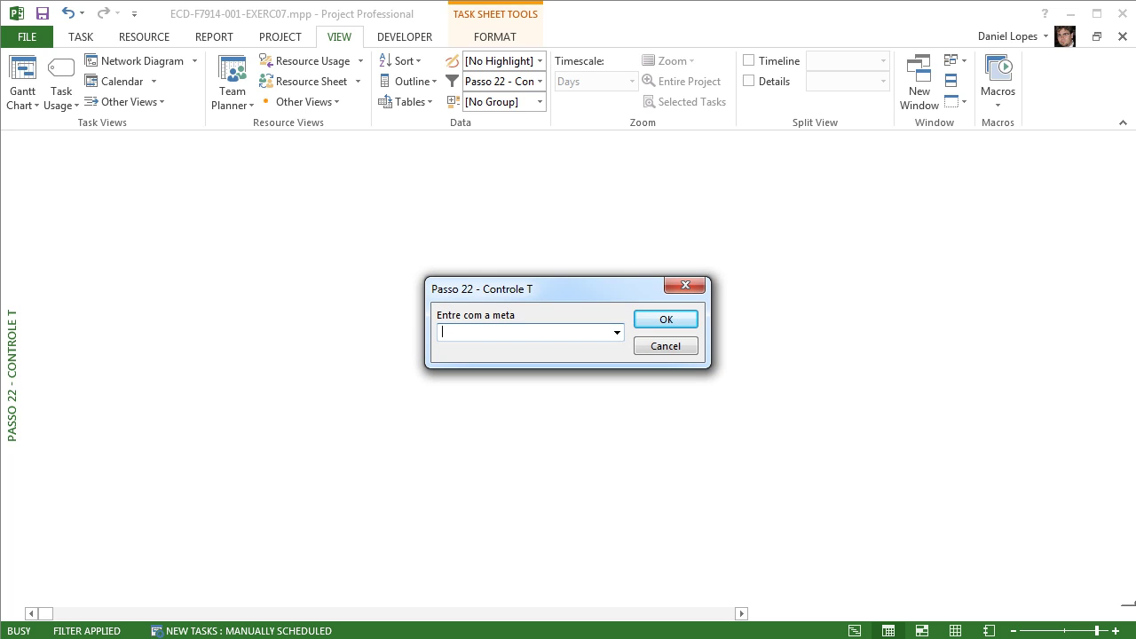
pyautogui.click(617, 332)
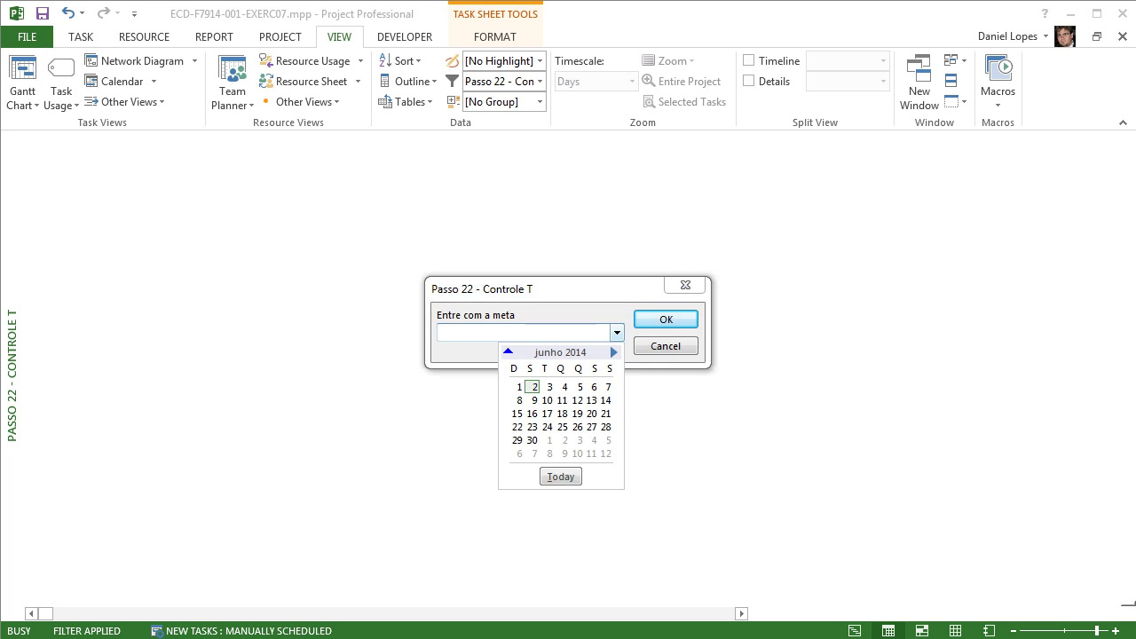
pyautogui.click(561, 476)
pyautogui.press('Return')
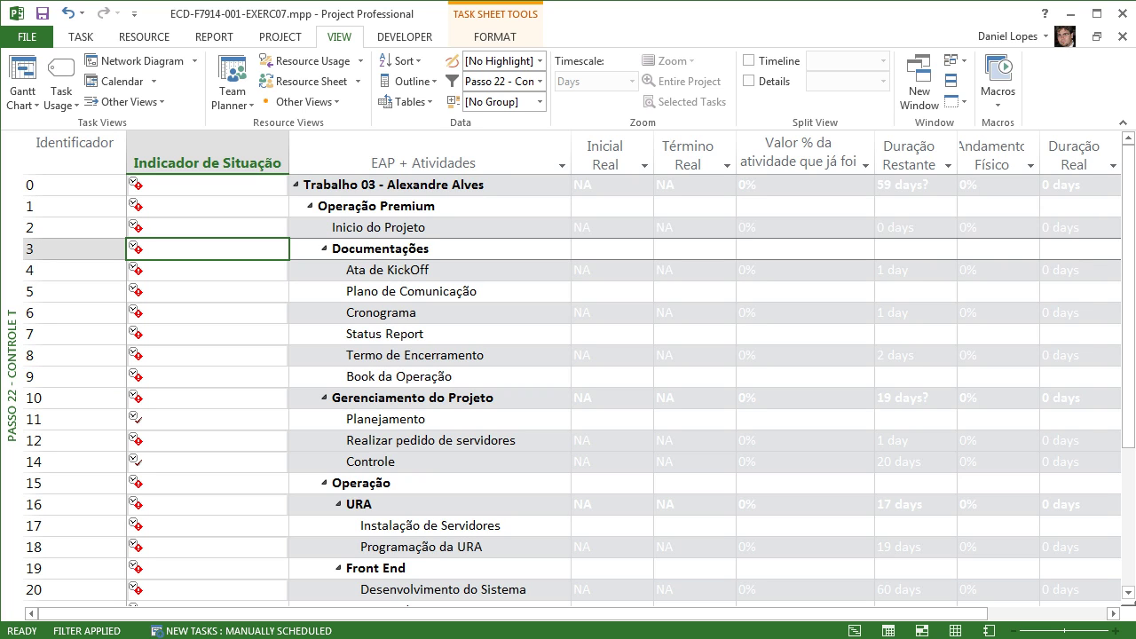
# Look through the available step 22 and step 23 views without switching from Passo 22 - Controle T
pyautogui.rightClick(12, 355)
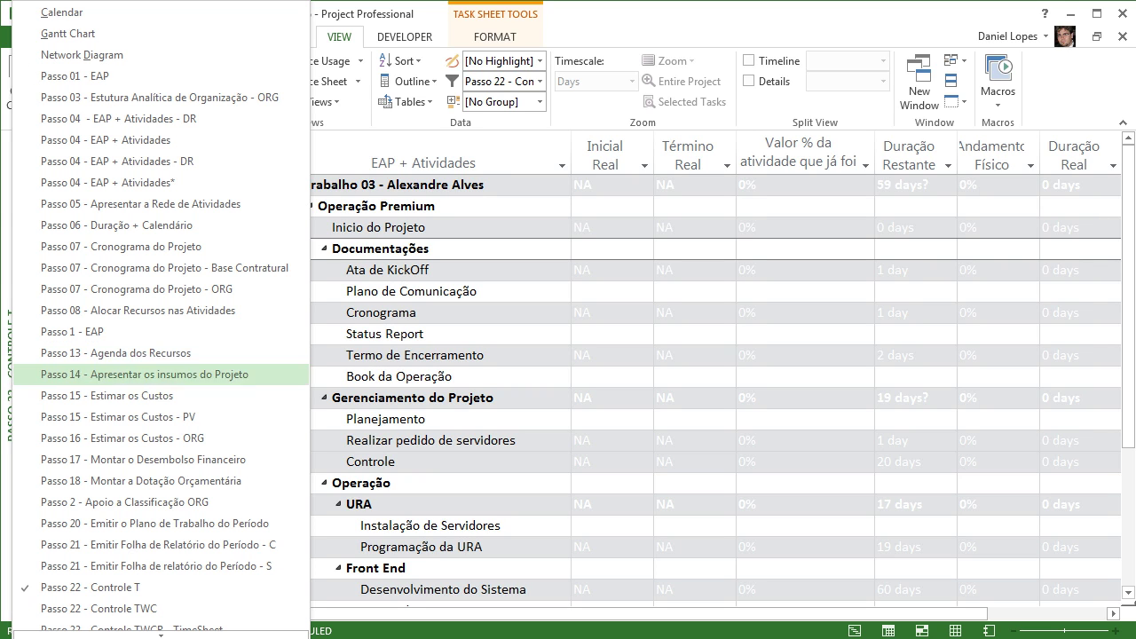
pyautogui.press('Down')
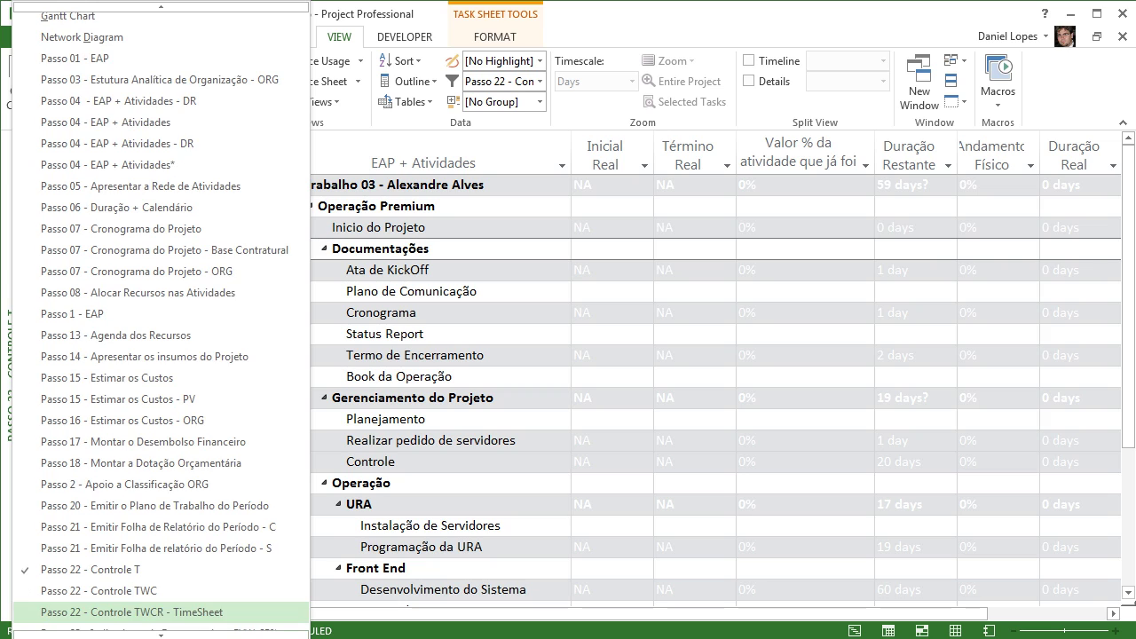
pyautogui.press('Down')
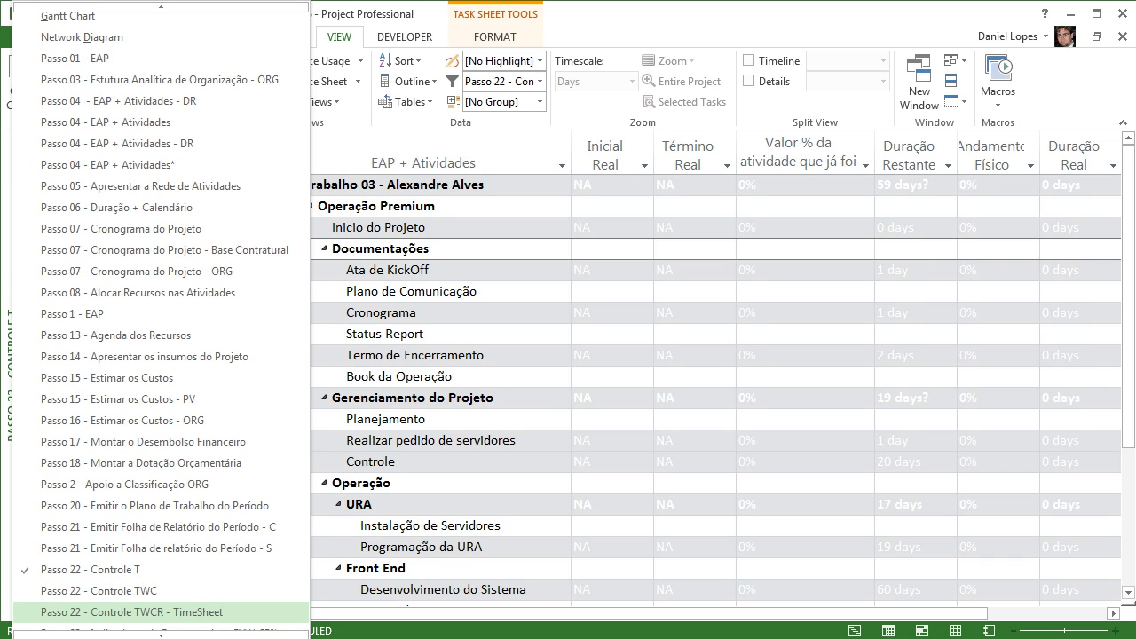
pyautogui.press('Up')
pyautogui.press('Up')
pyautogui.press('Up')
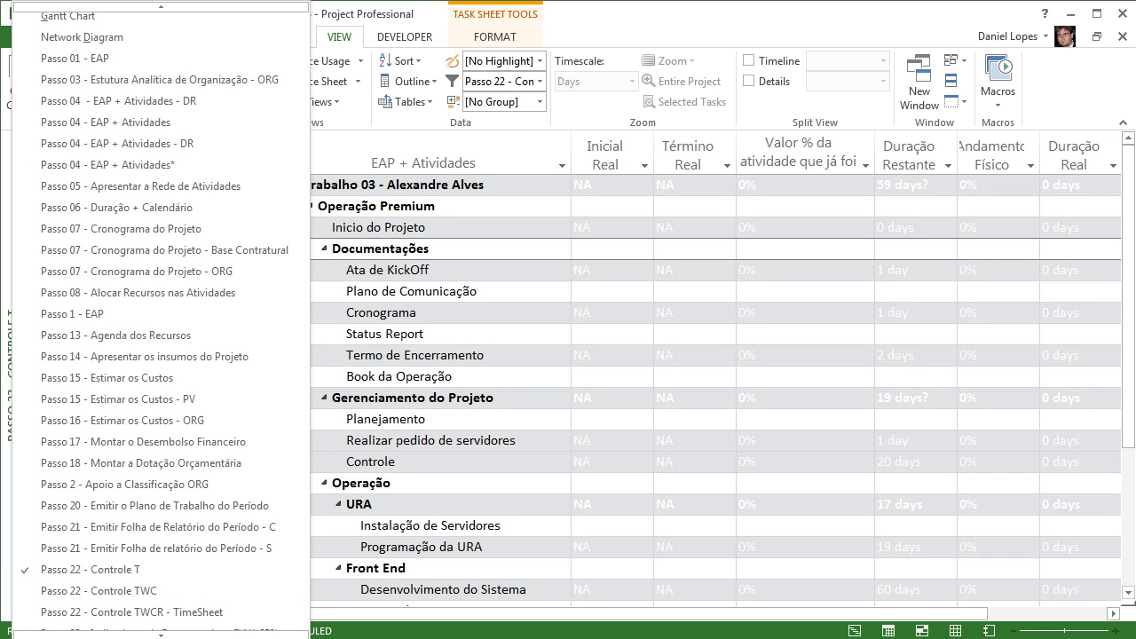
pyautogui.press('Escape')
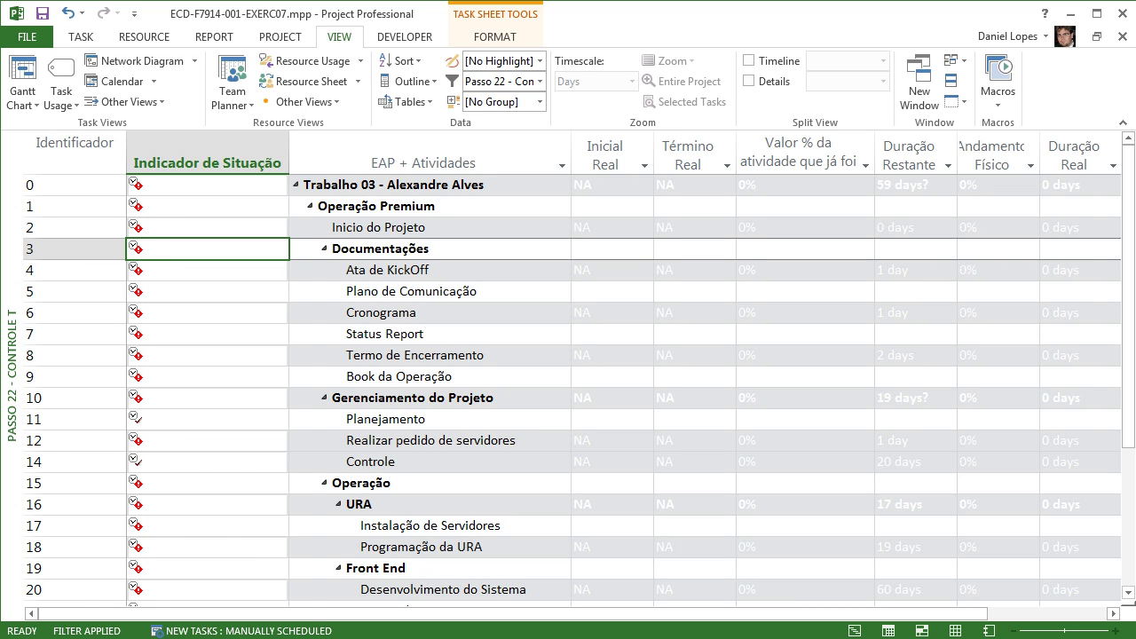
pyautogui.click(124, 101)
pyautogui.scroll(-2, 162, 533)
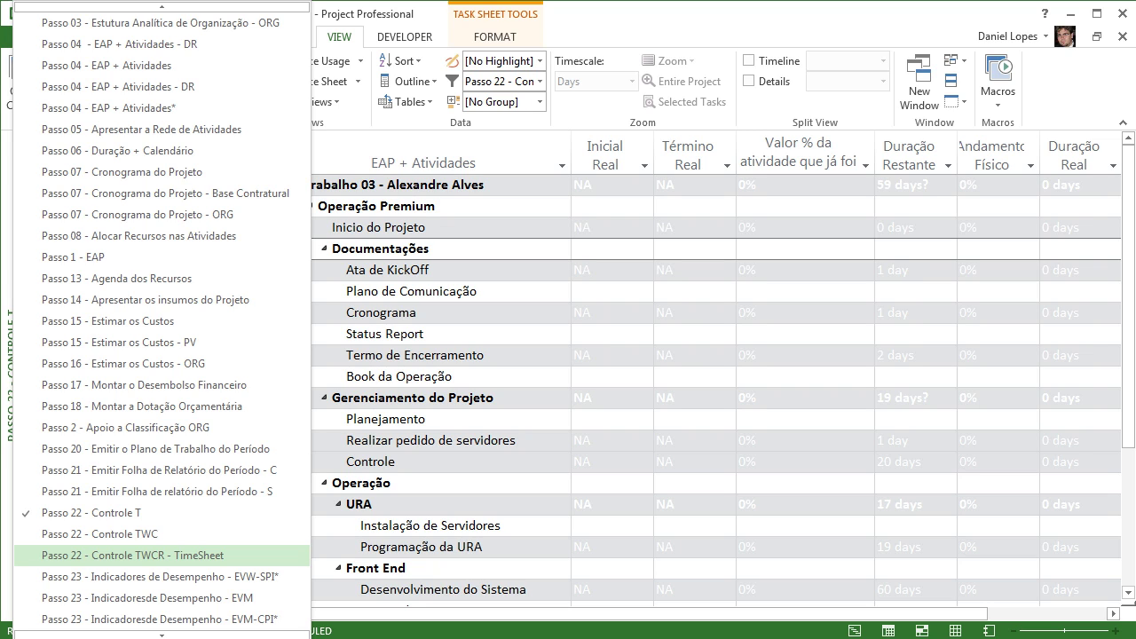
pyautogui.press('Escape')
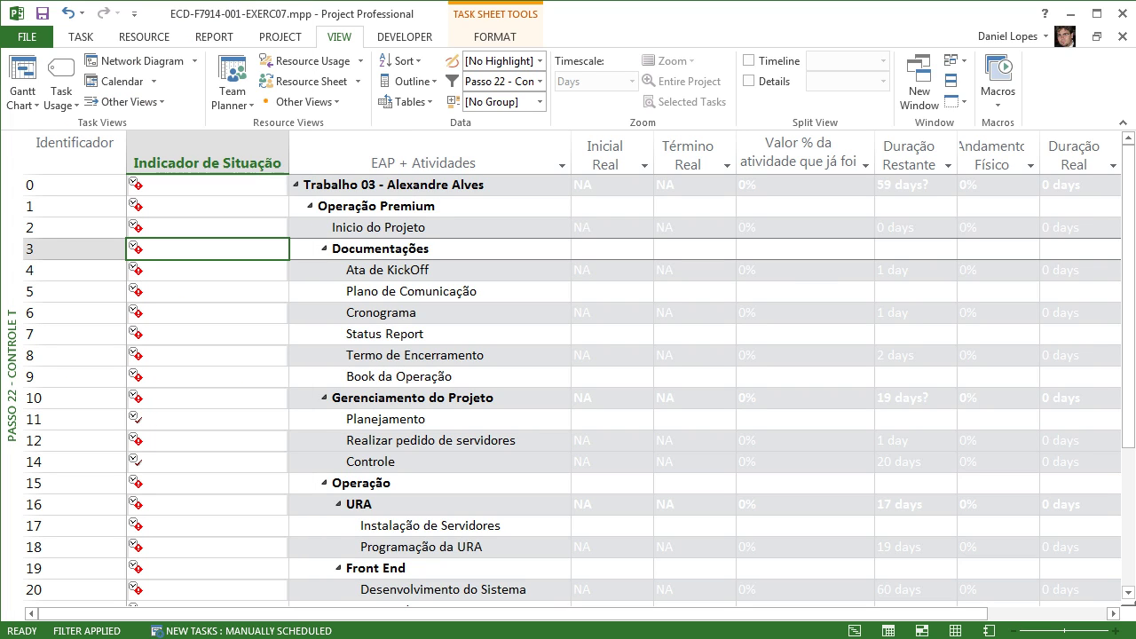
# Examine the project's schedule and calculation options, including whether updating task status updates resource status, and leave them without saving changes
pyautogui.moveTo(513, 614); pyautogui.dragTo(631, 614)
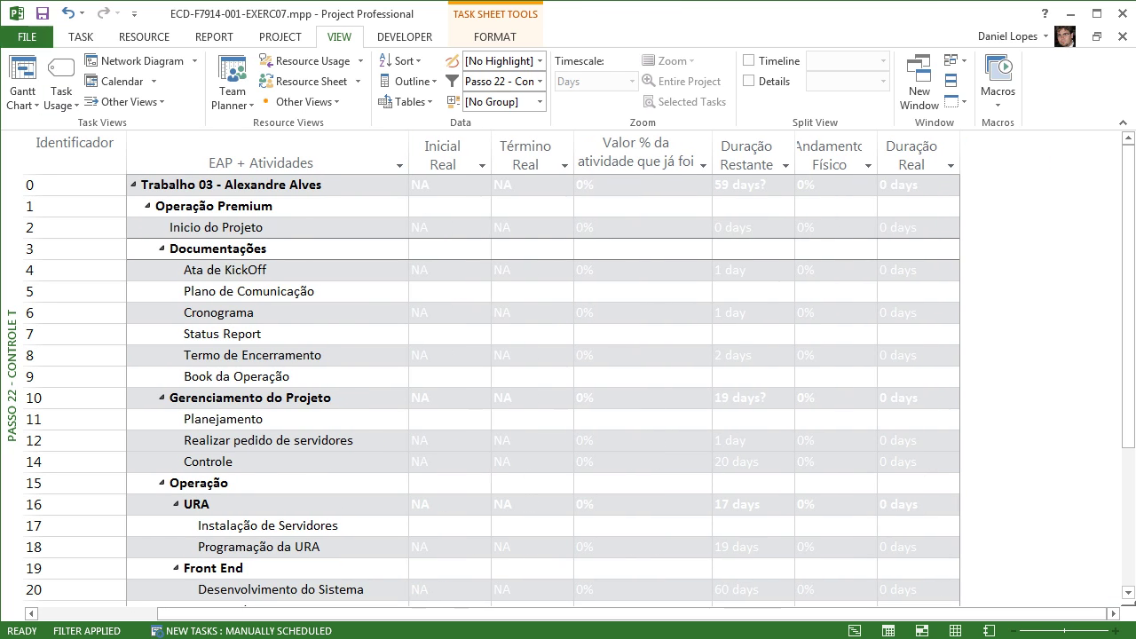
pyautogui.click(27, 38)
pyautogui.click(42, 436)
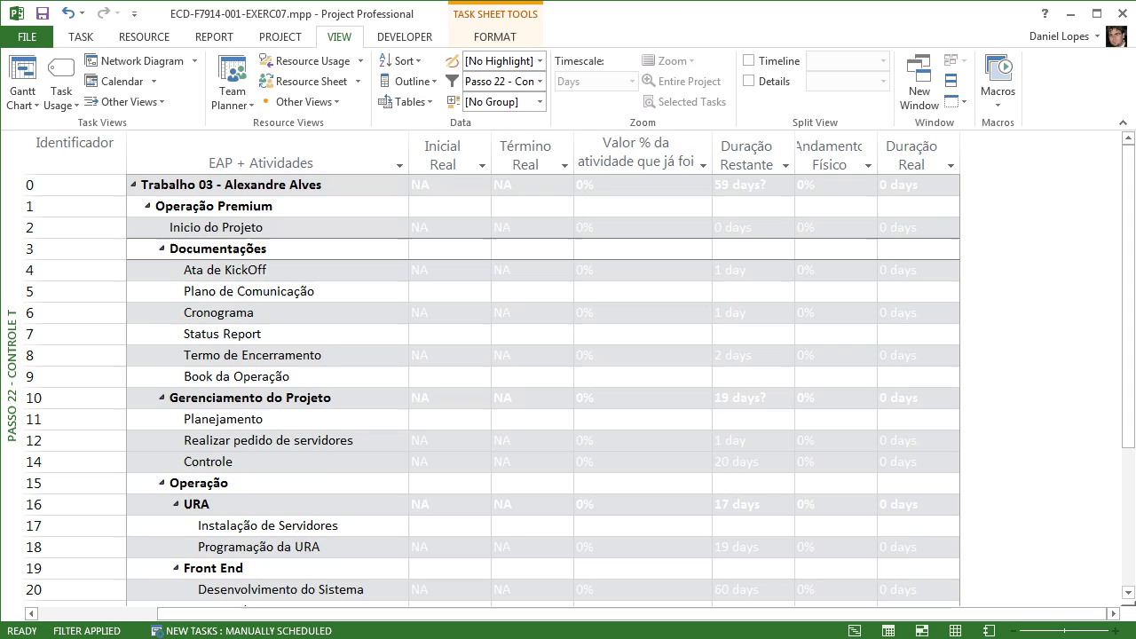
pyautogui.click(206, 94)
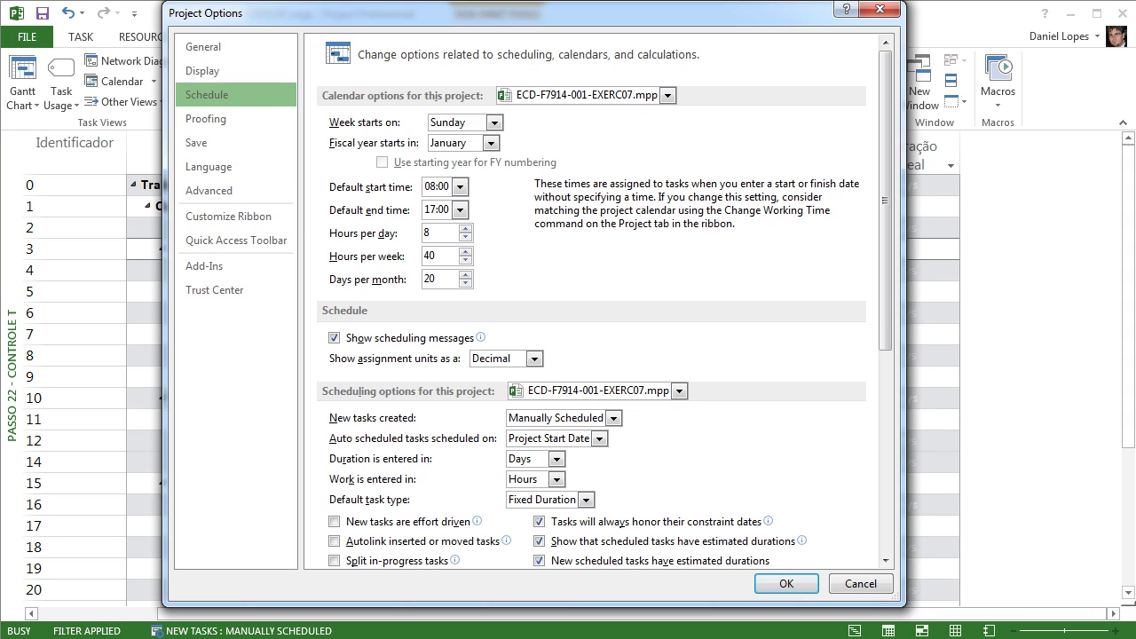
pyautogui.scroll(-5, 591, 301)
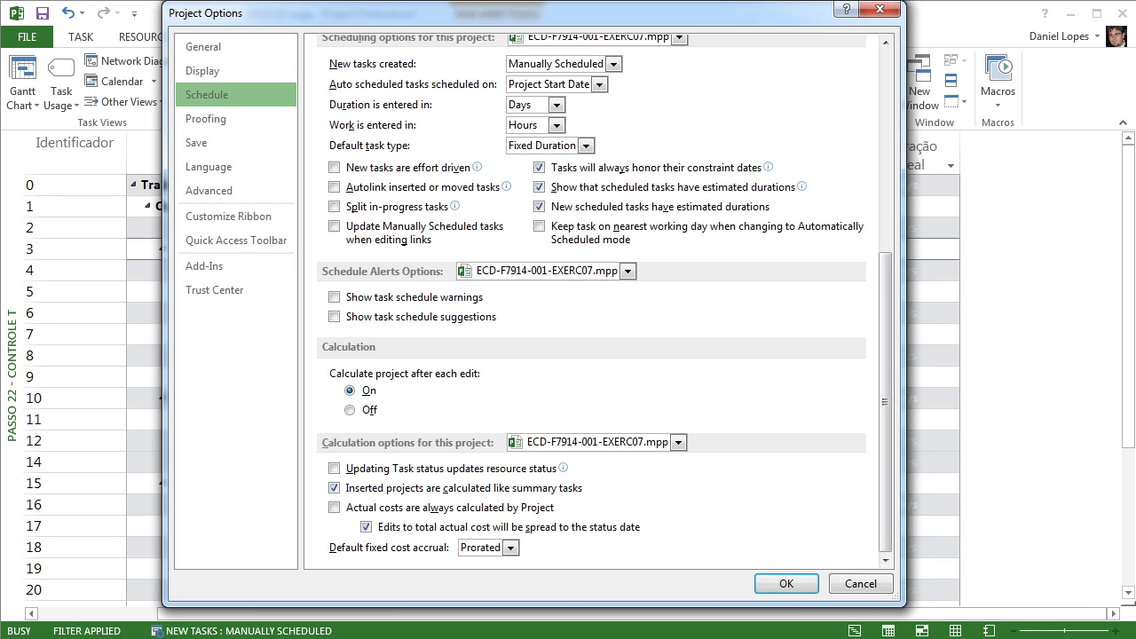
pyautogui.click(335, 468)
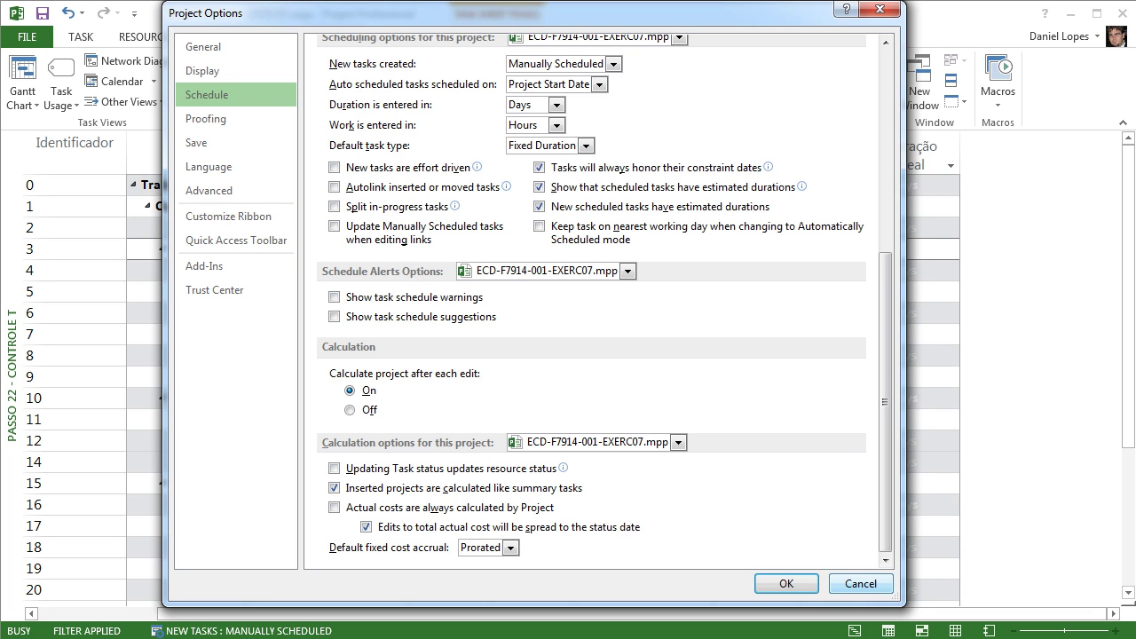
pyautogui.press('Return')
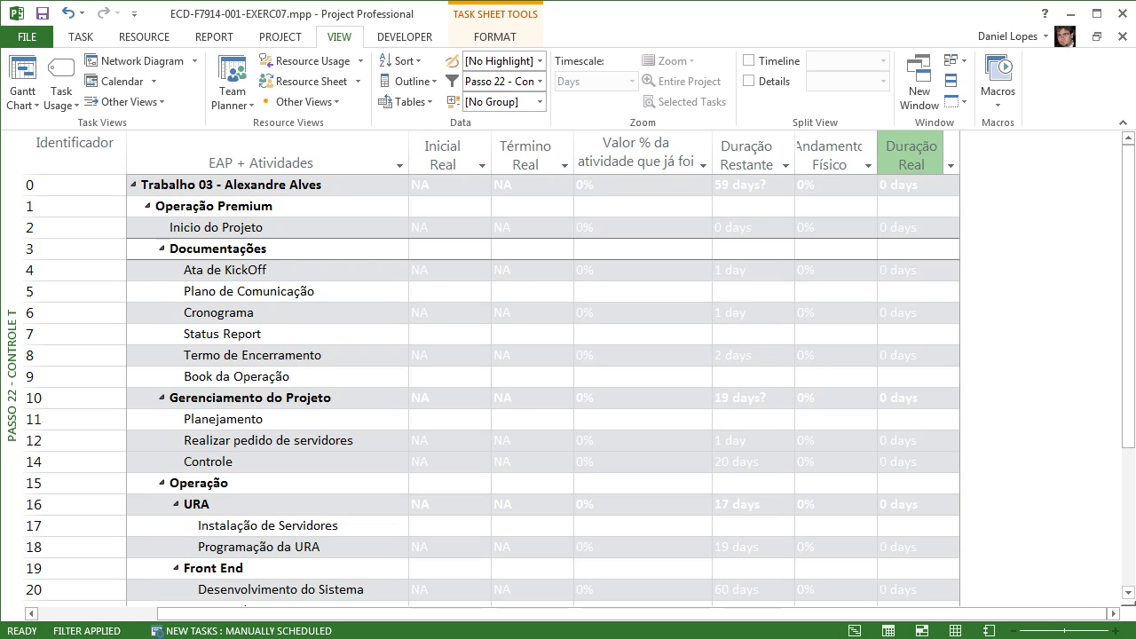
# Insert the Type column before the Duração Real column in the Controle T table
pyautogui.rightClick(946, 145)
pyautogui.click(985, 268)
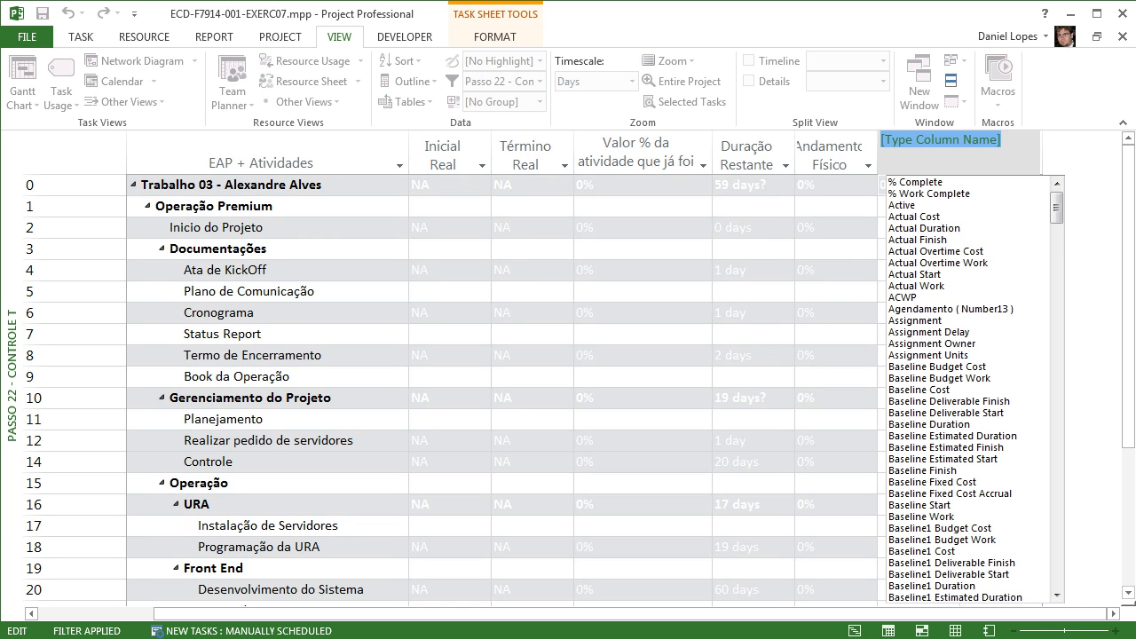
pyautogui.write('type')
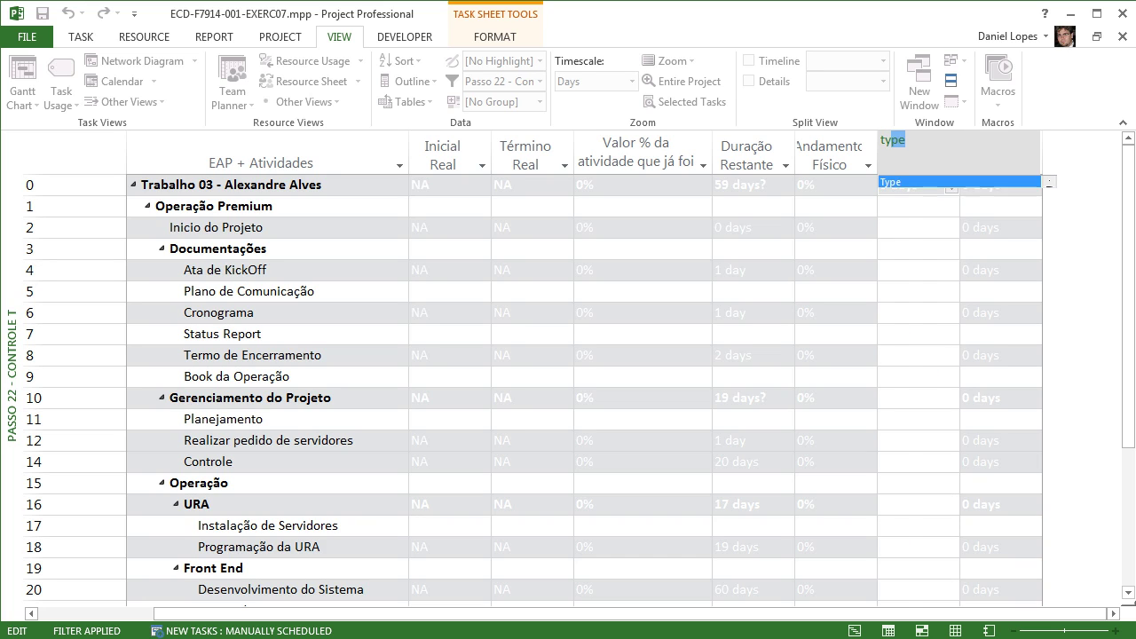
pyautogui.press('Return')
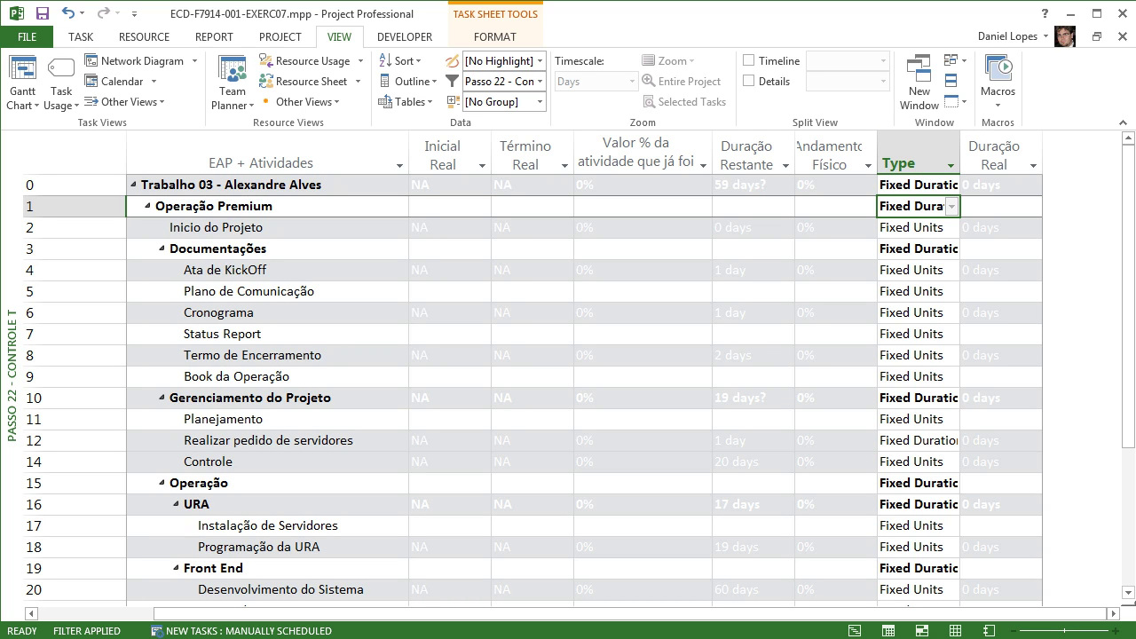
# Check the task types of the summary tasks and activities in the Type column
pyautogui.moveTo(1128, 253); pyautogui.dragTo(1128, 390)
pyautogui.click(918, 377)
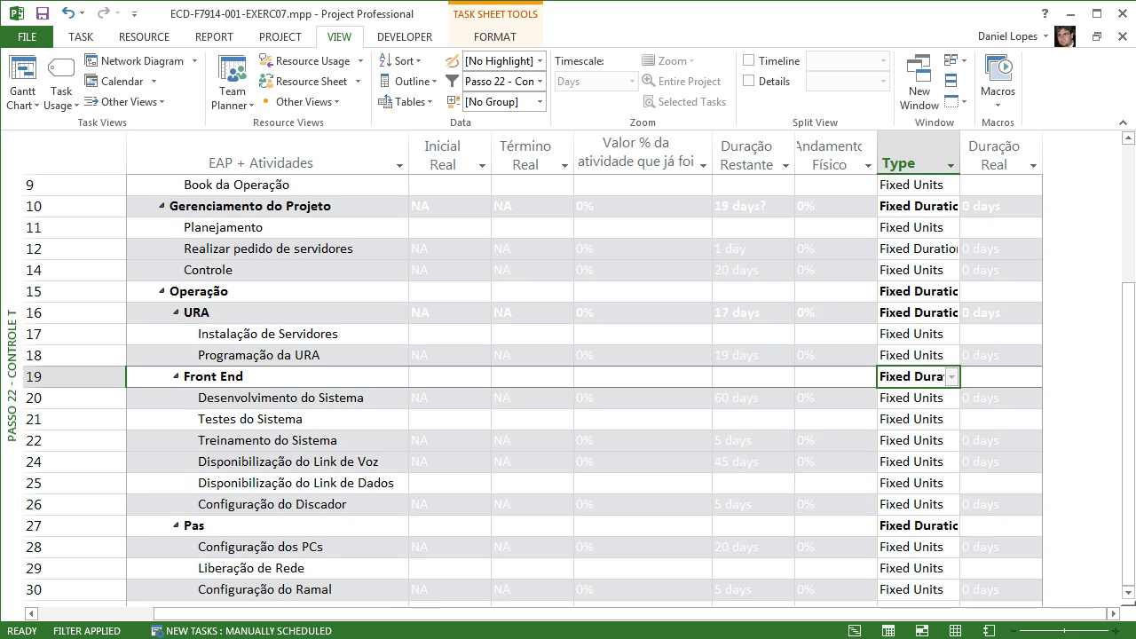
pyautogui.moveTo(1128, 391); pyautogui.dragTo(1128, 251)
pyautogui.click(917, 228)
pyautogui.click(918, 249)
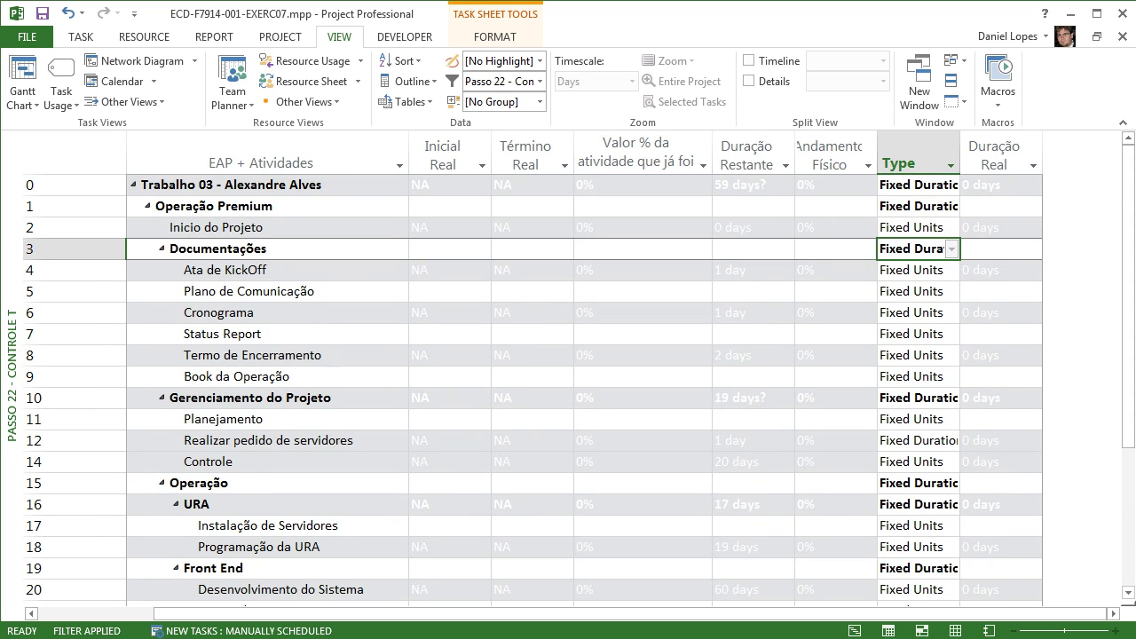
pyautogui.click(917, 292)
# Hide the Type column from the Controle T table
pyautogui.click(914, 153)
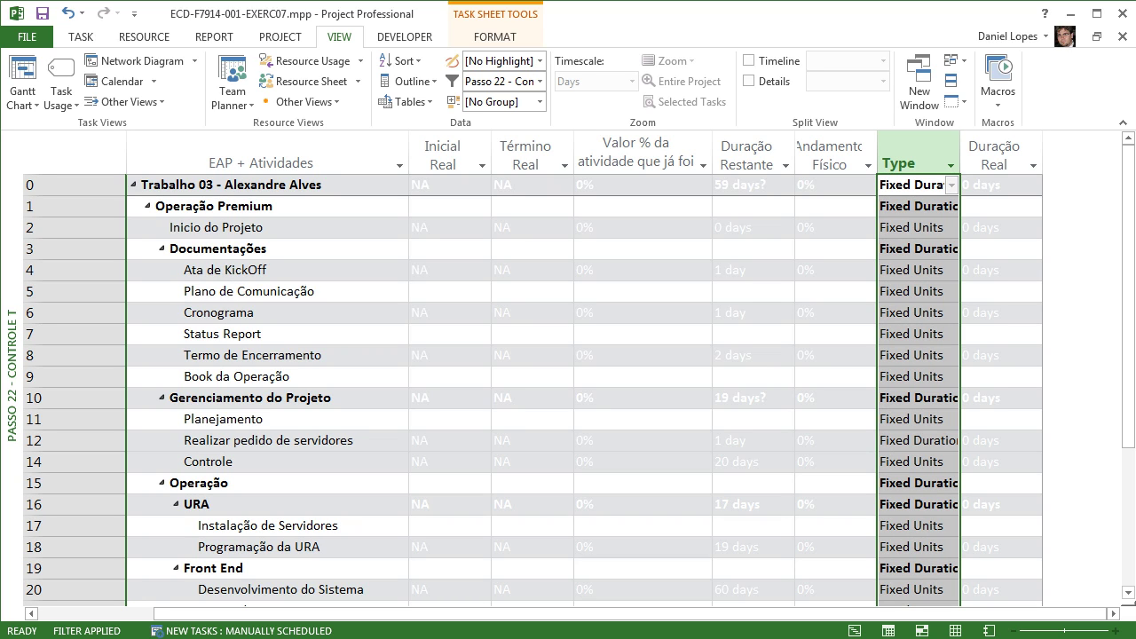
pyautogui.rightClick(914, 162)
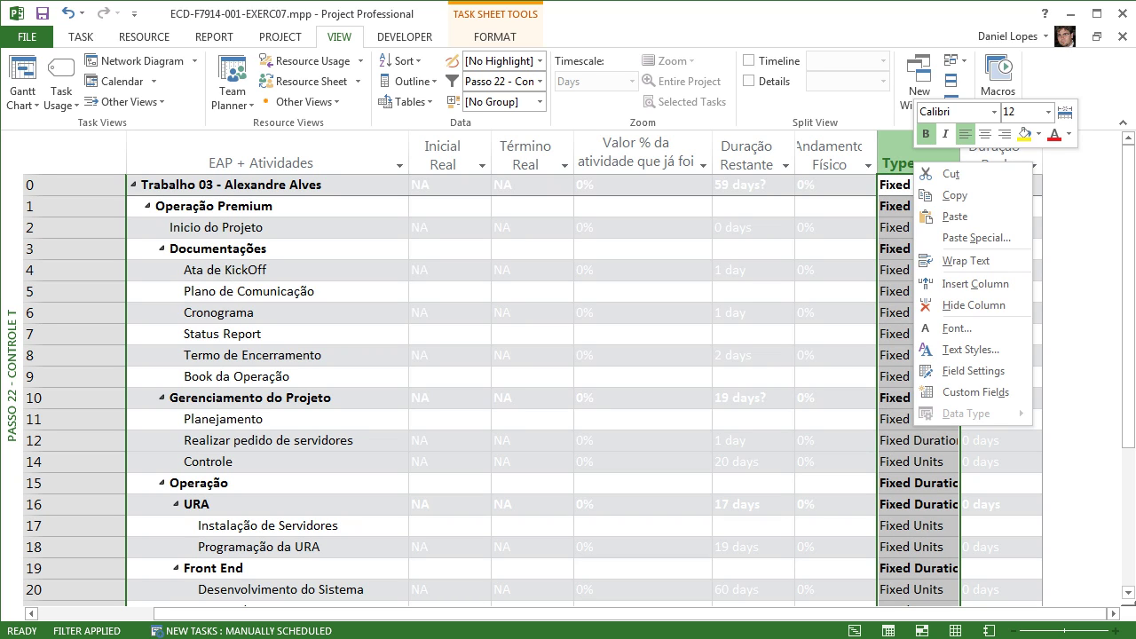
pyautogui.click(974, 305)
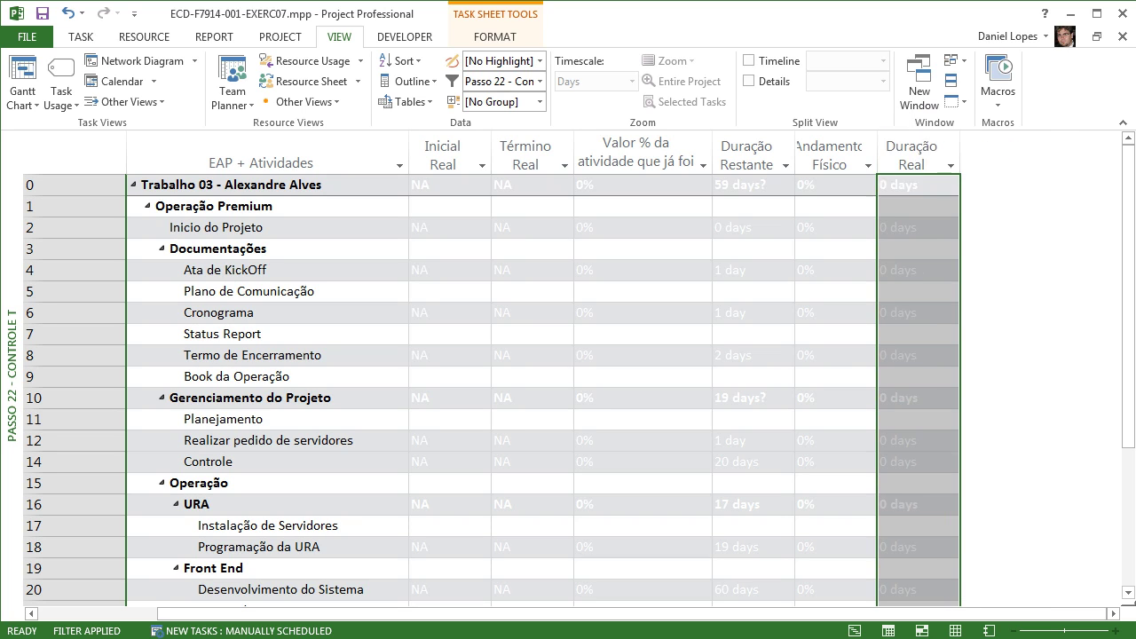
# Set the font of the Inicial Real to Duração Real cells in rows 0 and 2 to the light gray theme color
pyautogui.click(752, 334)
pyautogui.moveTo(444, 184); pyautogui.dragTo(918, 184)
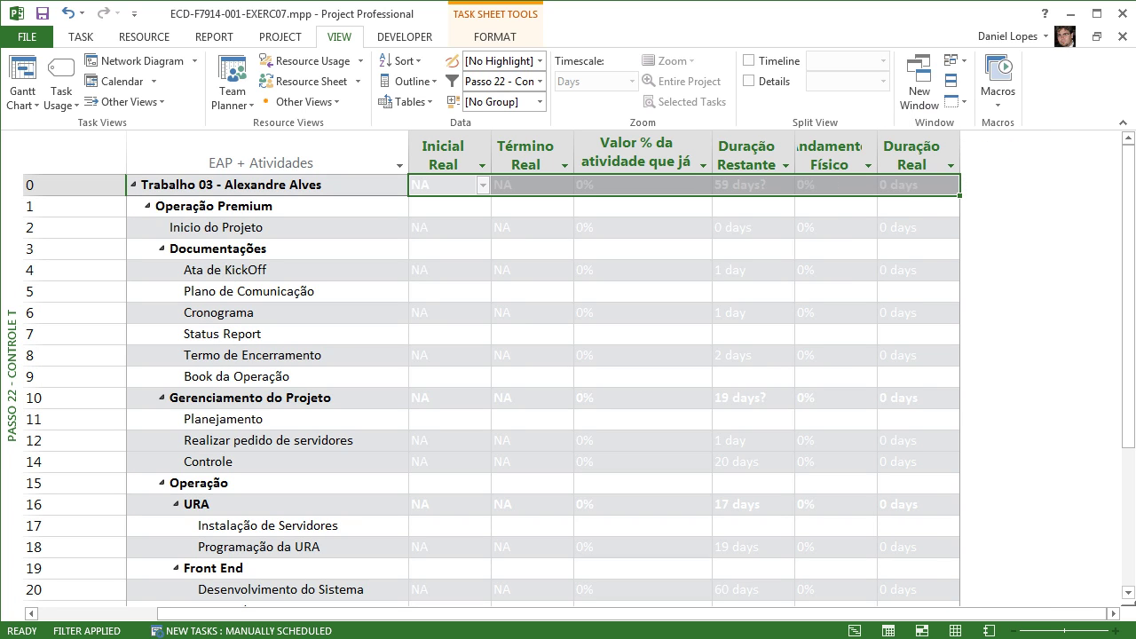
pyautogui.click(81, 37)
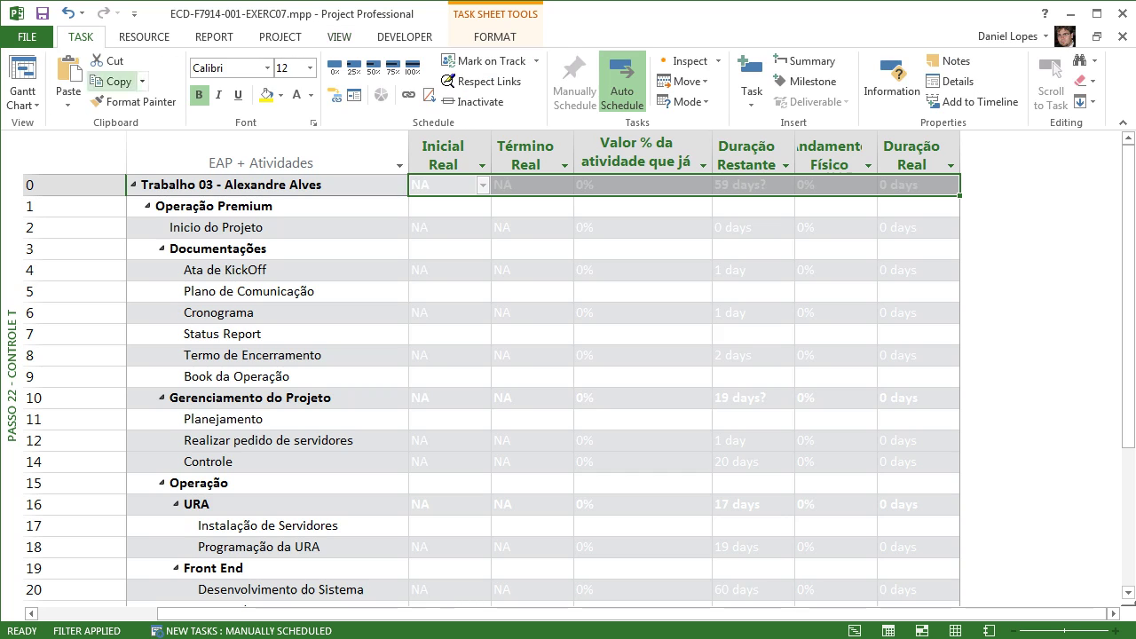
pyautogui.click(311, 95)
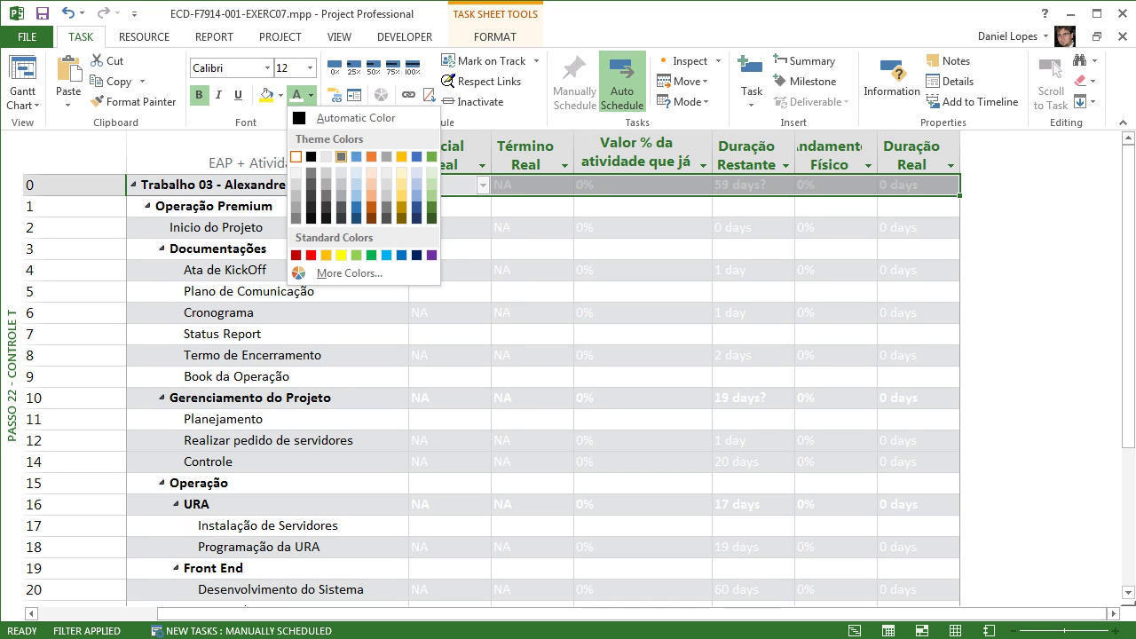
pyautogui.click(325, 156)
pyautogui.click(532, 291)
pyautogui.moveTo(448, 227); pyautogui.dragTo(918, 230)
pyautogui.click(296, 95)
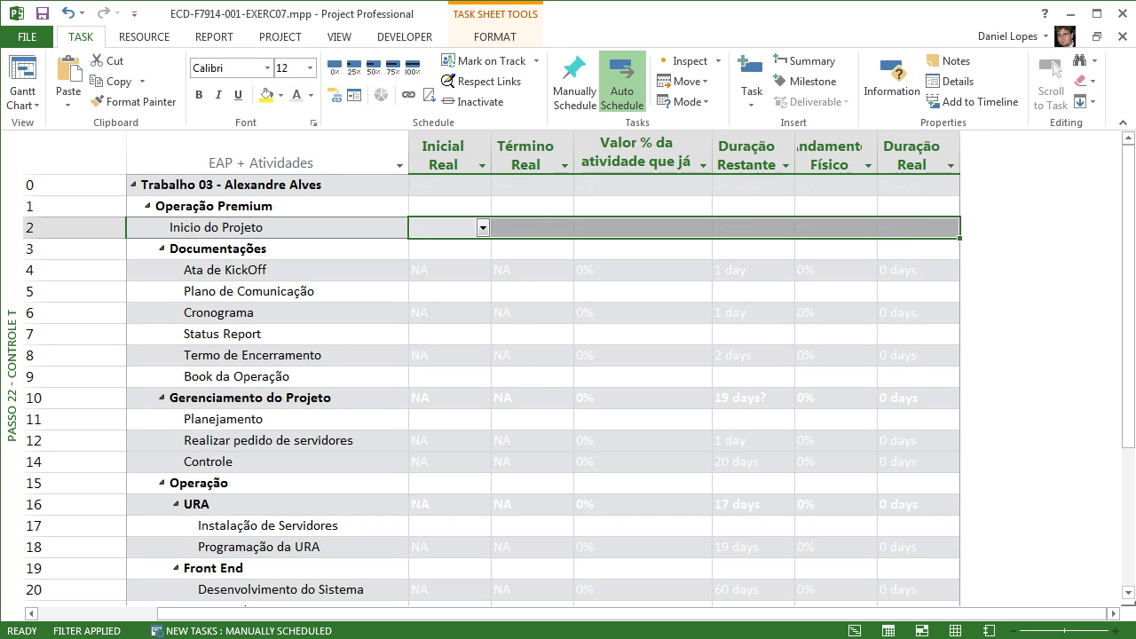
# Apply the light gray font color to the Inicial Real to Duração Real cells in rows 4, 6, 8, 10, 12, 14, 16 and 18
pyautogui.moveTo(449, 269); pyautogui.dragTo(915, 271)
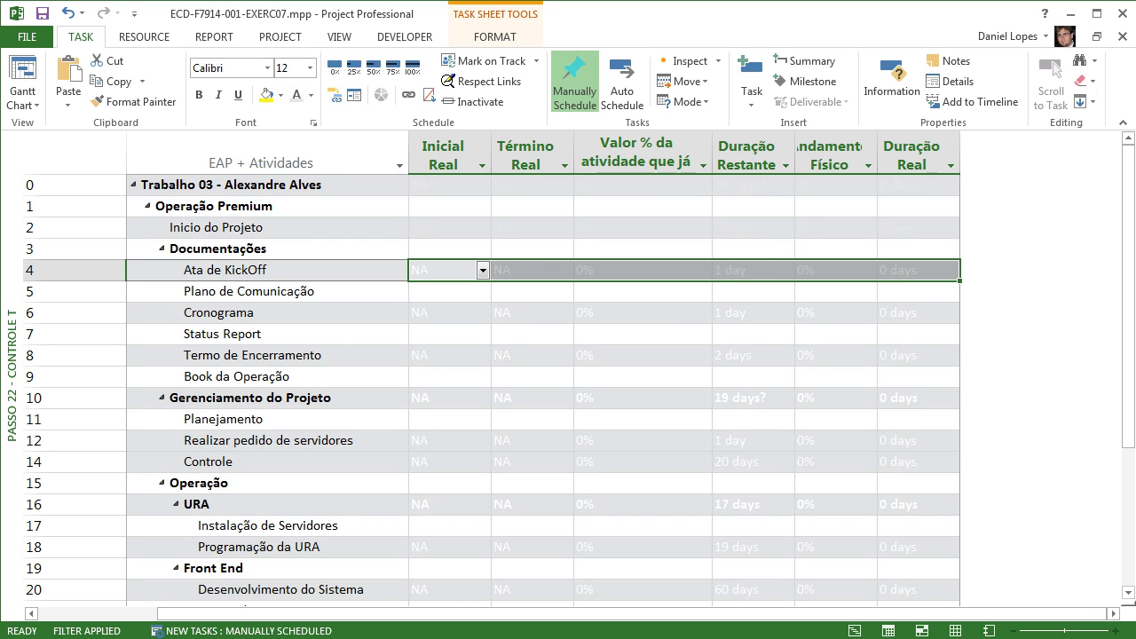
pyautogui.moveTo(449, 313); pyautogui.dragTo(916, 314)
pyautogui.moveTo(449, 355); pyautogui.dragTo(915, 356)
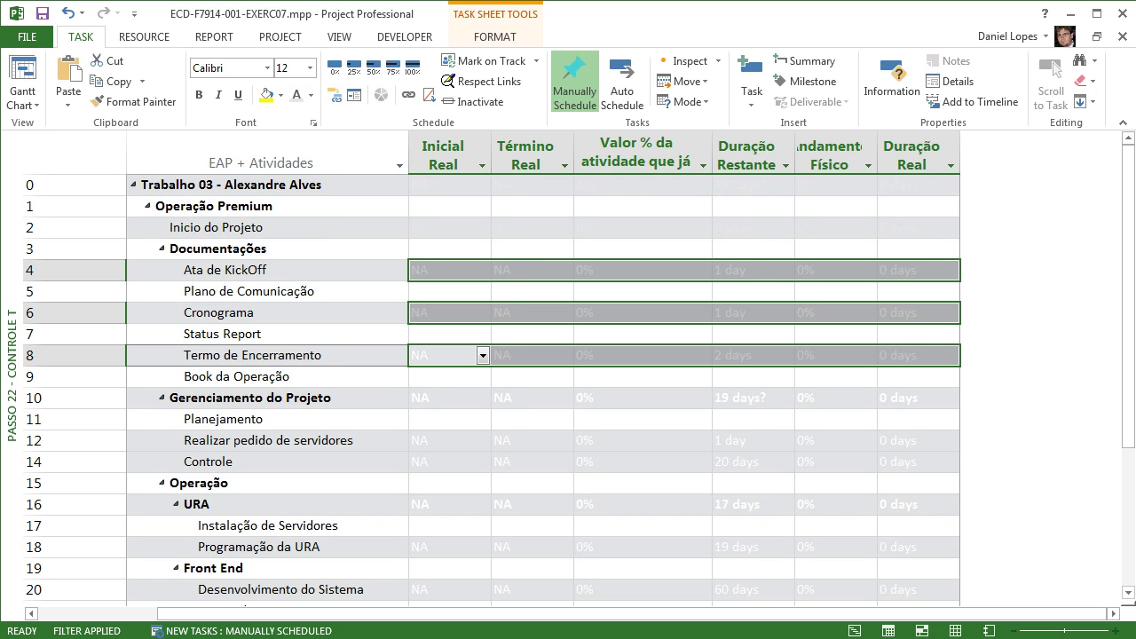
pyautogui.moveTo(449, 398); pyautogui.dragTo(915, 399)
pyautogui.moveTo(449, 440); pyautogui.dragTo(916, 462)
pyautogui.moveTo(449, 504); pyautogui.dragTo(914, 504)
pyautogui.moveTo(448, 547); pyautogui.dragTo(914, 547)
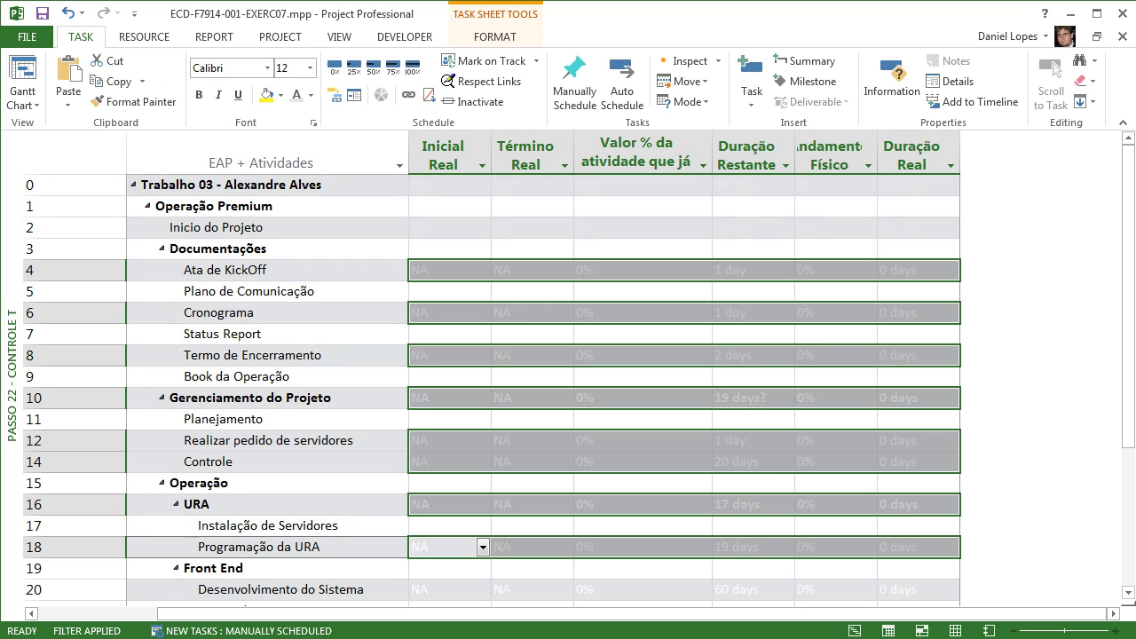
pyautogui.click(296, 95)
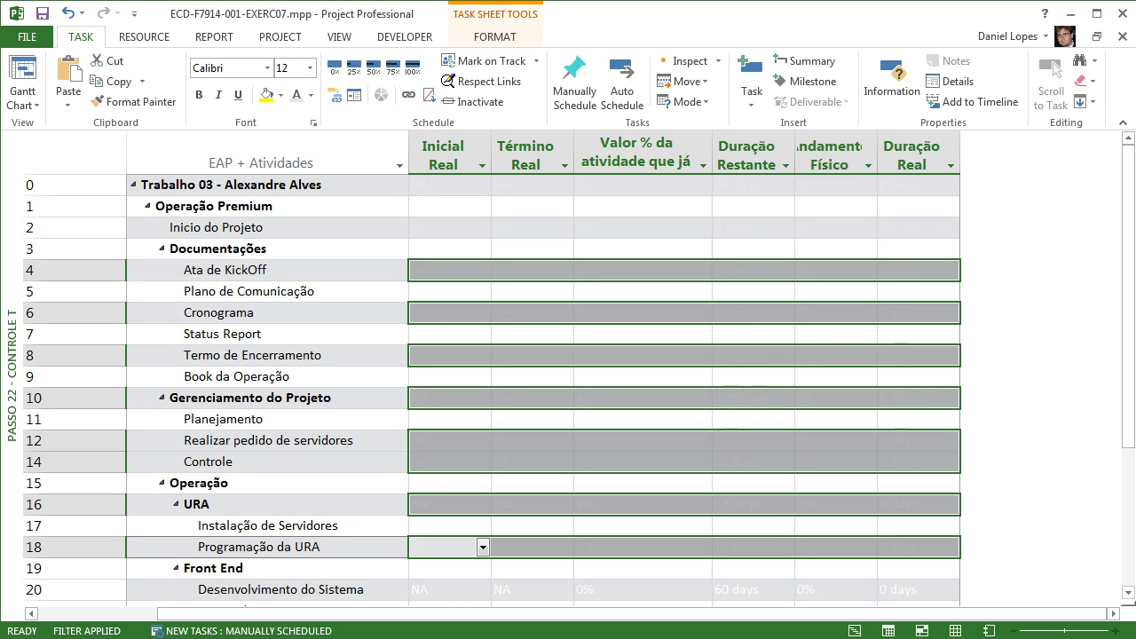
pyautogui.click(635, 229)
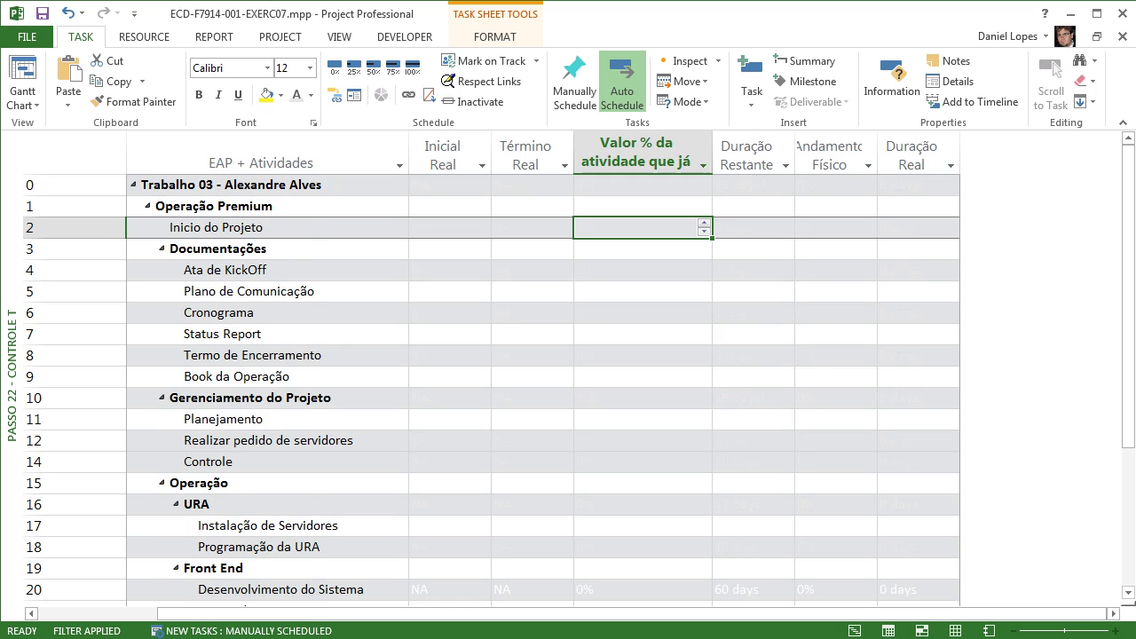
# Open the Passo 22 - Controle TWC view with 2 June 2014 as the goal date and look over its rows
pyautogui.rightClick(14, 318)
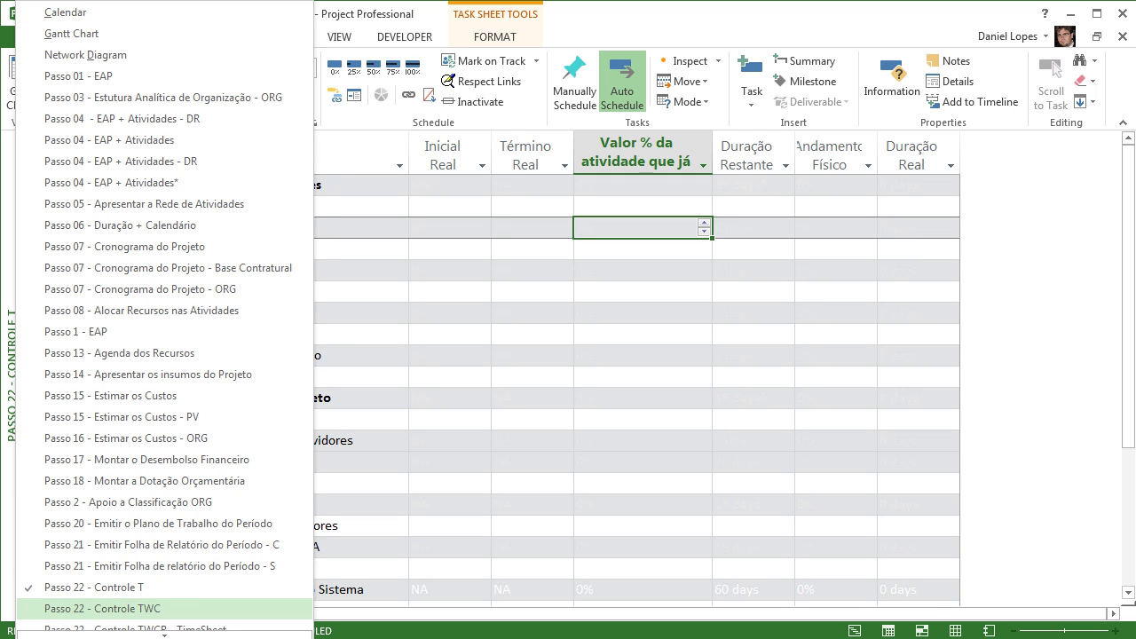
pyautogui.click(102, 608)
pyautogui.click(616, 333)
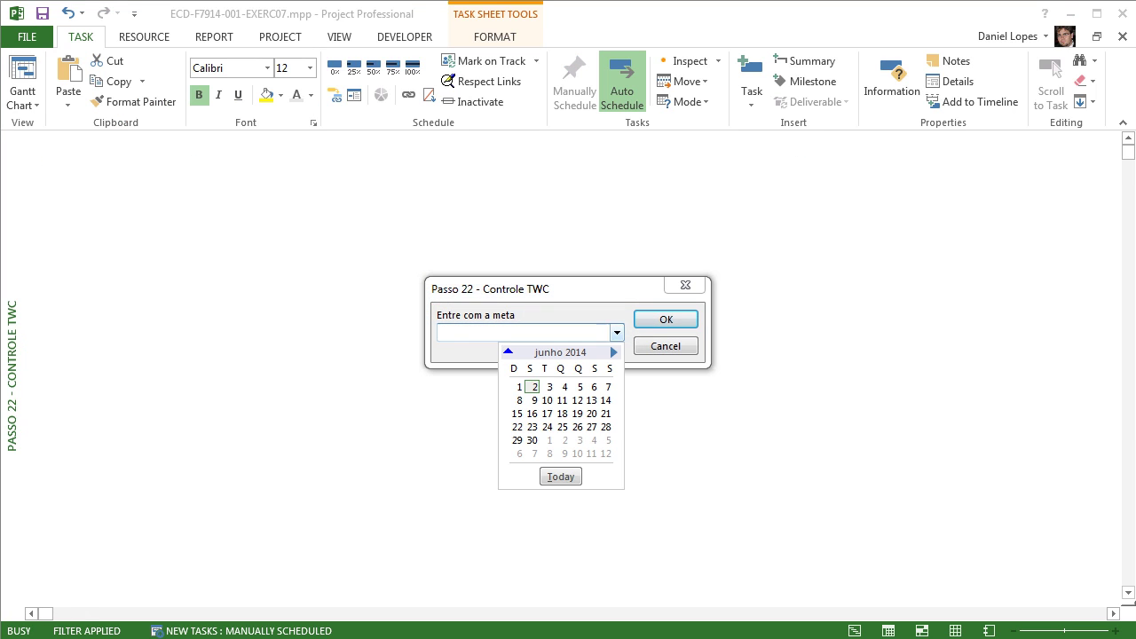
pyautogui.click(534, 387)
pyautogui.click(666, 319)
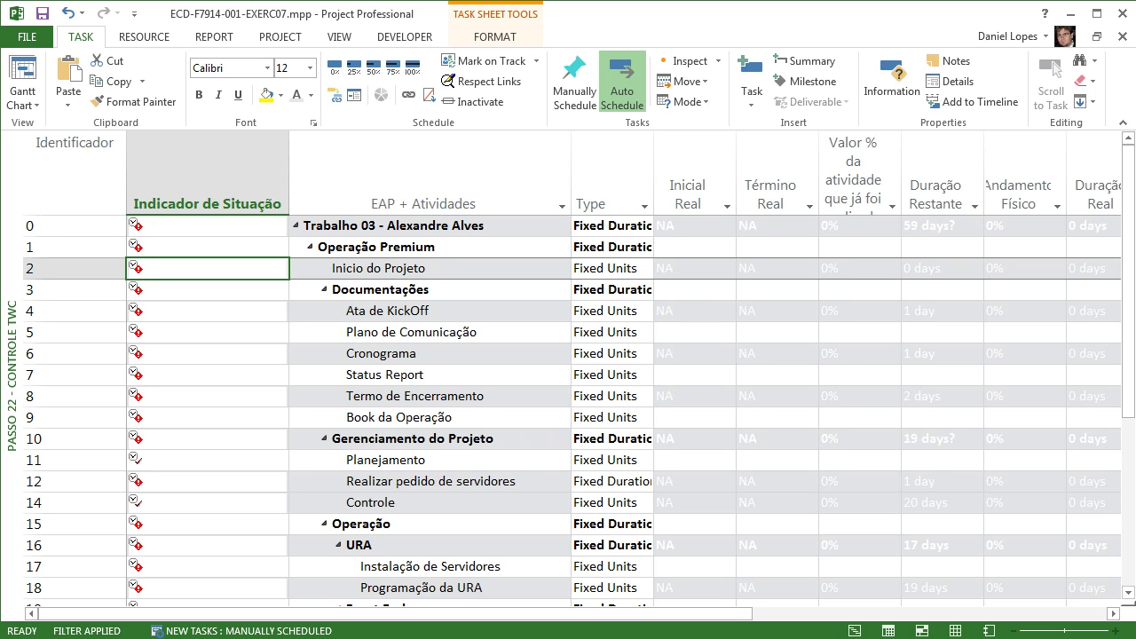
pyautogui.scroll(-2, 577, 409)
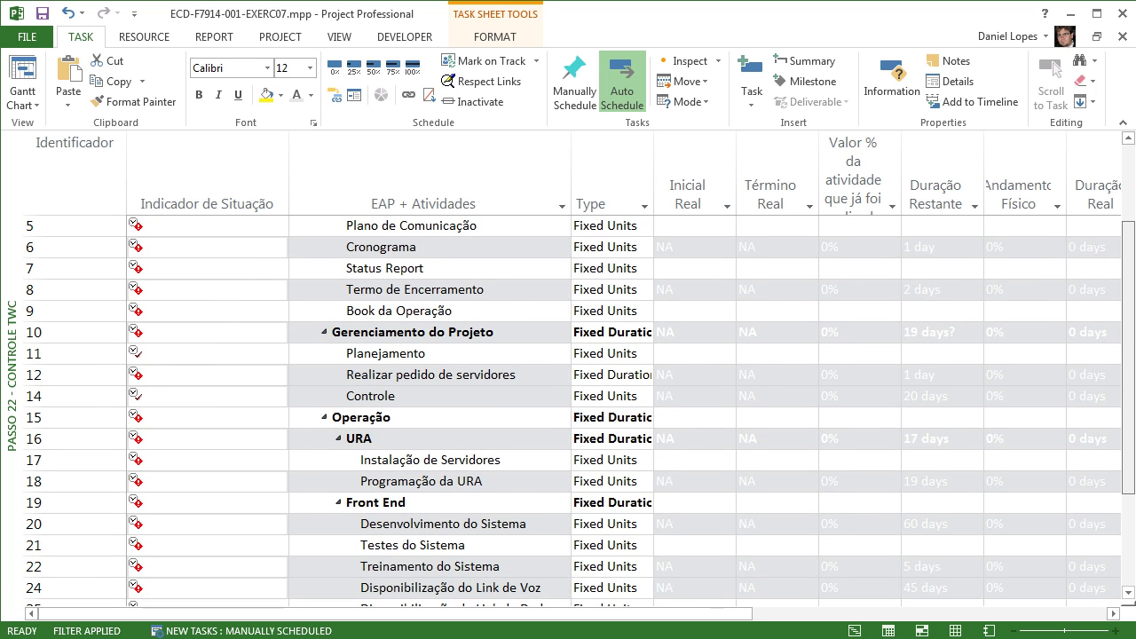
pyautogui.scroll(2, 577, 408)
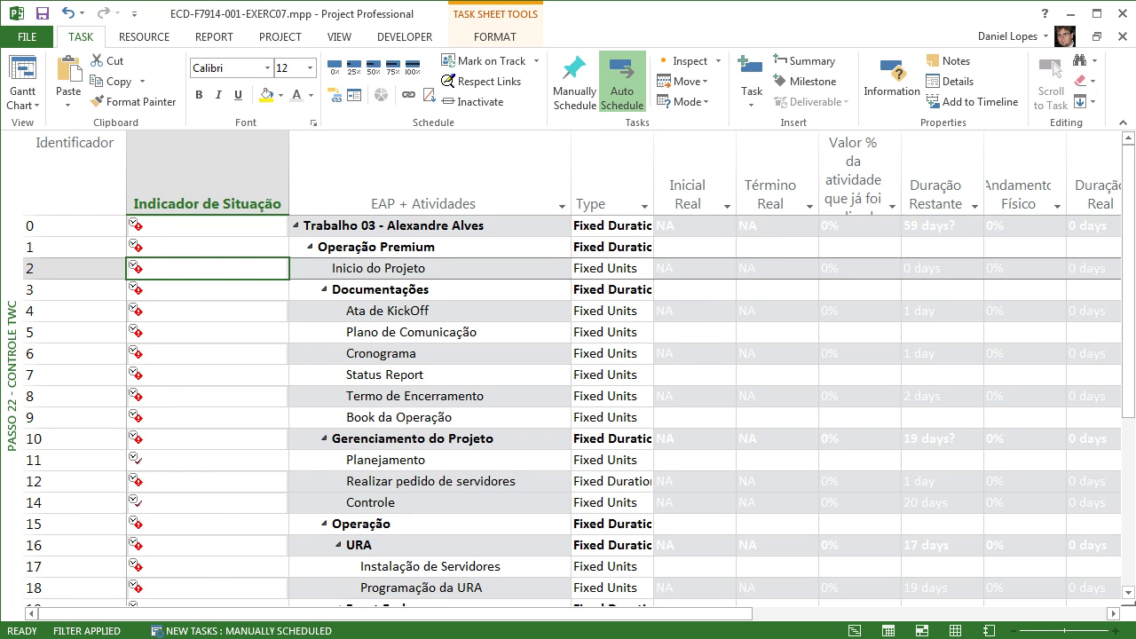
# Return to the Passo 22 - Controle T view, using today's date as the goal
pyautogui.rightClick(11, 373)
pyautogui.click(89, 588)
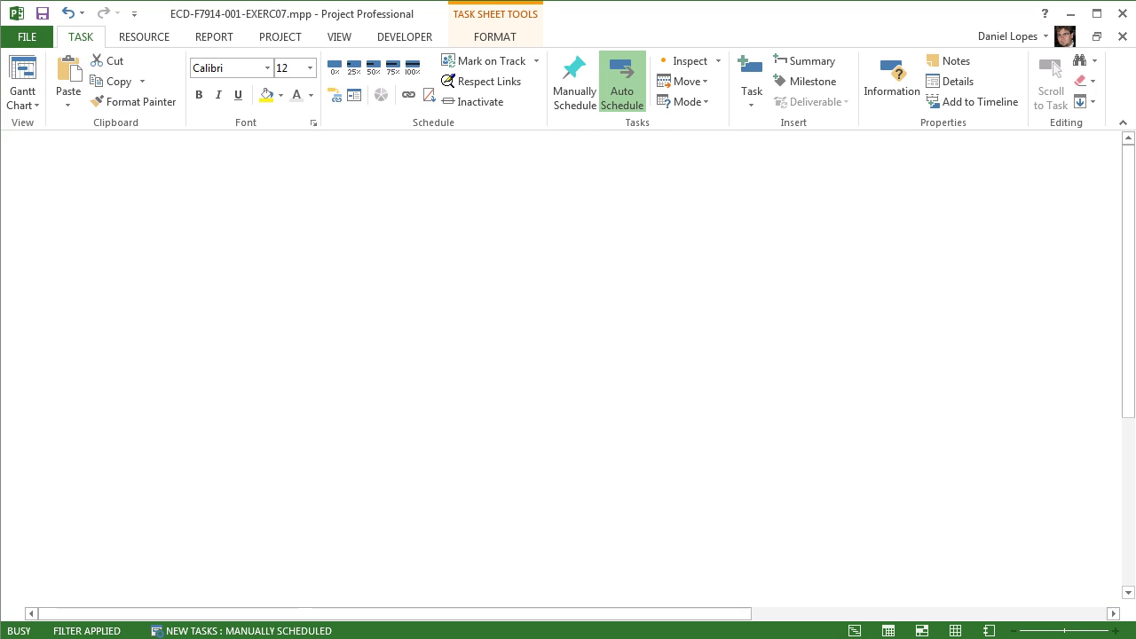
pyautogui.click(617, 332)
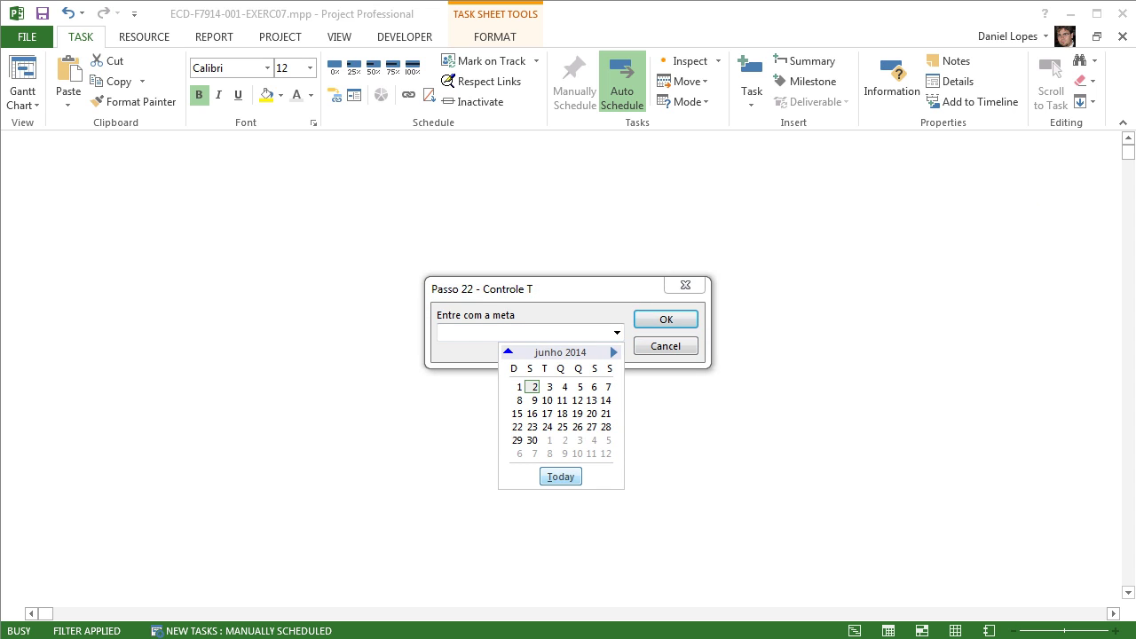
pyautogui.click(561, 476)
pyautogui.press('Return')
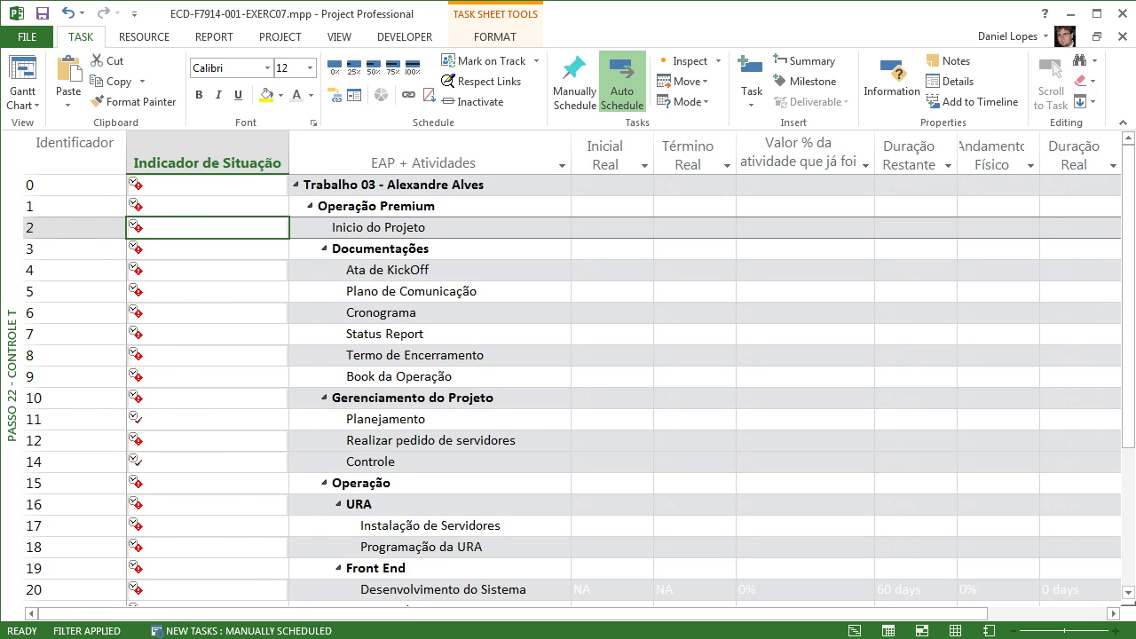
# Show the Passo 22 - Controle TWC view for comparison, dismissing its goal date request
pyautogui.rightClick(12, 391)
pyautogui.click(102, 608)
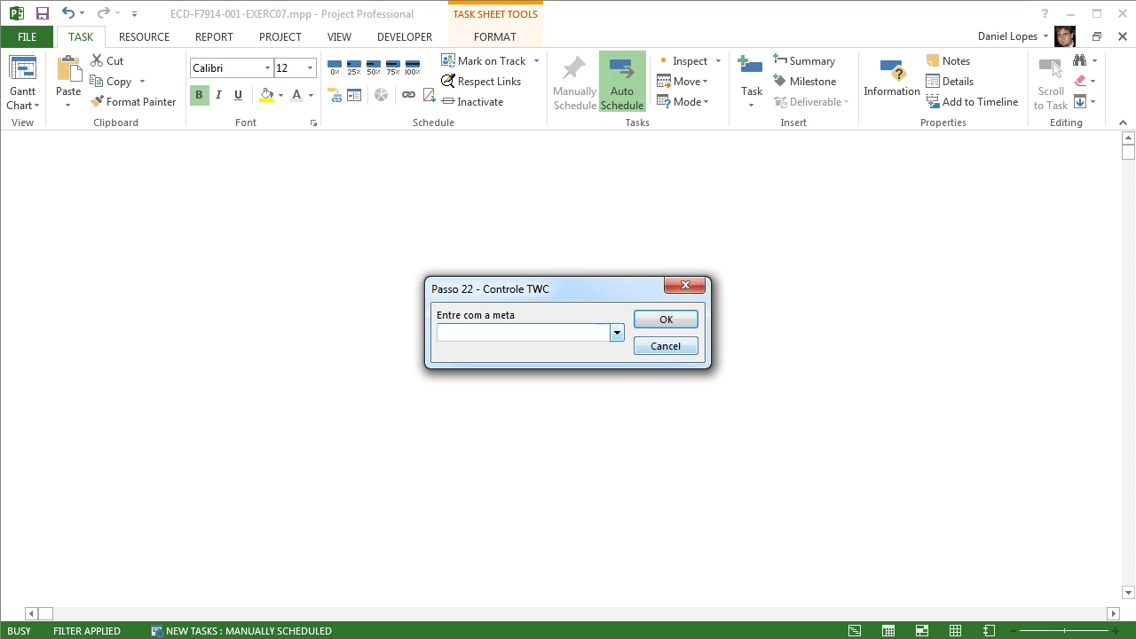
pyautogui.click(616, 332)
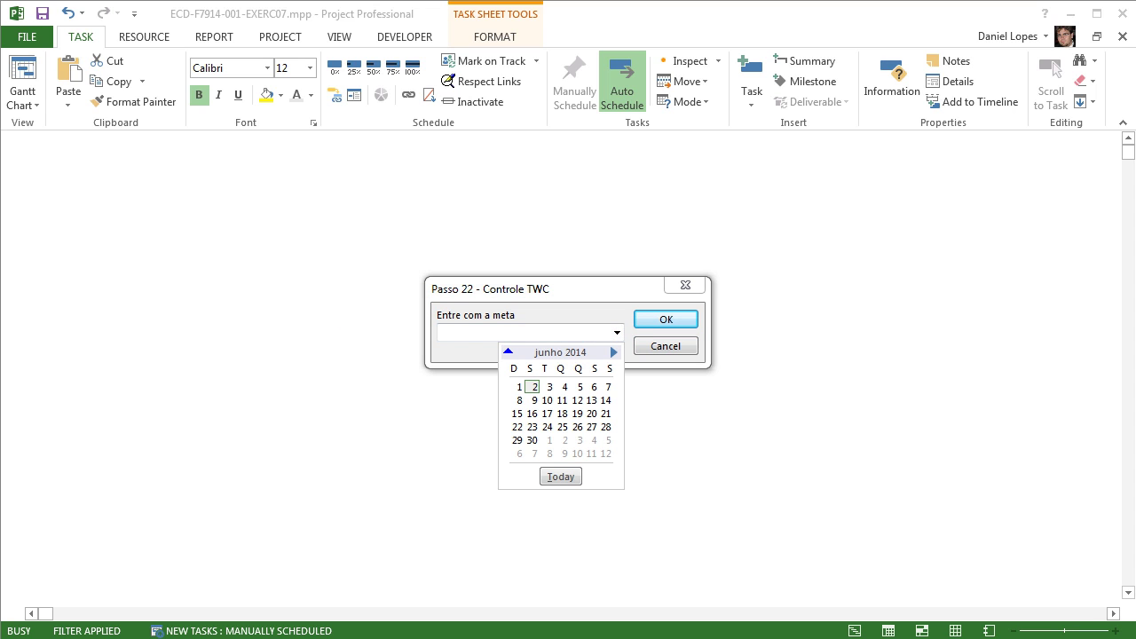
pyautogui.press('Escape')
pyautogui.click(665, 346)
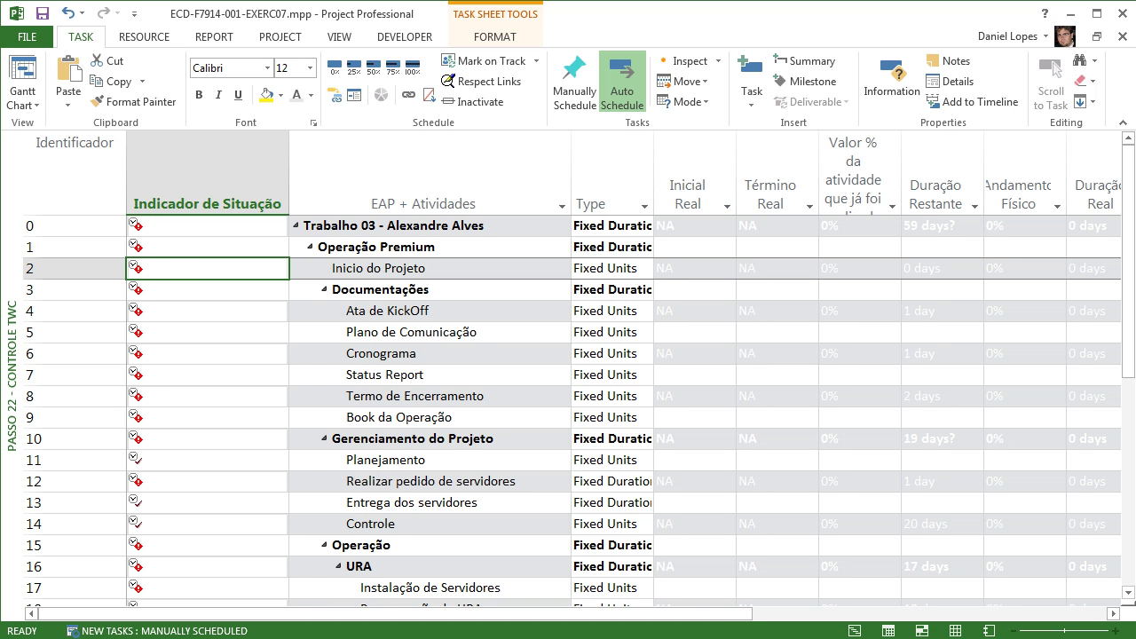
# Go back to the Passo 22 - Controle T view without entering a goal date
pyautogui.rightClick(9, 376)
pyautogui.click(89, 587)
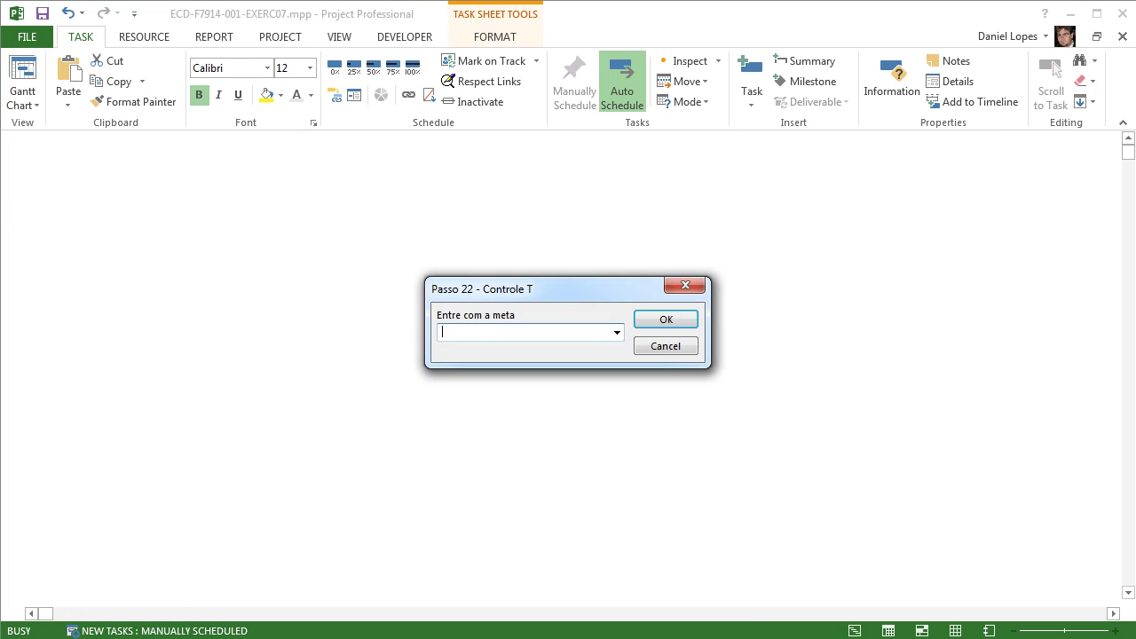
pyautogui.press('Escape')
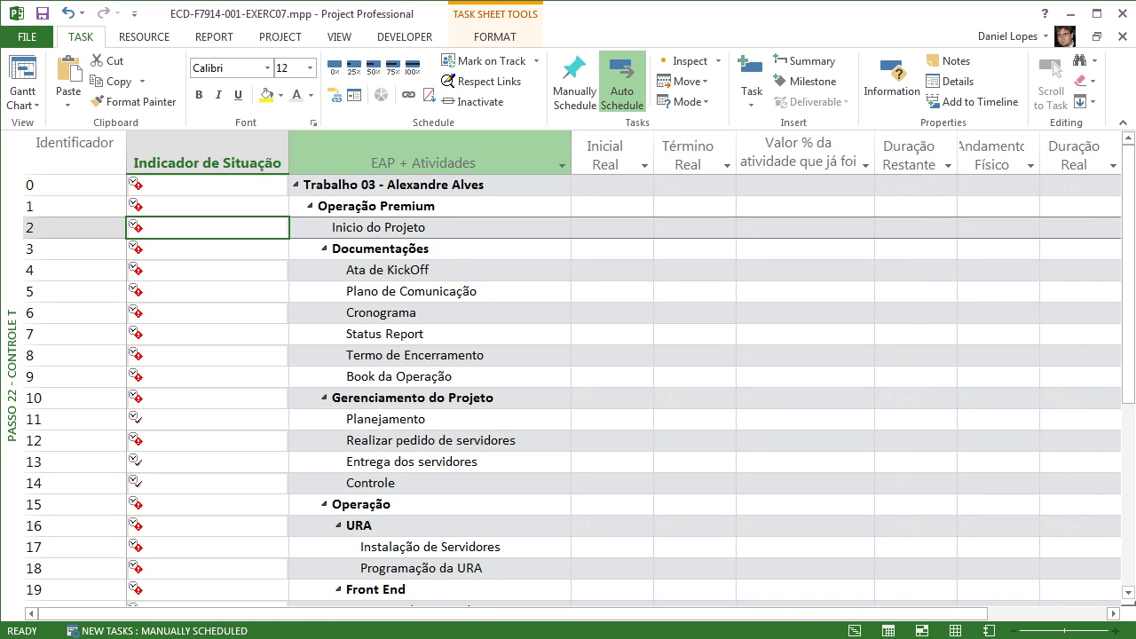
# Examine the fields and titles in the Passo 22 - Controle T table definition, leaving it without changes
pyautogui.click(339, 36)
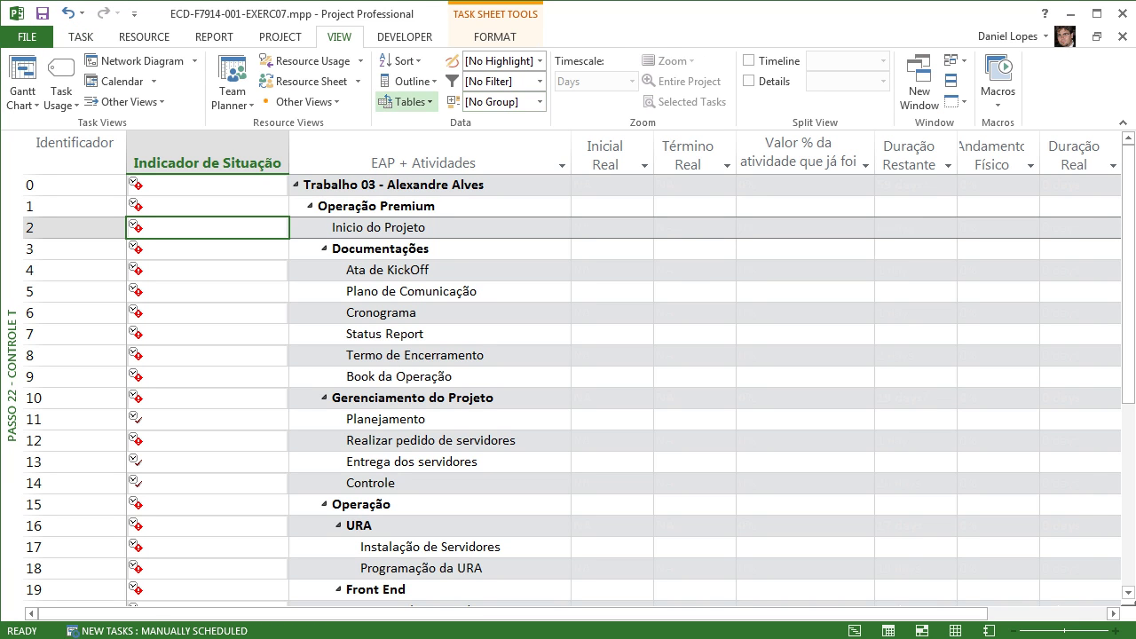
pyautogui.click(404, 101)
pyautogui.click(438, 615)
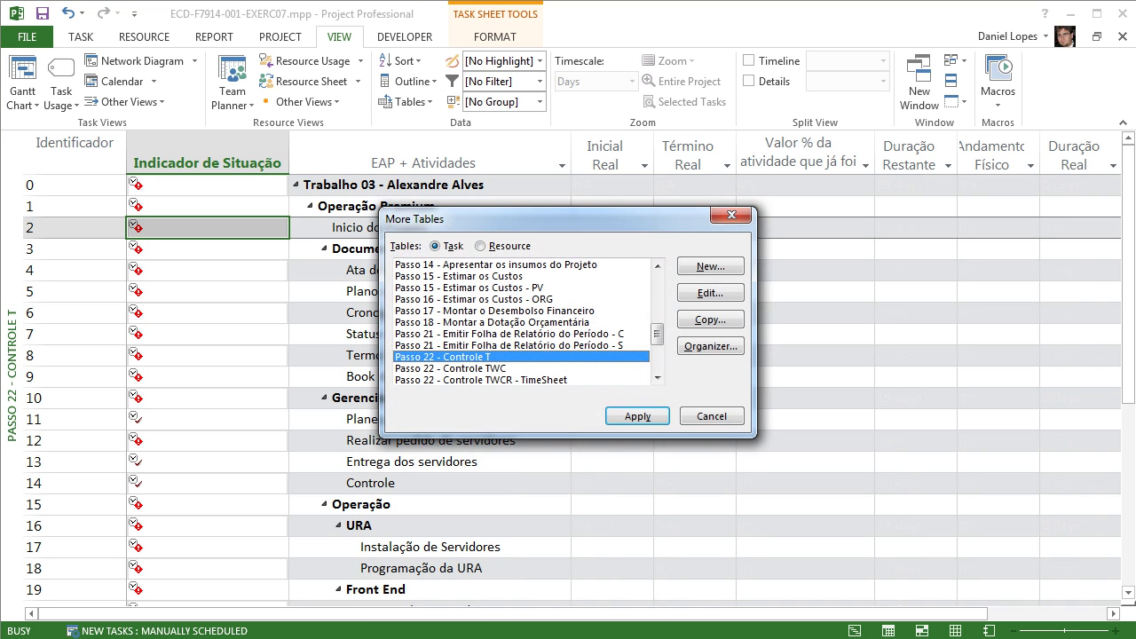
pyautogui.click(710, 293)
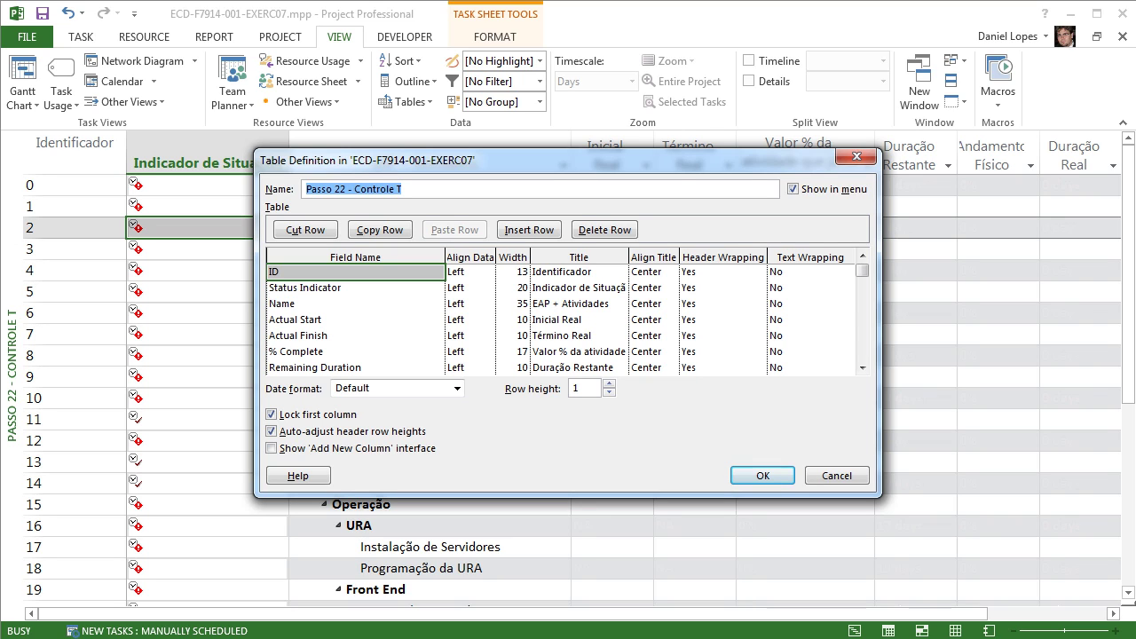
pyautogui.click(861, 367)
pyautogui.click(862, 368)
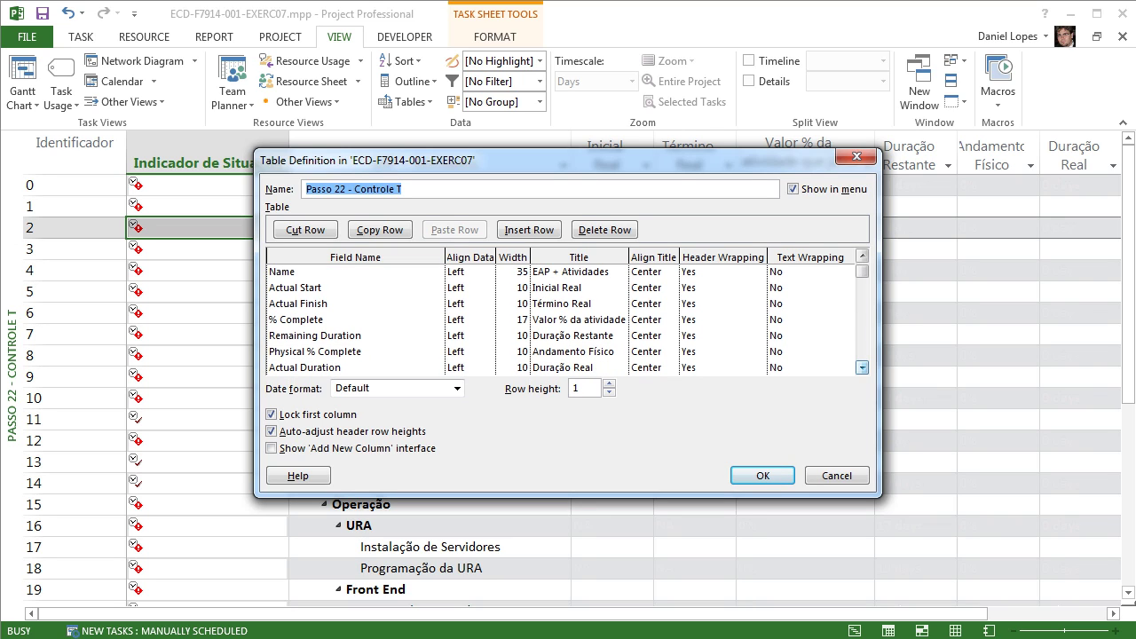
pyautogui.click(862, 367)
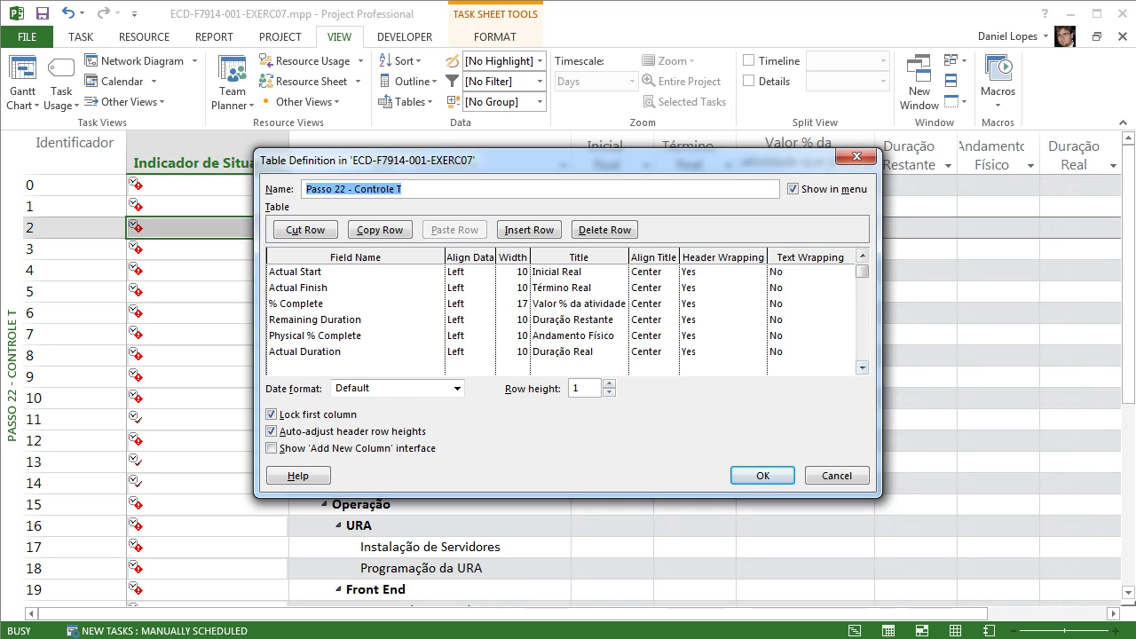
pyautogui.click(857, 156)
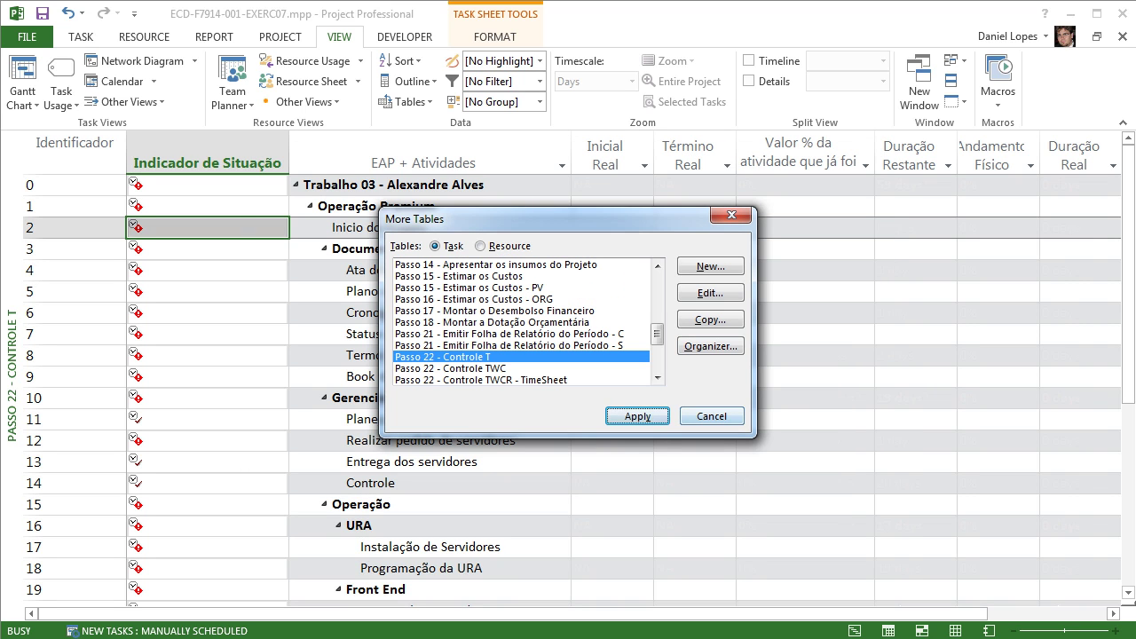
# Review all fields in the Passo 22 - Controle TWC table definition down to the cost fields and leave the table list
pyautogui.click(470, 368)
pyautogui.click(710, 293)
pyautogui.click(709, 292)
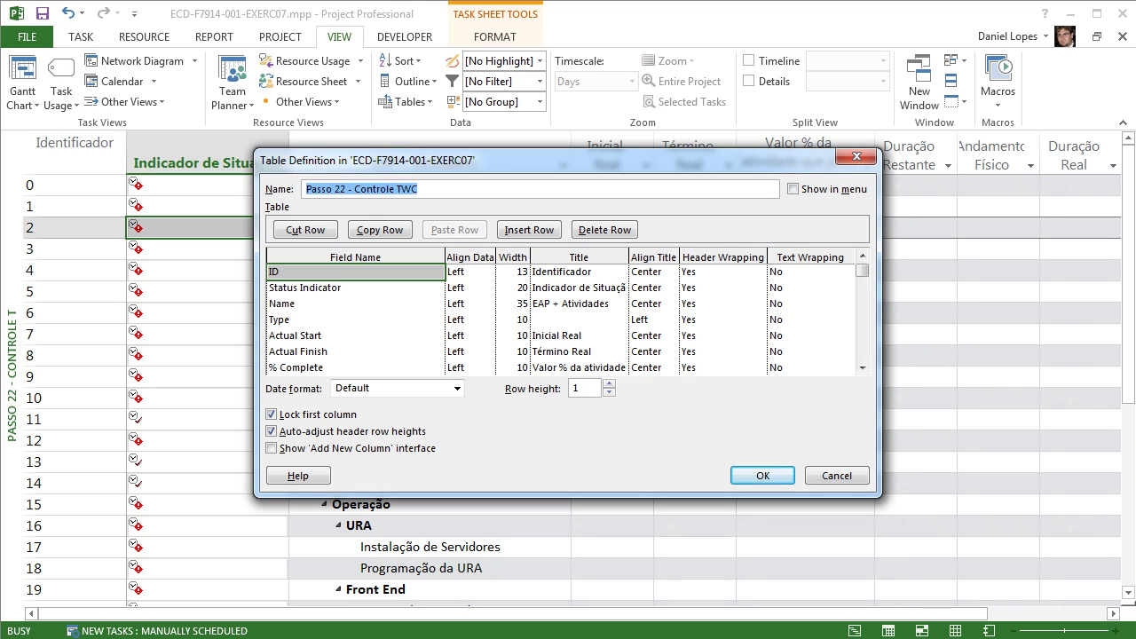
pyautogui.click(861, 368)
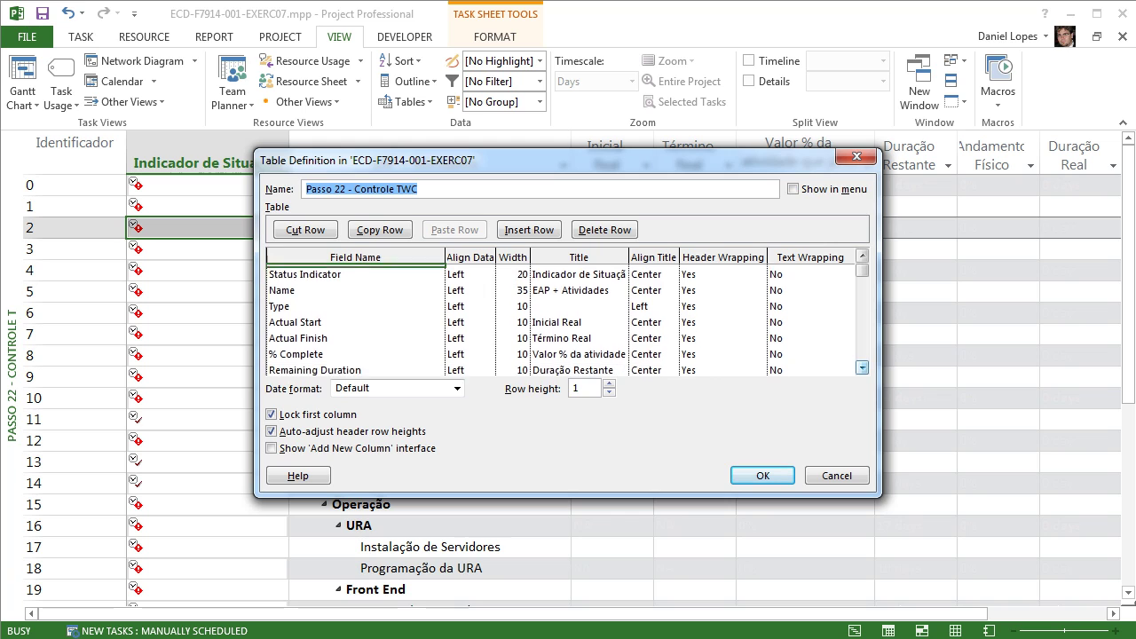
pyautogui.click(861, 368)
pyautogui.click(860, 367)
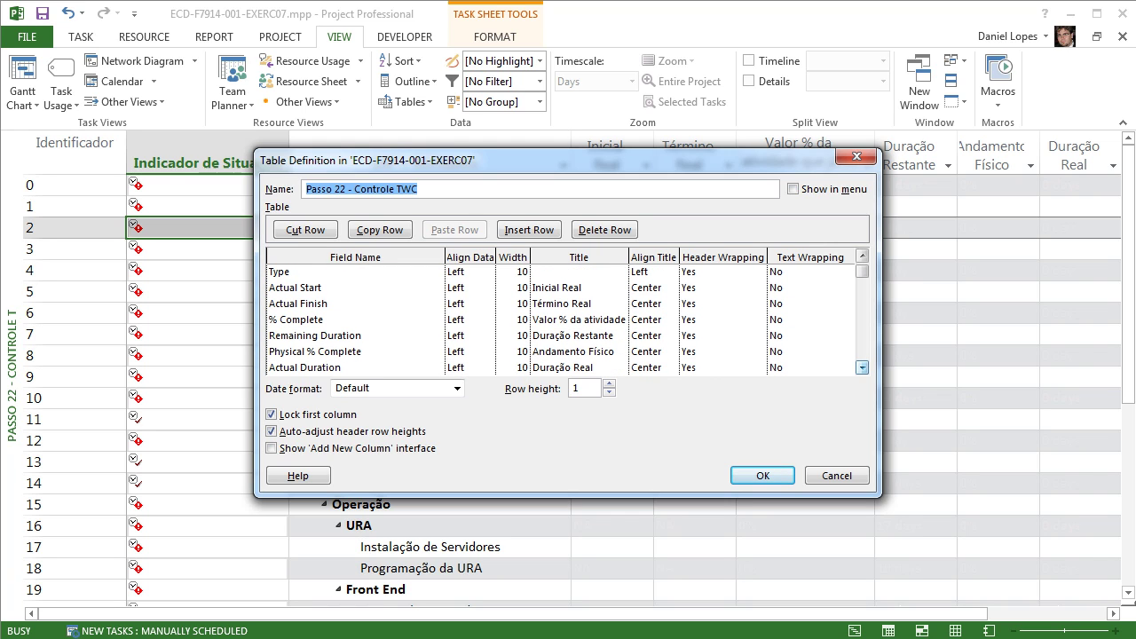
pyautogui.click(861, 367)
pyautogui.click(861, 367)
pyautogui.click(860, 367)
pyautogui.click(861, 367)
pyautogui.click(861, 368)
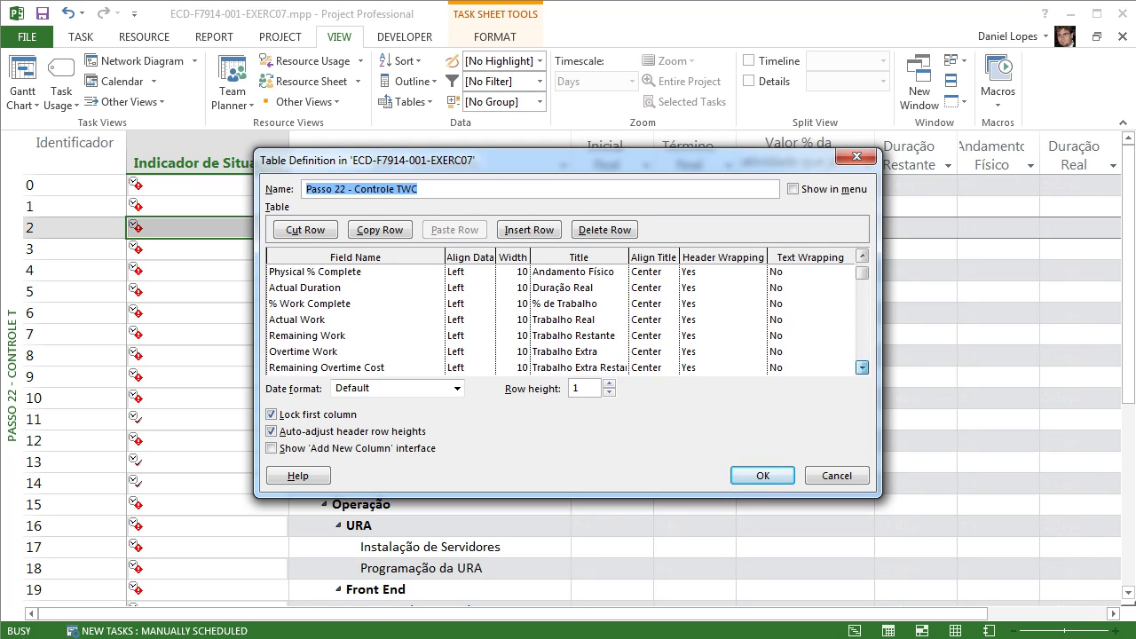
pyautogui.click(861, 367)
pyautogui.click(861, 367)
pyautogui.click(861, 368)
pyautogui.click(861, 367)
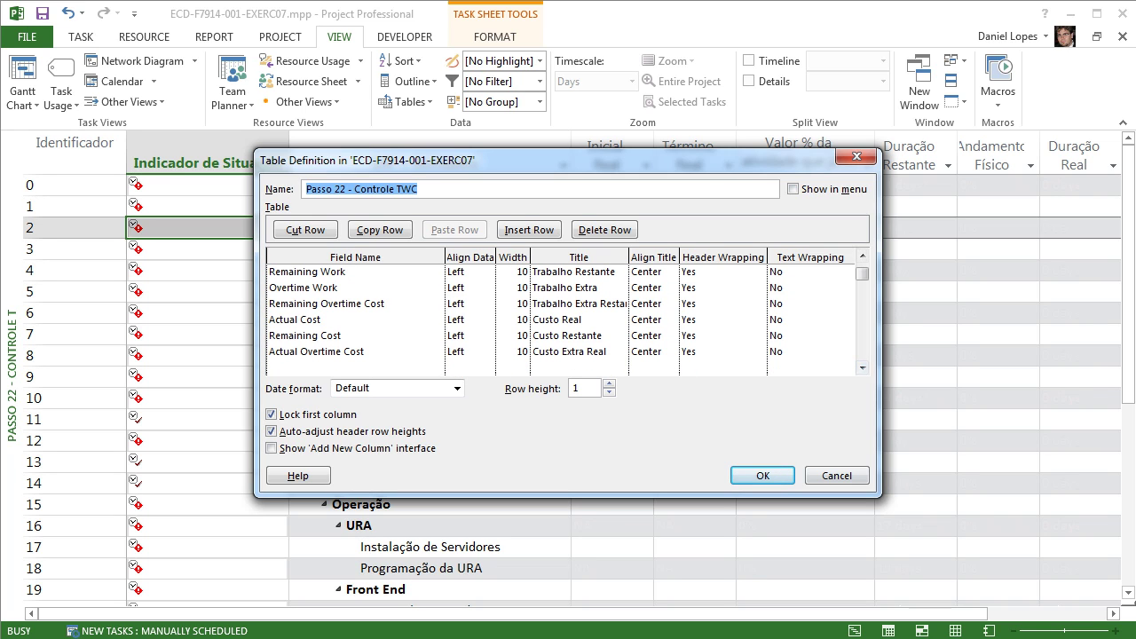
pyautogui.click(836, 474)
pyautogui.click(712, 417)
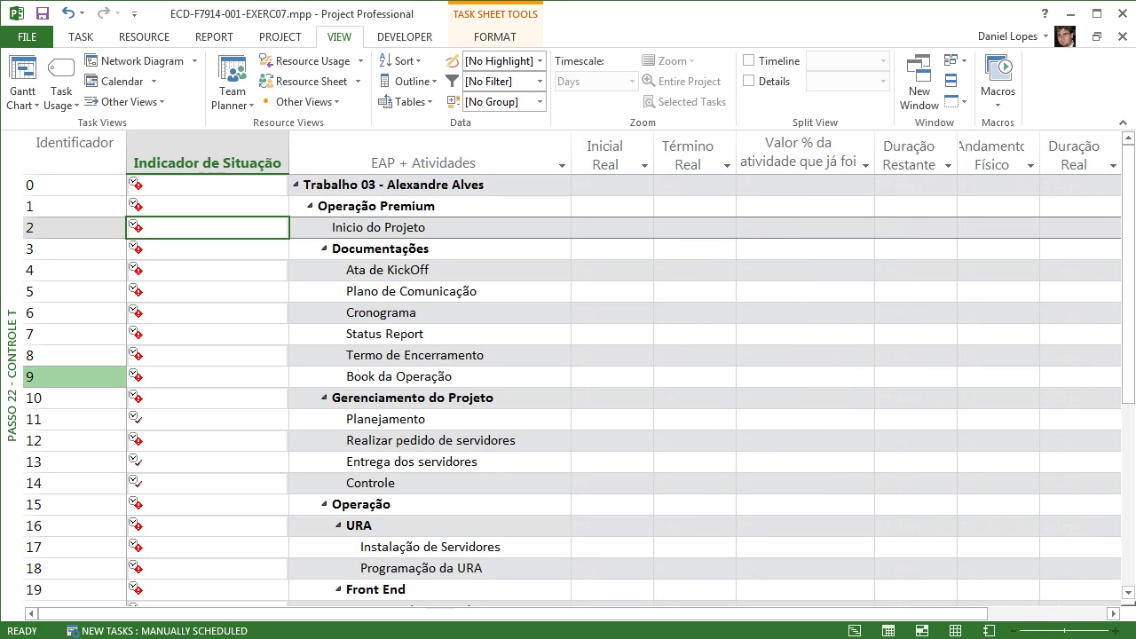
# Switch to the Passo 22 - Controle TWC view without entering a goal date
pyautogui.rightClick(12, 374)
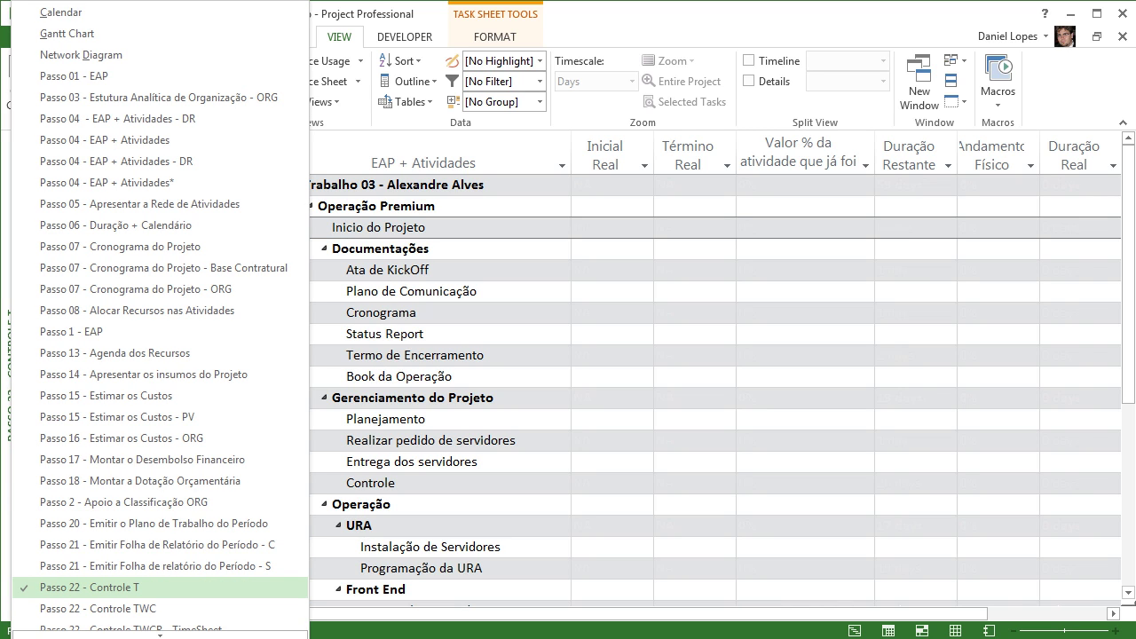
pyautogui.click(98, 608)
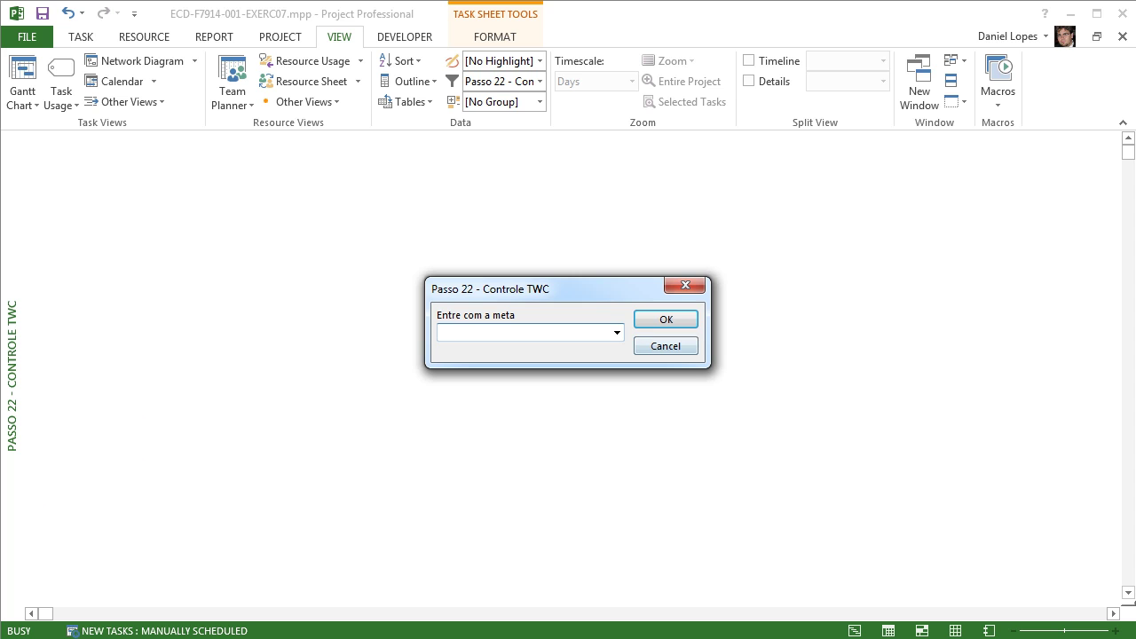
pyautogui.click(665, 346)
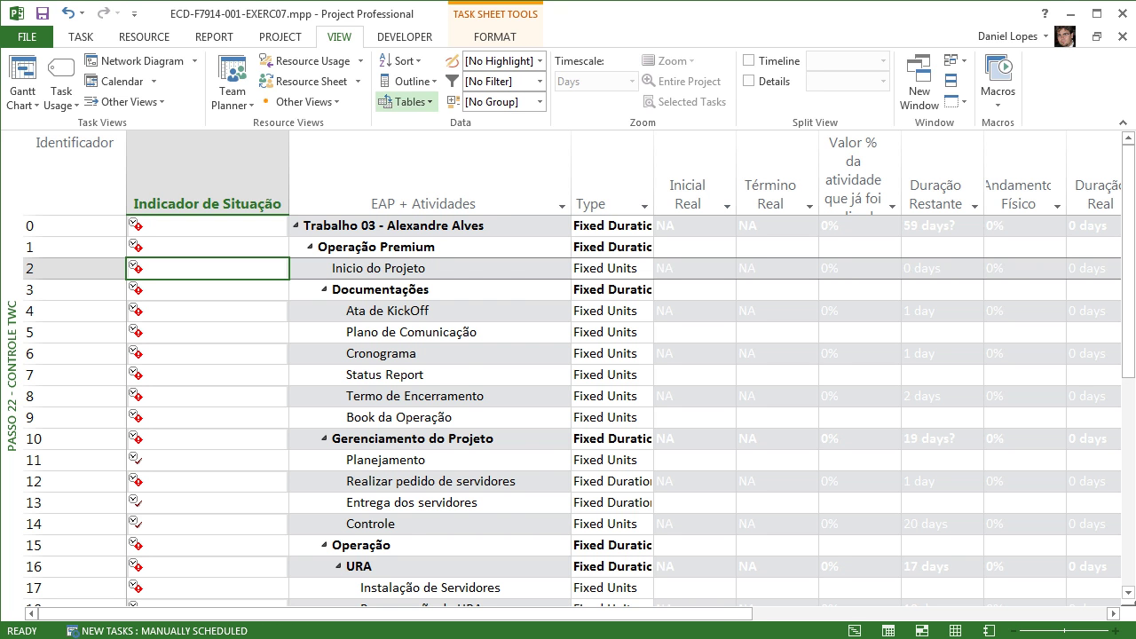
# Review all fields in the Passo 22 - Controle TWCR - TimeSheet table definition and close it without changes
pyautogui.click(406, 102)
pyautogui.click(431, 614)
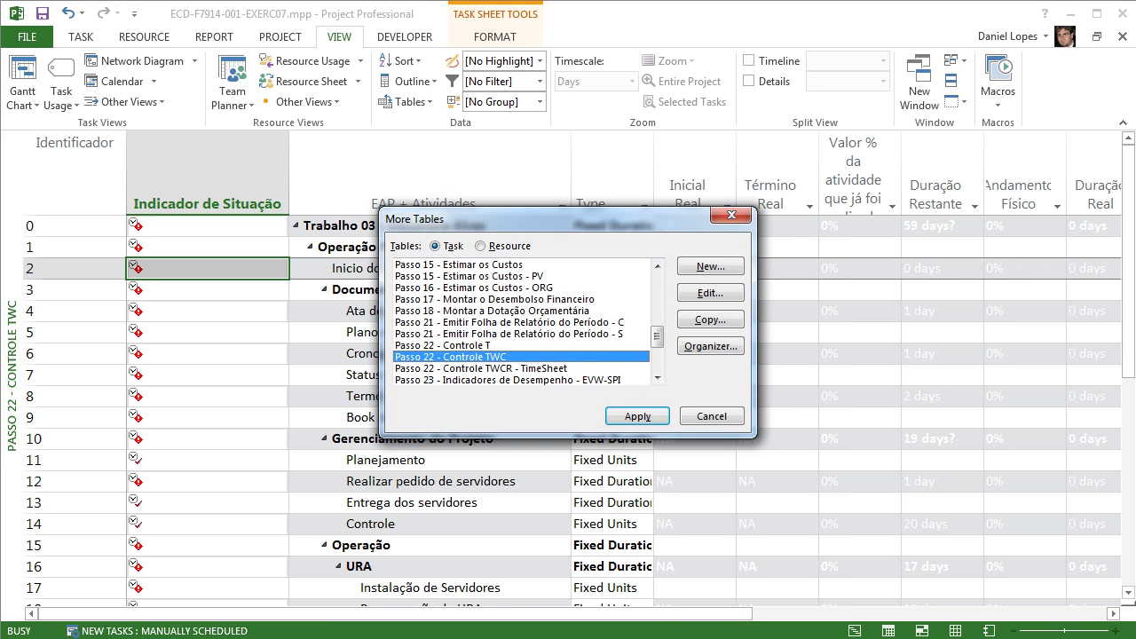
pyautogui.click(481, 368)
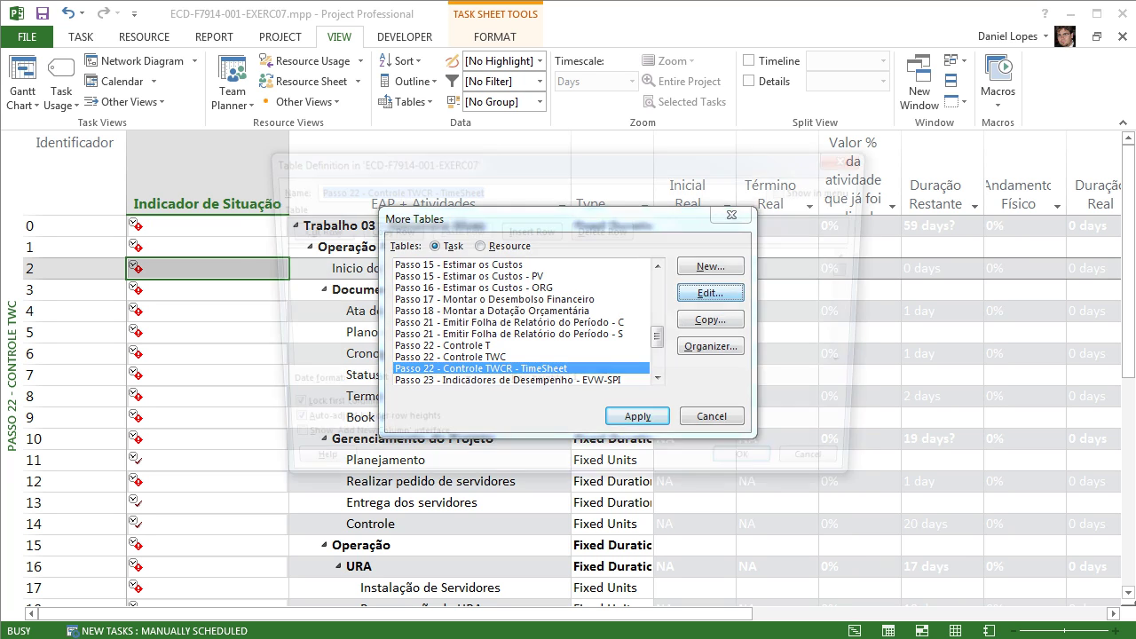
pyautogui.click(709, 292)
pyautogui.click(861, 366)
pyautogui.click(861, 367)
pyautogui.click(862, 367)
pyautogui.click(862, 368)
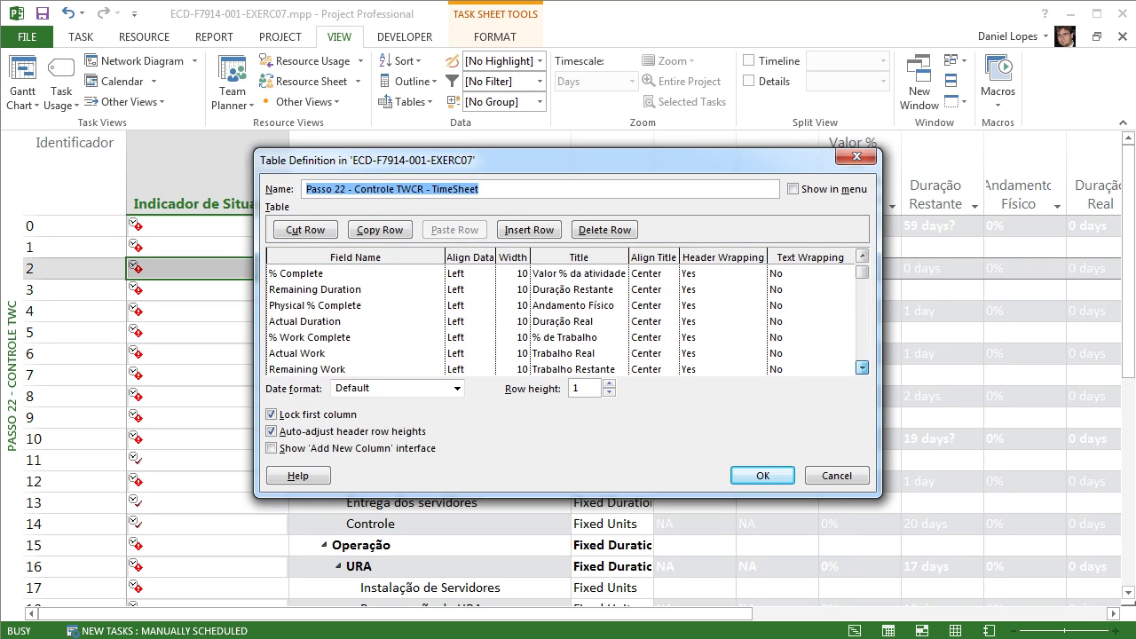
pyautogui.click(862, 368)
pyautogui.click(862, 367)
pyautogui.click(862, 367)
pyautogui.click(861, 367)
pyautogui.click(862, 367)
pyautogui.click(861, 368)
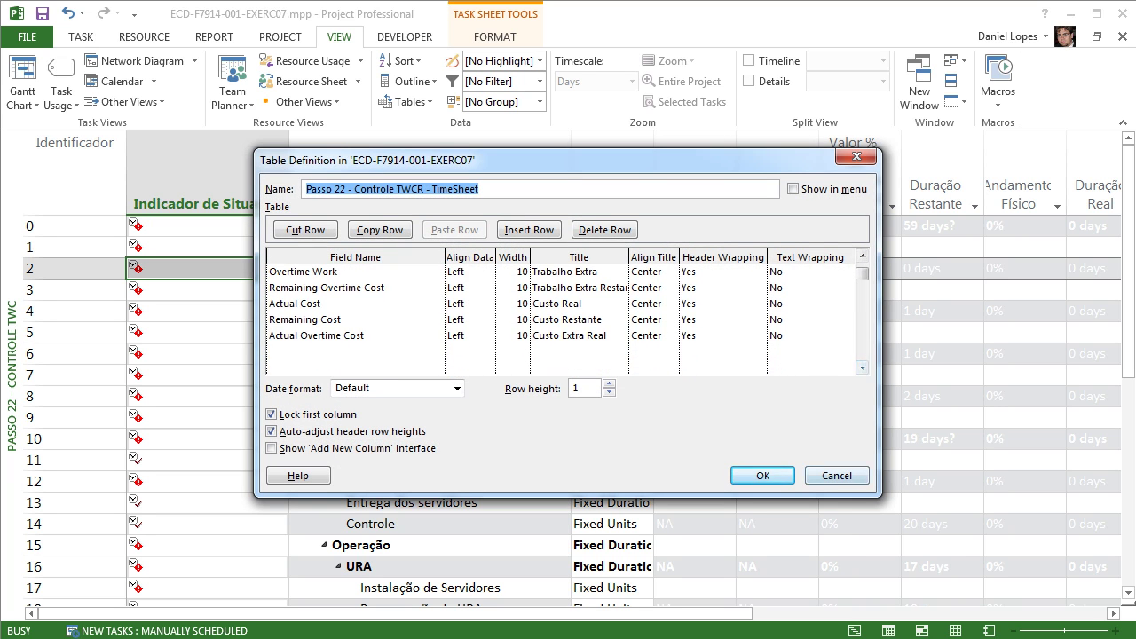
pyautogui.click(836, 475)
pyautogui.click(713, 416)
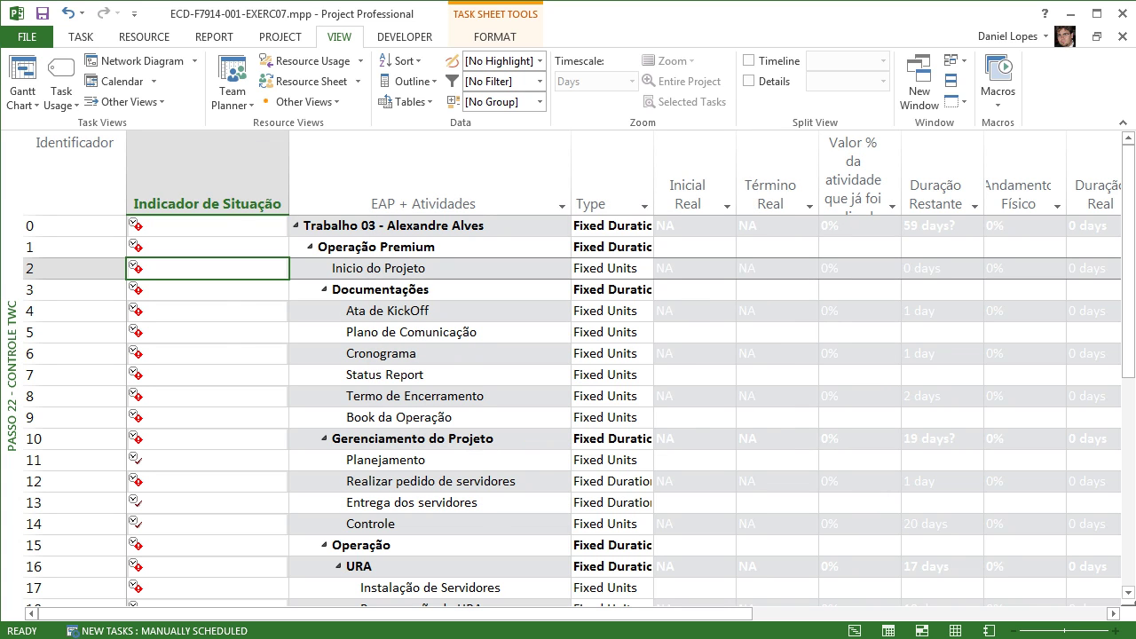
# Recolour the actuals in row 0 from Inicial Real to Duração Real and row 2 from Inicial Real to Duração Restante to match their gray shading
pyautogui.moveTo(701, 614); pyautogui.dragTo(844, 614)
pyautogui.moveTo(538, 613); pyautogui.dragTo(467, 613)
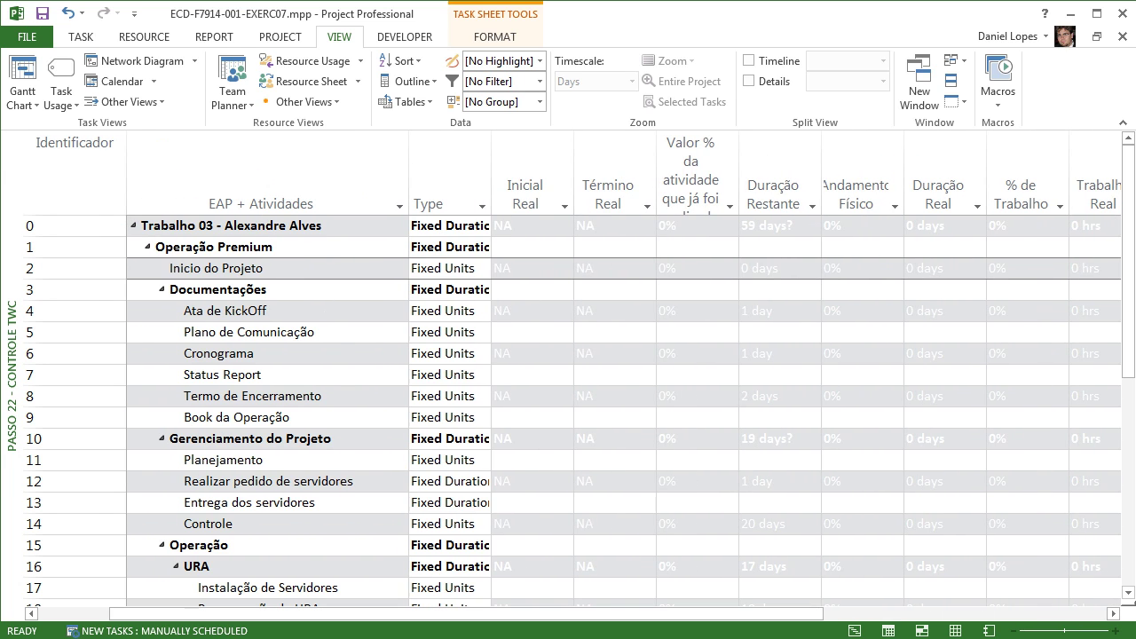
pyautogui.moveTo(531, 225); pyautogui.dragTo(945, 226)
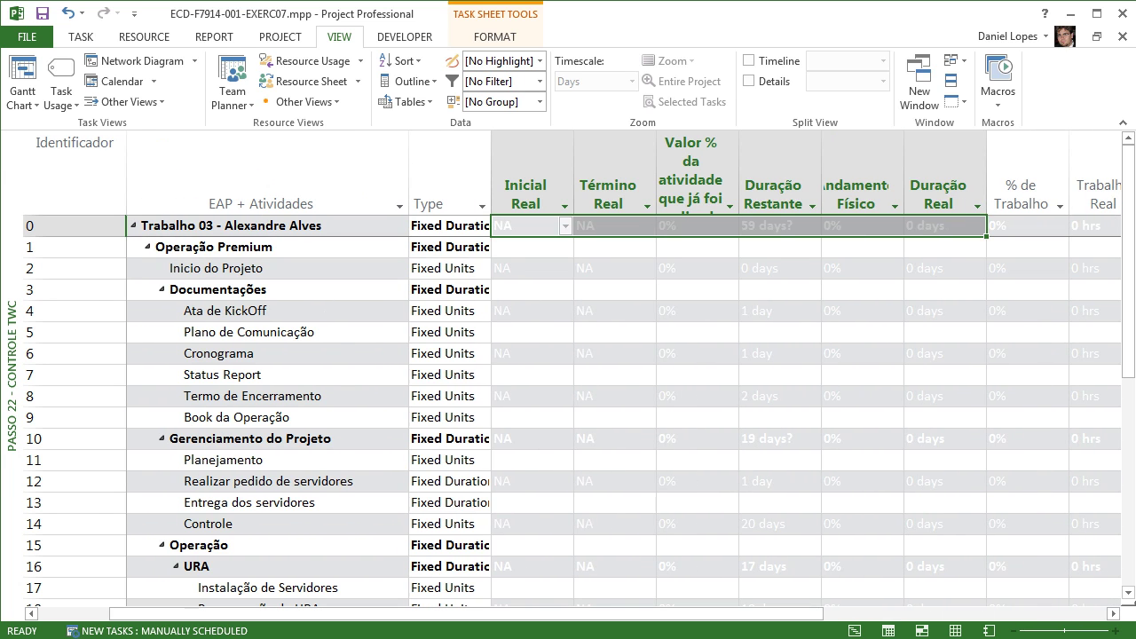
pyautogui.click(81, 37)
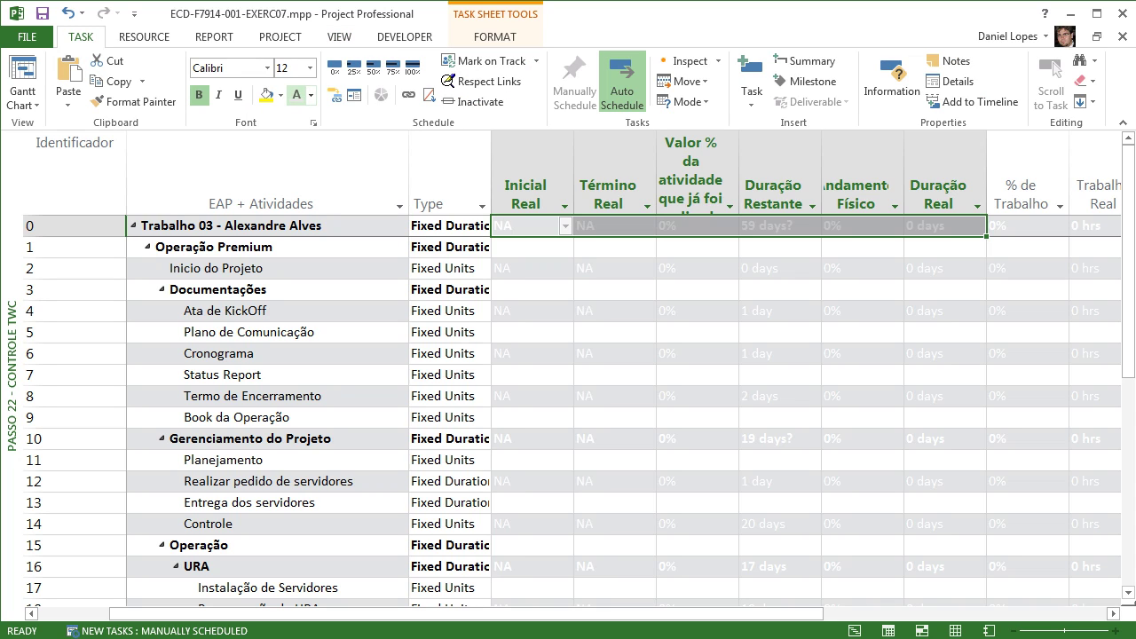
pyautogui.click(312, 95)
pyautogui.click(295, 183)
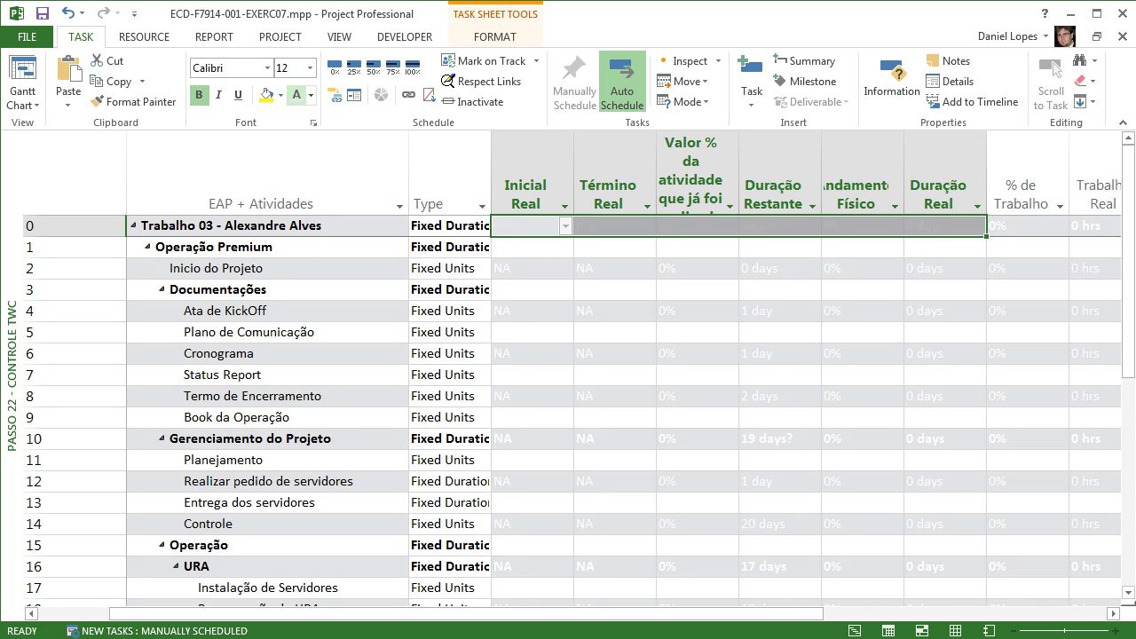
pyautogui.moveTo(531, 268); pyautogui.dragTo(779, 268)
pyautogui.click(295, 95)
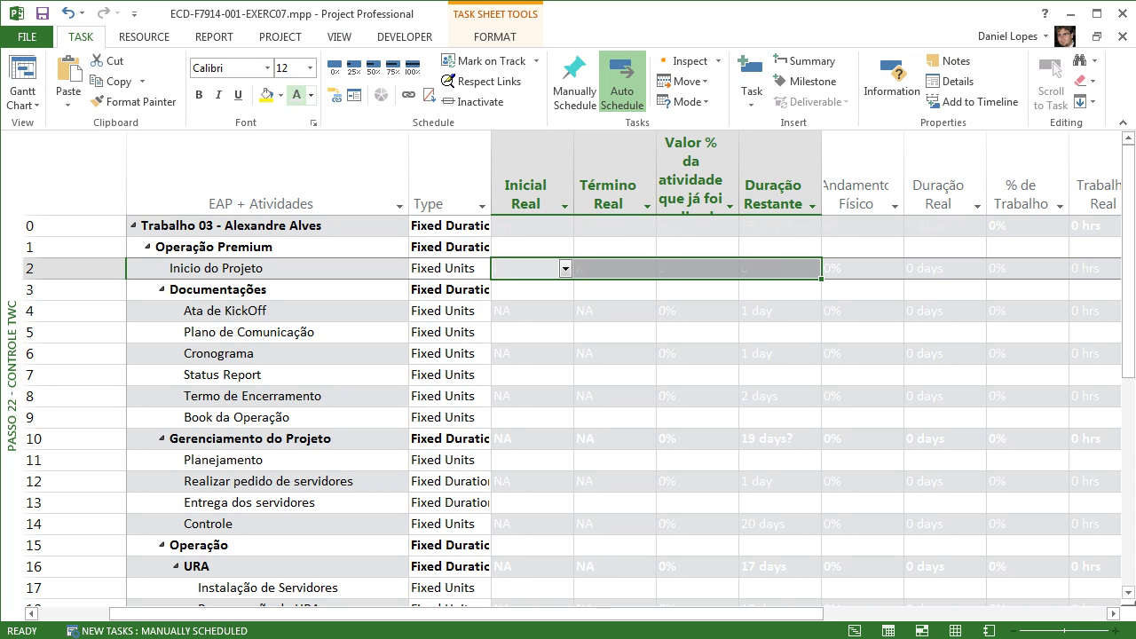
pyautogui.click(531, 247)
pyautogui.click(311, 95)
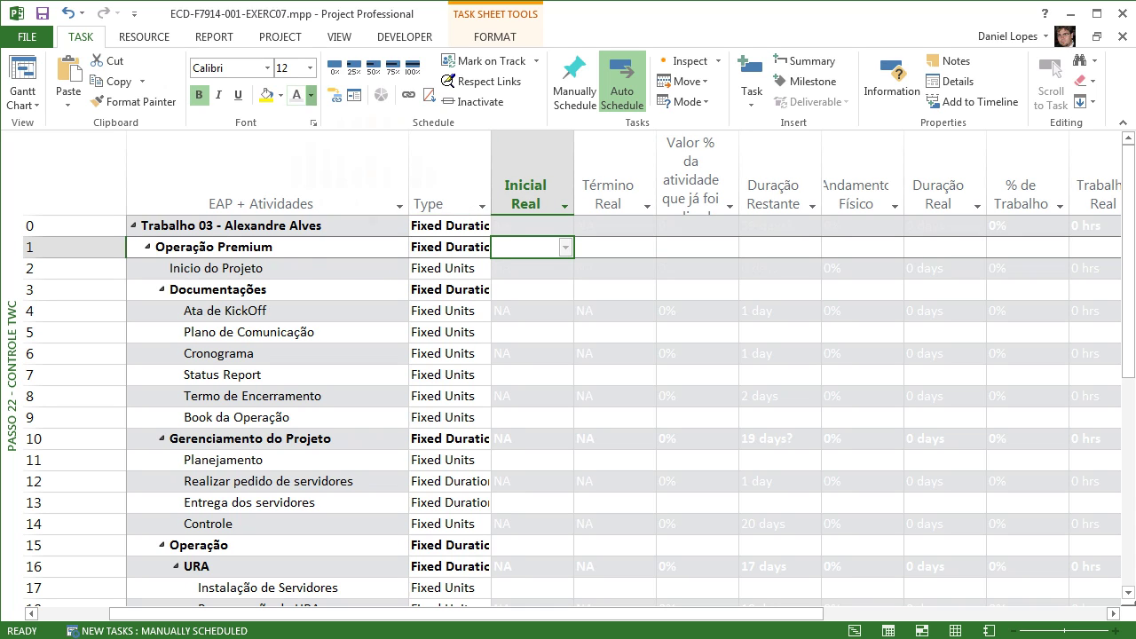
pyautogui.hotkey('alt', 'h')
pyautogui.press('f')
pyautogui.press('c')
pyautogui.press('Return')
pyautogui.hotkey('alt', 'h')
pyautogui.press('f')
pyautogui.press('c')
pyautogui.press('Down')
pyautogui.press('Return')
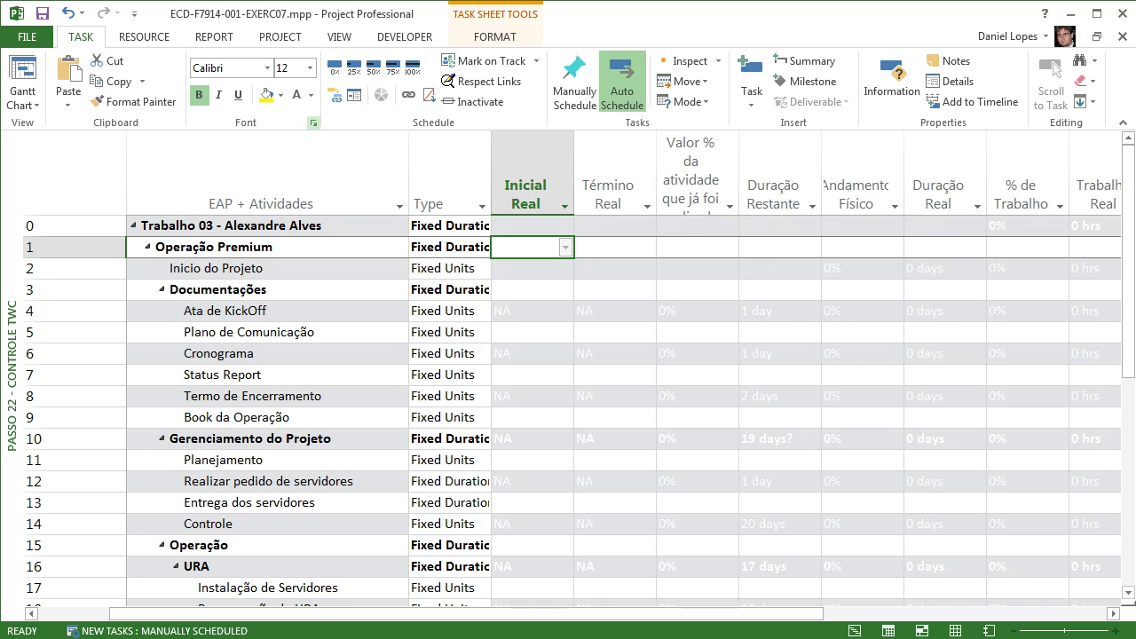
pyautogui.click(530, 268)
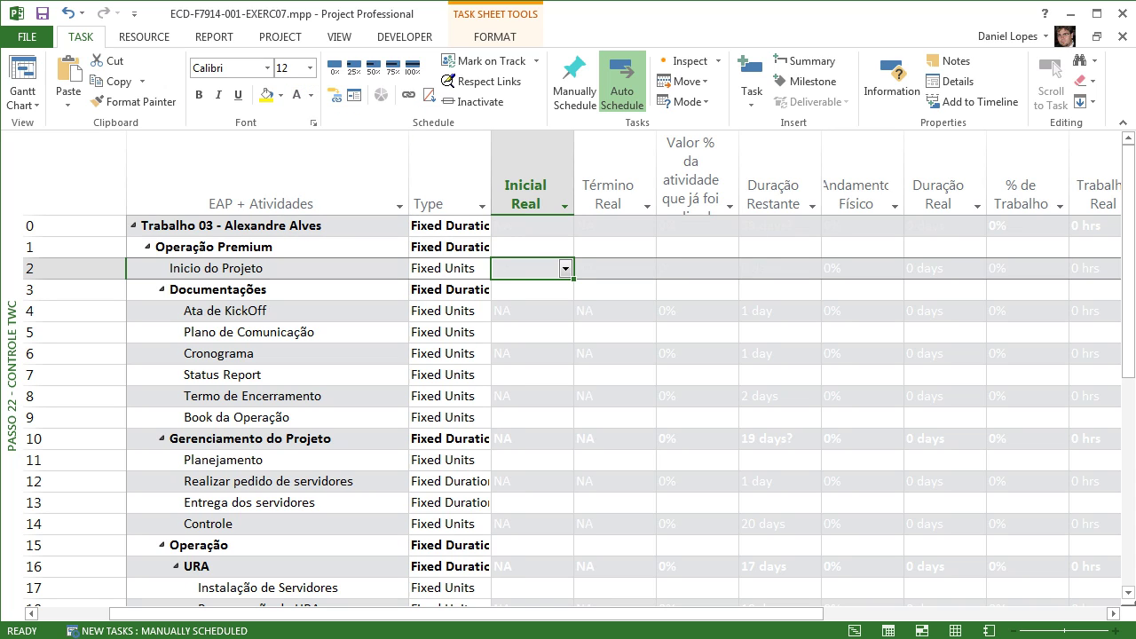
pyautogui.hotkey('alt', 'h')
pyautogui.press('f')
pyautogui.press('c')
pyautogui.press('Return')
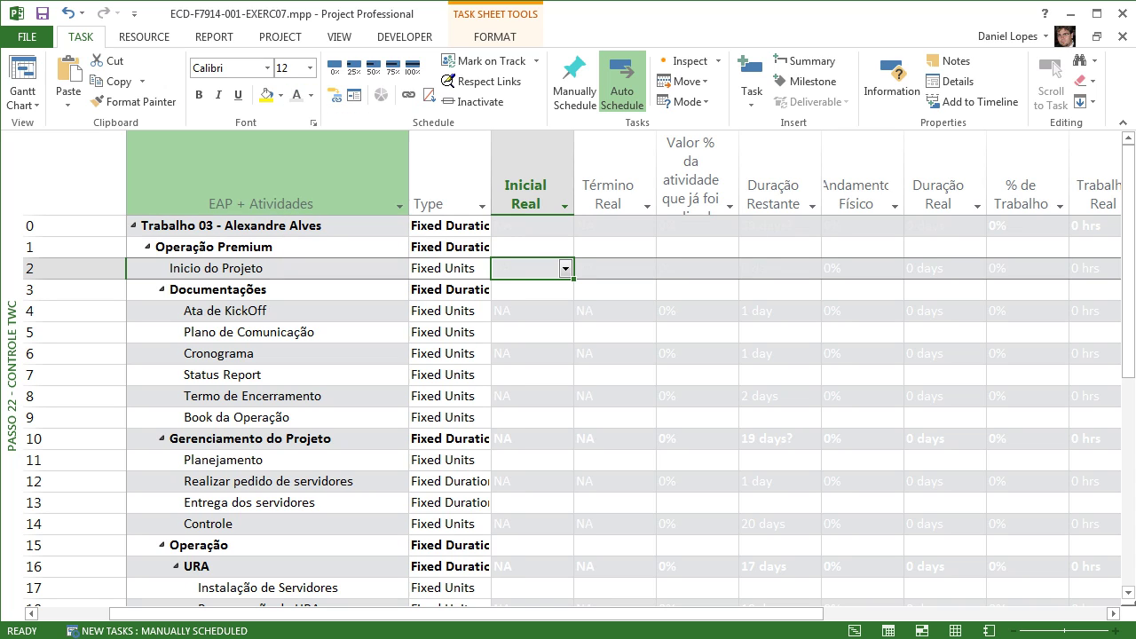
pyautogui.click(614, 396)
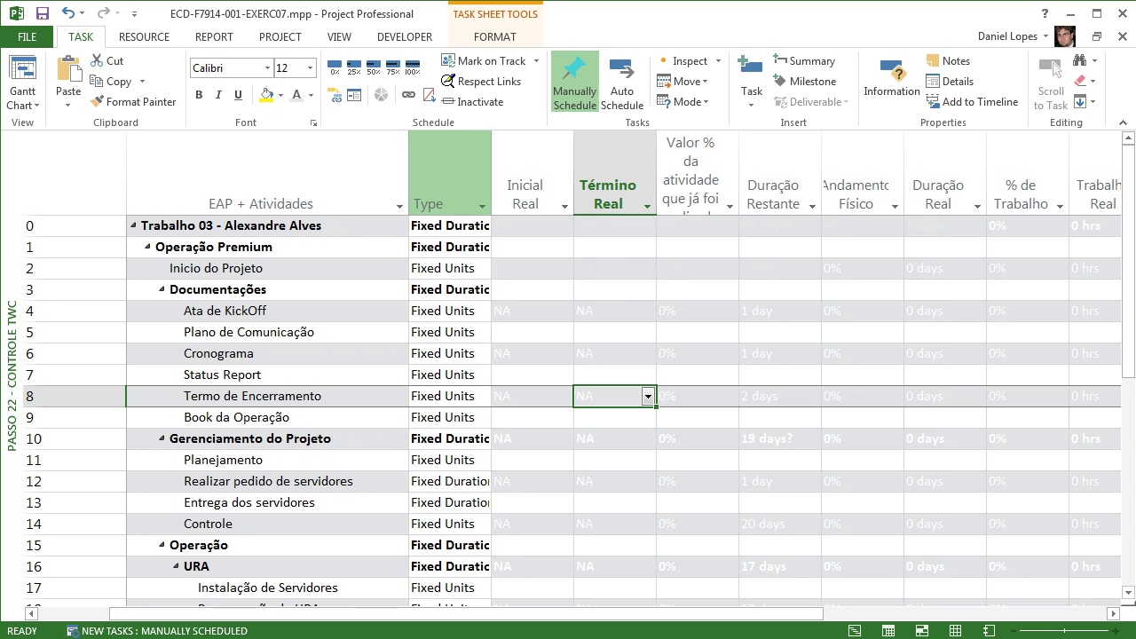
# Try hiding the Type column of the Controle TWC table and undo the hiding
pyautogui.click(449, 173)
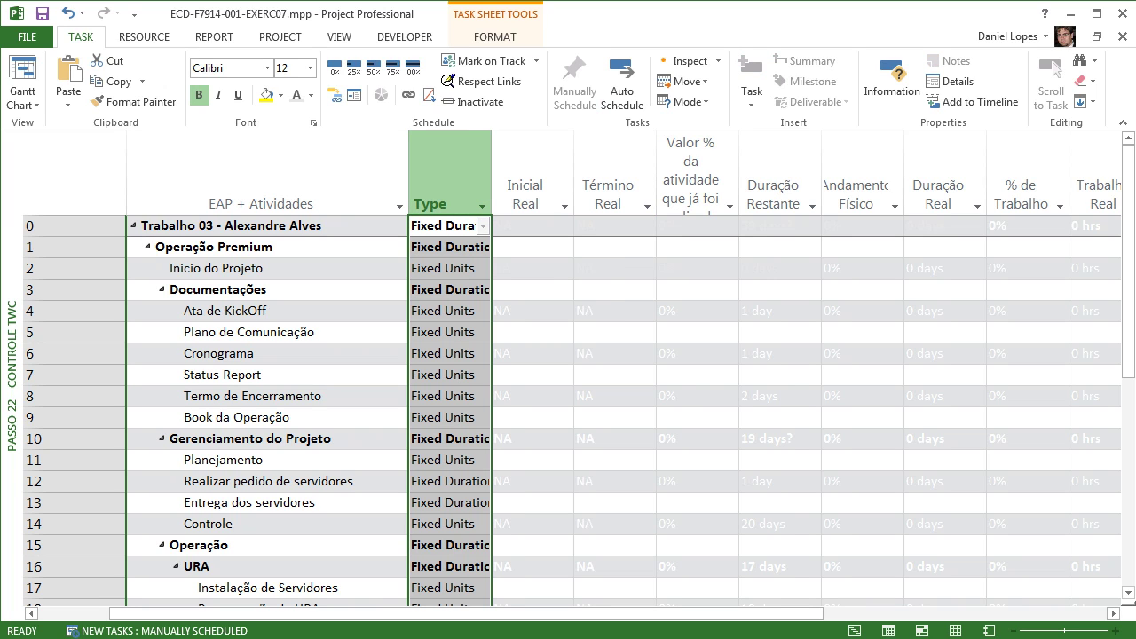
pyautogui.rightClick(442, 157)
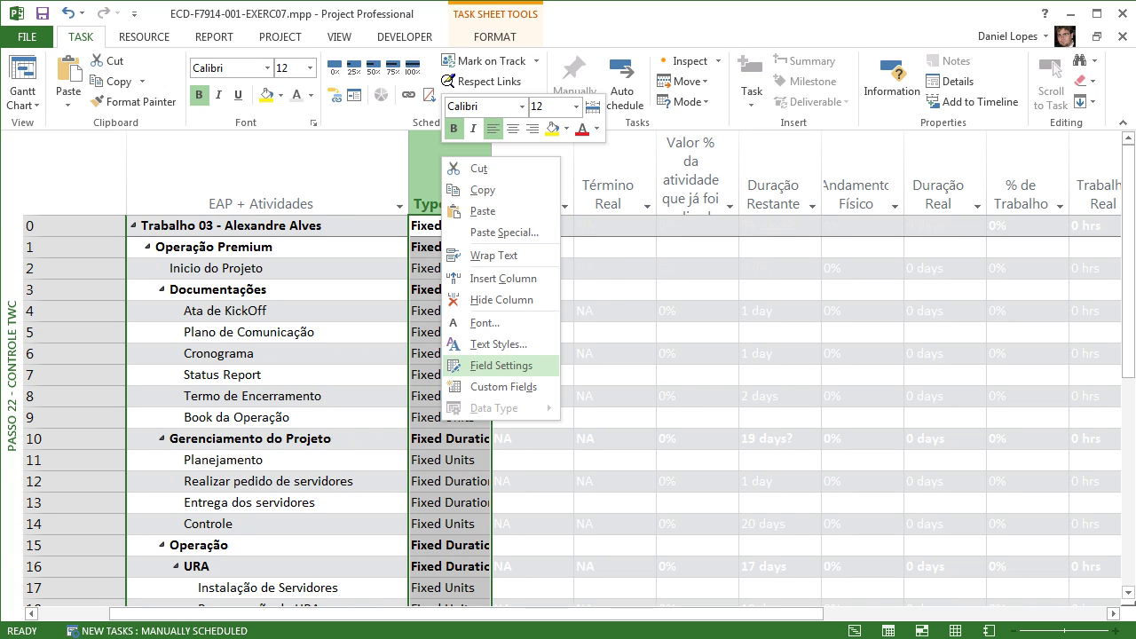
pyautogui.click(501, 300)
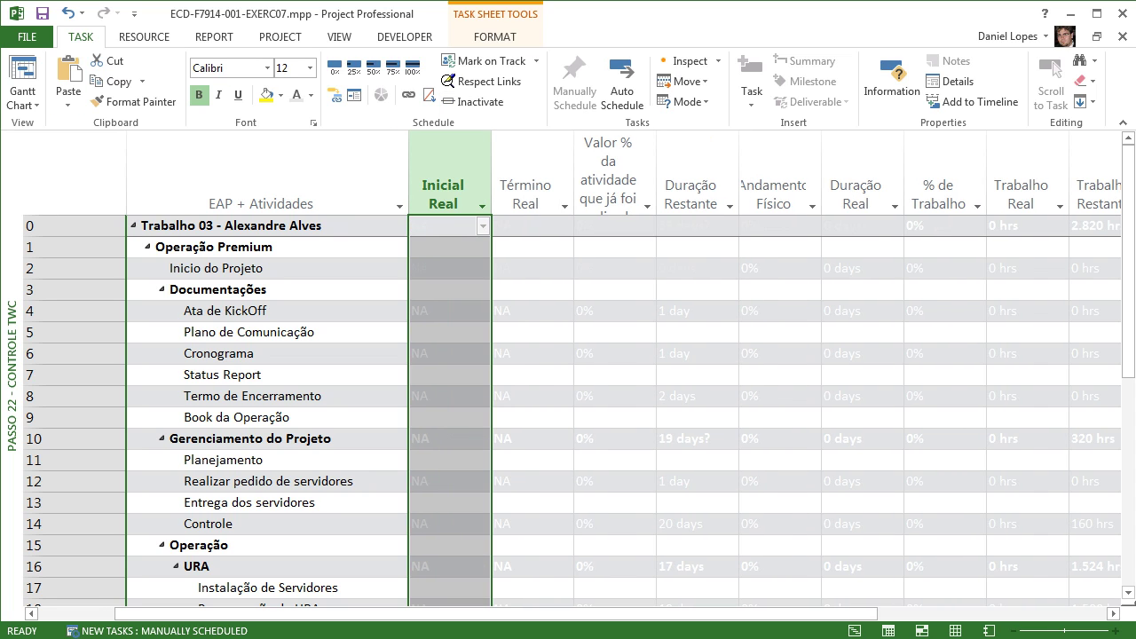
pyautogui.click(68, 14)
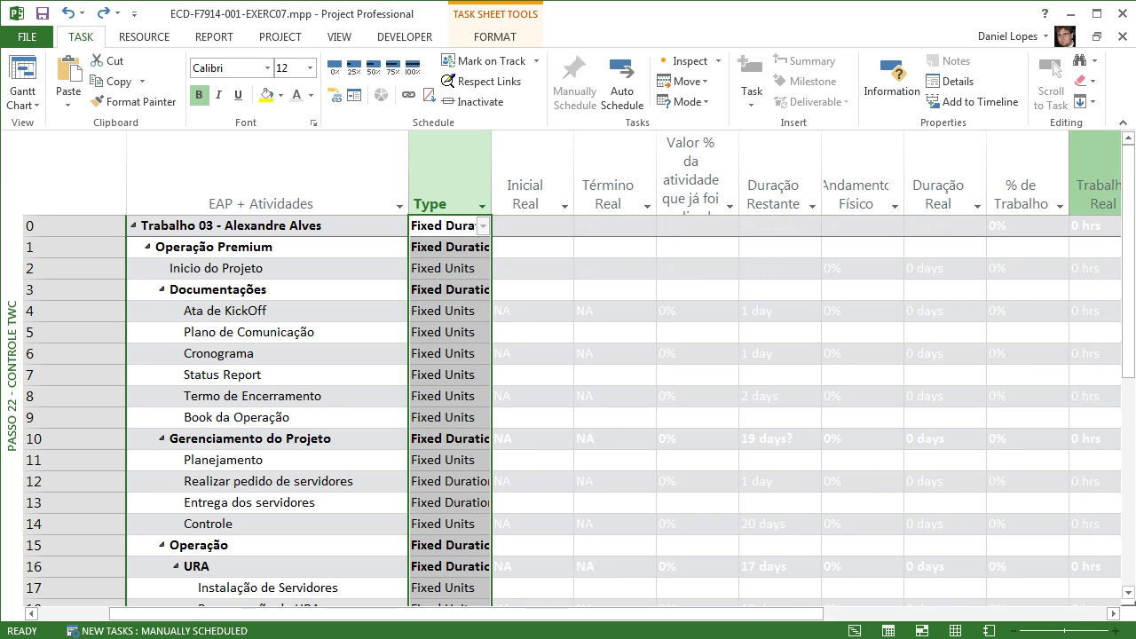
# Check the Type values down to the Assinatura row and hide the Type column in the Controle TWC table
pyautogui.scroll(-5, 581, 412)
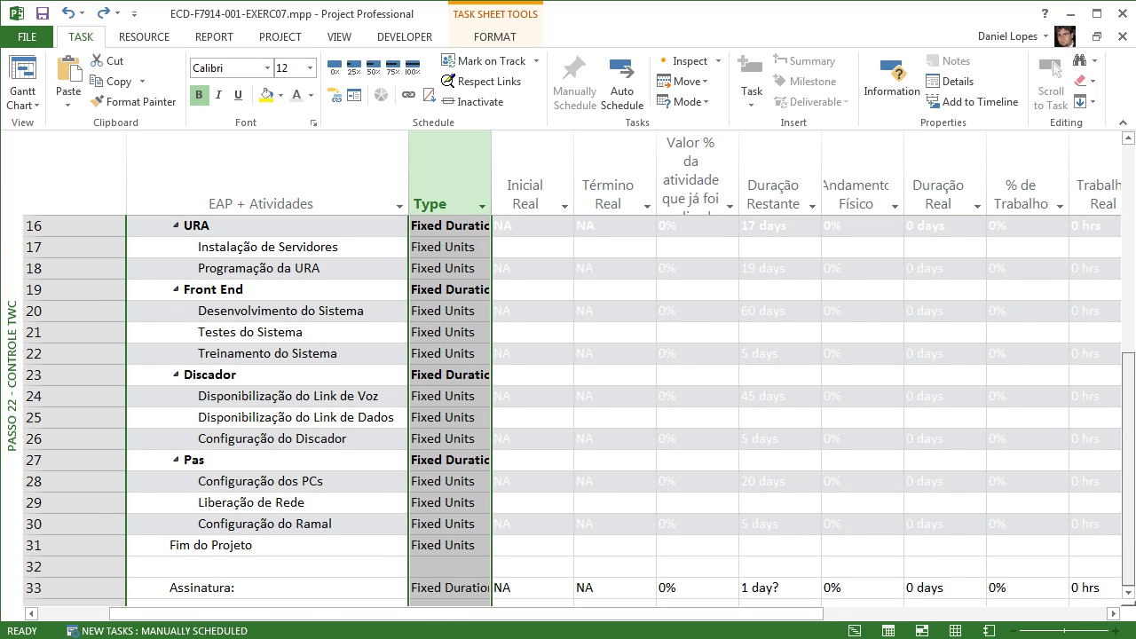
pyautogui.scroll(5, 580, 412)
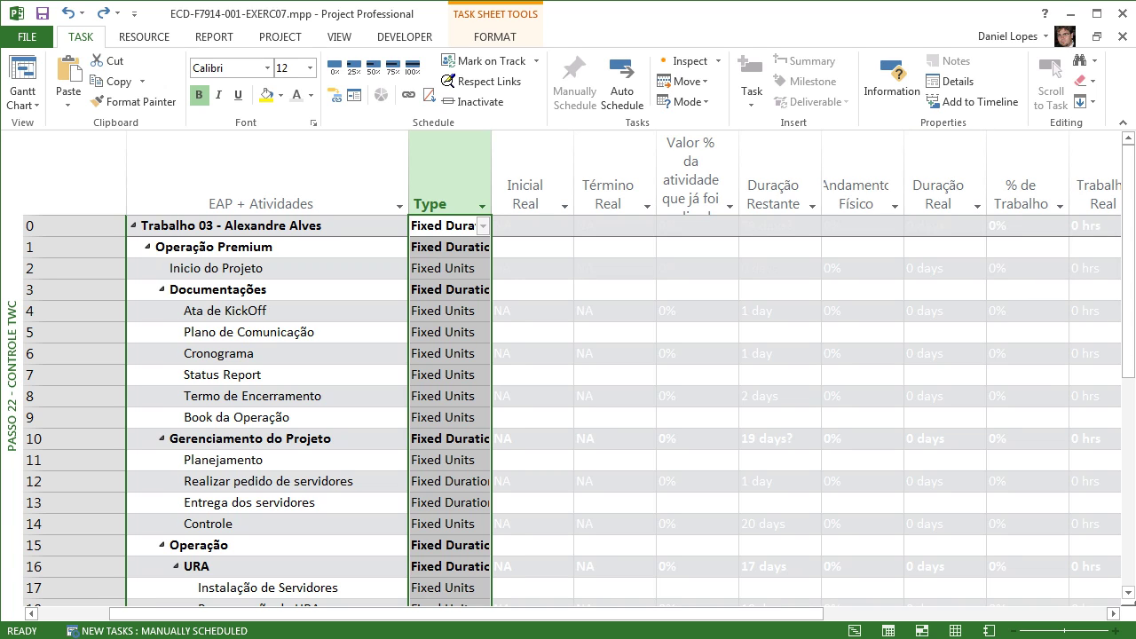
pyautogui.click(443, 269)
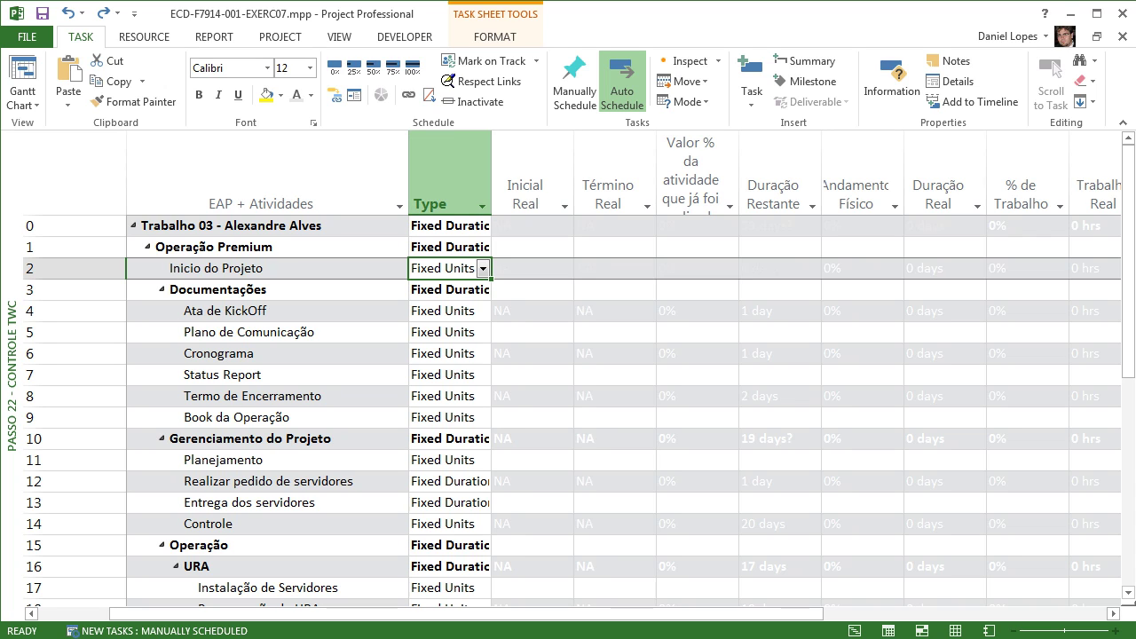
pyautogui.rightClick(441, 170)
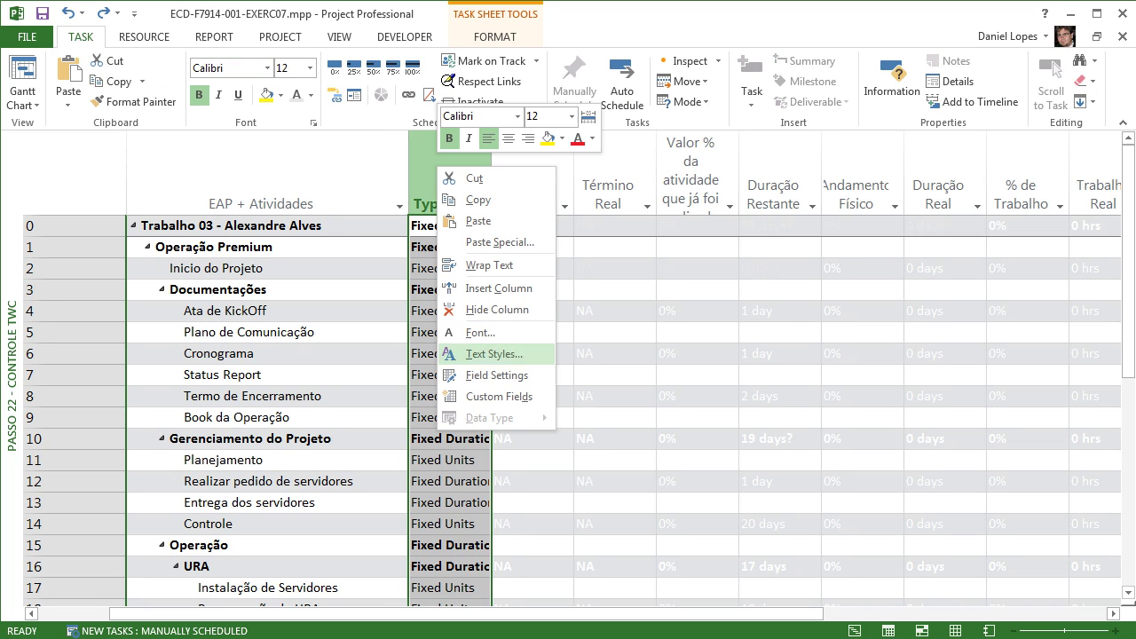
pyautogui.click(497, 309)
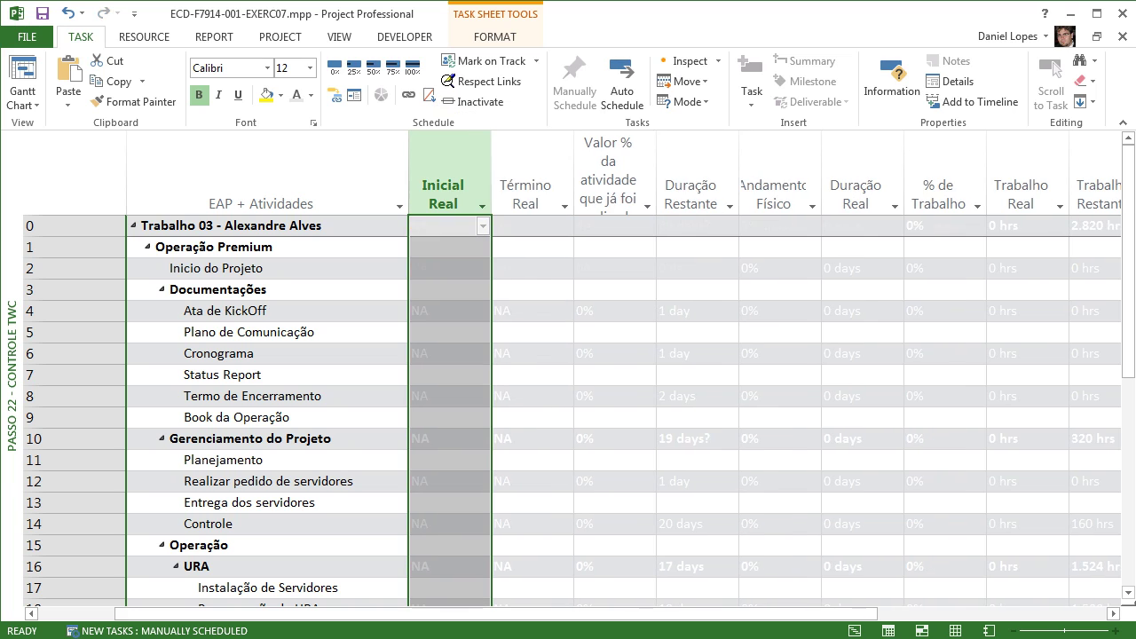
# Switch to the Passo 22 - Controle TWCR - TimeSheet view with Mon 02/06/14 as the goal date
pyautogui.rightClick(11, 368)
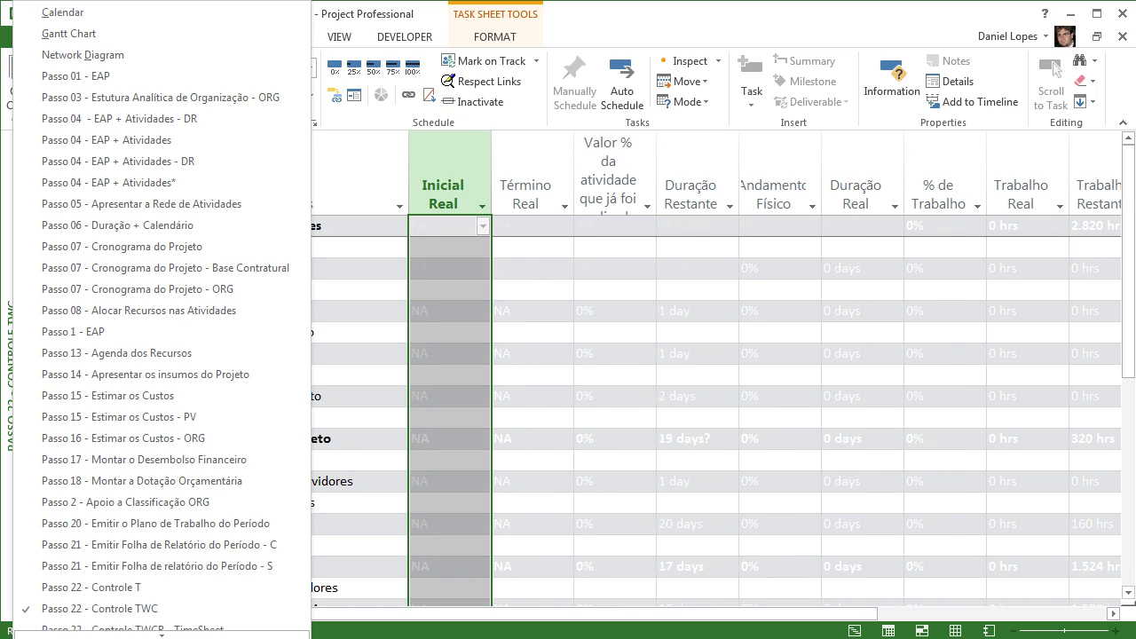
pyautogui.moveTo(161, 635)
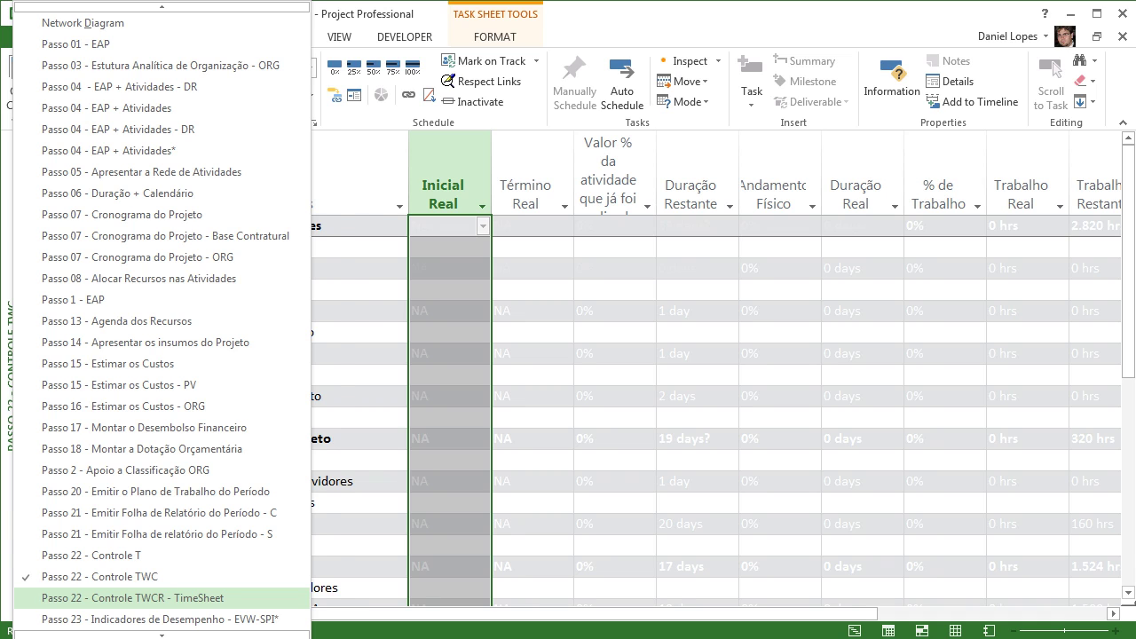
pyautogui.click(133, 597)
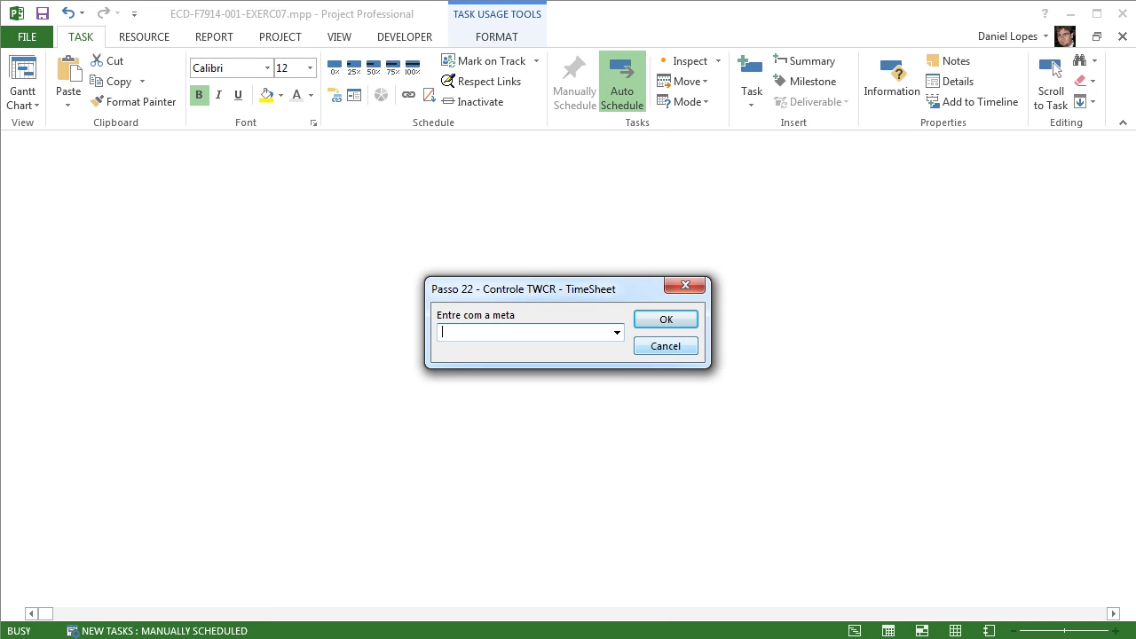
pyautogui.click(617, 333)
pyautogui.click(534, 387)
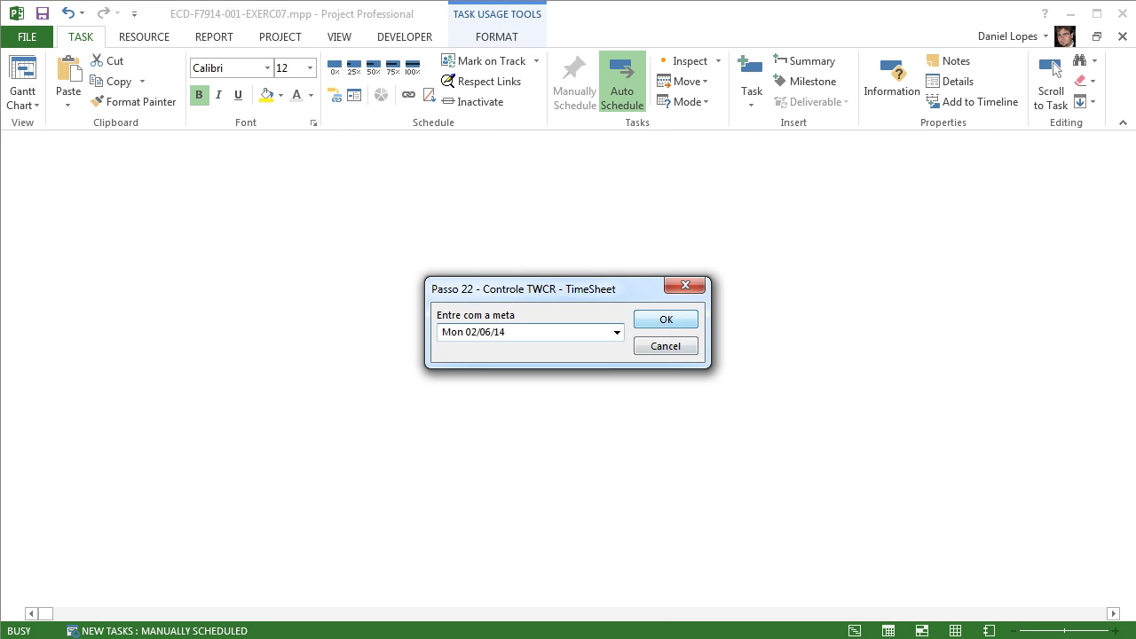
pyautogui.press('Return')
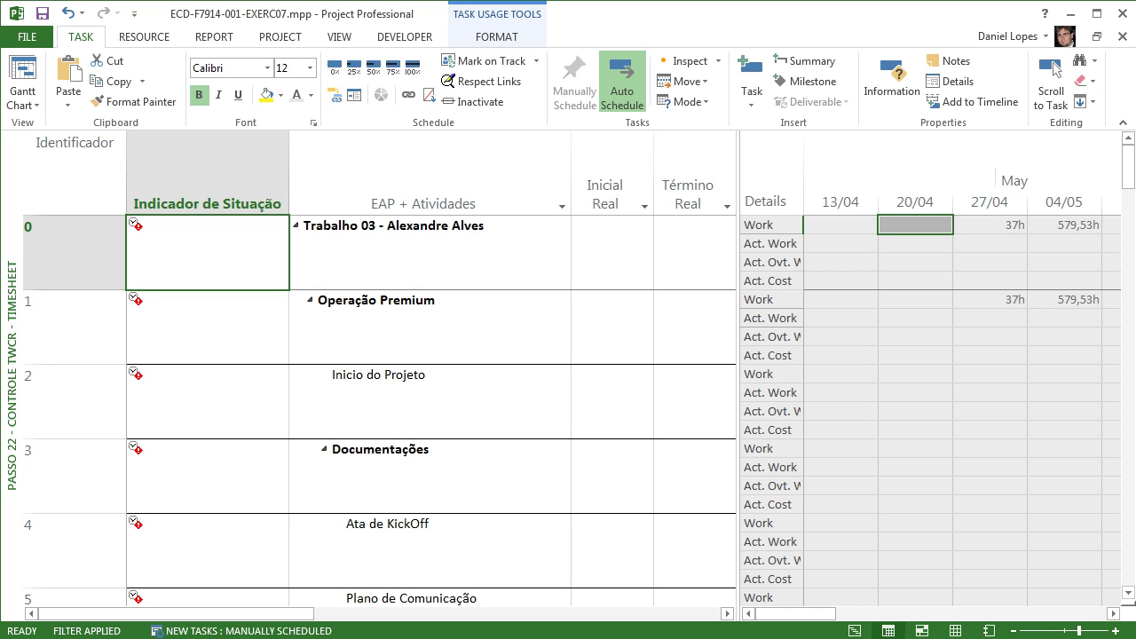
# Insert a Type column before Inicial Real in the widened TimeSheet table and fit its width to the contents
pyautogui.moveTo(737, 318); pyautogui.dragTo(858, 317)
pyautogui.moveTo(858, 373); pyautogui.dragTo(910, 373)
pyautogui.rightClick(624, 182)
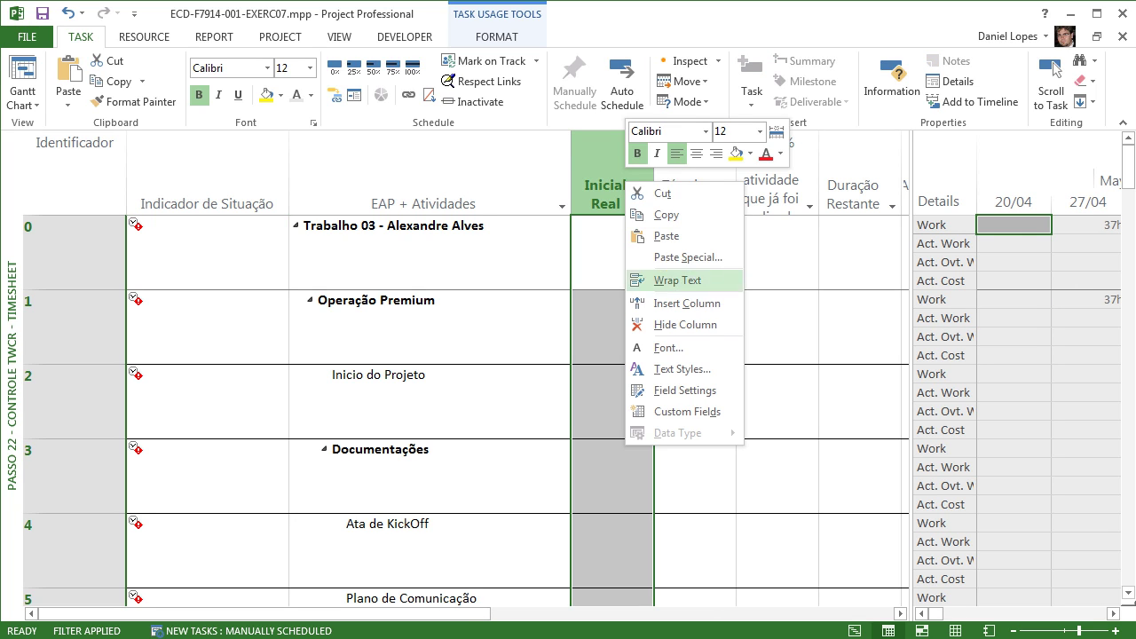
pyautogui.click(686, 303)
pyautogui.write('type')
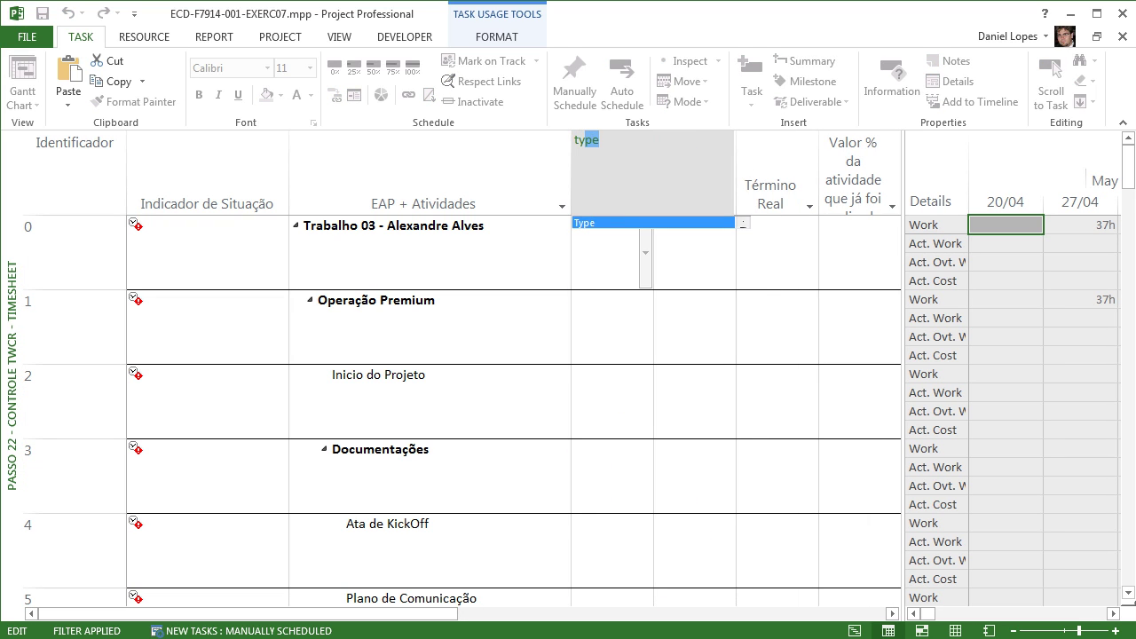
pyautogui.press('Return')
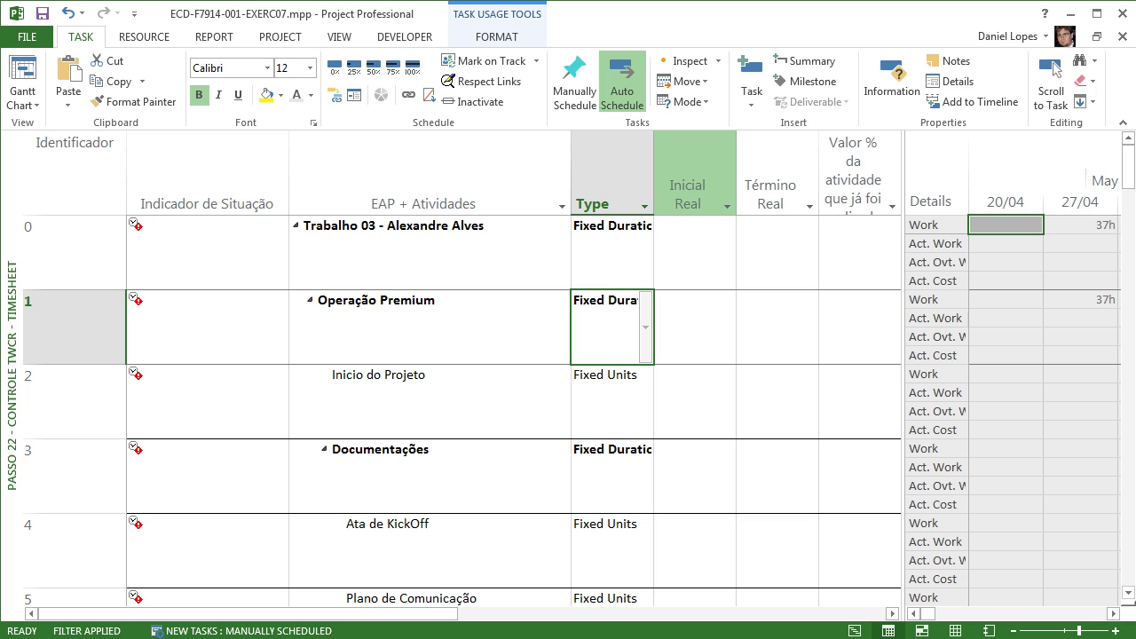
pyautogui.doubleClick(654, 184)
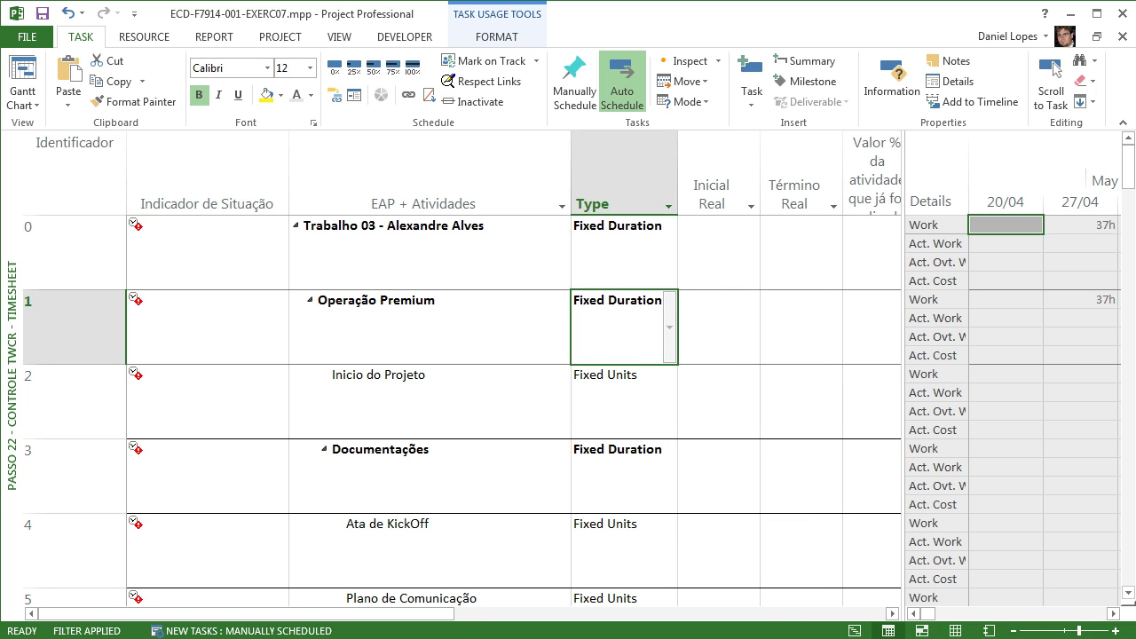
# Review the Type values of the tasks and resources in the TimeSheet view, and hide the Type column
pyautogui.scroll(-5, 1054, 71)
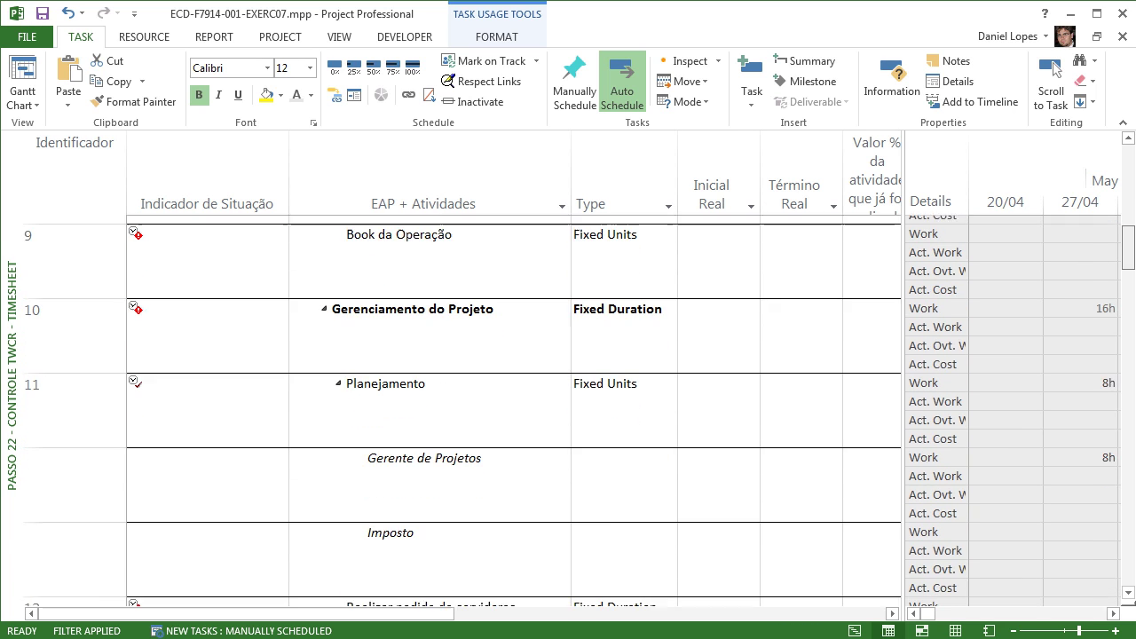
pyautogui.scroll(-2, 1054, 71)
pyautogui.scroll(-7, 1054, 70)
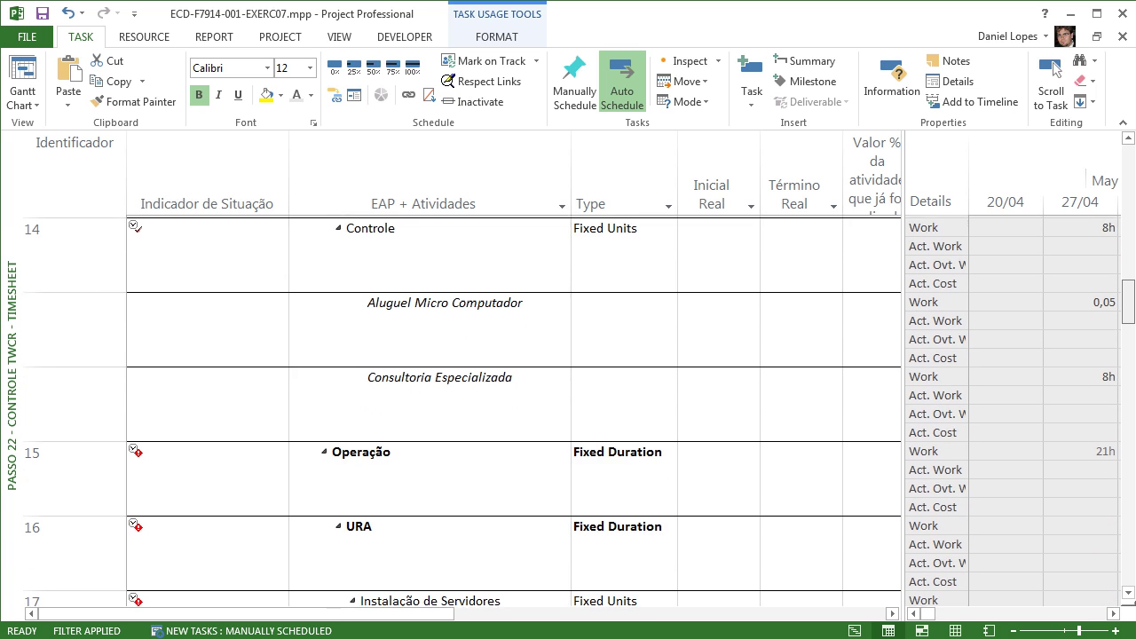
pyautogui.scroll(14, 1054, 71)
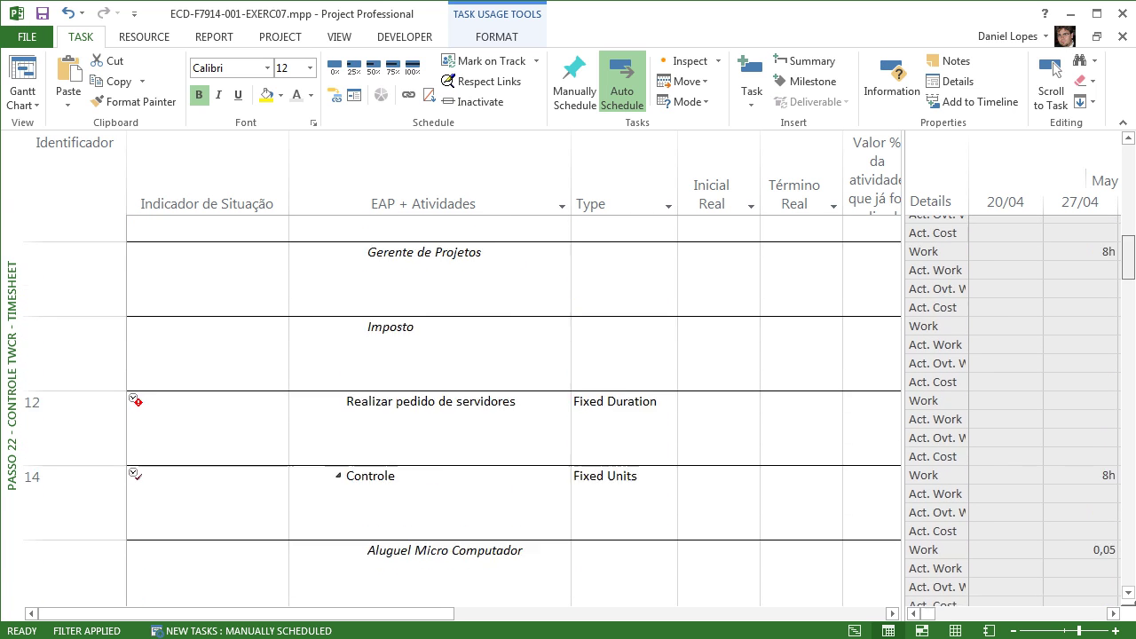
pyautogui.rightClick(638, 170)
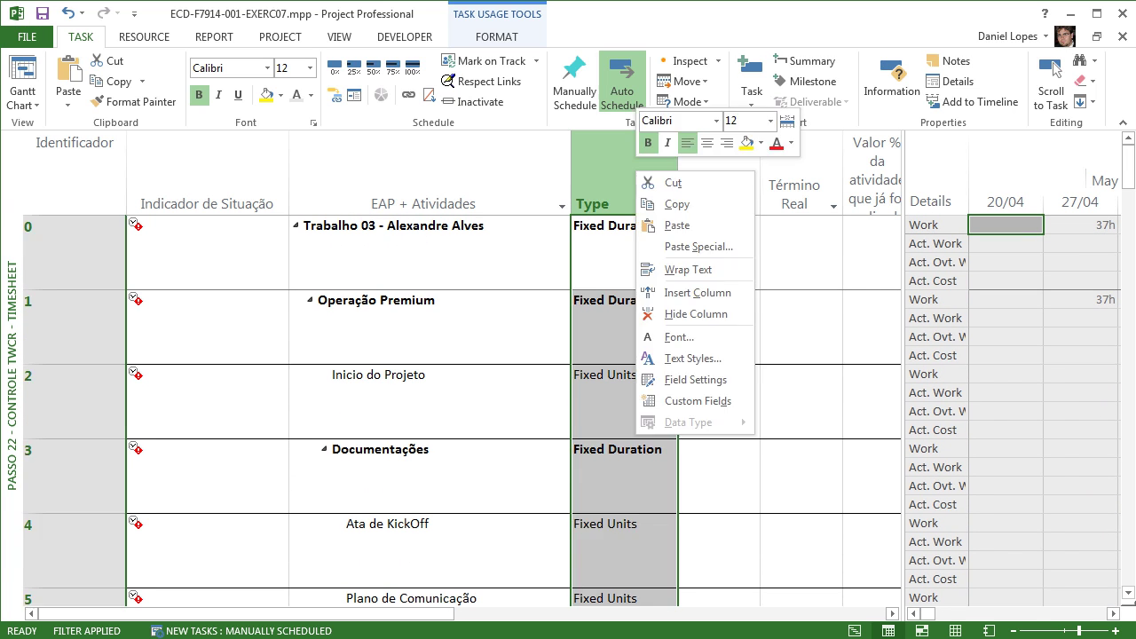
pyautogui.click(696, 314)
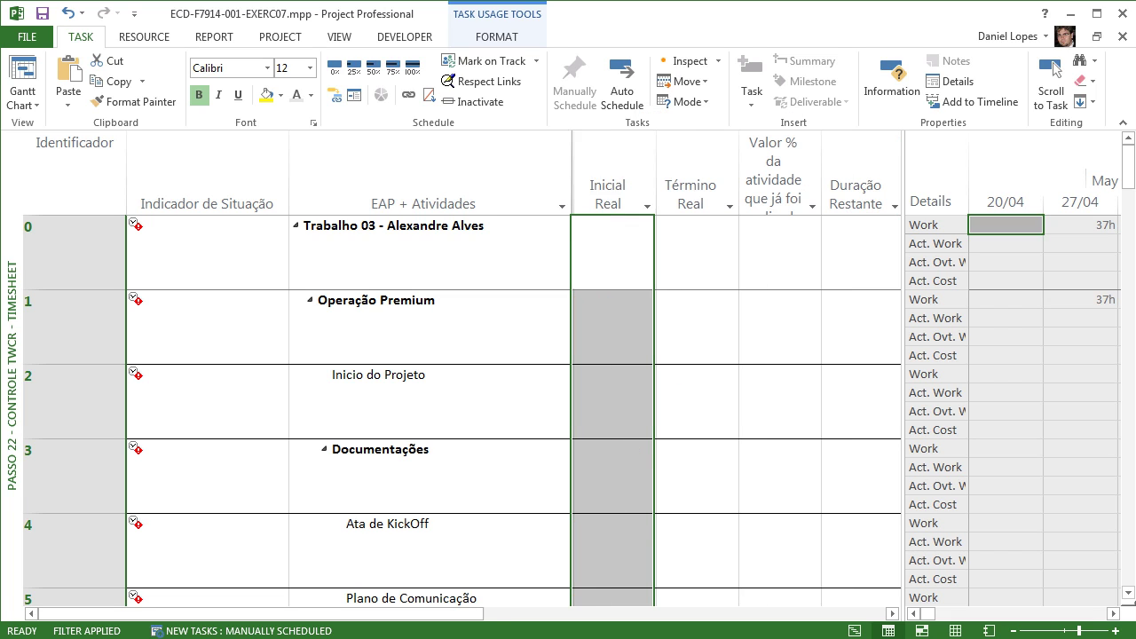
# Widen the TimeSheet table area until the Andamento Físico column is fully shown beside the time-phased details
pyautogui.moveTo(903, 337); pyautogui.dragTo(1022, 337)
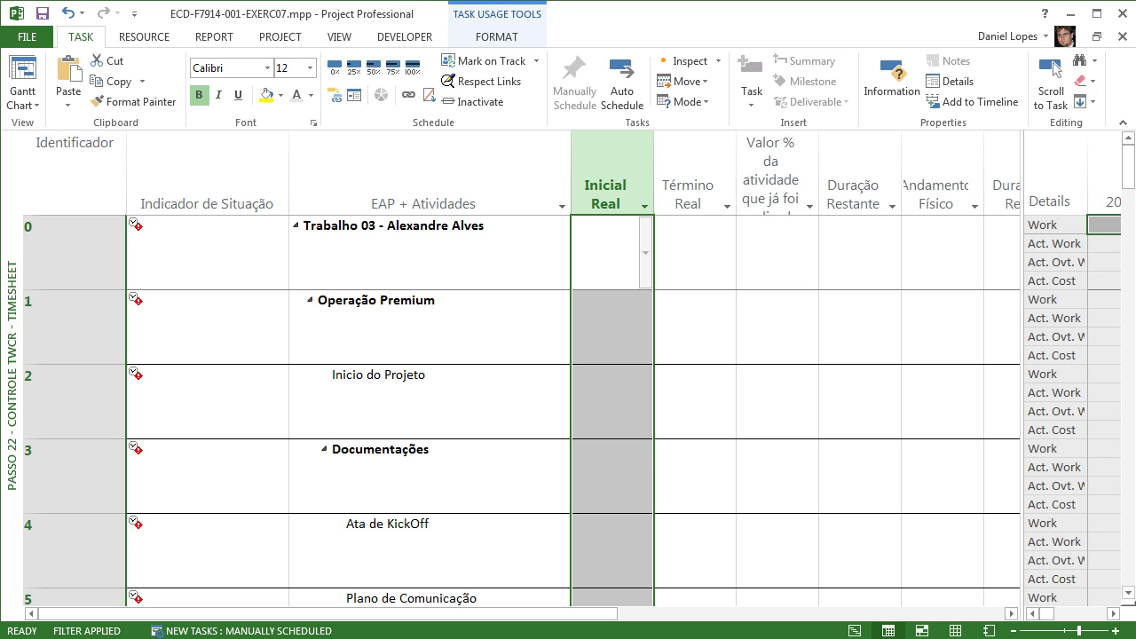
pyautogui.moveTo(231, 613)
pyautogui.mouseDown()
pyautogui.moveTo(515, 613)
pyautogui.moveTo(226, 613)
pyautogui.mouseUp()
# Review the project's schedule options, including the default task type and calculation settings
pyautogui.click(27, 37)
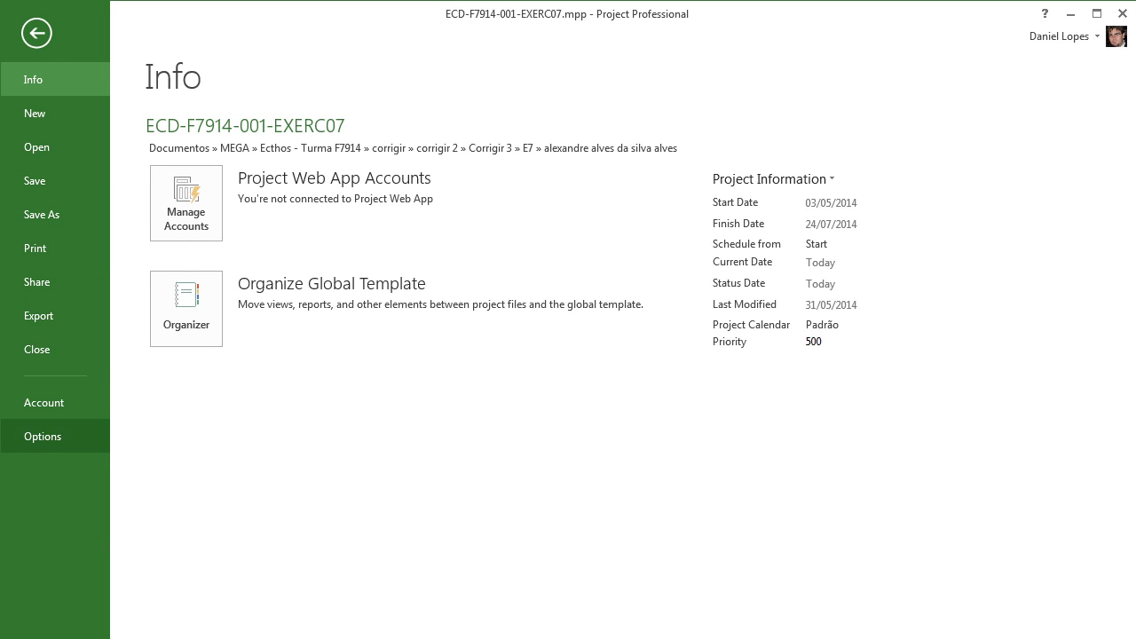
pyautogui.click(43, 436)
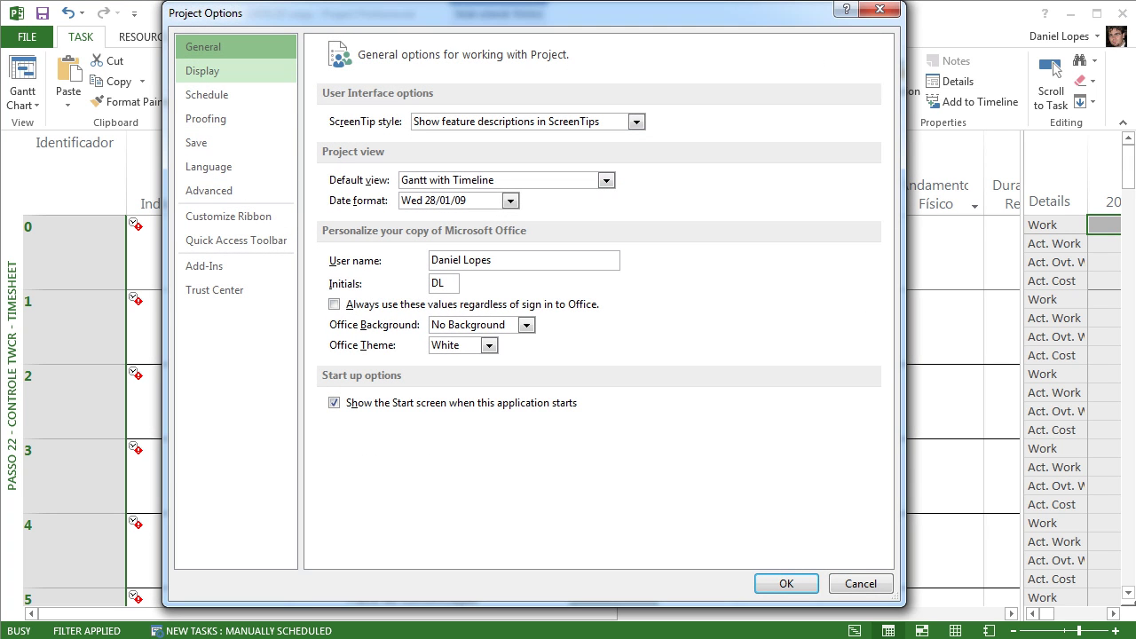
pyautogui.click(207, 95)
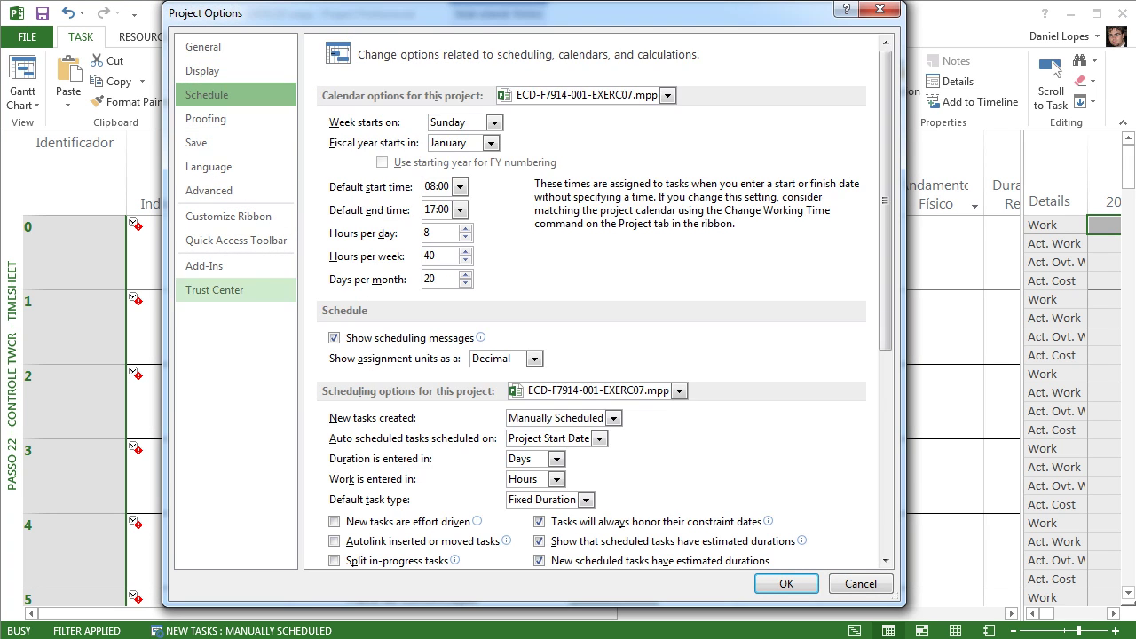
pyautogui.moveTo(885, 244); pyautogui.dragTo(884, 448)
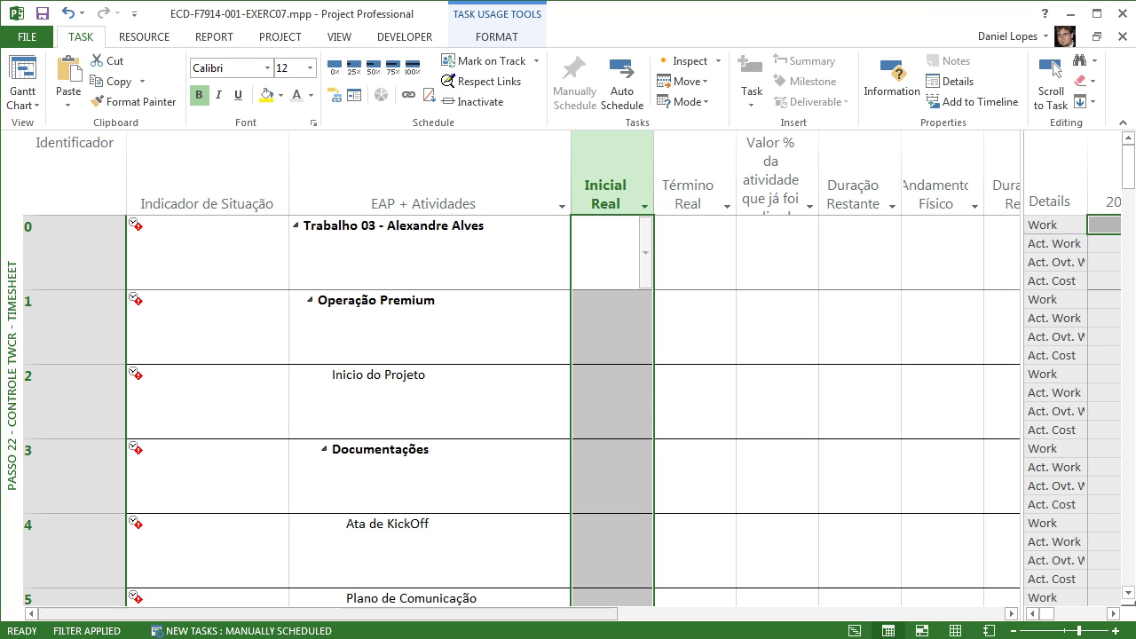
# Narrow the Indicador de Situação column to a width of about 6, and shrink the TimeSheet table area to end at the Custo Extra Real column
pyautogui.moveTo(328, 614)
pyautogui.mouseDown()
pyautogui.moveTo(588, 614)
pyautogui.moveTo(330, 614)
pyautogui.mouseUp()
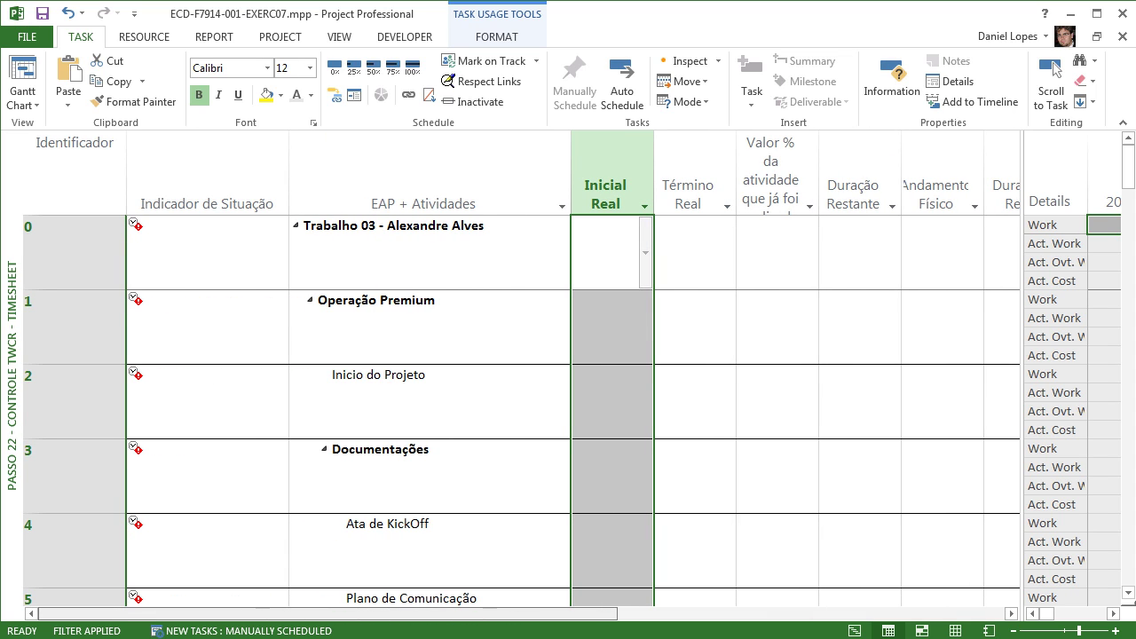
pyautogui.moveTo(288, 191); pyautogui.dragTo(177, 191)
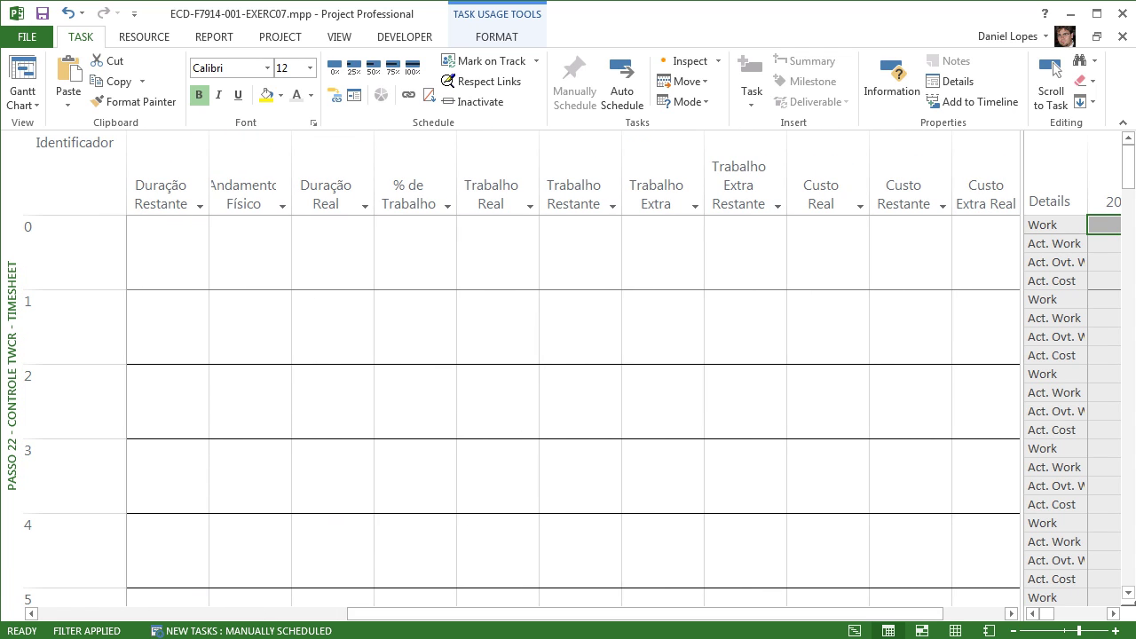
pyautogui.click(1011, 613)
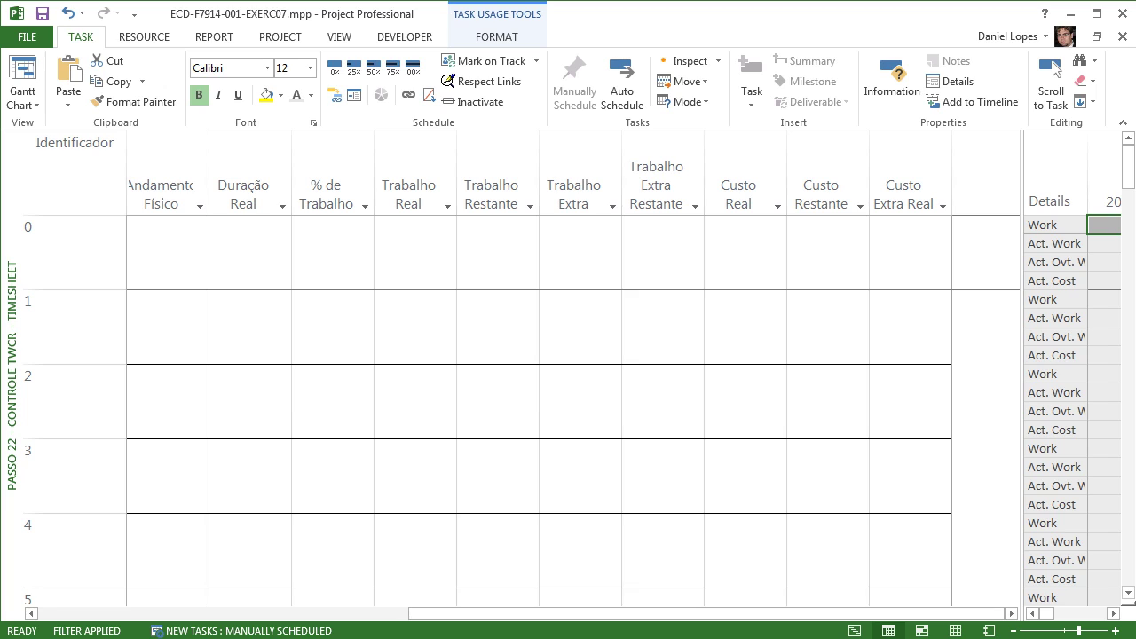
pyautogui.moveTo(1021, 497); pyautogui.dragTo(942, 497)
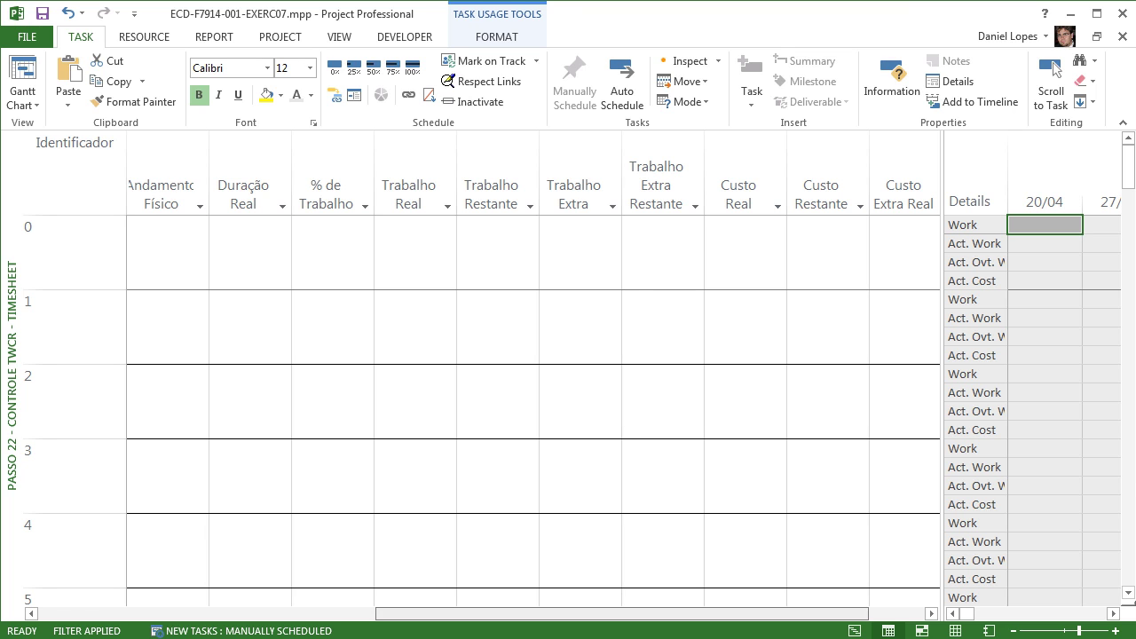
pyautogui.moveTo(621, 614); pyautogui.dragTo(340, 613)
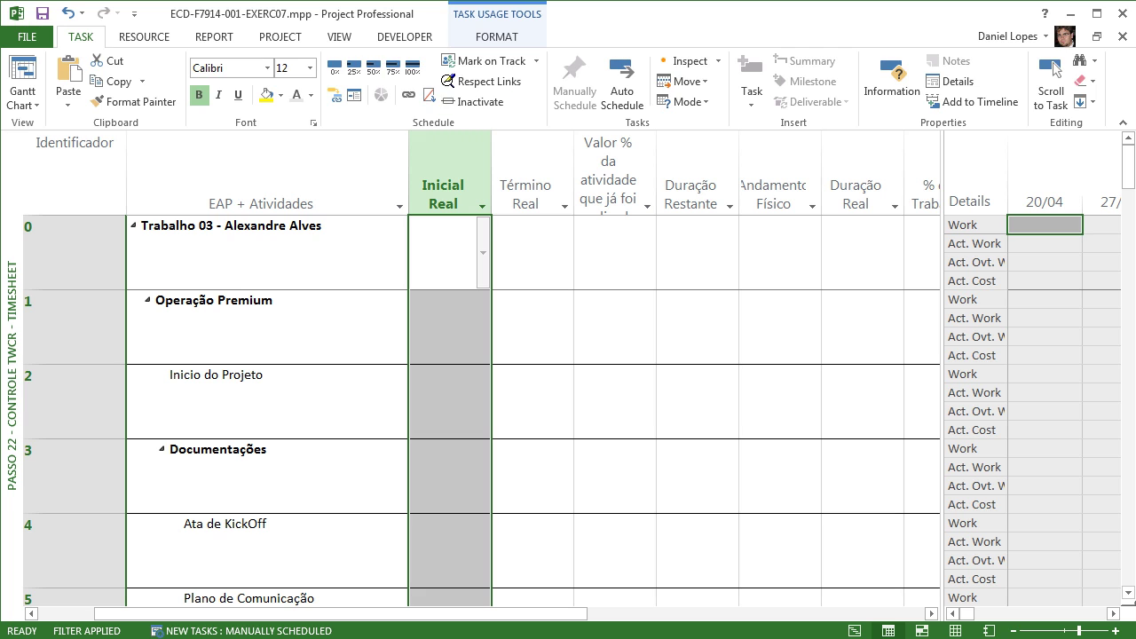
# Examine all field rows in the definition of the Passo 22 - Controle TWCR - TimeSheet table, without changing it
pyautogui.click(339, 36)
pyautogui.click(406, 101)
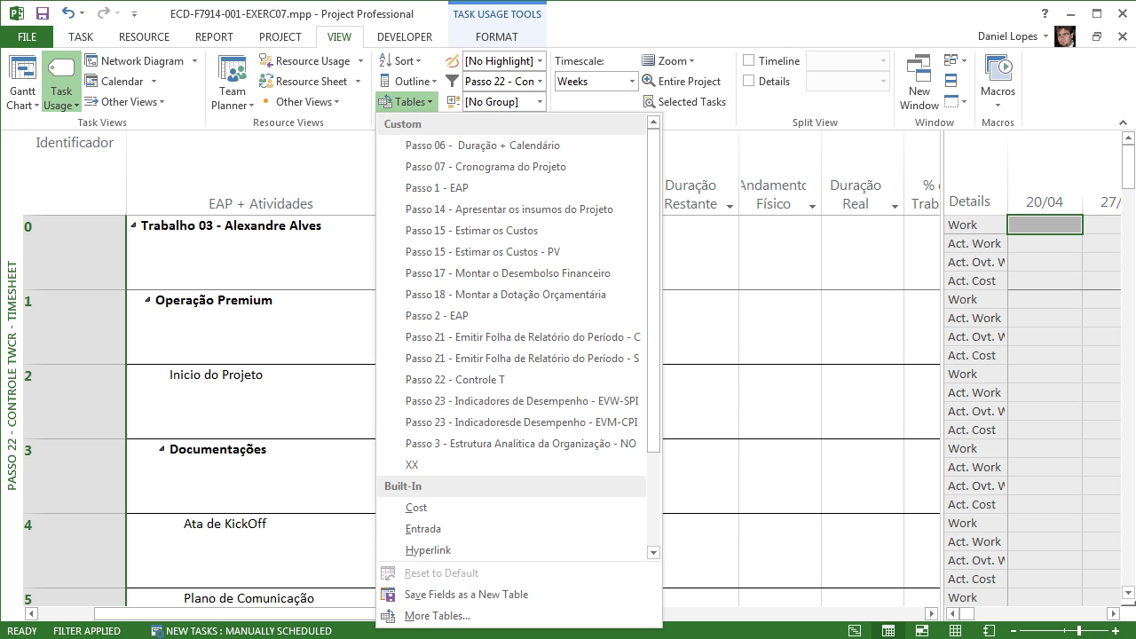
pyautogui.click(438, 615)
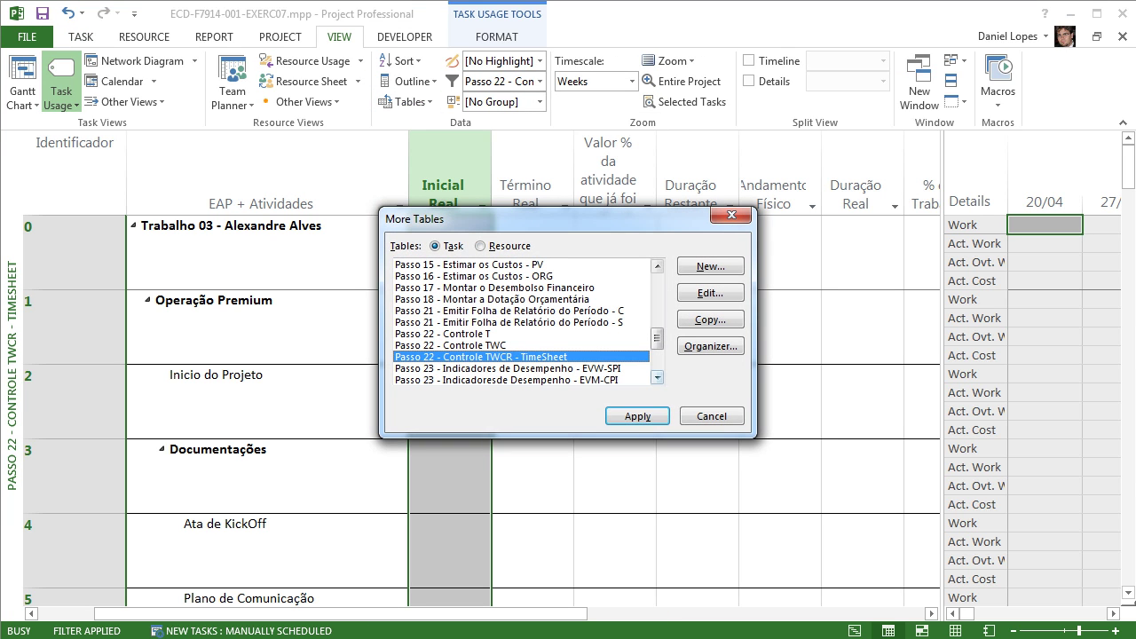
pyautogui.click(658, 378)
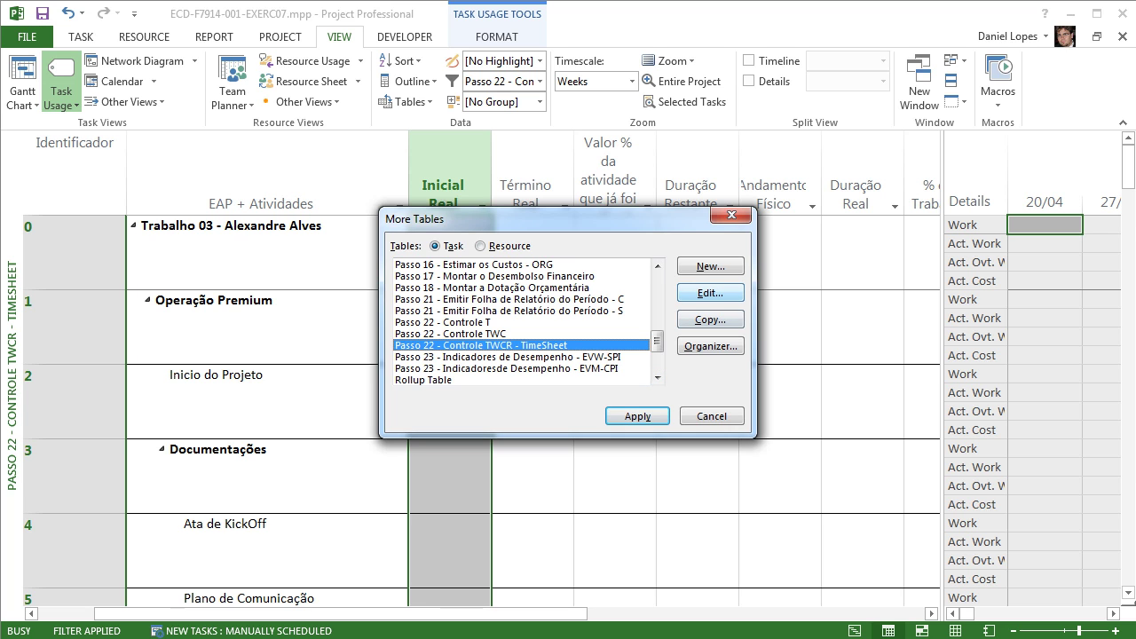
pyautogui.click(710, 292)
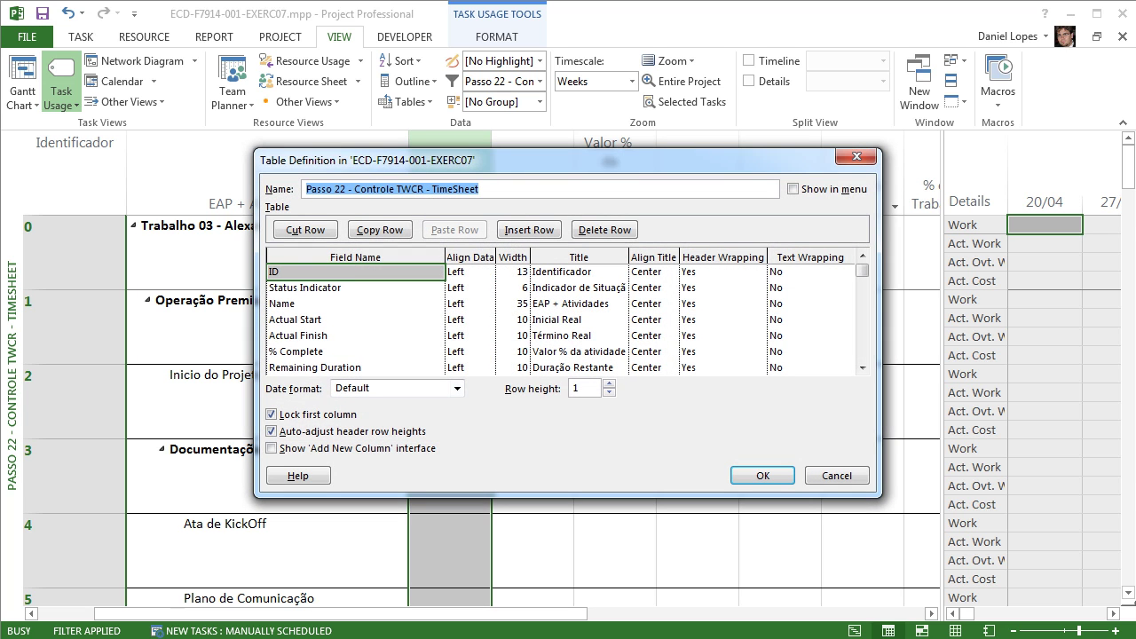
pyautogui.click(862, 367)
pyautogui.click(861, 367)
pyautogui.click(861, 368)
pyautogui.click(861, 368)
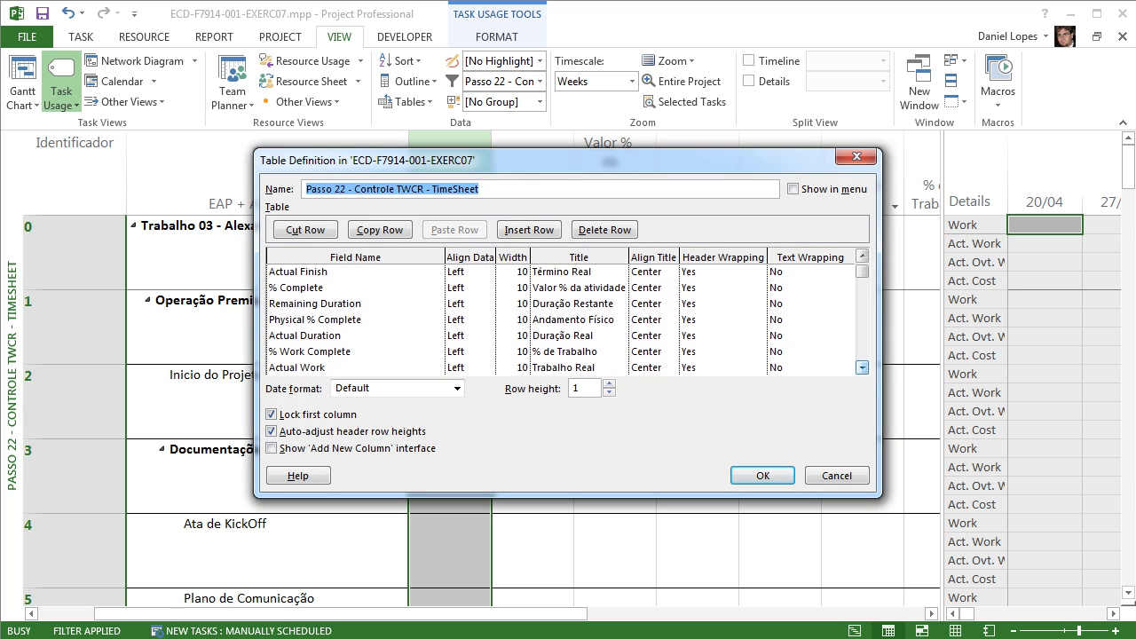
pyautogui.click(861, 368)
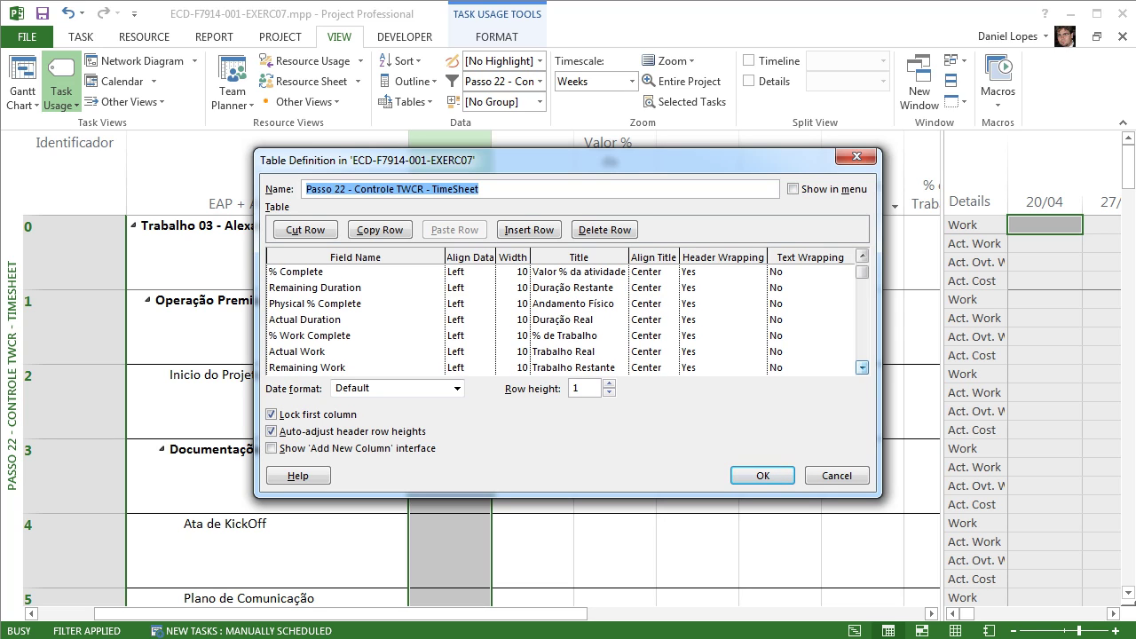
pyautogui.click(862, 368)
pyautogui.click(862, 368)
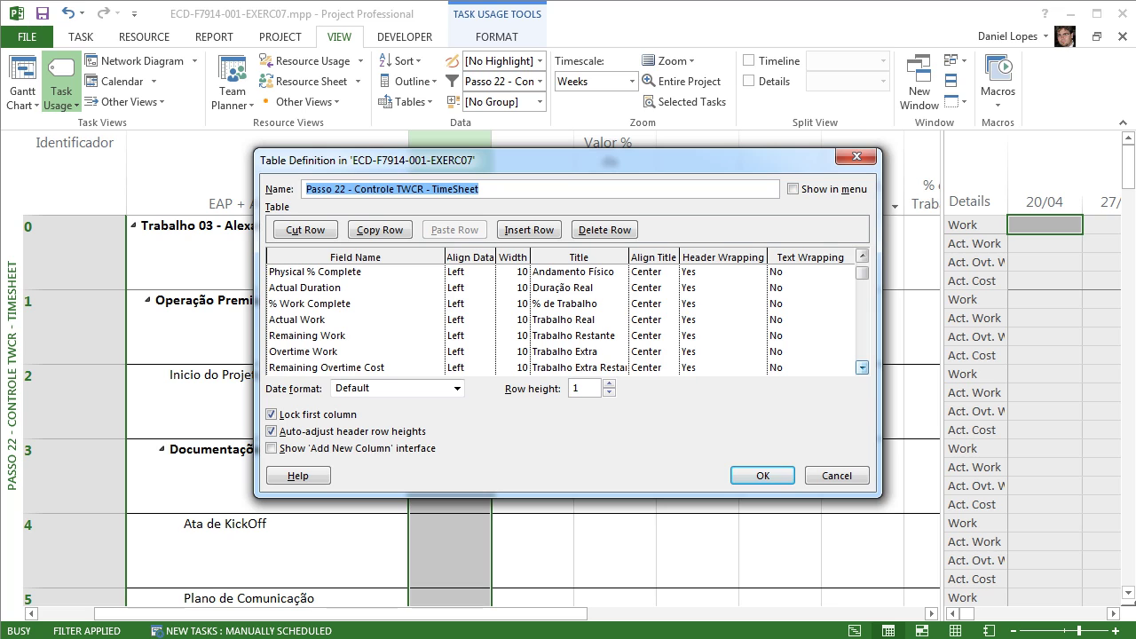
pyautogui.click(861, 368)
pyautogui.click(862, 368)
pyautogui.click(862, 368)
pyautogui.click(862, 368)
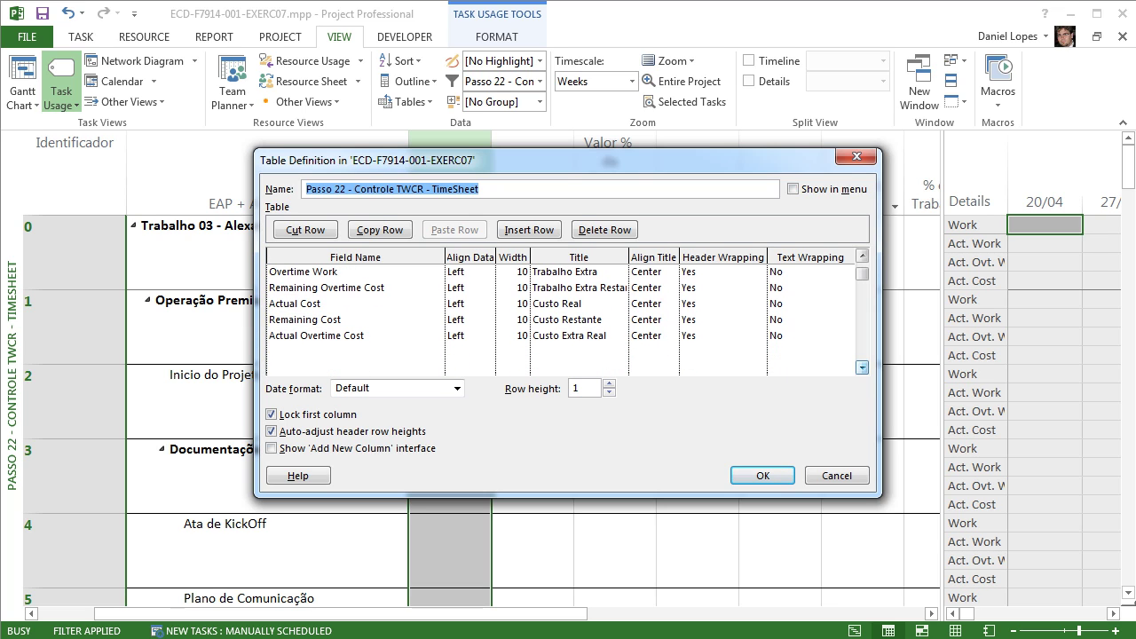
pyautogui.click(836, 475)
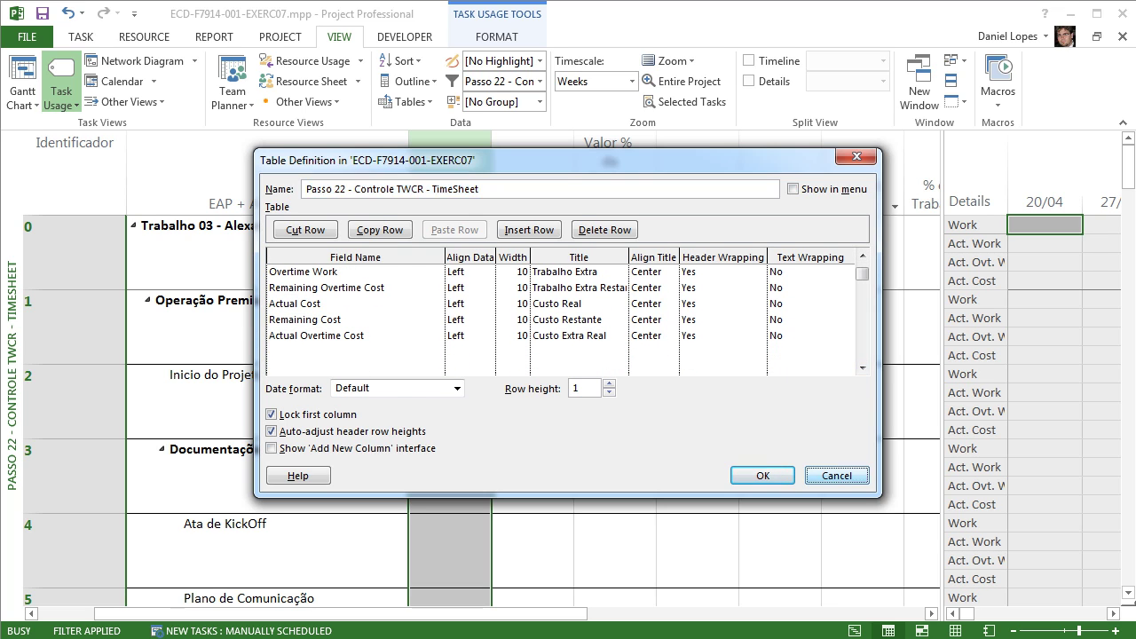
pyautogui.click(711, 417)
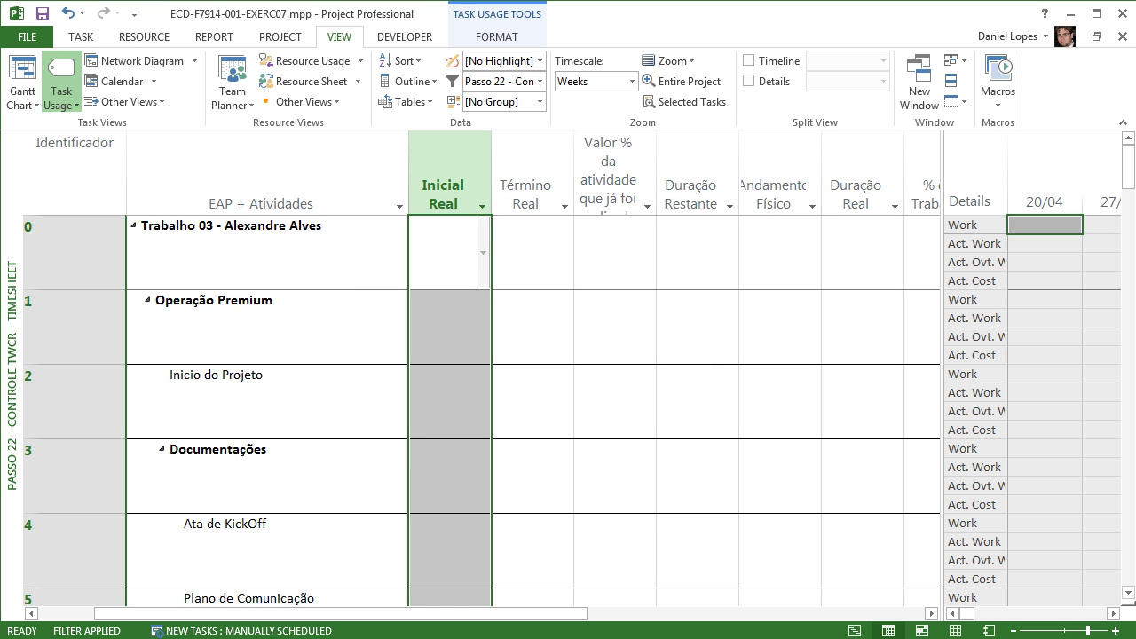
# Switch to the Passo 23 - Indicadoresde Desempenho - EVM view
pyautogui.click(60, 104)
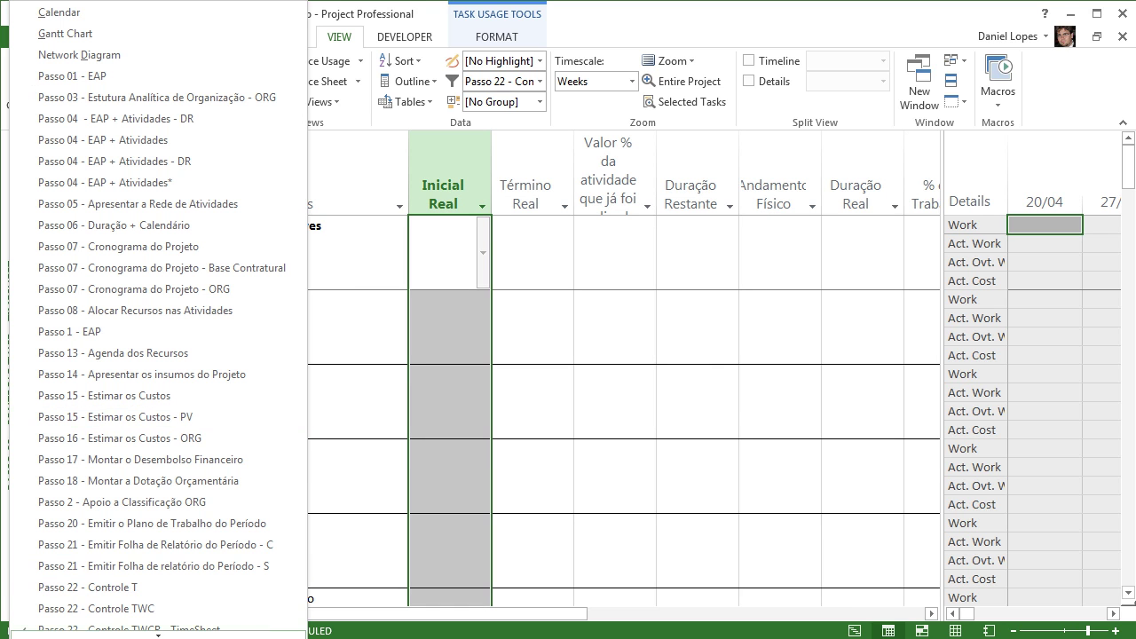
pyautogui.scroll(-2, 133, 523)
pyautogui.scroll(-1, 158, 519)
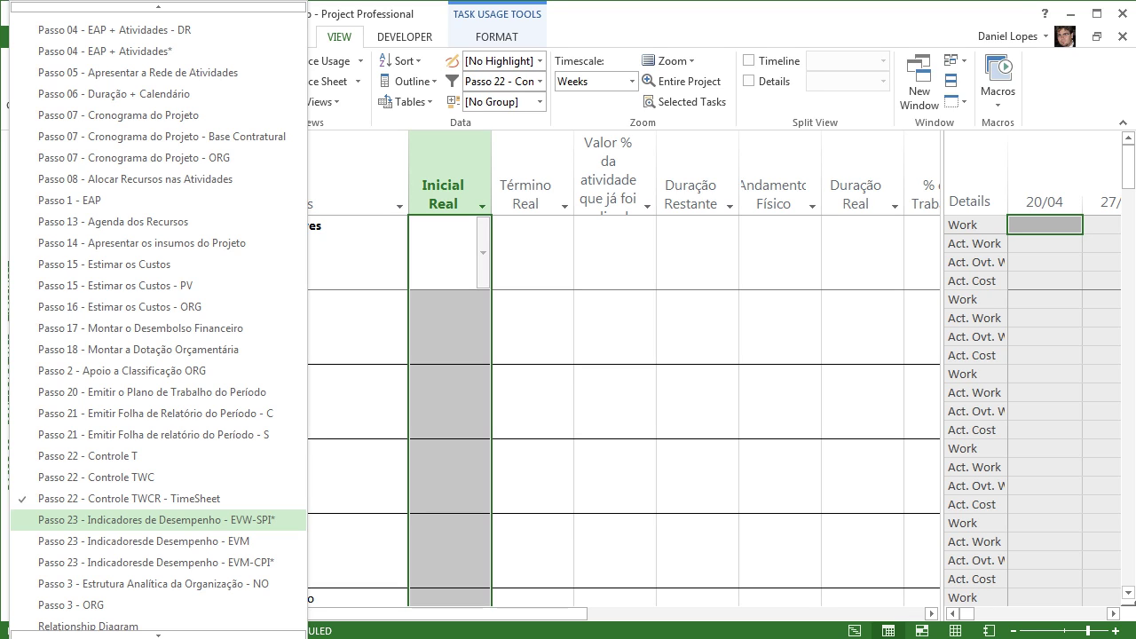
pyautogui.press('Down')
pyautogui.press('Down')
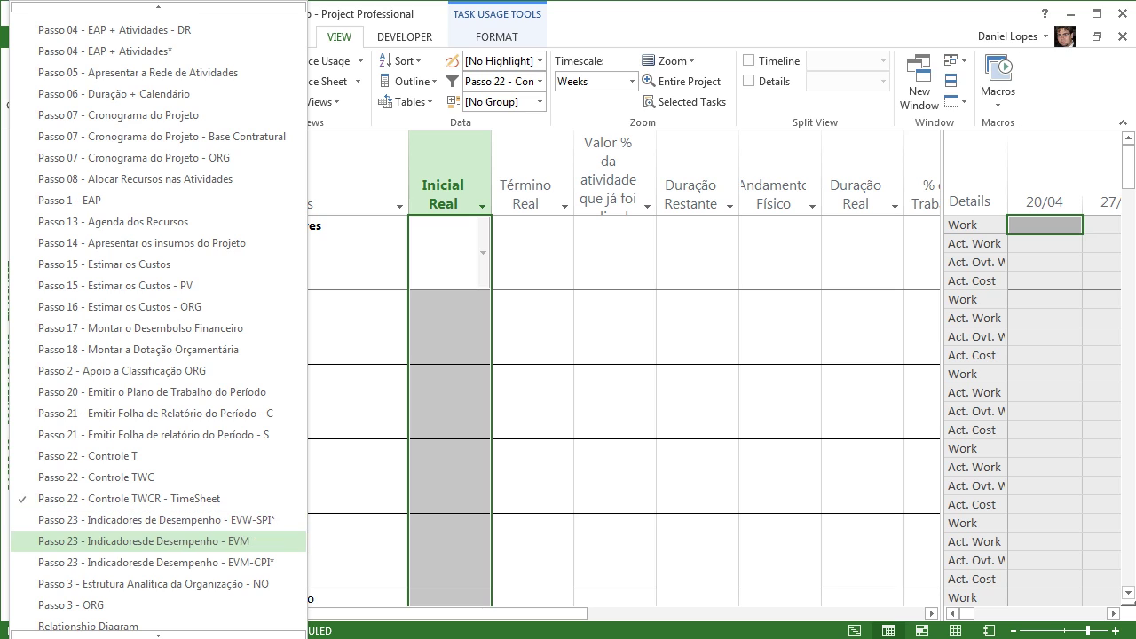
pyautogui.press('Up')
pyautogui.press('Up')
pyautogui.press('Down')
pyautogui.press('Return')
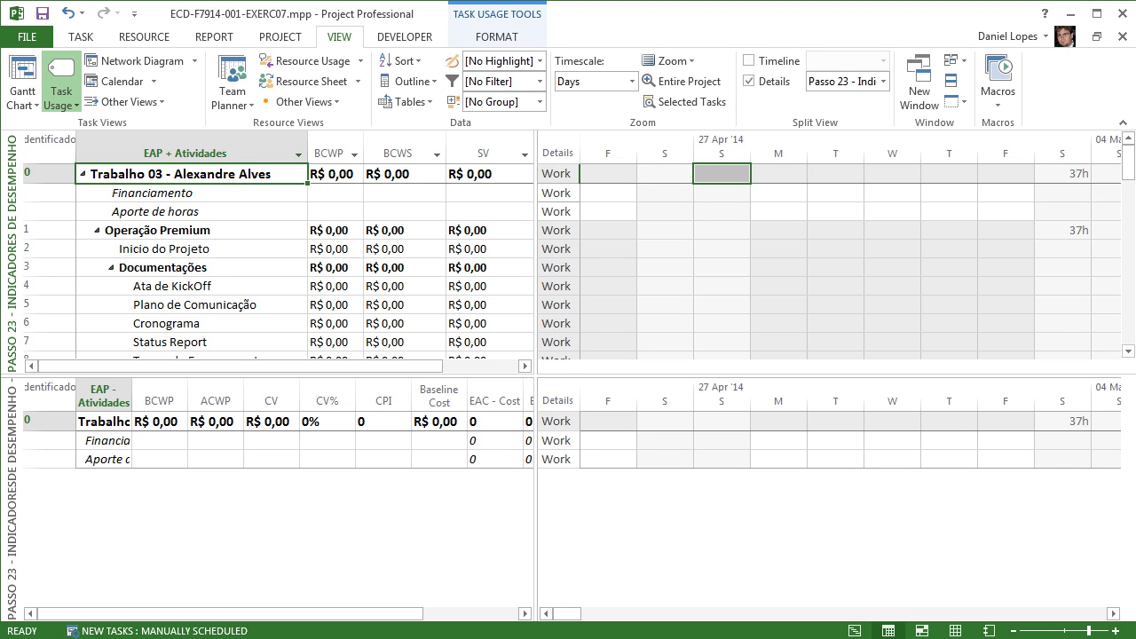
# Widen the table areas to show all indicator columns, widen the upper Identificador column, and fit the VAC column to its contents
pyautogui.moveTo(535, 497); pyautogui.dragTo(908, 497)
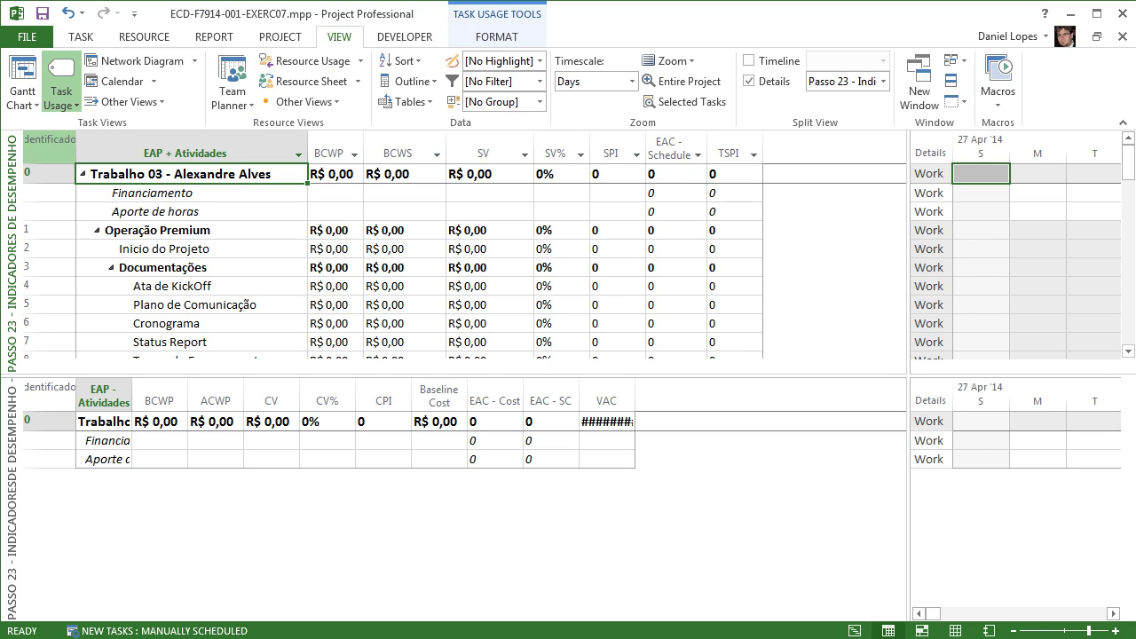
pyautogui.moveTo(76, 142); pyautogui.dragTo(110, 142)
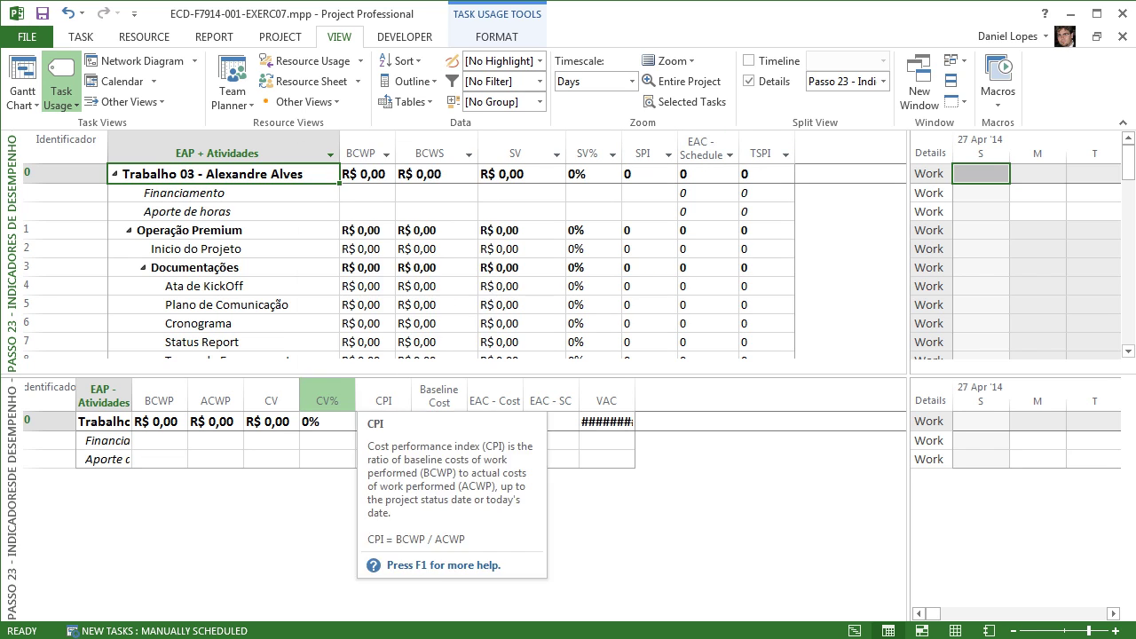
pyautogui.doubleClick(635, 401)
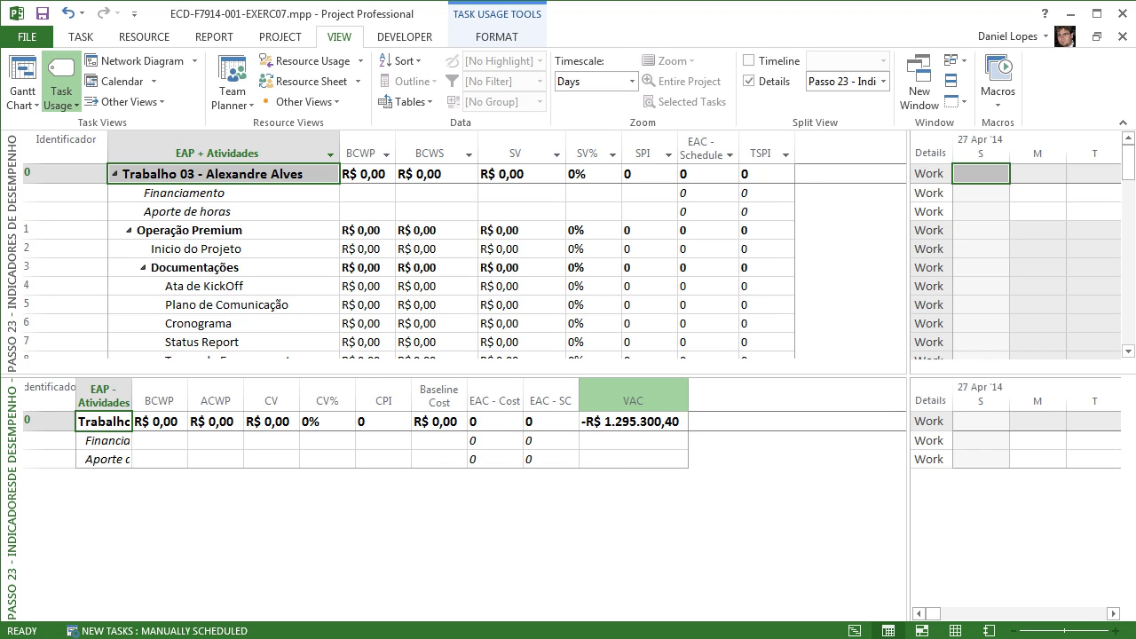
pyautogui.press('Escape')
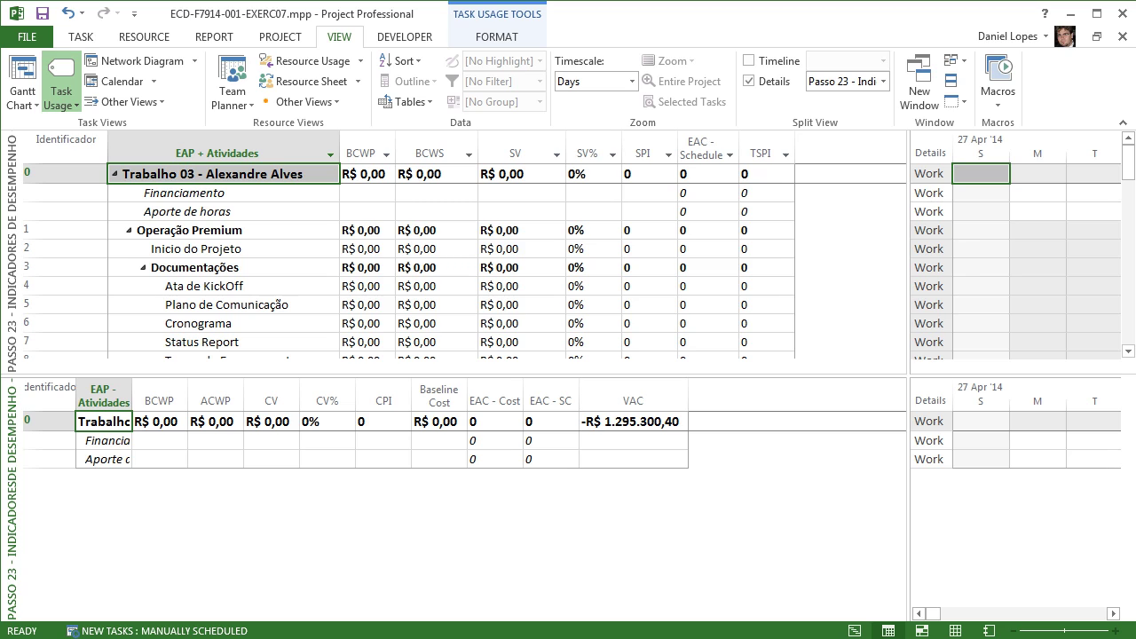
# Copy Baseline into Baseline1 as an interim plan for the entire project, overwriting the existing Baseline1 data
pyautogui.click(280, 36)
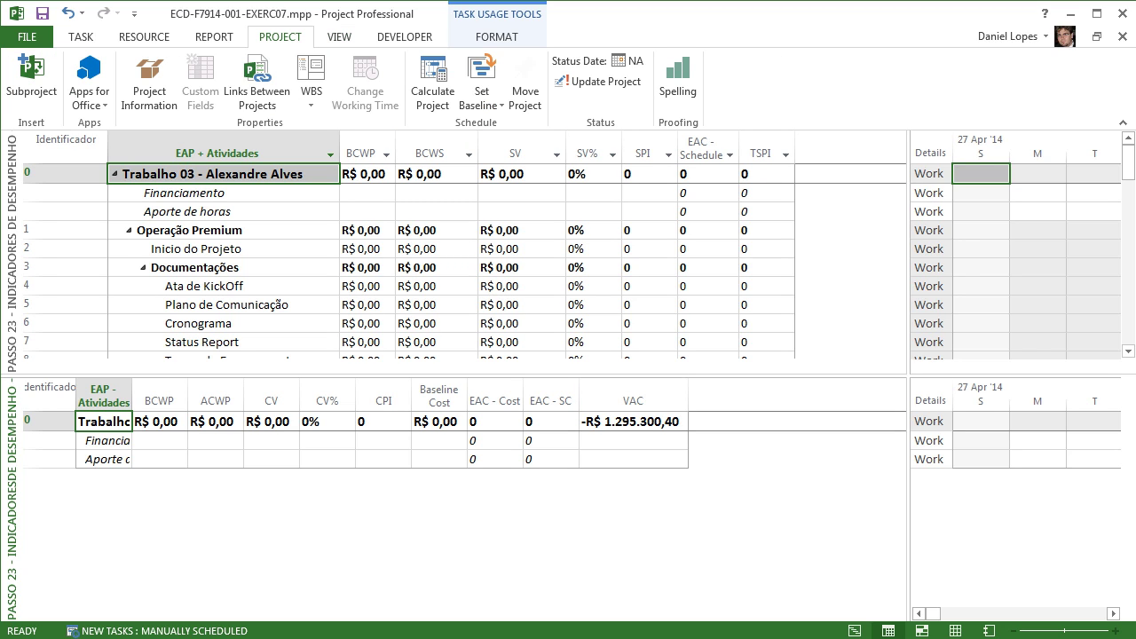
pyautogui.click(433, 81)
pyautogui.click(481, 93)
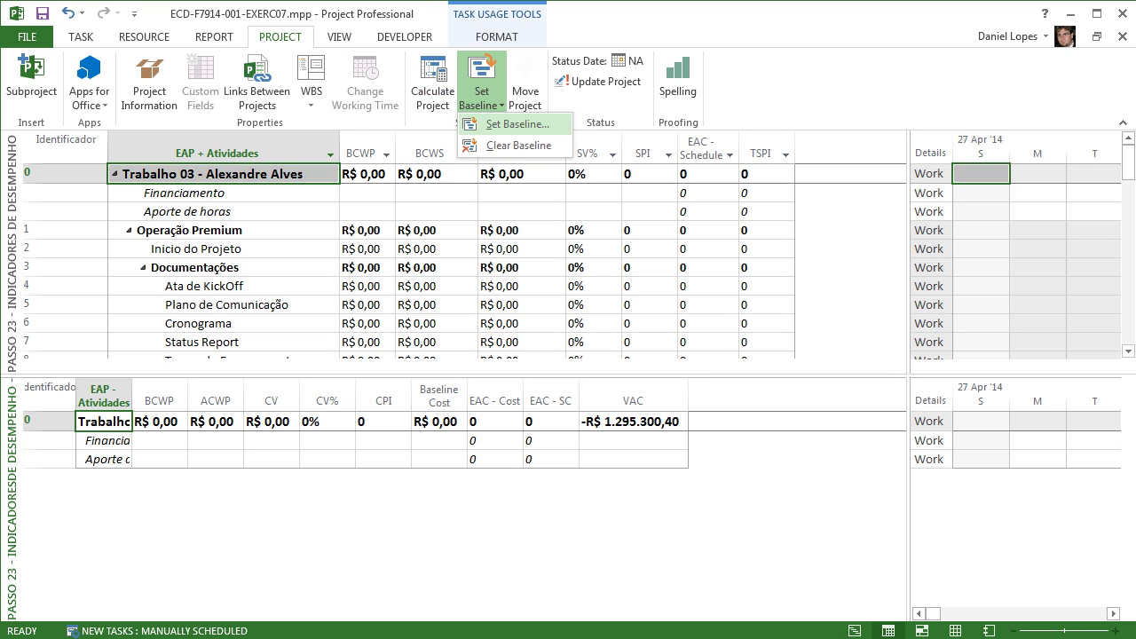
pyautogui.click(517, 124)
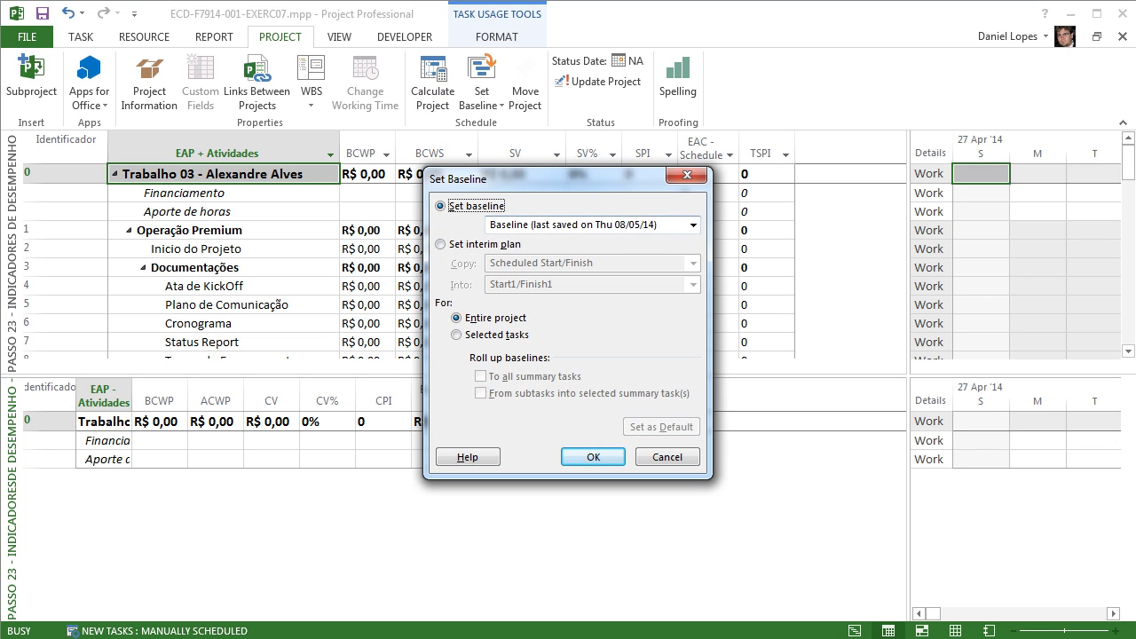
pyautogui.click(693, 224)
pyautogui.click(593, 241)
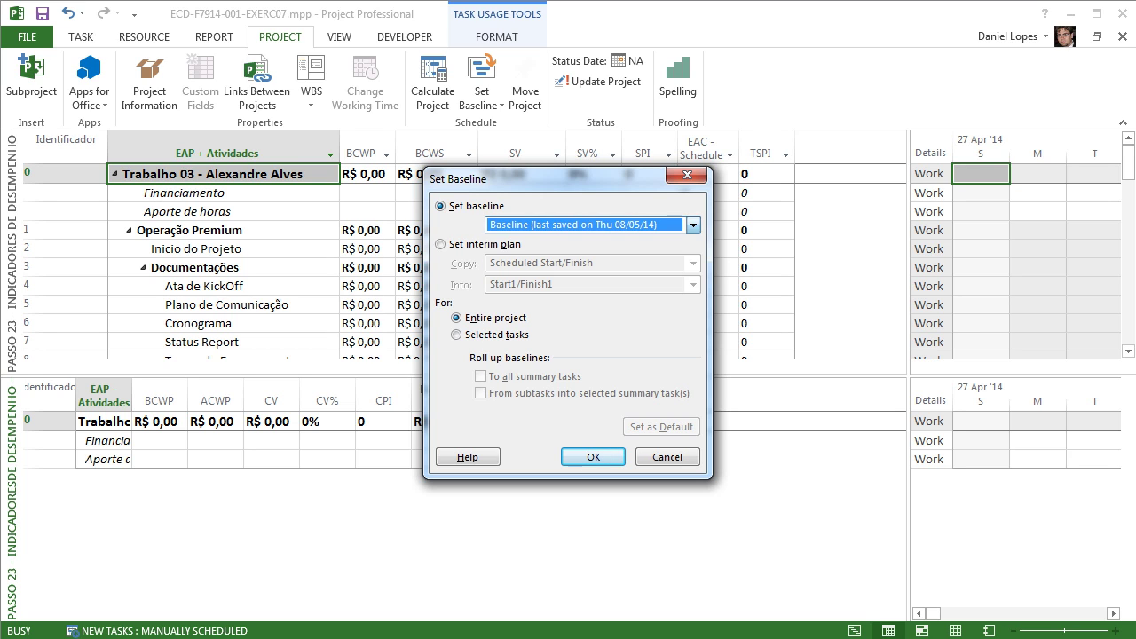
pyautogui.click(441, 244)
pyautogui.click(693, 263)
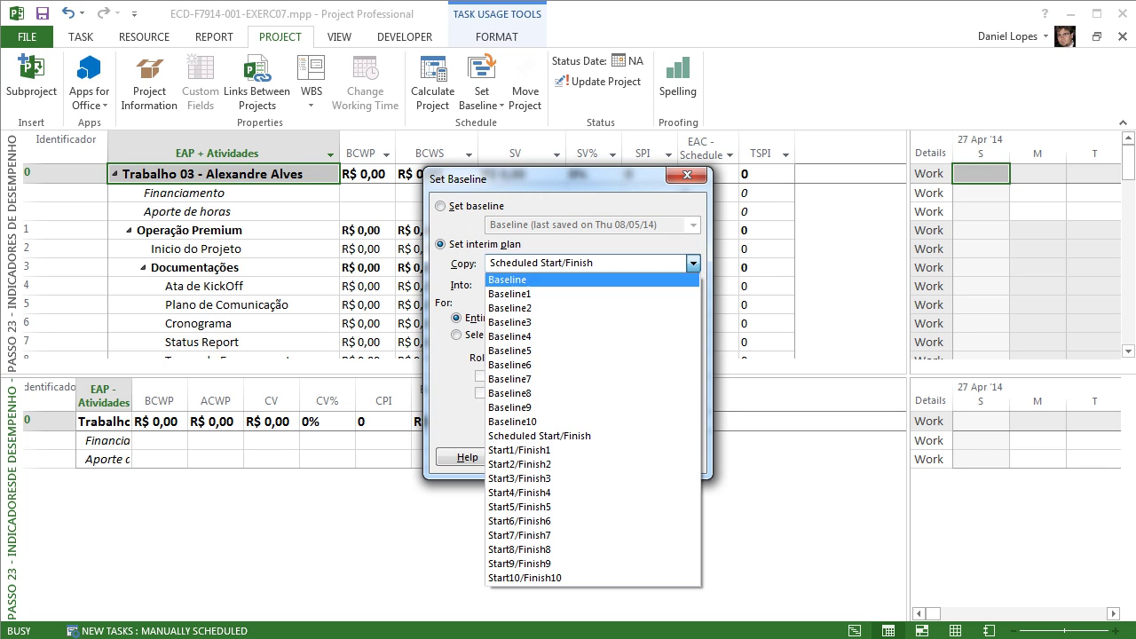
pyautogui.click(593, 279)
pyautogui.click(693, 284)
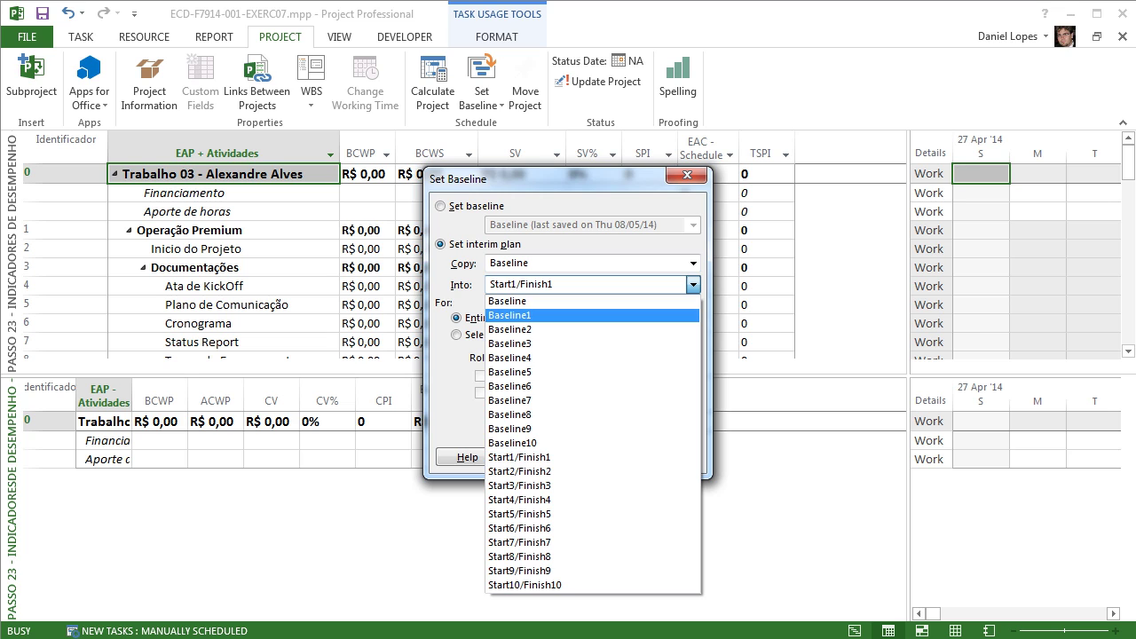
pyautogui.press('Return')
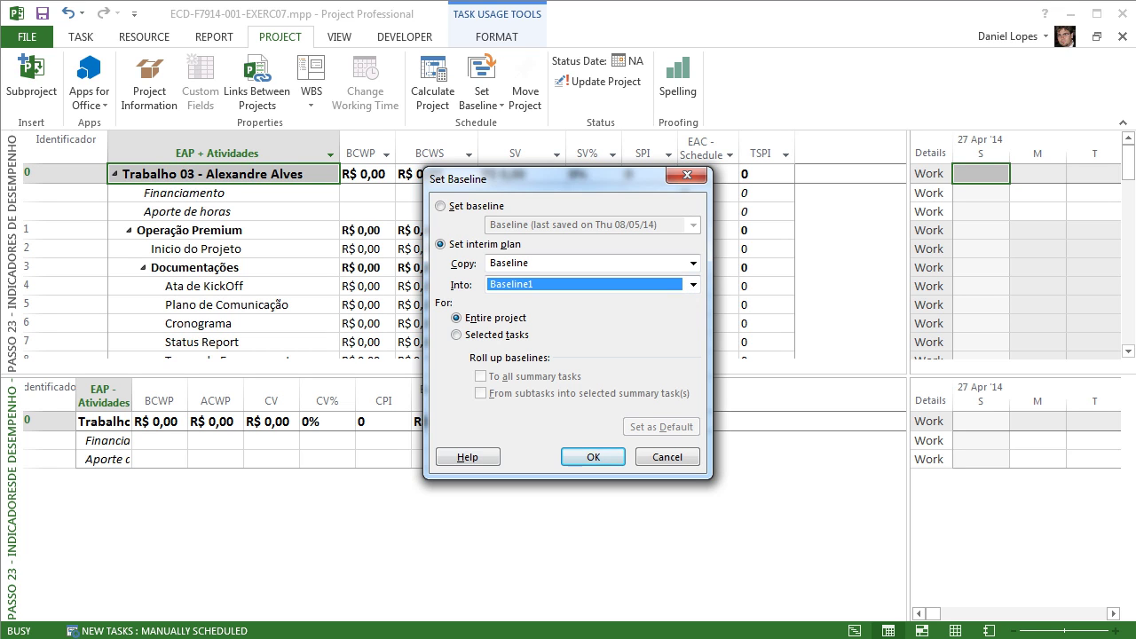
pyautogui.press('Return')
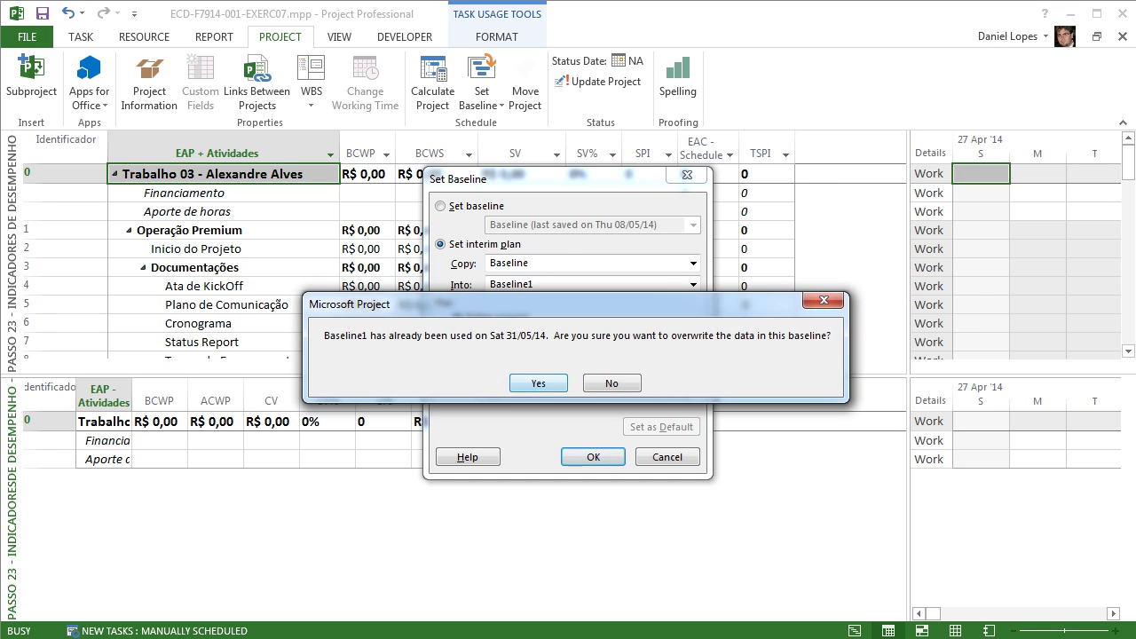
pyautogui.press('Return')
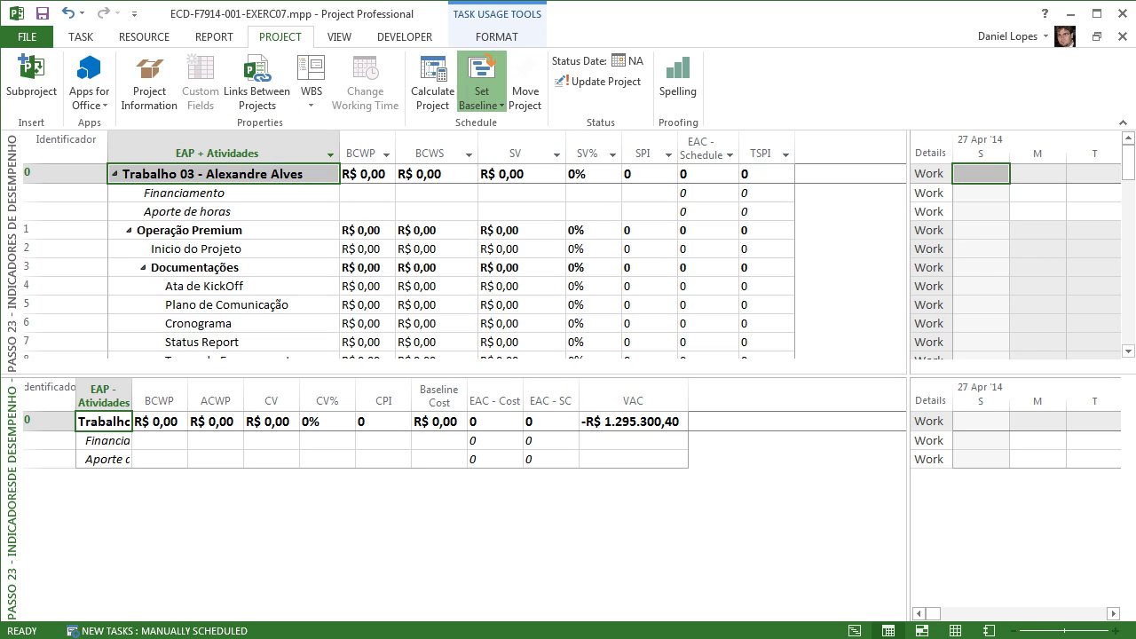
# Save the current schedule as the main Baseline for the entire project, overwriting the baseline data already stored there
pyautogui.click(481, 98)
pyautogui.click(518, 125)
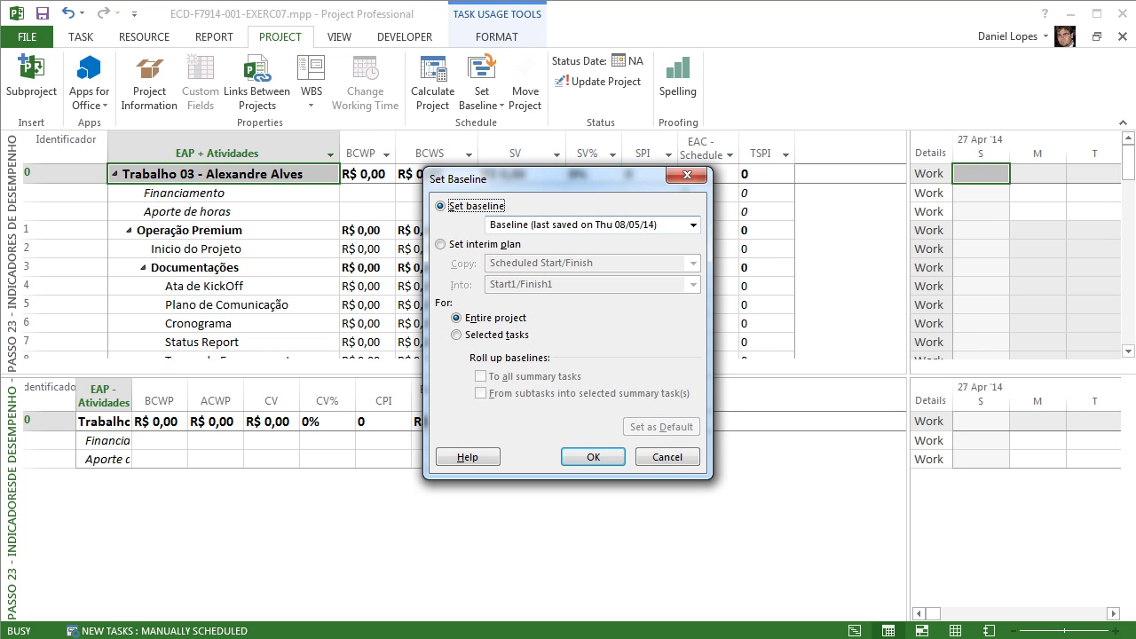
pyautogui.click(693, 225)
pyautogui.click(593, 241)
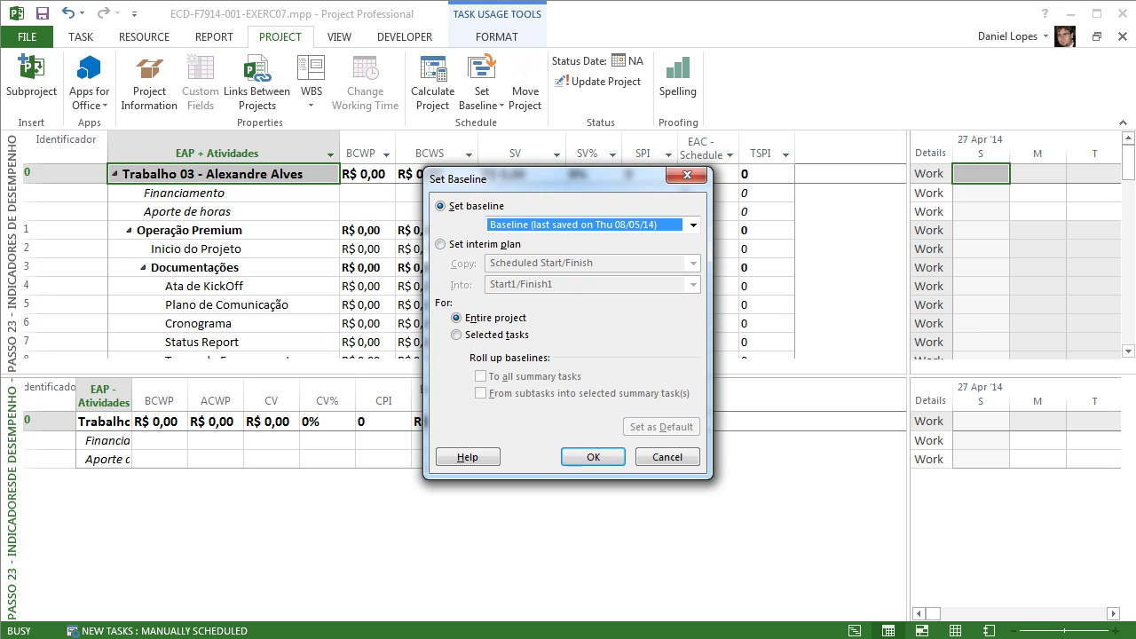
pyautogui.click(593, 457)
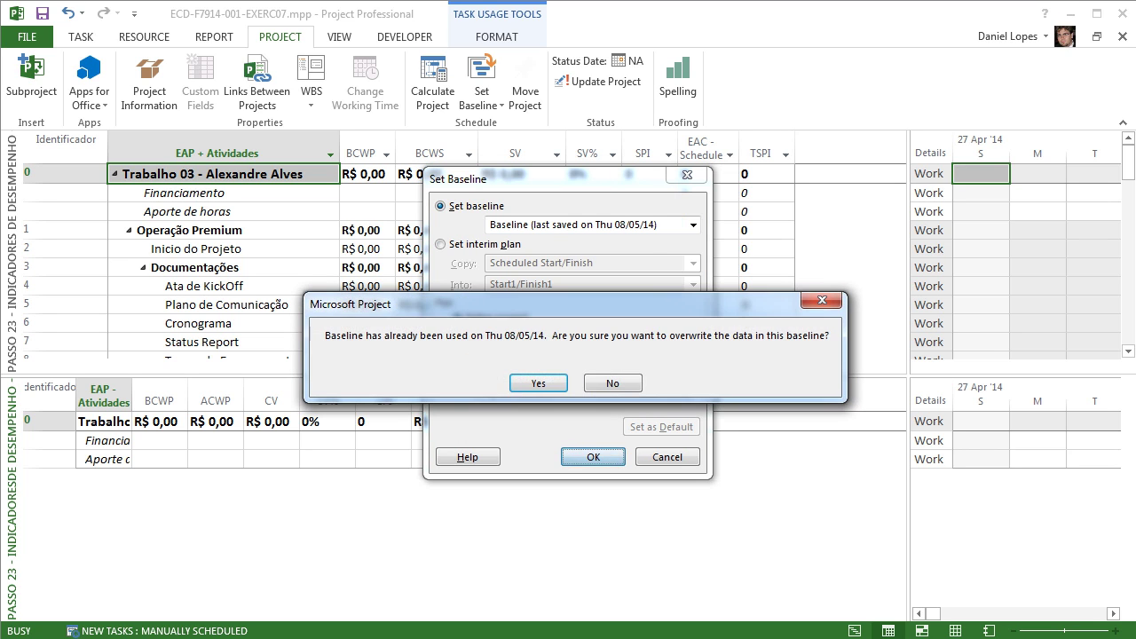
pyautogui.press('Return')
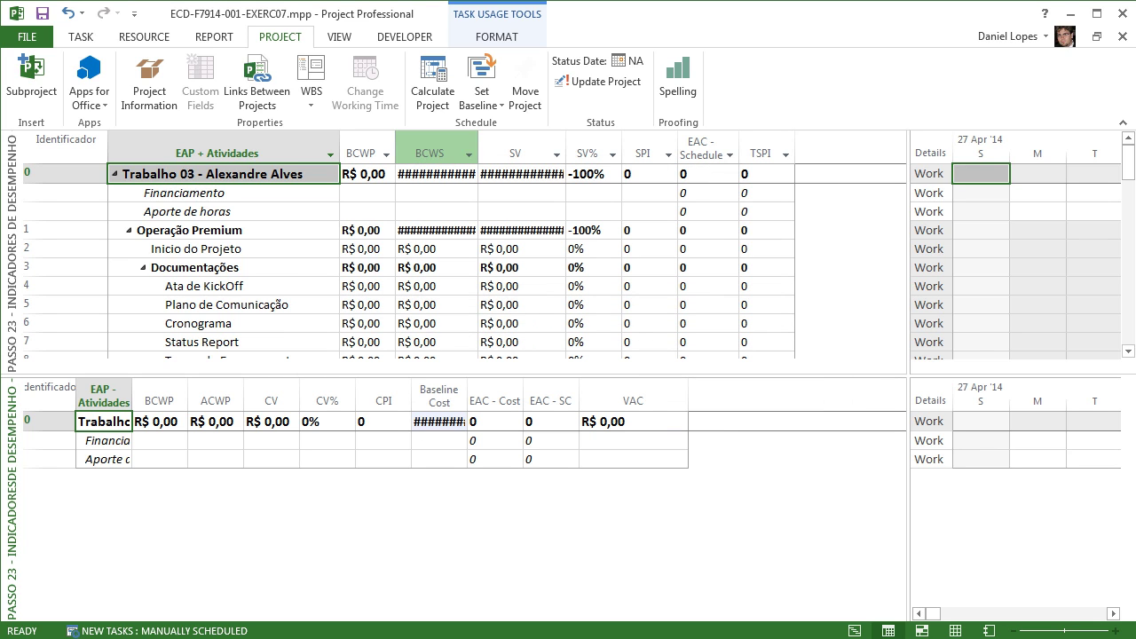
# Fit the BCWS, SV and Baseline Cost columns to their contents, and review the task values in the upper table
pyautogui.doubleClick(478, 154)
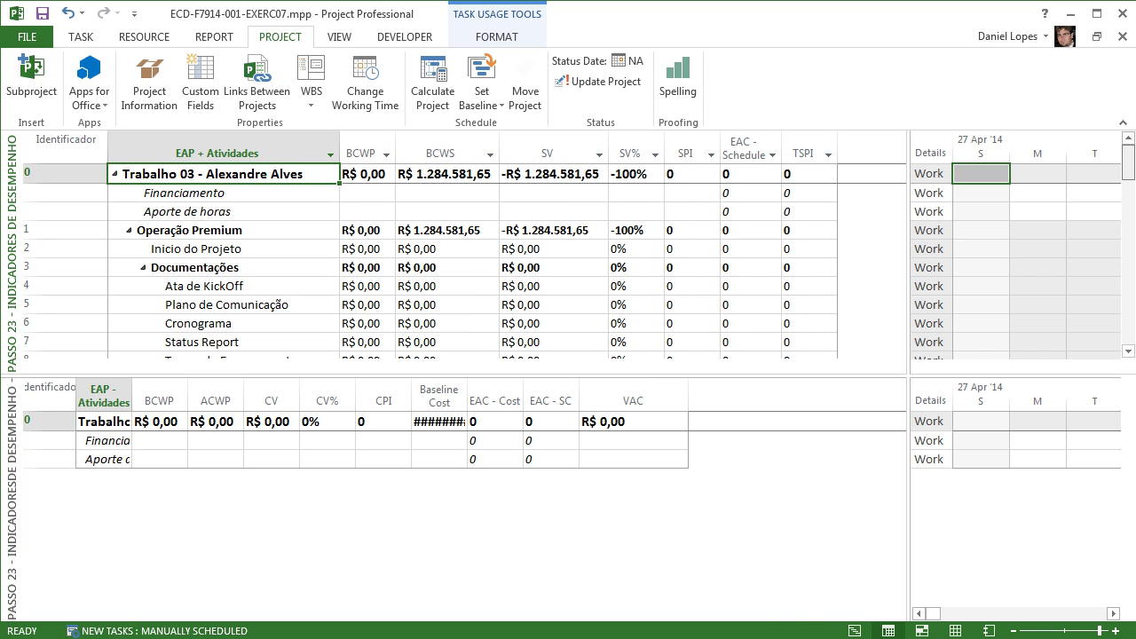
pyautogui.moveTo(1127, 164); pyautogui.dragTo(1128, 210)
pyautogui.scroll(-5, 471, 262)
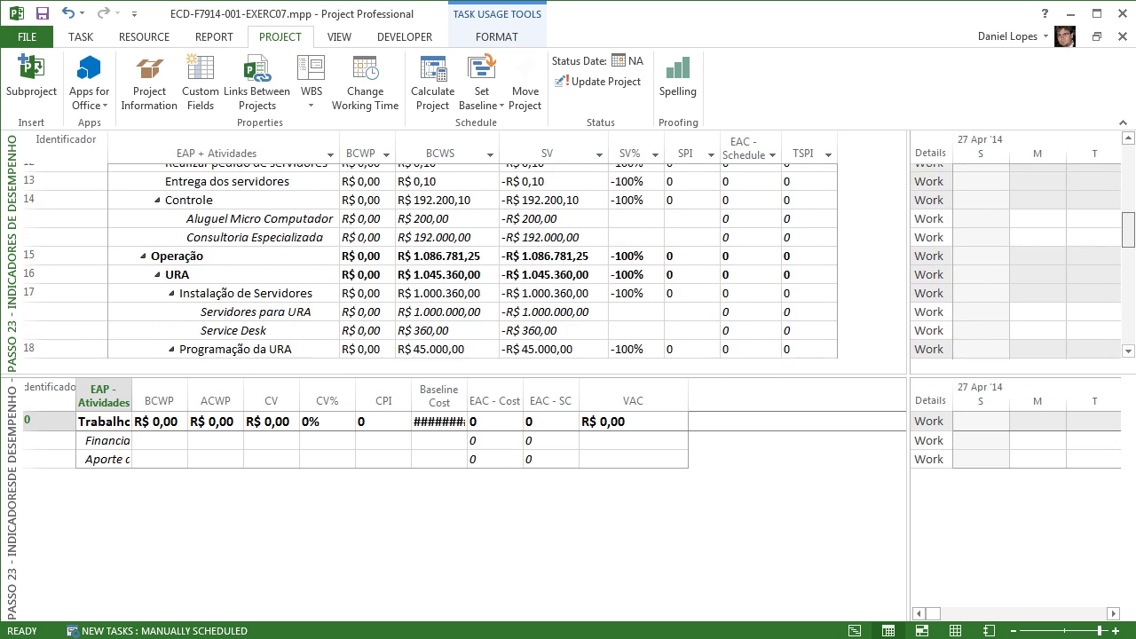
pyautogui.hotkey('ctrl', 'Home')
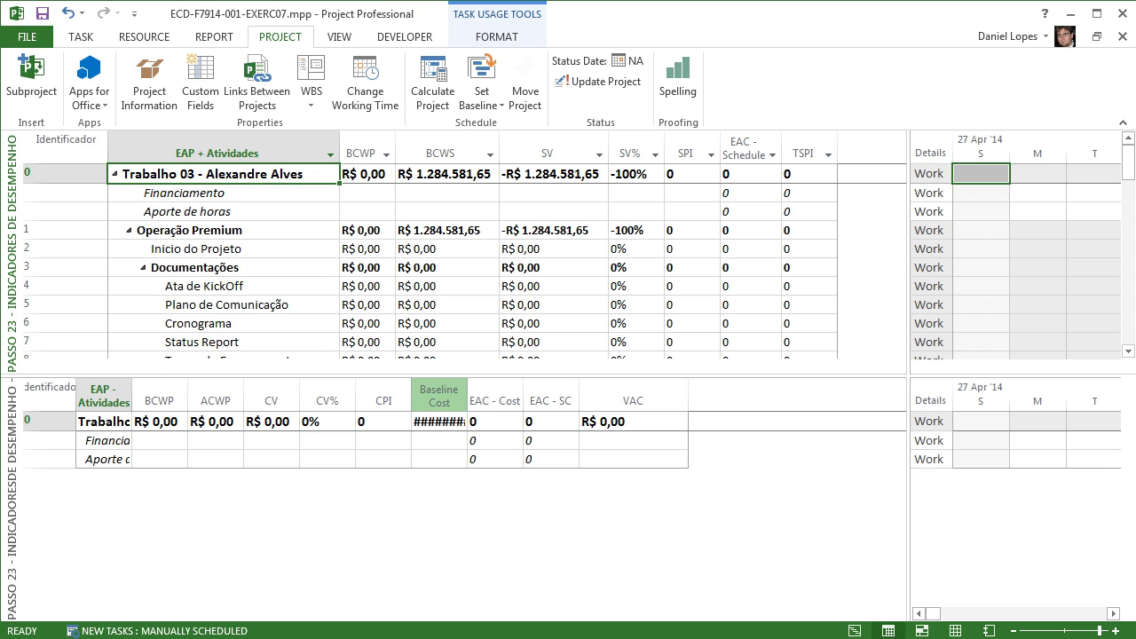
pyautogui.doubleClick(466, 396)
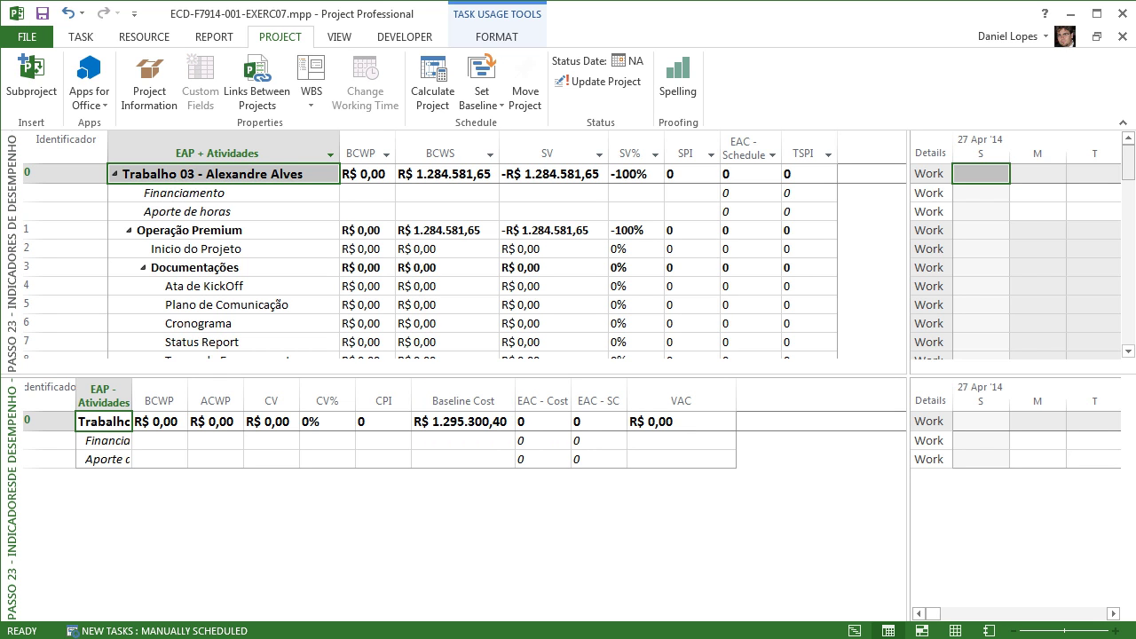
pyautogui.moveTo(1127, 162); pyautogui.dragTo(1128, 185)
pyautogui.scroll(-5, 573, 262)
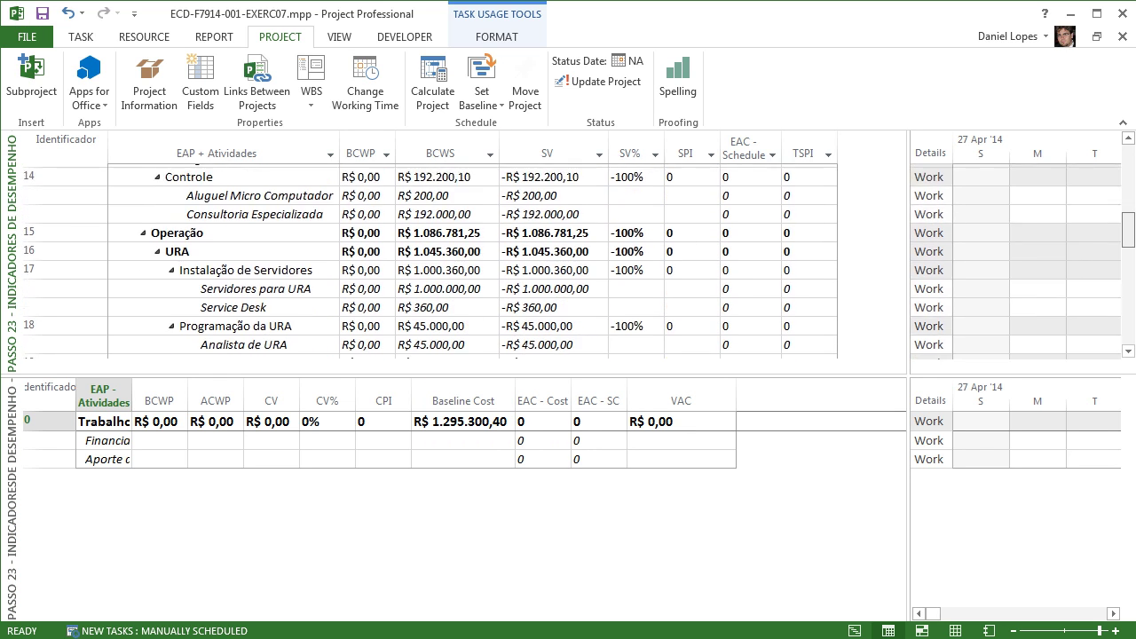
pyautogui.scroll(-3, 572, 262)
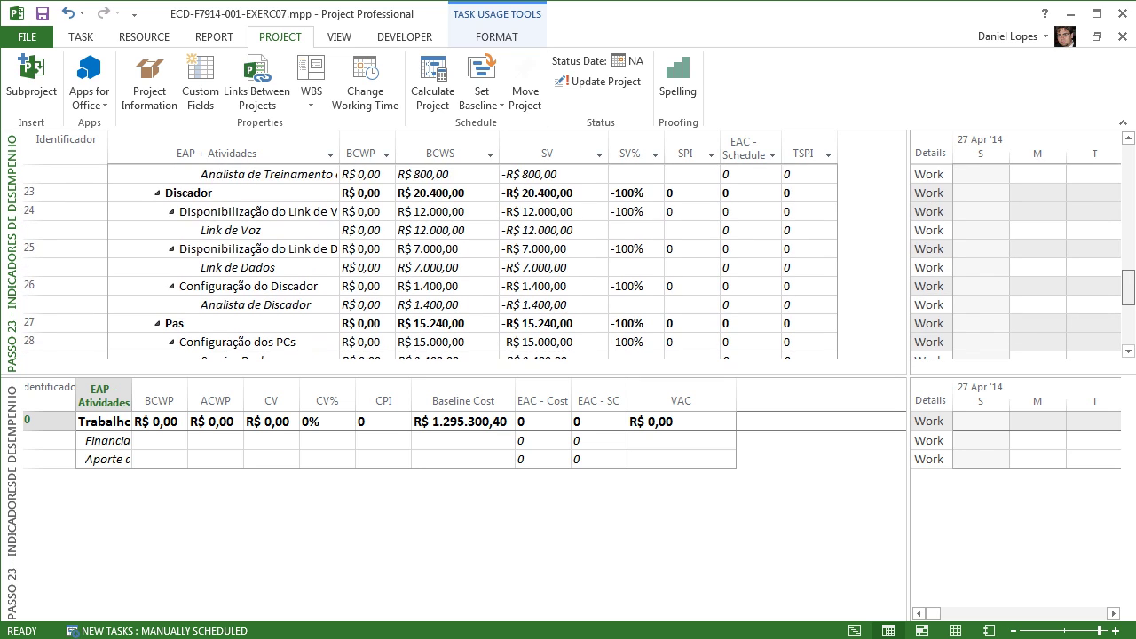
pyautogui.scroll(8, 572, 262)
pyautogui.scroll(5, 573, 262)
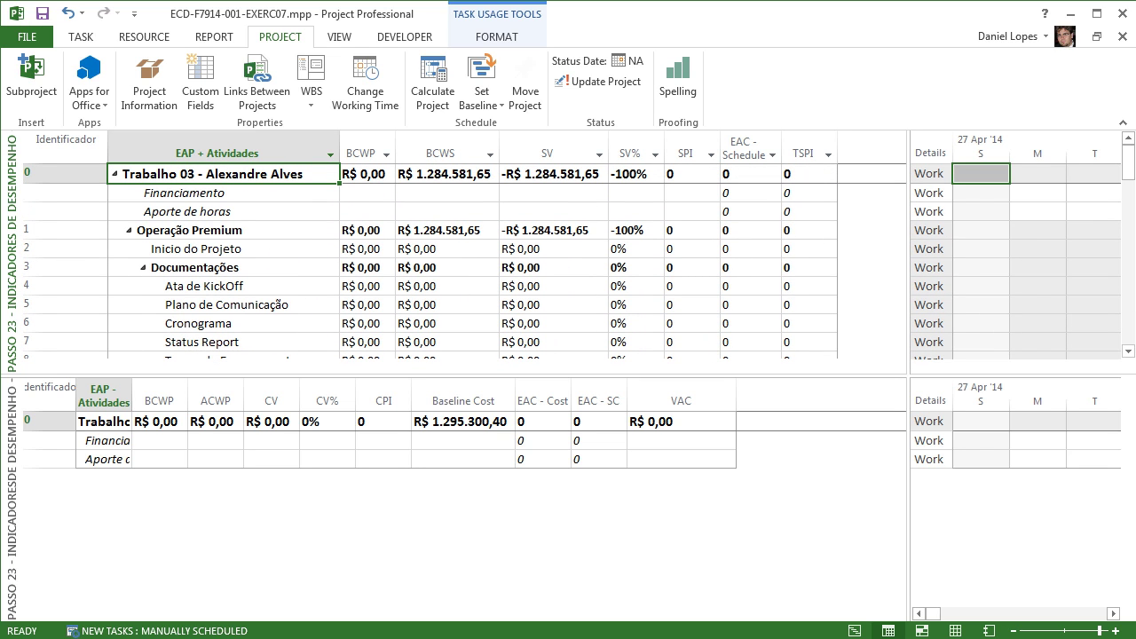